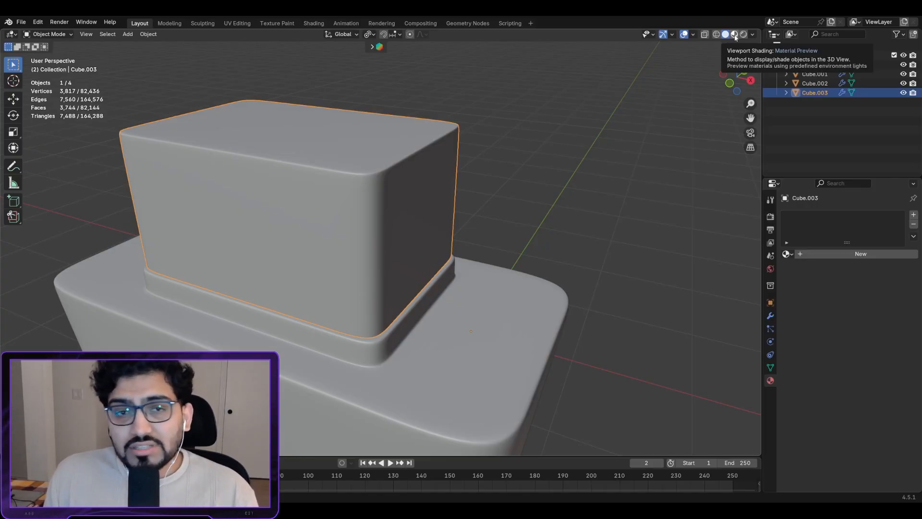
Step: Switch the viewport to Material Preview shading and zoom in on the top box
{"action": "left_click", "coordinate": [735, 35]}
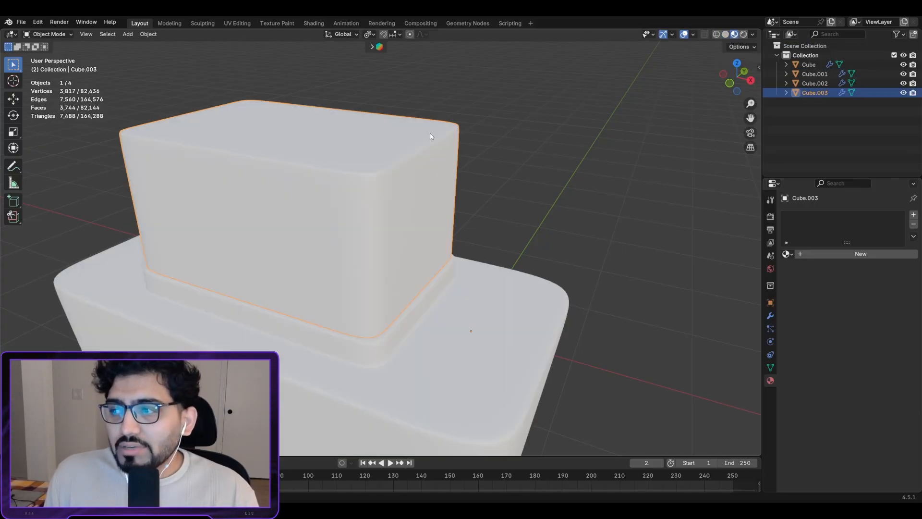
{"action": "scroll", "coordinate": [406, 175], "scroll_direction": "up", "scroll_amount": 2}
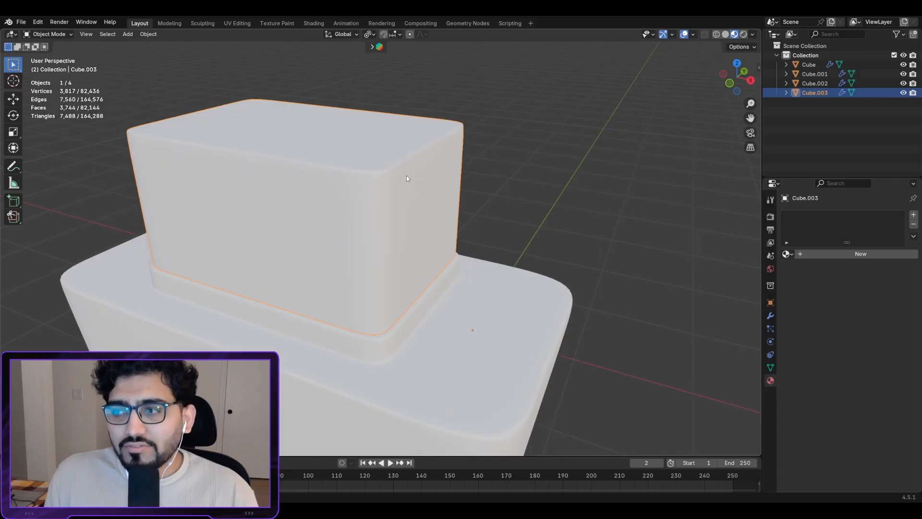
{"action": "scroll", "coordinate": [412, 169], "scroll_direction": "up", "scroll_amount": 2}
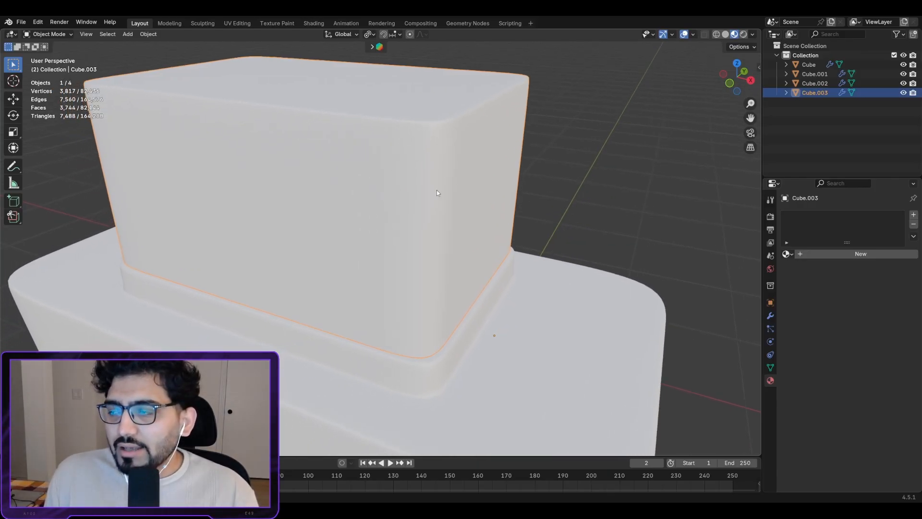
{"action": "scroll", "coordinate": [437, 193], "scroll_direction": "down", "scroll_amount": 1}
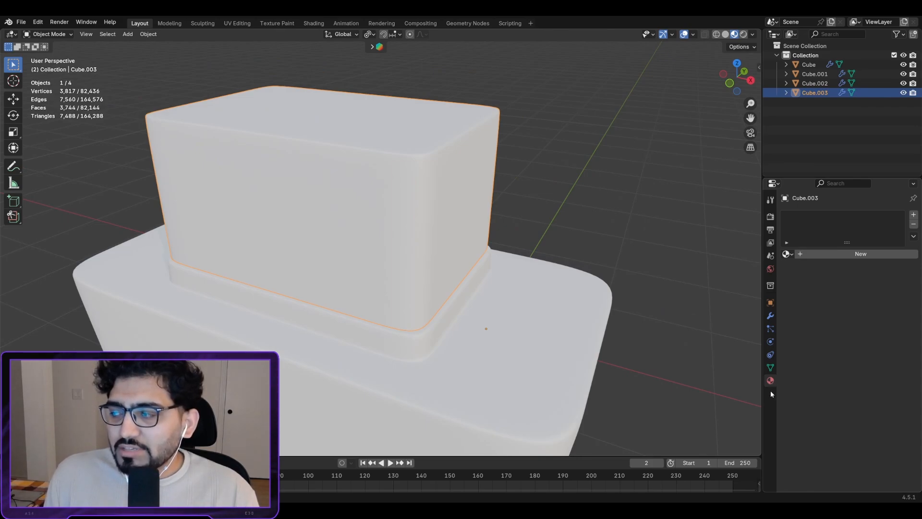
Step: Add a new material to the top box and rename it from Material.001 to 'cAP'
{"action": "left_click", "coordinate": [858, 255]}
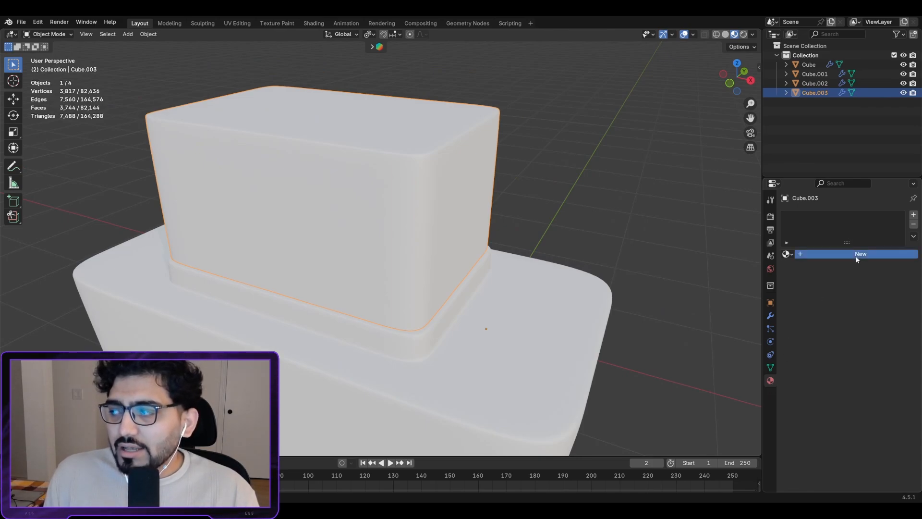
{"action": "double_click", "coordinate": [812, 219]}
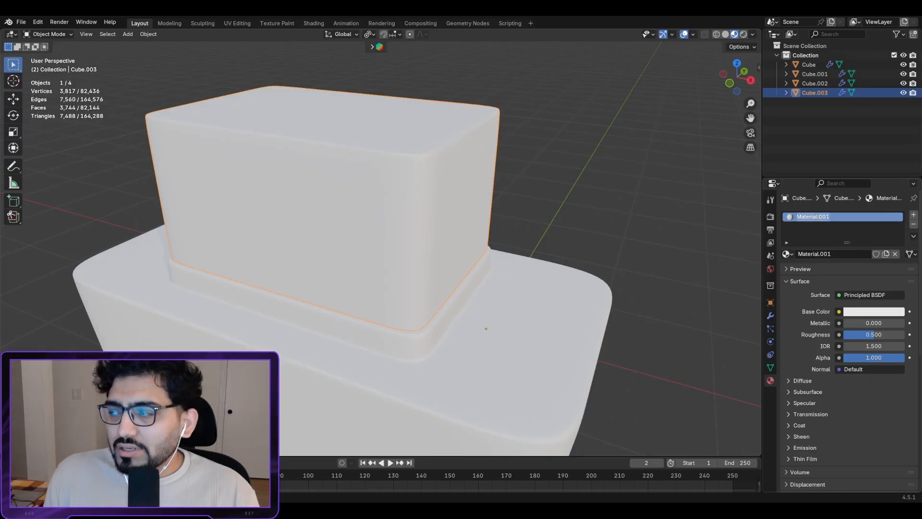
{"action": "key", "text": "BackSpace"}
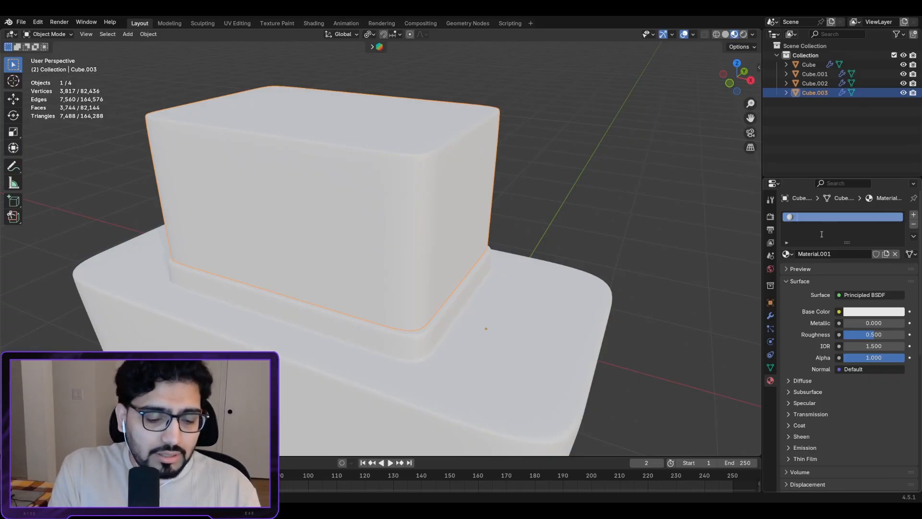
{"action": "type", "text": "cAP"}
{"action": "key", "text": "Return"}
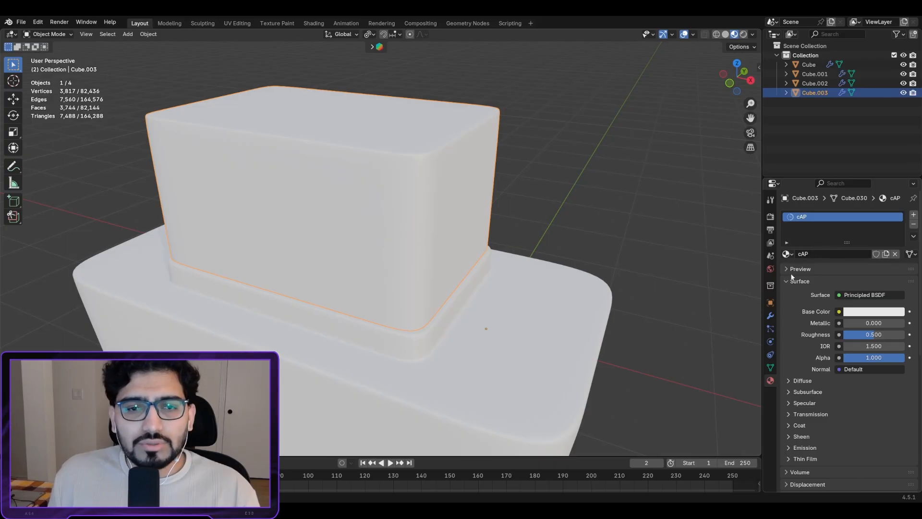
{"action": "left_click", "coordinate": [790, 254]}
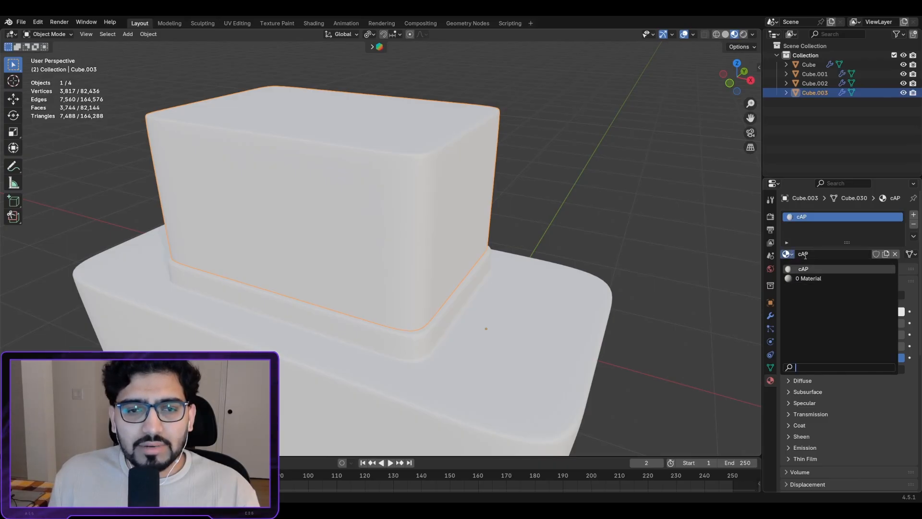
{"action": "left_click", "coordinate": [791, 257]}
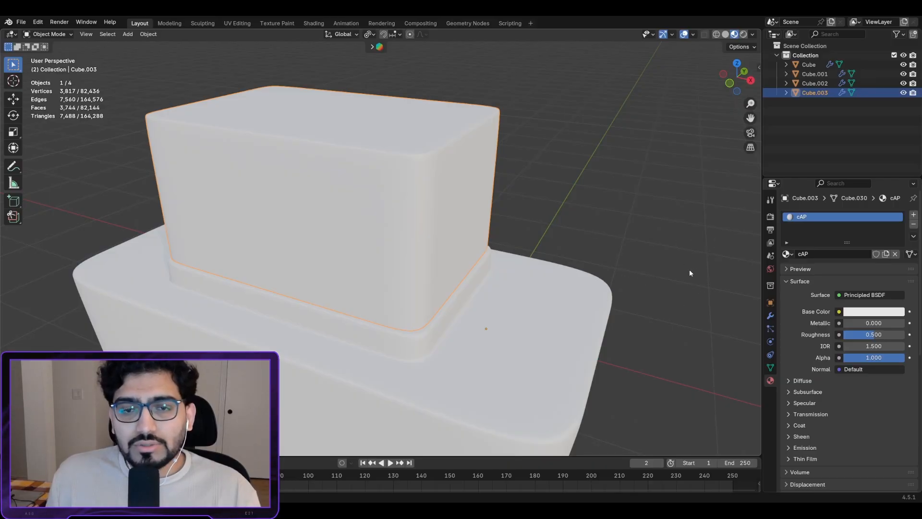
{"action": "left_click", "coordinate": [788, 254]}
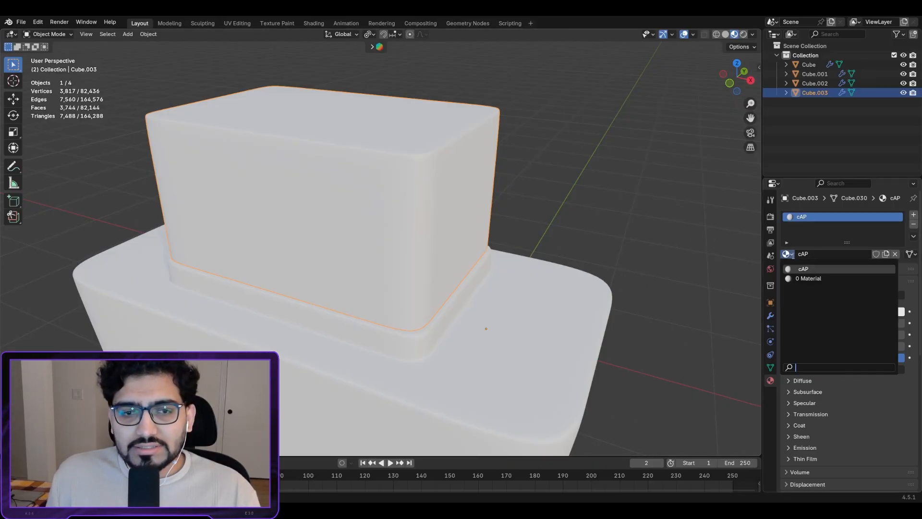
{"action": "scroll", "coordinate": [551, 246], "scroll_direction": "down", "scroll_amount": 2}
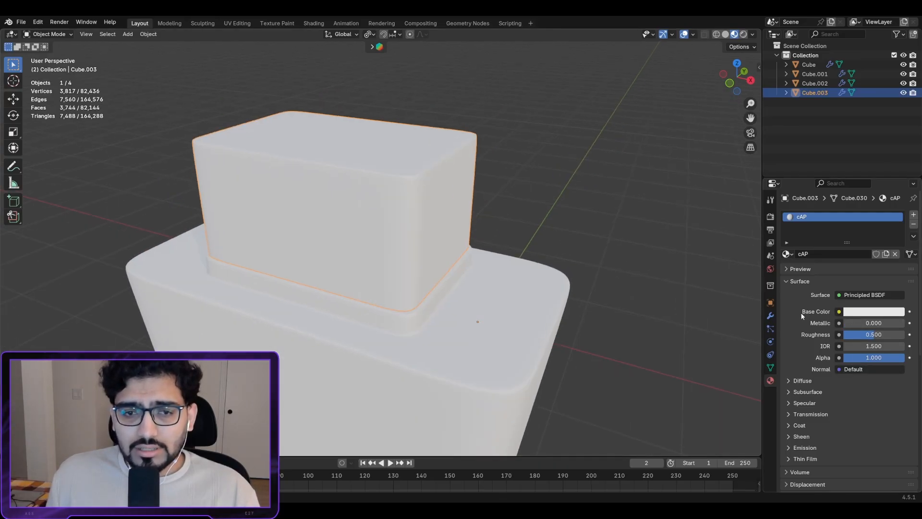
Step: Set the cAP base colour to orange (#E79934) and orbit around the cap
{"action": "left_click", "coordinate": [871, 312]}
{"action": "left_click_drag", "start_coordinate": [842, 197], "coordinate": [834, 216]}
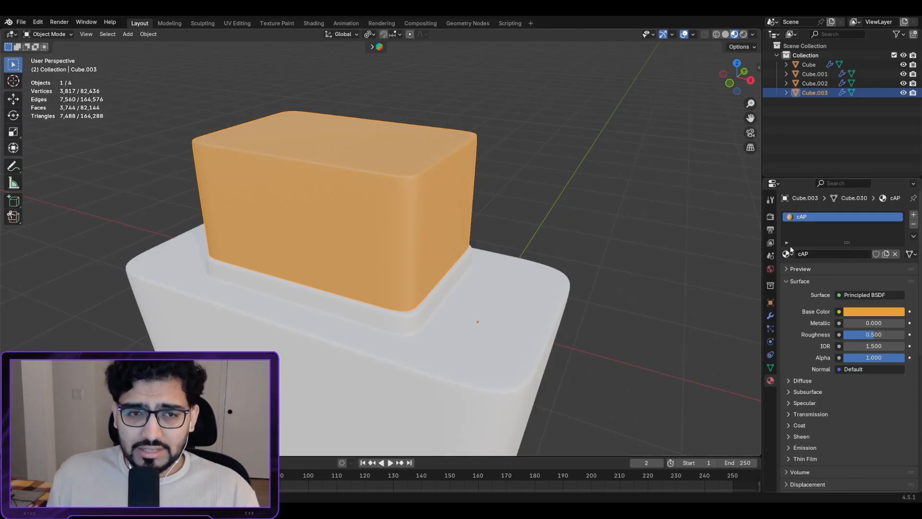
{"action": "scroll", "coordinate": [658, 287], "scroll_direction": "up", "scroll_amount": 3}
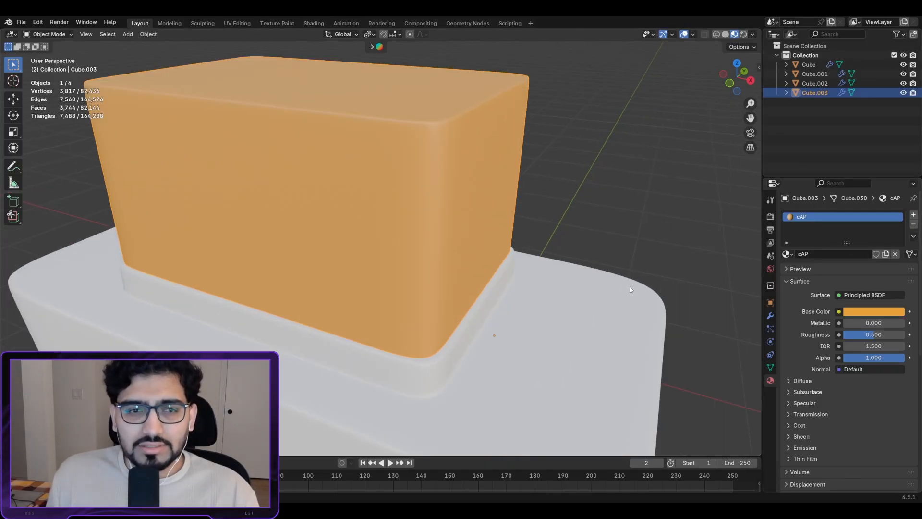
{"action": "scroll", "coordinate": [636, 260], "scroll_direction": "down", "scroll_amount": 4}
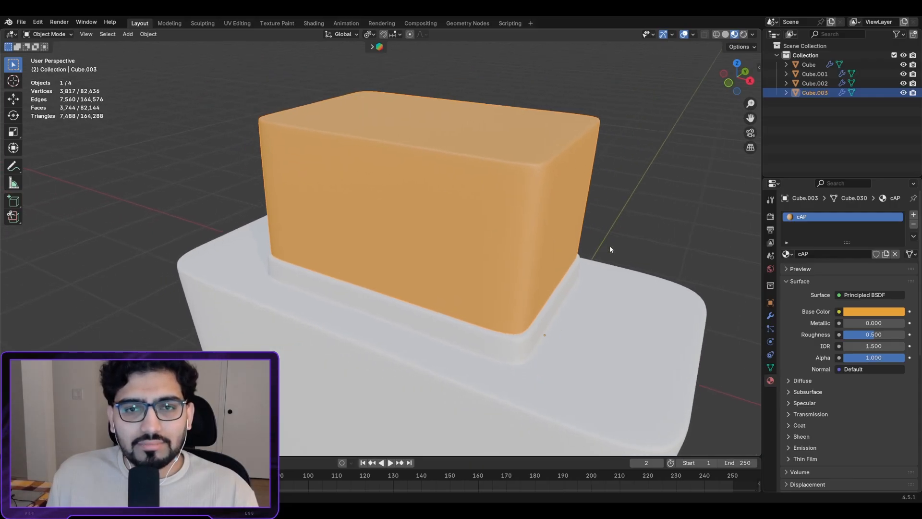
{"action": "scroll", "coordinate": [610, 245], "scroll_direction": "up", "scroll_amount": 3}
{"action": "scroll", "coordinate": [526, 176], "scroll_direction": "down", "scroll_amount": 1}
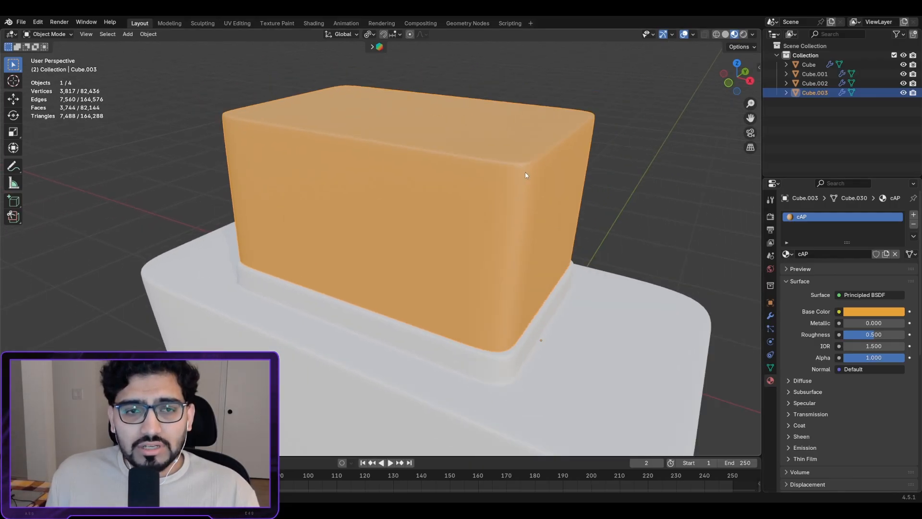
{"action": "scroll", "coordinate": [480, 229], "scroll_direction": "up", "scroll_amount": 4}
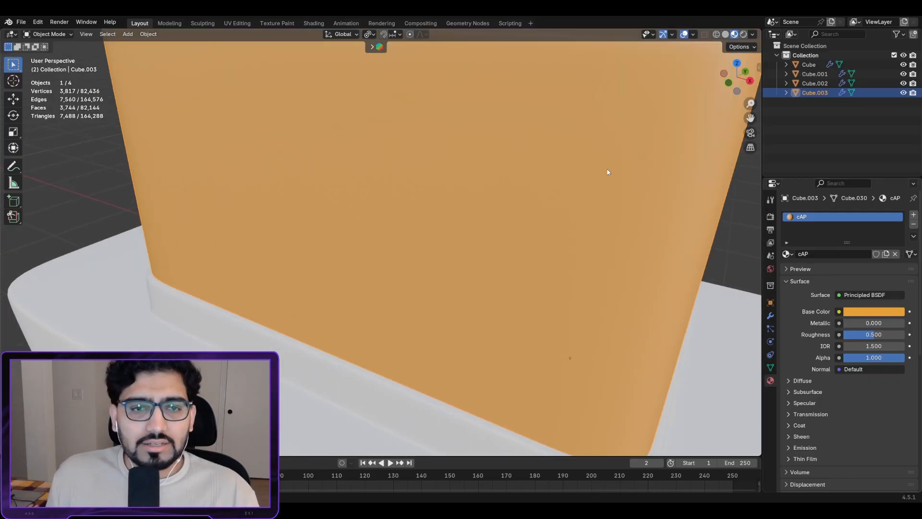
{"action": "middle_click_drag", "start_coordinate": [480, 229], "coordinate": [526, 172]}
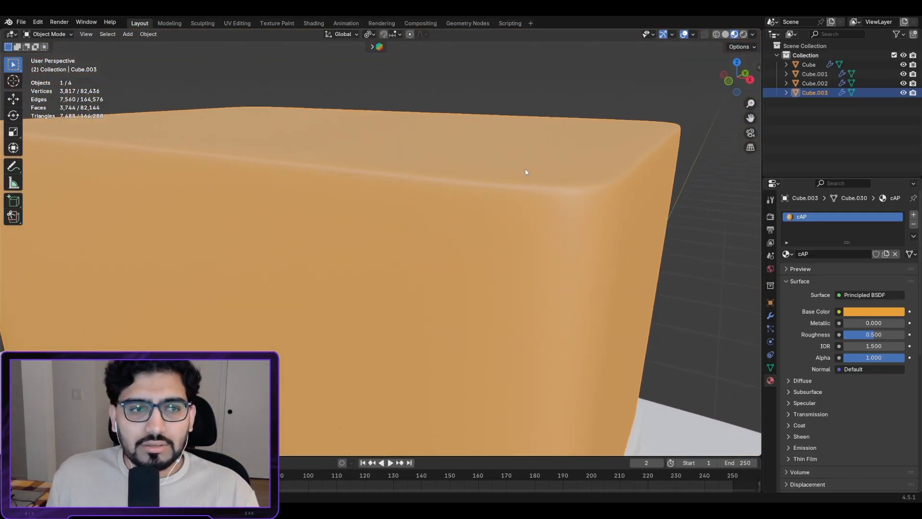
{"action": "scroll", "coordinate": [519, 171], "scroll_direction": "down", "scroll_amount": 3}
{"action": "scroll", "coordinate": [520, 178], "scroll_direction": "up", "scroll_amount": 3}
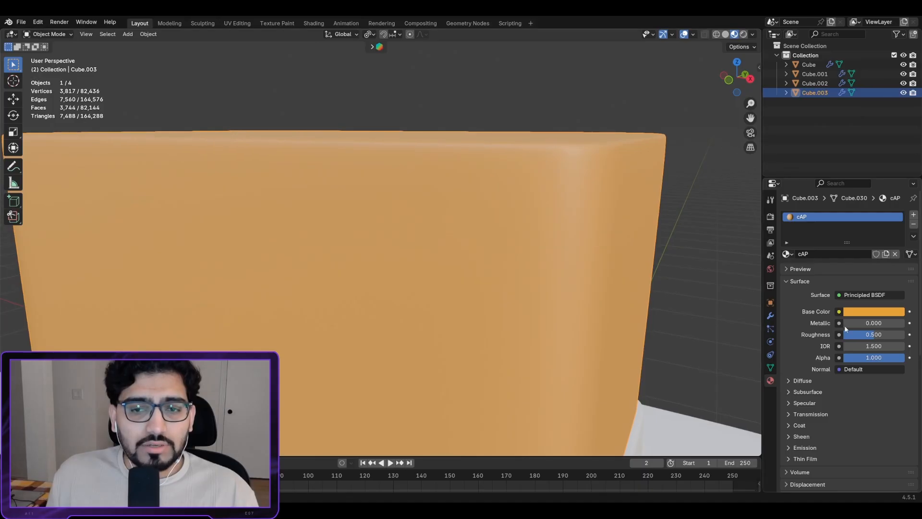
Step: Raise the cap material's Metallic to 0.877 and orbit to inspect the highlights
{"action": "left_click_drag", "start_coordinate": [865, 323], "coordinate": [898, 322]}
{"action": "middle_click_drag", "start_coordinate": [736, 226], "coordinate": [612, 221]}
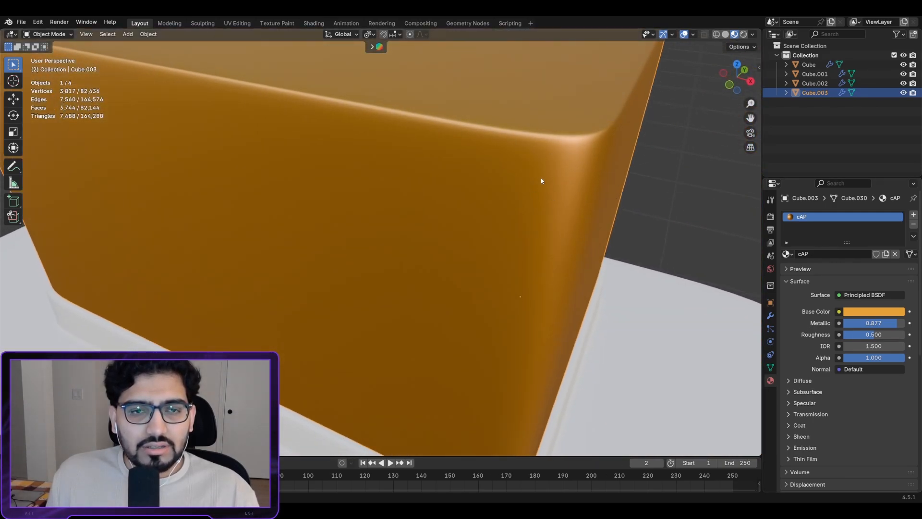
{"action": "middle_click_drag", "start_coordinate": [541, 181], "coordinate": [627, 95]}
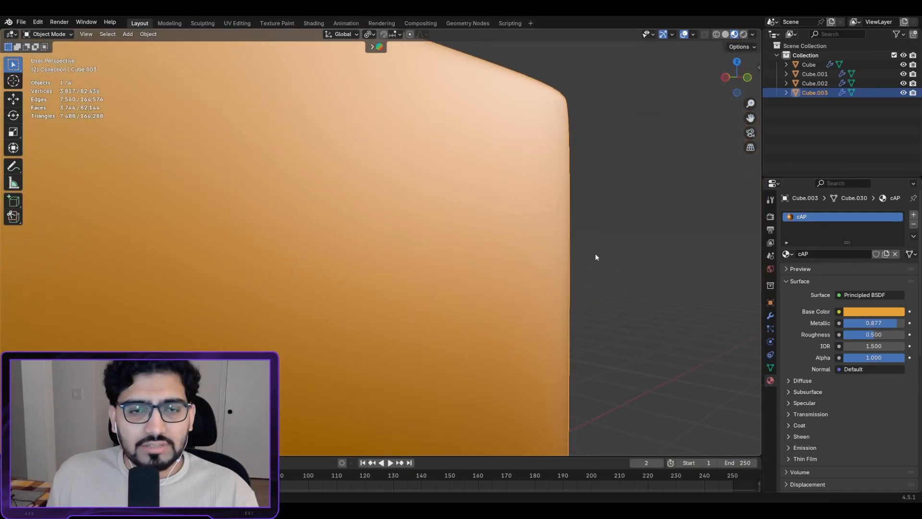
{"action": "middle_click_drag", "start_coordinate": [570, 218], "coordinate": [450, 200]}
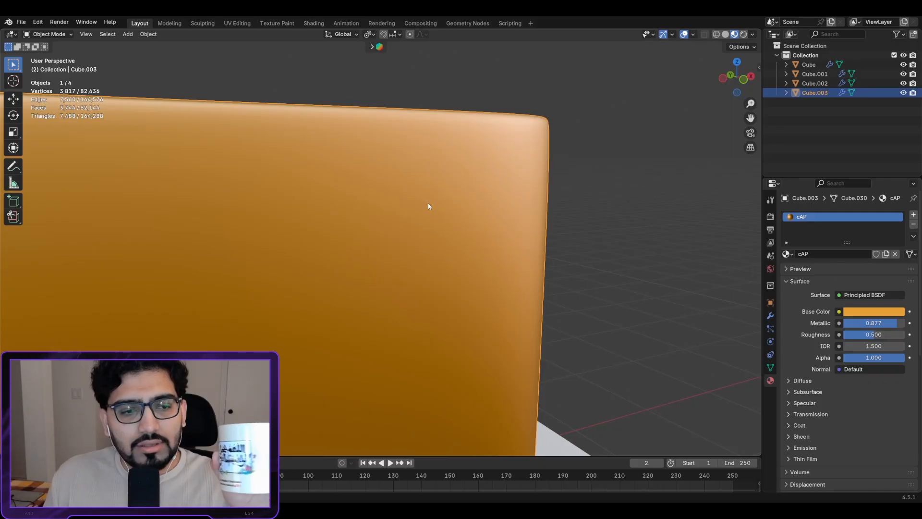
{"action": "scroll", "coordinate": [528, 171], "scroll_direction": "up", "scroll_amount": 2}
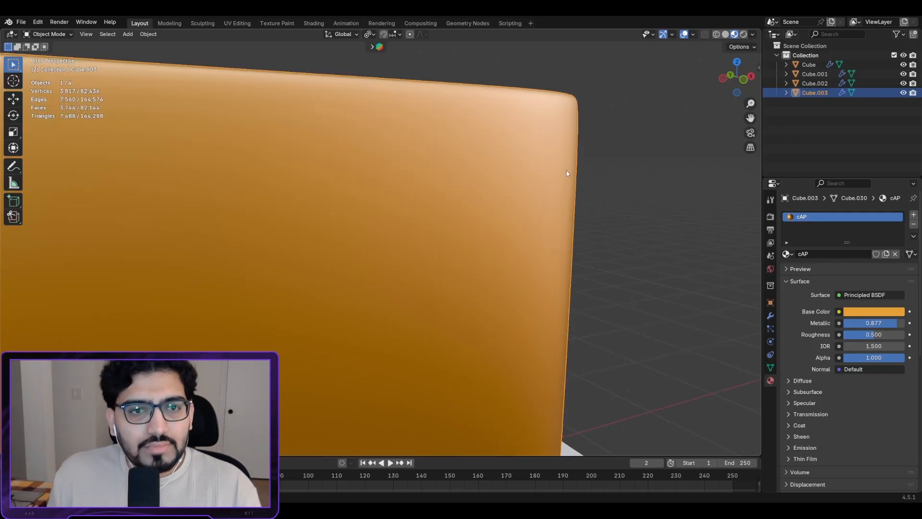
{"action": "scroll", "coordinate": [461, 171], "scroll_direction": "down", "scroll_amount": 1}
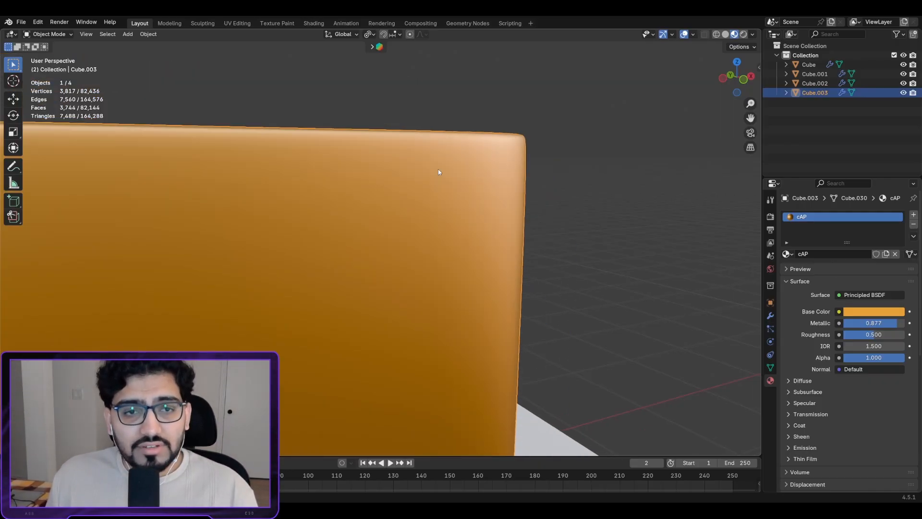
{"action": "middle_click_drag", "start_coordinate": [430, 177], "coordinate": [513, 156]}
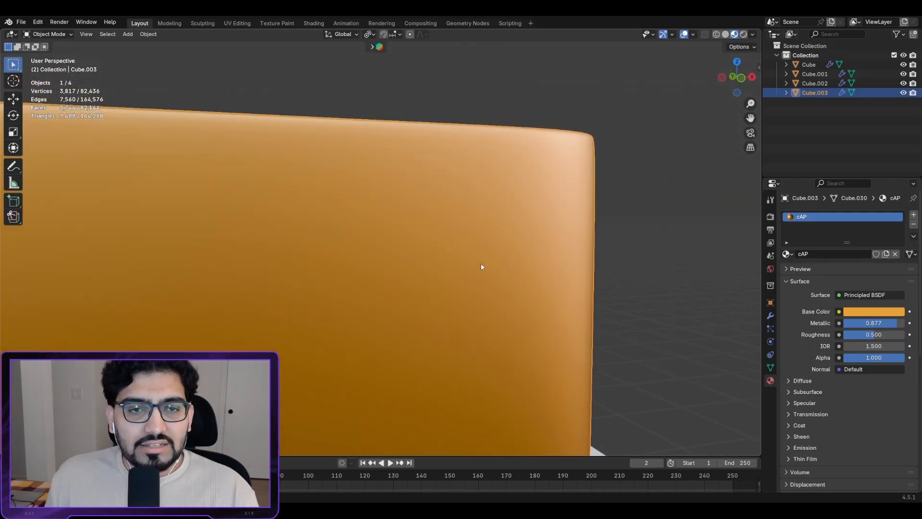
{"action": "middle_click_drag", "start_coordinate": [616, 192], "coordinate": [583, 205]}
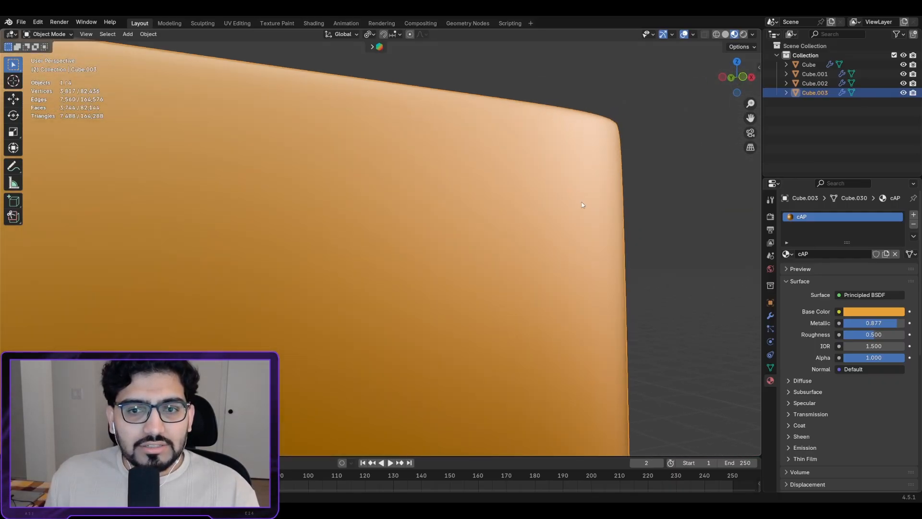
Step: Lower the cap's Roughness to 0.272 for a glossier metal finish
{"action": "left_click_drag", "start_coordinate": [861, 331], "coordinate": [847, 332]}
{"action": "middle_click_drag", "start_coordinate": [507, 206], "coordinate": [522, 78]}
{"action": "scroll", "coordinate": [446, 207], "scroll_direction": "down", "scroll_amount": 3}
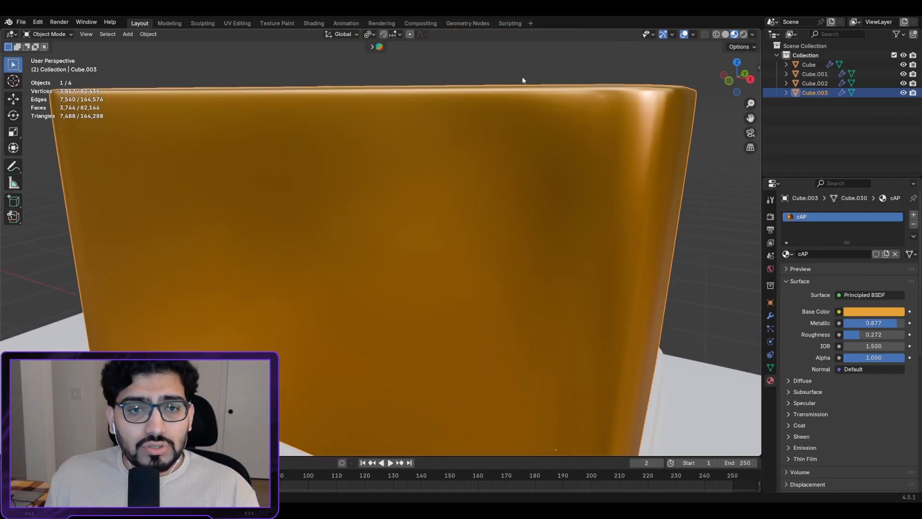
{"action": "scroll", "coordinate": [544, 178], "scroll_direction": "down", "scroll_amount": 5}
{"action": "mouse_move", "coordinate": [539, 181]}
{"action": "middle_mouse_down"}
{"action": "mouse_move", "coordinate": [539, 99]}
{"action": "mouse_move", "coordinate": [497, 288]}
{"action": "mouse_move", "coordinate": [526, 232]}
{"action": "mouse_move", "coordinate": [523, 180]}
{"action": "middle_mouse_up"}
{"action": "middle_click_drag", "start_coordinate": [492, 275], "coordinate": [428, 227]}
Step: Select the bottle body, give it a new material named GLASS, and set Roughness to 0
{"action": "left_click", "coordinate": [497, 168]}
{"action": "scroll", "coordinate": [497, 173], "scroll_direction": "down", "scroll_amount": 4}
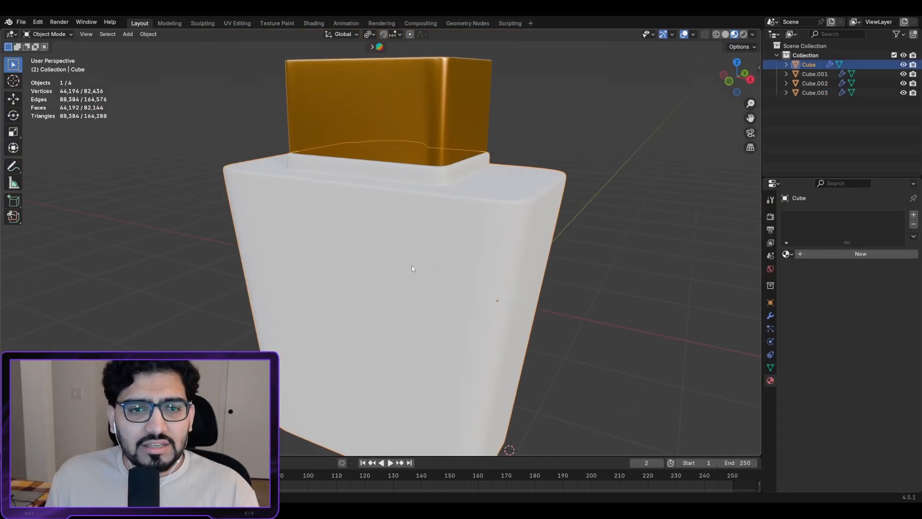
{"action": "left_click", "coordinate": [849, 258]}
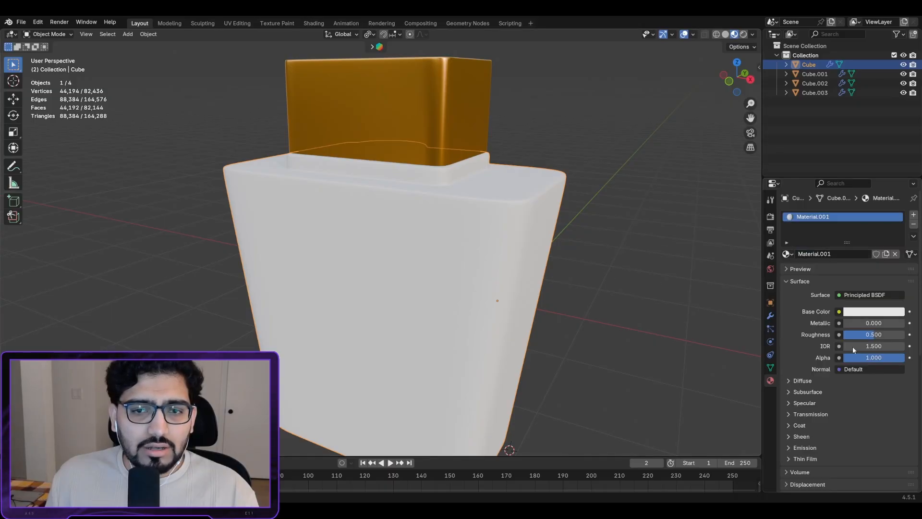
{"action": "double_click", "coordinate": [825, 218]}
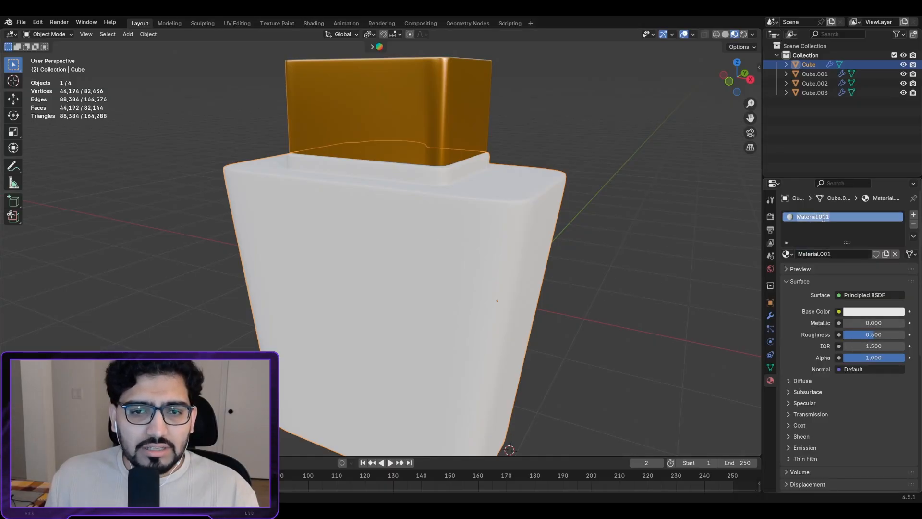
{"action": "type", "text": "GLASS"}
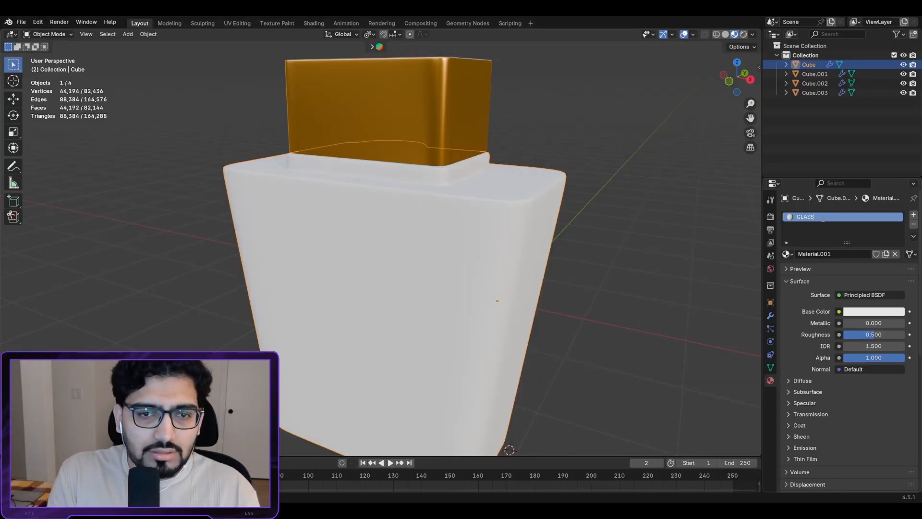
{"action": "key", "text": "Return"}
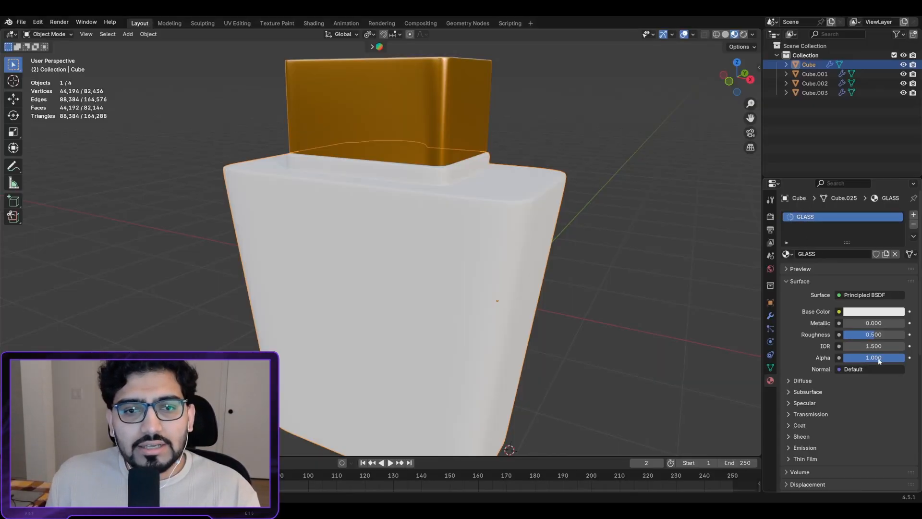
{"action": "left_click_drag", "start_coordinate": [873, 334], "coordinate": [808, 333]}
{"action": "scroll", "coordinate": [470, 242], "scroll_direction": "up", "scroll_amount": 5}
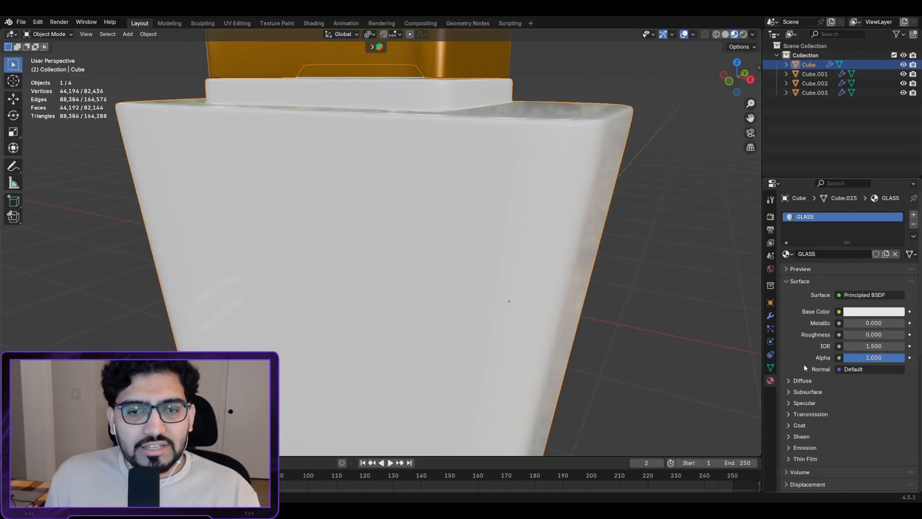
Step: Enter 1.333 as the GLASS IOR, then orbit to view the body from above
{"action": "double_click", "coordinate": [865, 347]}
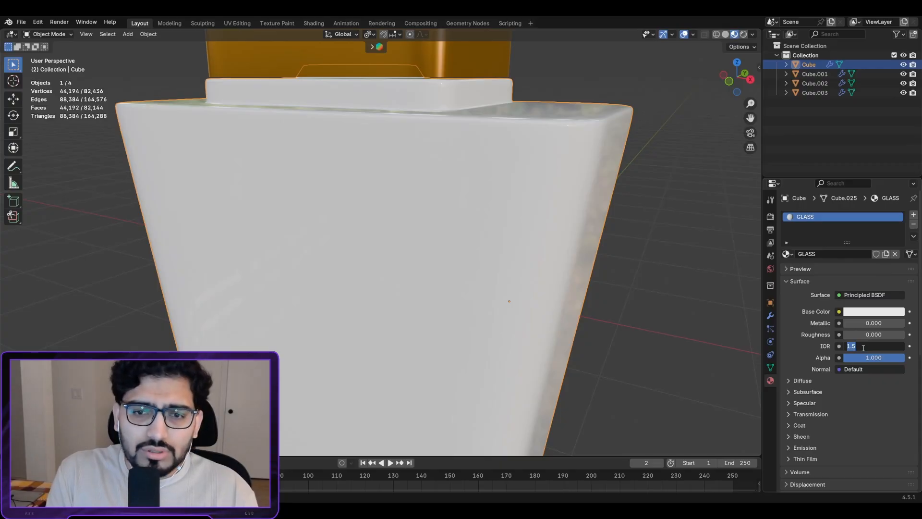
{"action": "type", "text": "1.333"}
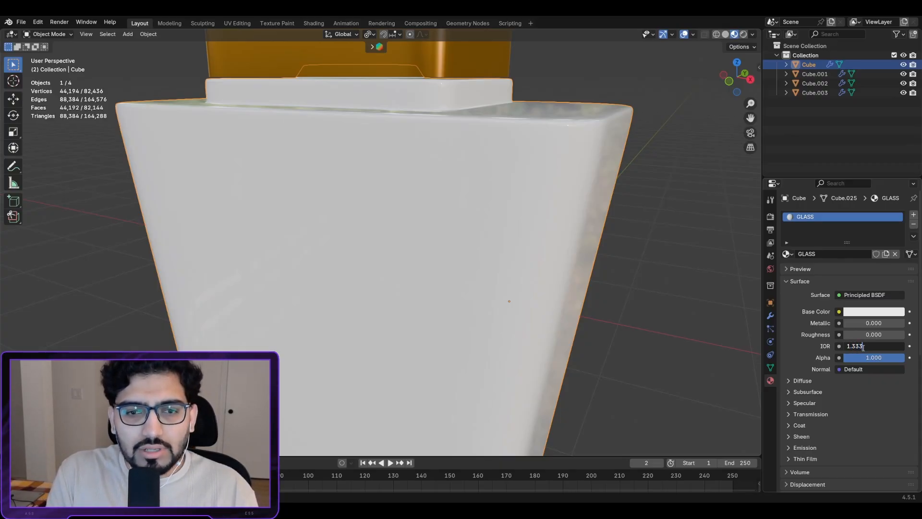
{"action": "key", "text": "Return"}
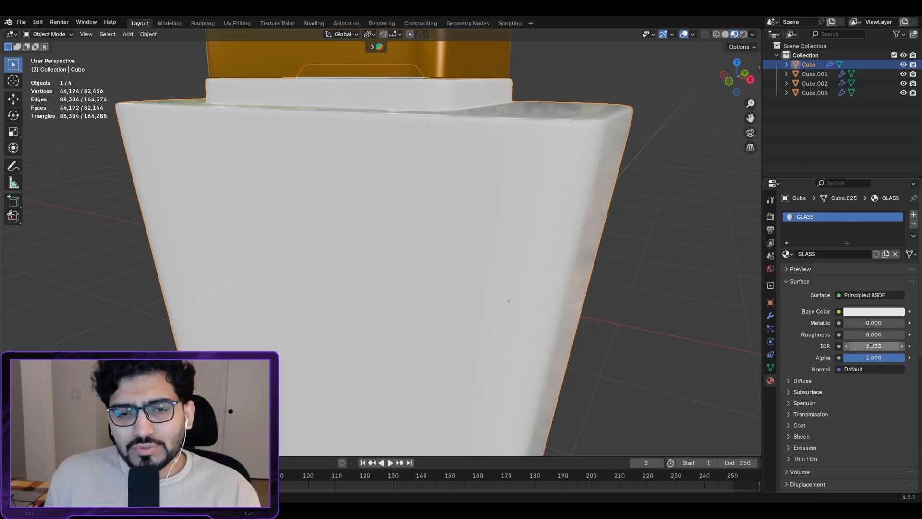
{"action": "middle_click_drag", "start_coordinate": [522, 205], "coordinate": [538, 137]}
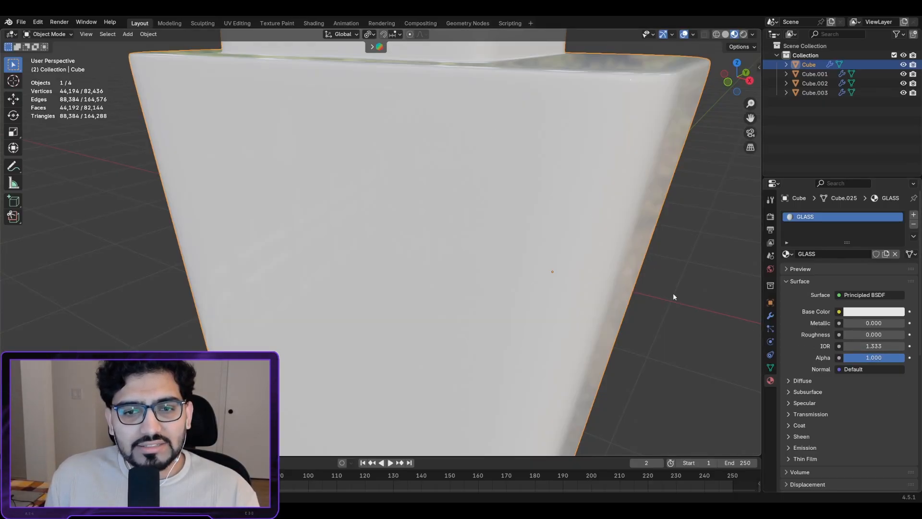
Step: Set the GLASS Transmission Weight to 1.000 and orbit to check the clear glass body
{"action": "left_click", "coordinate": [788, 414]}
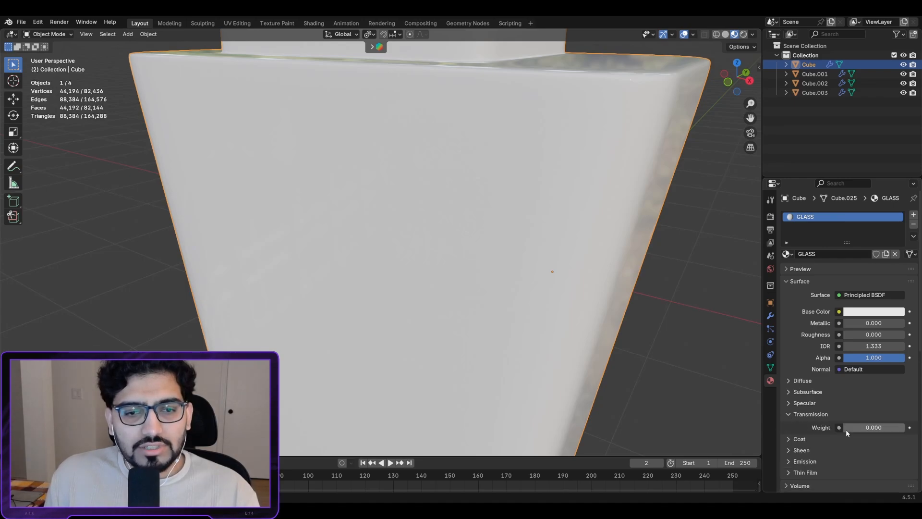
{"action": "left_click_drag", "start_coordinate": [844, 428], "coordinate": [908, 427]}
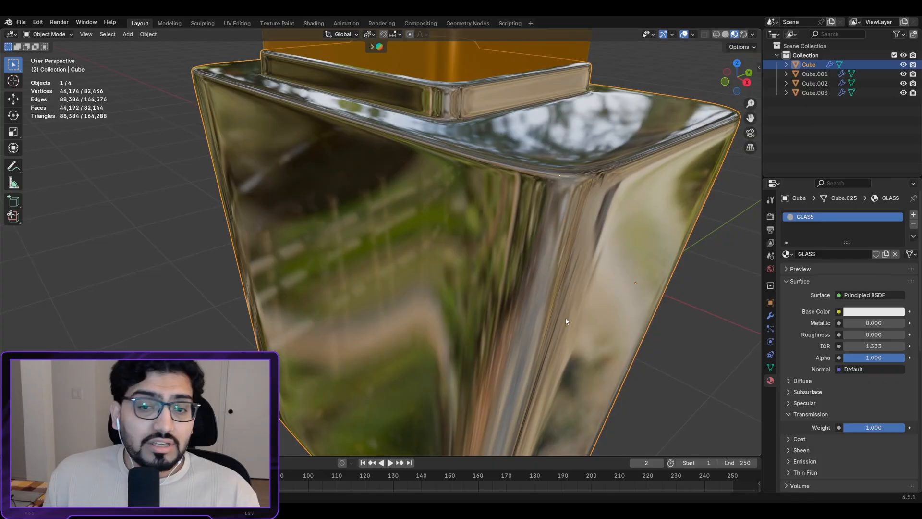
{"action": "middle_click_drag", "start_coordinate": [565, 318], "coordinate": [646, 206]}
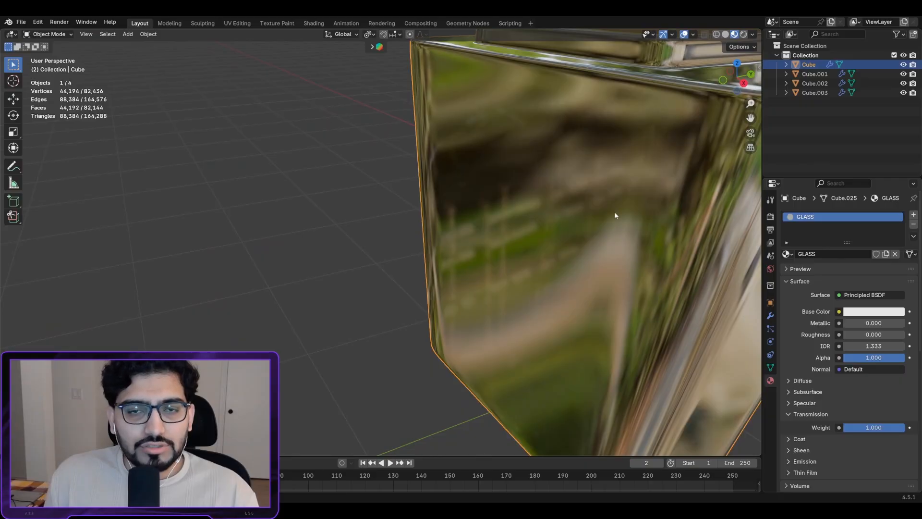
{"action": "middle_click_drag", "start_coordinate": [647, 194], "coordinate": [617, 210], "text": "shift"}
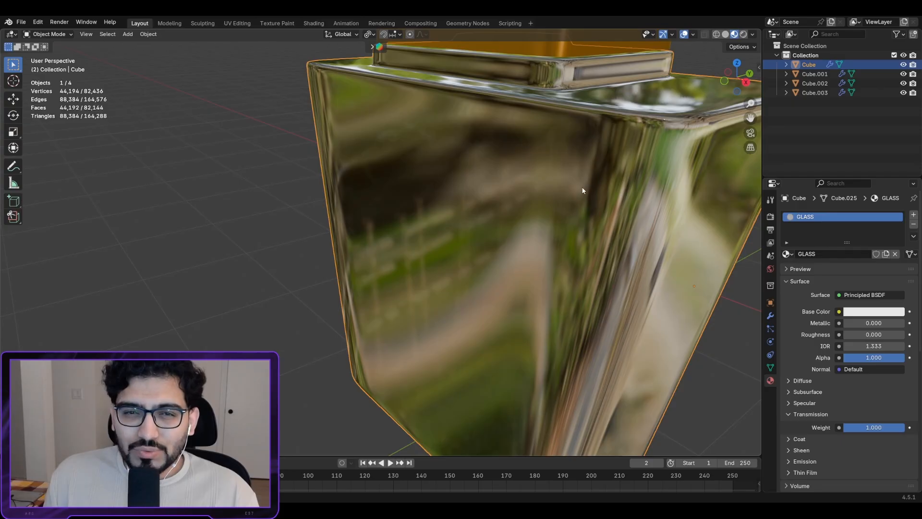
Step: Switch the viewport to Rendered shading and orbit around the bottle
{"action": "left_click", "coordinate": [743, 34]}
{"action": "scroll", "coordinate": [541, 203], "scroll_direction": "down", "scroll_amount": 6}
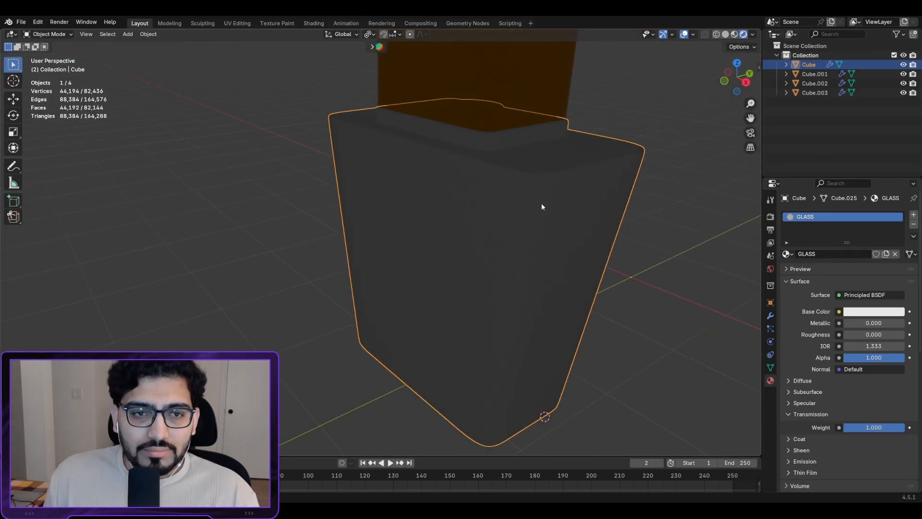
{"action": "middle_click_drag", "start_coordinate": [539, 155], "coordinate": [554, 140]}
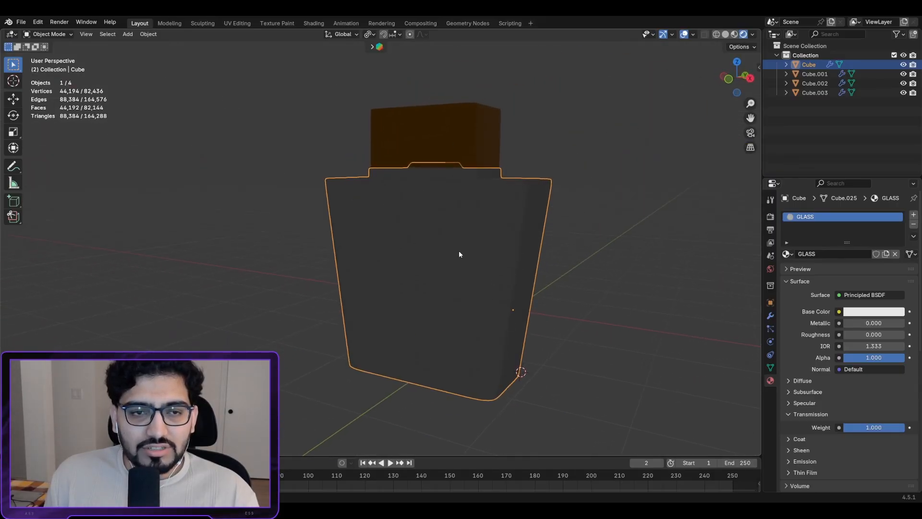
{"action": "scroll", "coordinate": [503, 282], "scroll_direction": "up", "scroll_amount": 3}
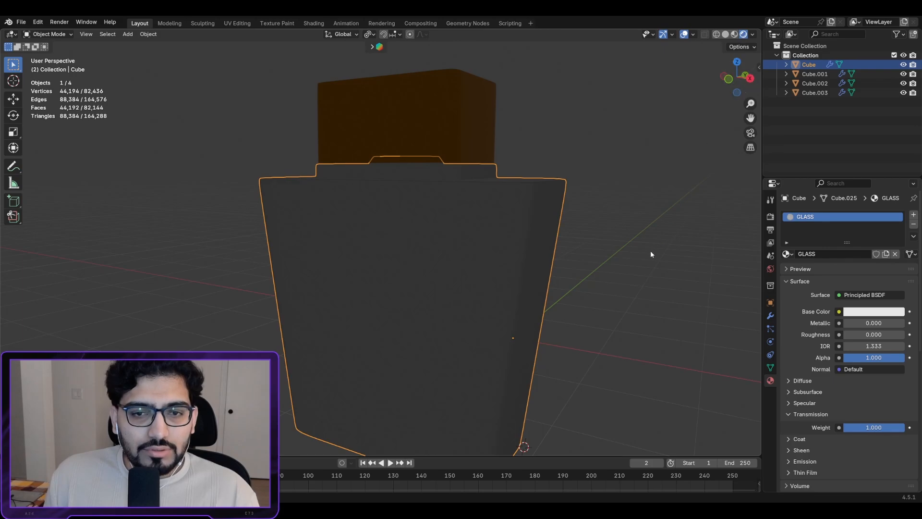
{"action": "middle_click_drag", "start_coordinate": [519, 267], "coordinate": [505, 288]}
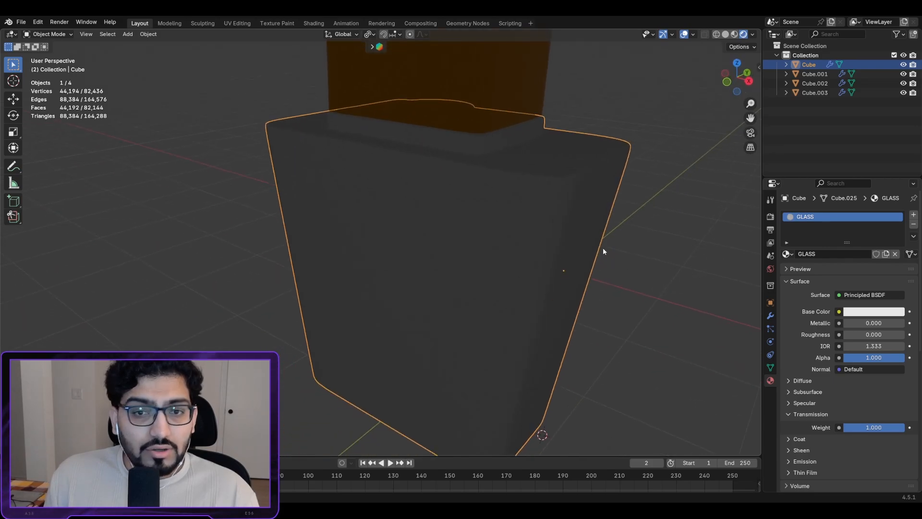
{"action": "scroll", "coordinate": [524, 229], "scroll_direction": "up", "scroll_amount": 2}
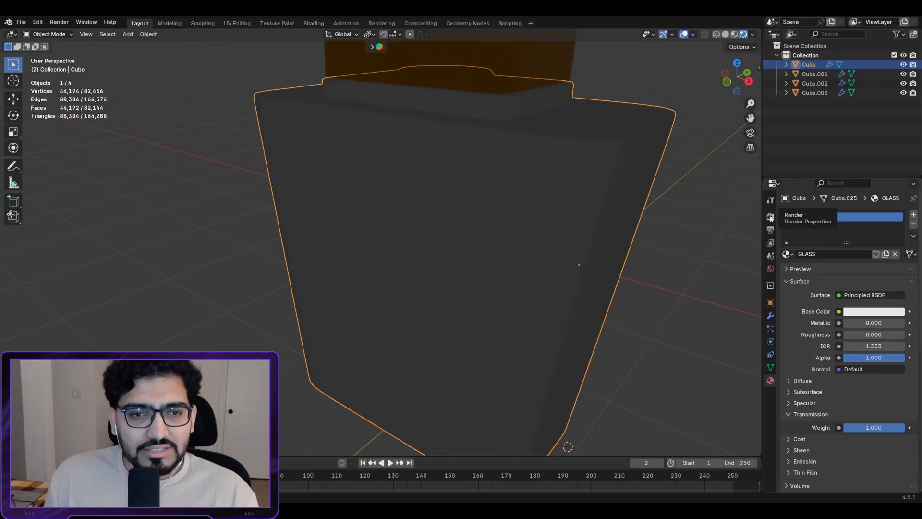
Step: Show the Render Properties with the EEVEE engine settings
{"action": "left_click", "coordinate": [770, 218]}
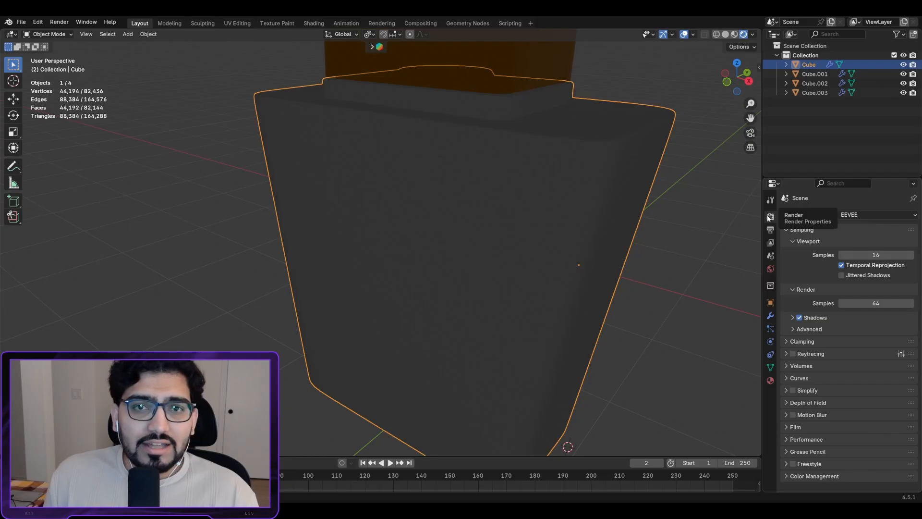
{"action": "mouse_move", "coordinate": [500, 185]}
{"action": "middle_mouse_down"}
{"action": "mouse_move", "coordinate": [518, 172]}
{"action": "mouse_move", "coordinate": [574, 169]}
{"action": "mouse_move", "coordinate": [414, 173]}
{"action": "mouse_move", "coordinate": [562, 178]}
{"action": "mouse_move", "coordinate": [566, 166]}
{"action": "mouse_move", "coordinate": [430, 172]}
{"action": "mouse_move", "coordinate": [526, 177]}
{"action": "mouse_move", "coordinate": [471, 203]}
{"action": "mouse_move", "coordinate": [579, 204]}
{"action": "mouse_move", "coordinate": [451, 220]}
{"action": "mouse_move", "coordinate": [622, 239]}
{"action": "mouse_move", "coordinate": [592, 191]}
{"action": "mouse_move", "coordinate": [491, 208]}
{"action": "mouse_move", "coordinate": [517, 181]}
{"action": "middle_mouse_up"}
{"action": "scroll", "coordinate": [500, 178], "scroll_direction": "down", "scroll_amount": 6}
{"action": "scroll", "coordinate": [492, 208], "scroll_direction": "up", "scroll_amount": 2}
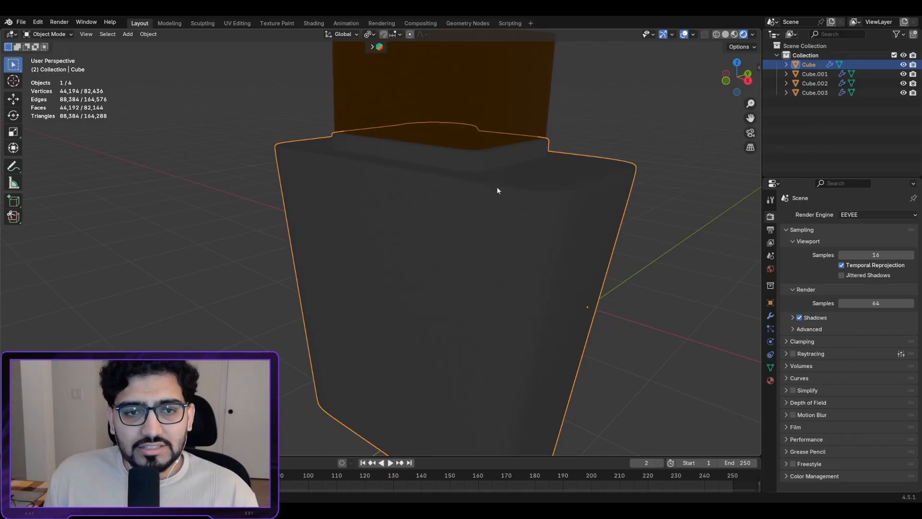
Step: Switch the render engine to Cycles and orbit closer to preview the glass bottle
{"action": "left_click", "coordinate": [875, 214]}
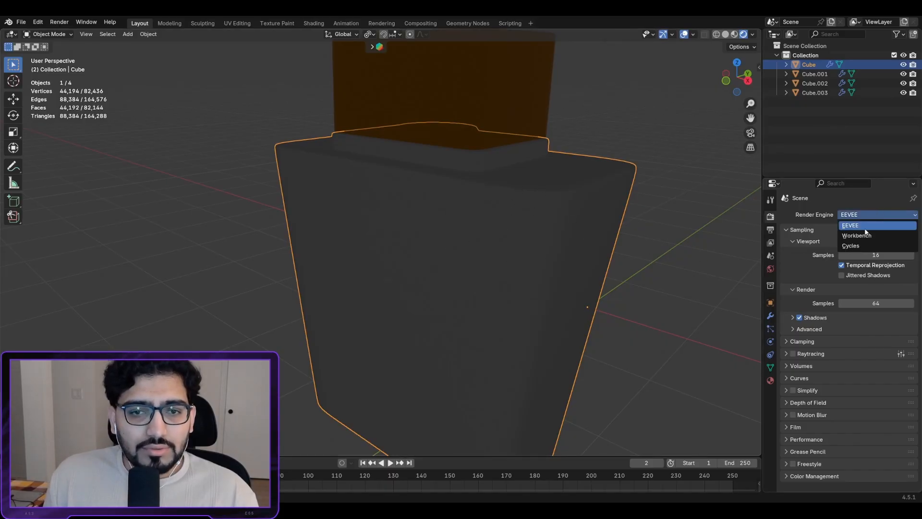
{"action": "left_click", "coordinate": [860, 244]}
{"action": "scroll", "coordinate": [422, 185], "scroll_direction": "up", "scroll_amount": 2}
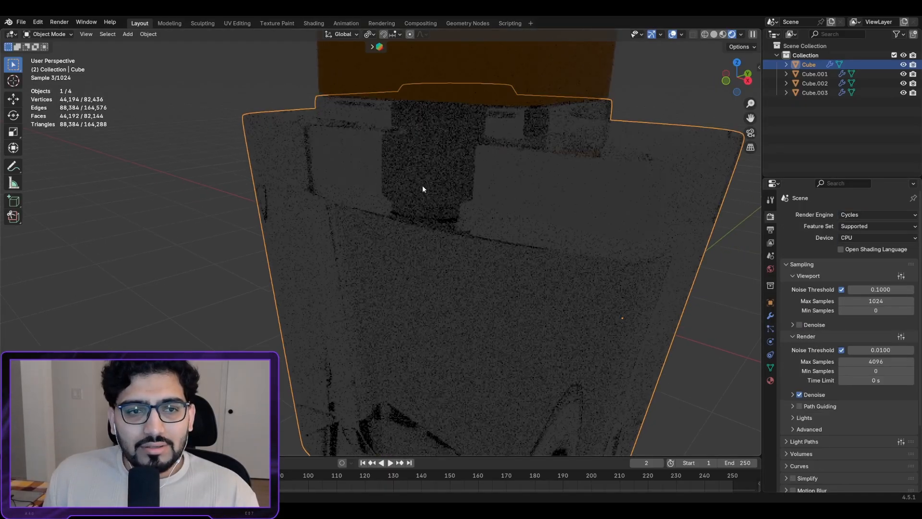
{"action": "scroll", "coordinate": [482, 192], "scroll_direction": "down", "scroll_amount": 2}
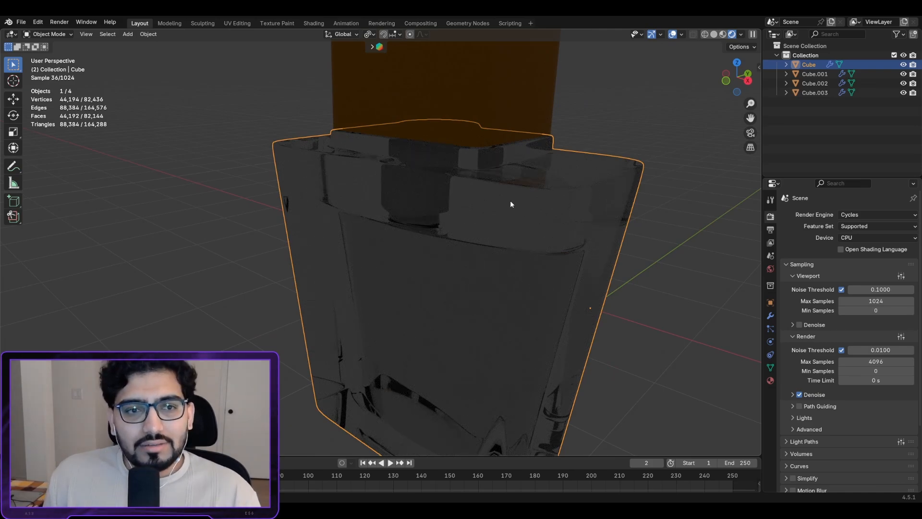
{"action": "middle_click_drag", "start_coordinate": [404, 208], "coordinate": [479, 151]}
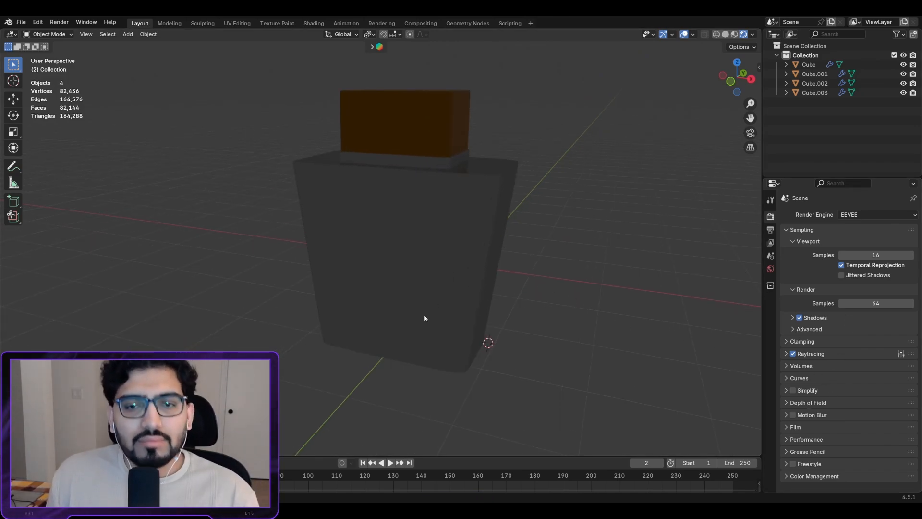
{"action": "scroll", "coordinate": [495, 307], "scroll_direction": "up", "scroll_amount": 3}
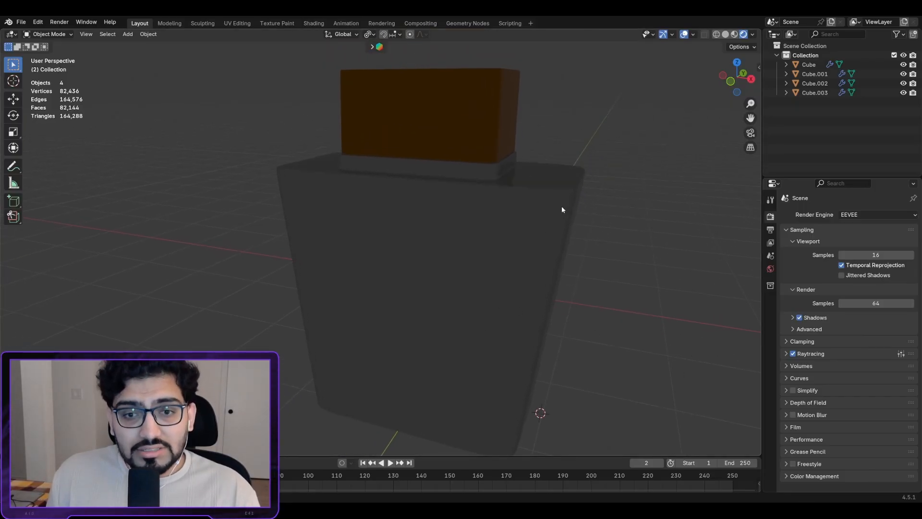
{"action": "left_click", "coordinate": [852, 216]}
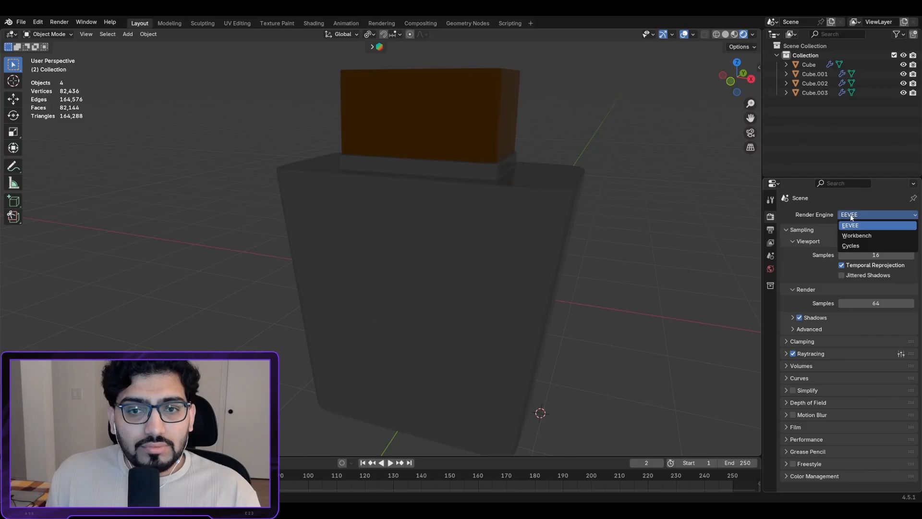
{"action": "left_click", "coordinate": [855, 246]}
{"action": "scroll", "coordinate": [444, 211], "scroll_direction": "up", "scroll_amount": 4}
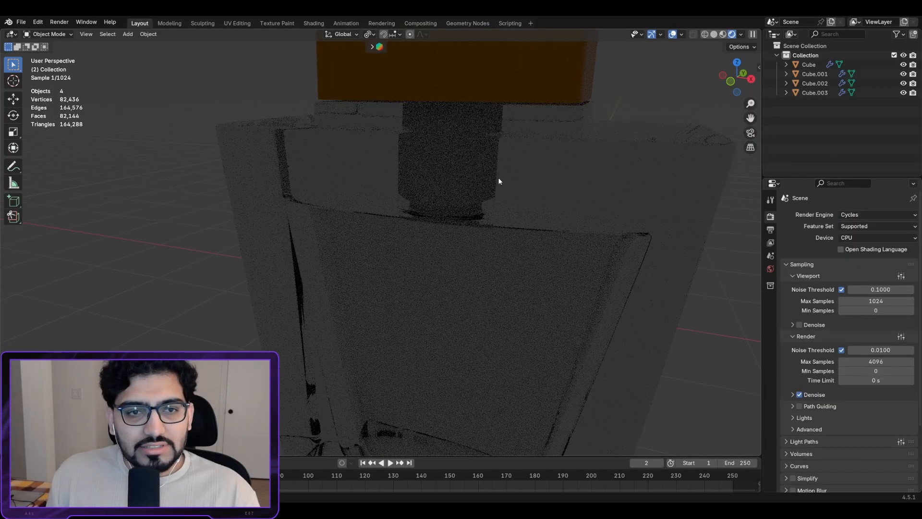
{"action": "middle_click_drag", "start_coordinate": [375, 201], "coordinate": [457, 142]}
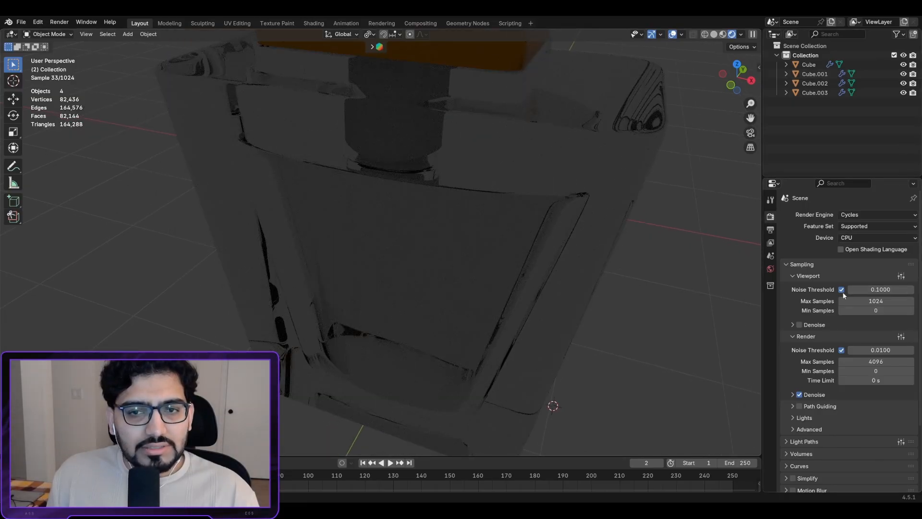
{"action": "left_click", "coordinate": [880, 238]}
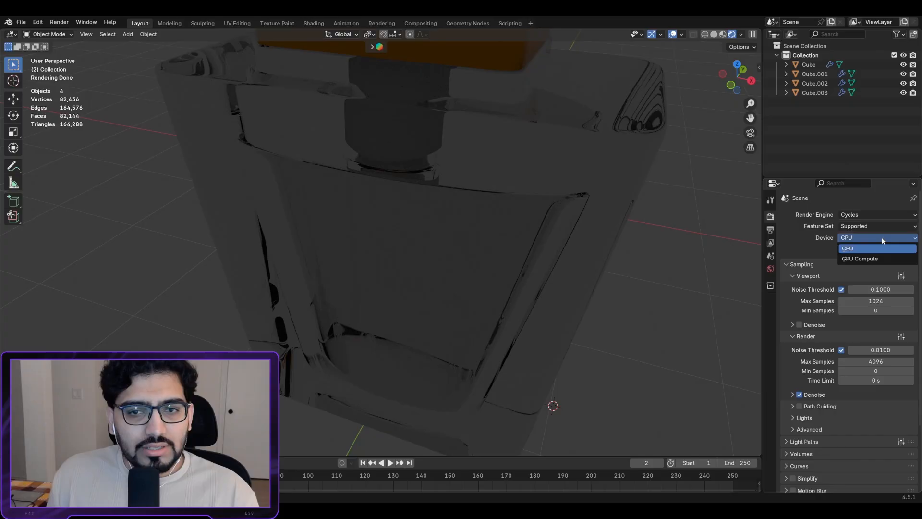
{"action": "left_click", "coordinate": [861, 258]}
{"action": "middle_click_drag", "start_coordinate": [579, 158], "coordinate": [496, 154]}
{"action": "scroll", "coordinate": [529, 161], "scroll_direction": "up", "scroll_amount": 2}
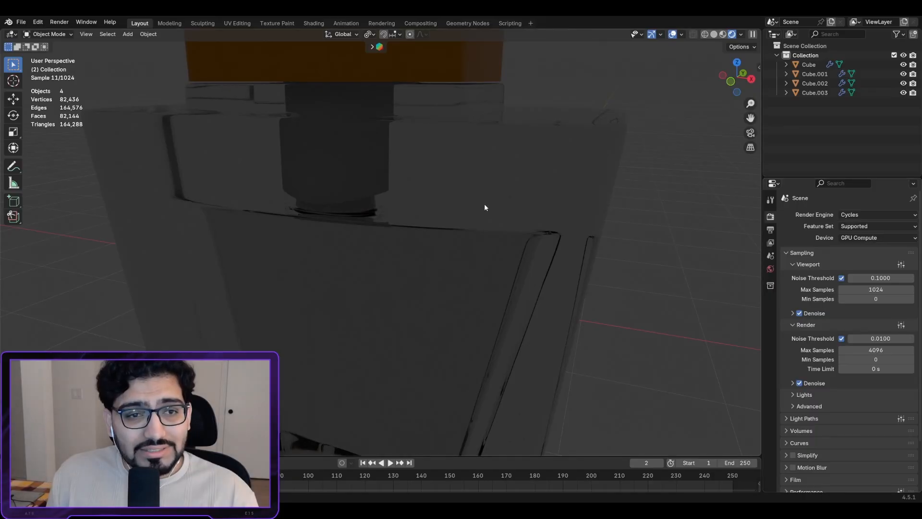
{"action": "middle_click_drag", "start_coordinate": [485, 206], "coordinate": [483, 135]}
{"action": "scroll", "coordinate": [483, 135], "scroll_direction": "down", "scroll_amount": 3}
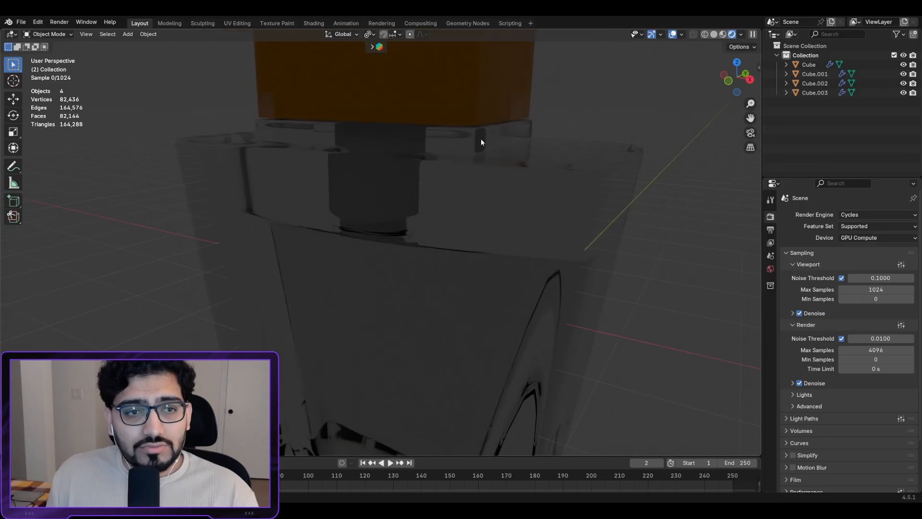
{"action": "middle_click_drag", "start_coordinate": [535, 238], "coordinate": [512, 218]}
{"action": "scroll", "coordinate": [487, 226], "scroll_direction": "up", "scroll_amount": 5}
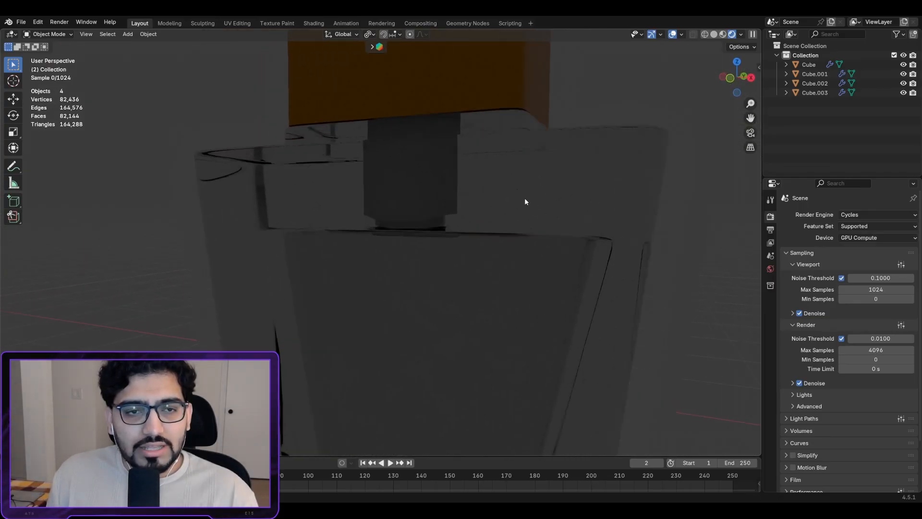
{"action": "middle_click_drag", "start_coordinate": [464, 193], "coordinate": [488, 192]}
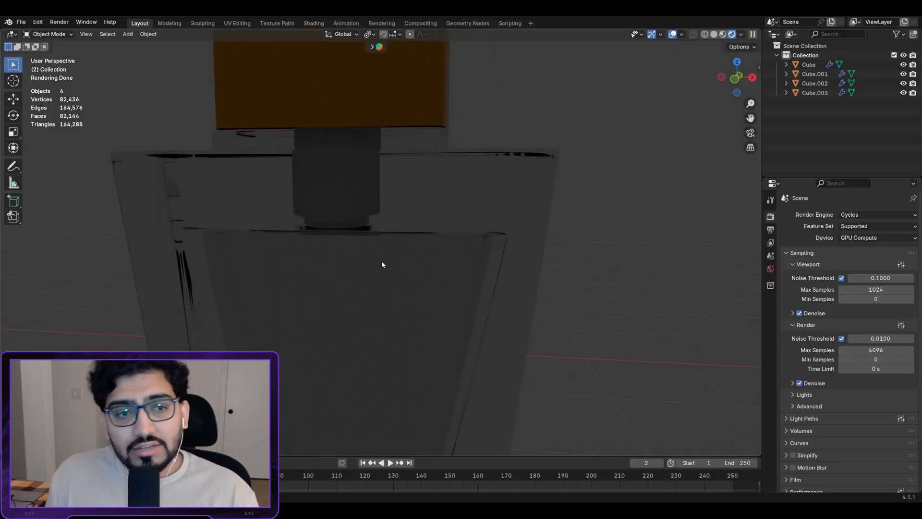
{"action": "scroll", "coordinate": [383, 261], "scroll_direction": "down", "scroll_amount": 2}
{"action": "key", "text": "KP_1"}
{"action": "middle_click_drag", "start_coordinate": [407, 257], "coordinate": [547, 234], "text": "shift"}
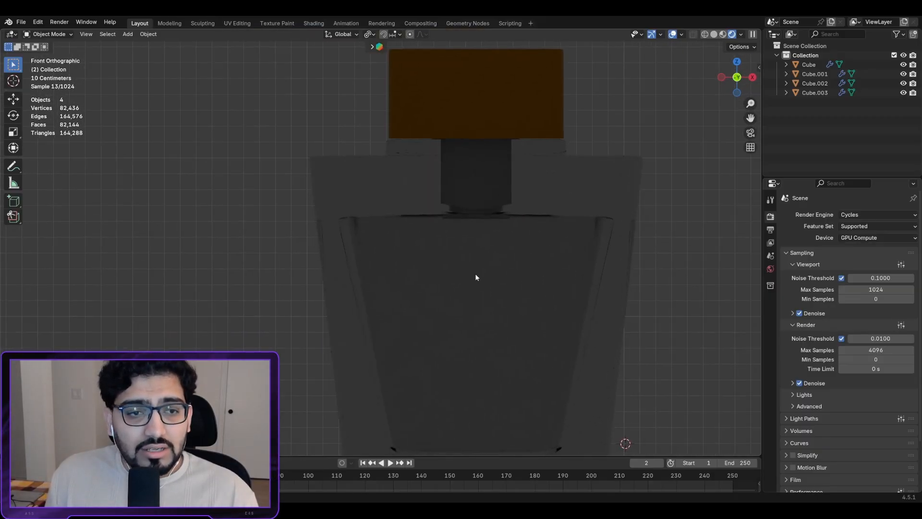
Step: In Edit Mode with X-ray on, select the loop at the bottle's inner cavity base
{"action": "left_click", "coordinate": [474, 285]}
{"action": "key", "text": "Tab"}
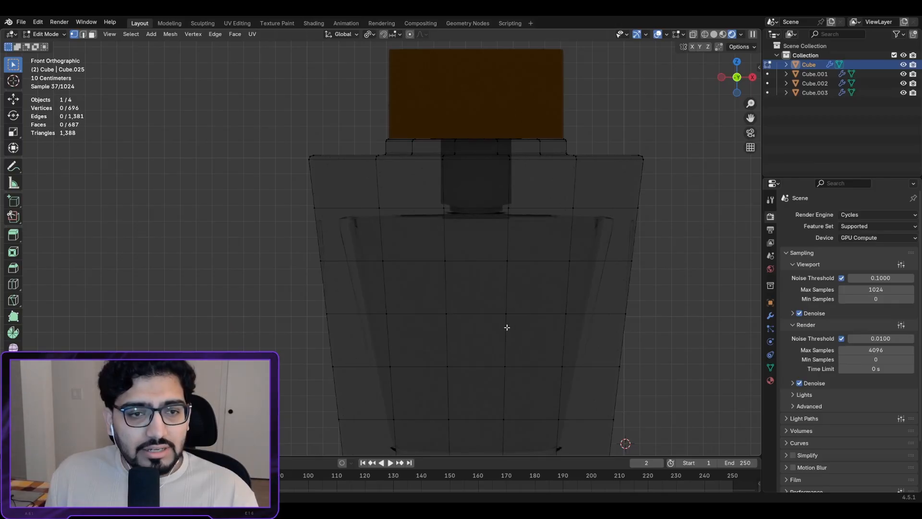
{"action": "middle_click_drag", "start_coordinate": [508, 383], "coordinate": [534, 226]}
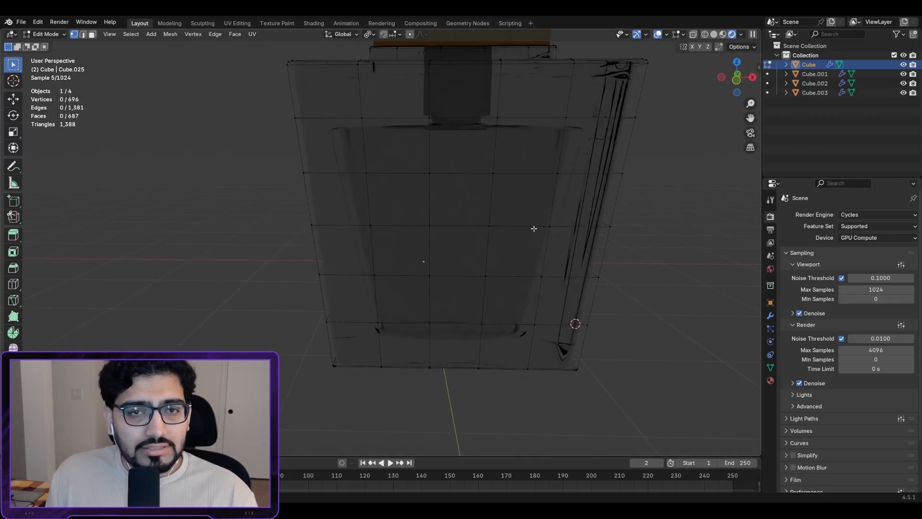
{"action": "left_click", "coordinate": [692, 34]}
{"action": "scroll", "coordinate": [517, 165], "scroll_direction": "up", "scroll_amount": 3}
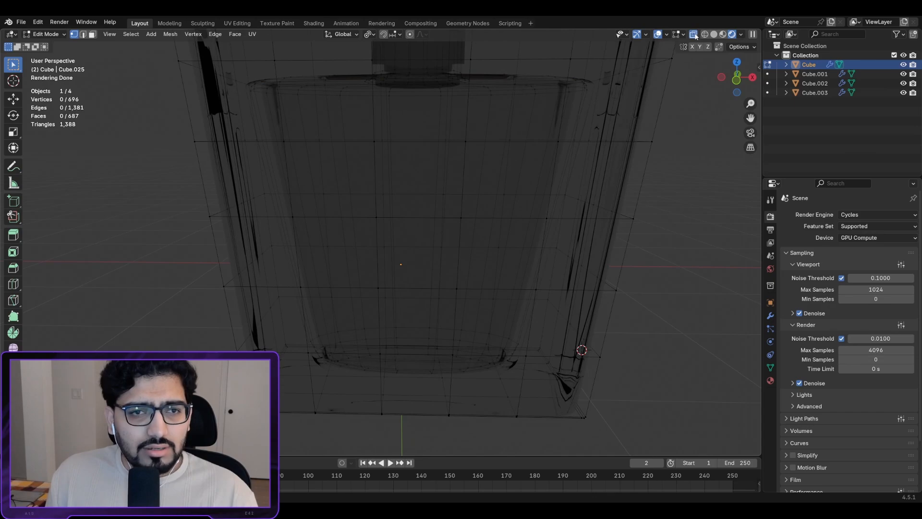
{"action": "middle_click_drag", "start_coordinate": [491, 235], "coordinate": [451, 396]}
{"action": "left_click", "coordinate": [471, 391], "text": "alt"}
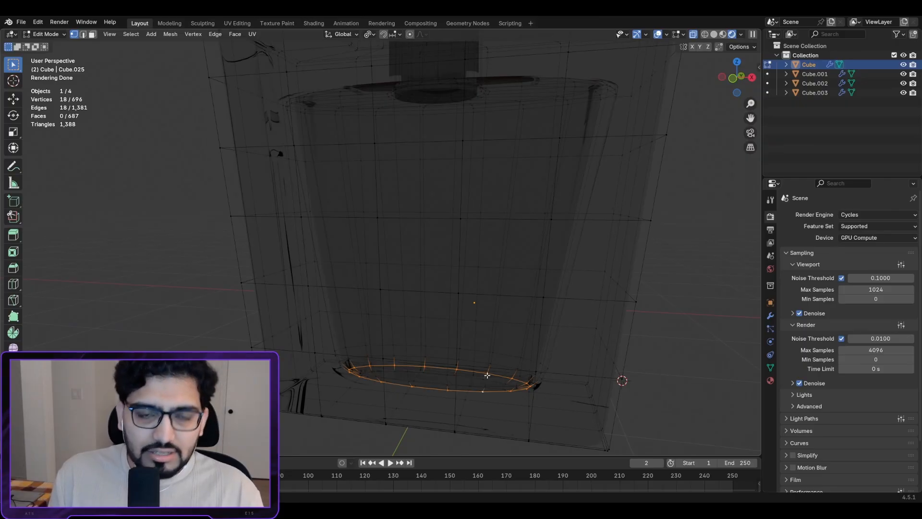
Step: Grow the selection up the inner cavity walls and duplicate those faces in place
{"action": "key", "text": "ctrl+KP_Add"}
{"action": "key", "text": "ctrl+KP_Add"}
{"action": "key", "text": "ctrl+KP_Add"}
{"action": "key", "text": "ctrl+KP_Add"}
{"action": "key", "text": "ctrl+KP_Add"}
{"action": "key", "text": "ctrl+KP_Add"}
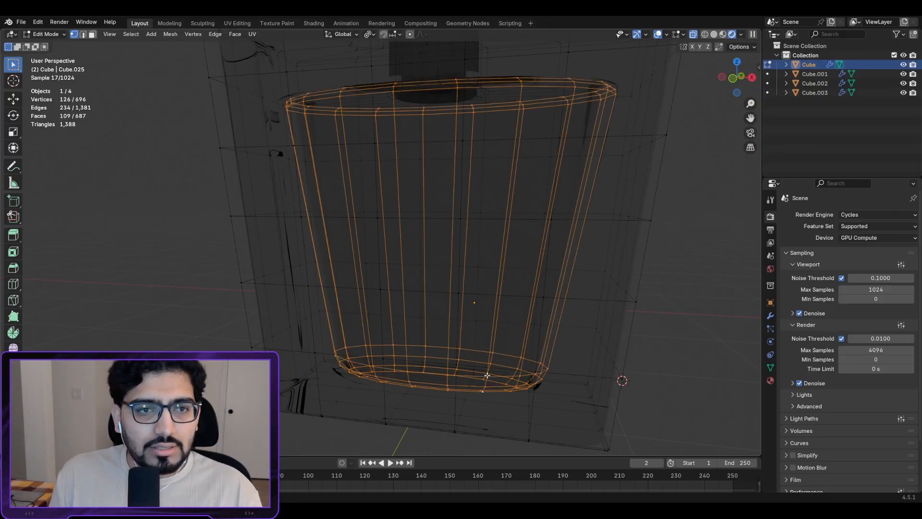
{"action": "key", "text": "shift+d"}
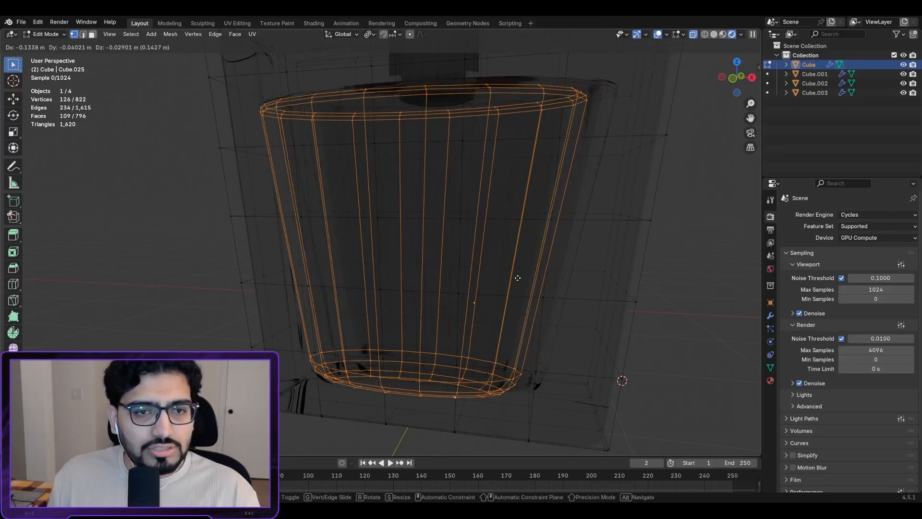
{"action": "right_click", "coordinate": [522, 309]}
{"action": "scroll", "coordinate": [544, 199], "scroll_direction": "down", "scroll_amount": 2}
{"action": "middle_click_drag", "start_coordinate": [543, 200], "coordinate": [557, 216]}
{"action": "scroll", "coordinate": [557, 216], "scroll_direction": "up", "scroll_amount": 3}
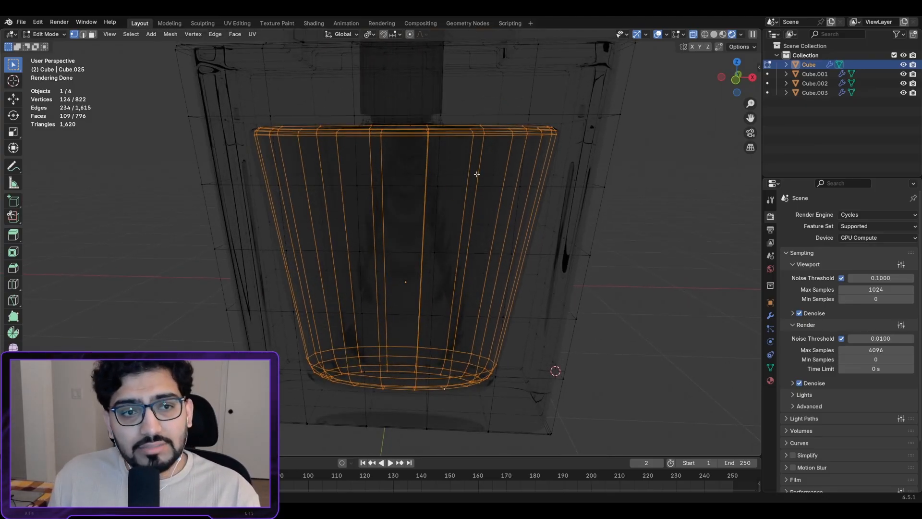
Step: Separate the duplicated faces into new object Cube.004 and return to Object Mode
{"action": "key", "text": "p"}
{"action": "left_click", "coordinate": [476, 172]}
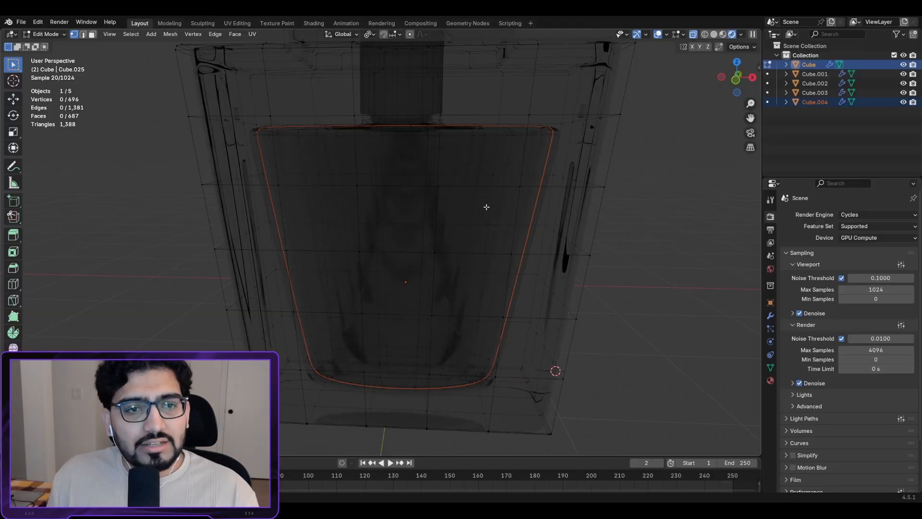
{"action": "left_click", "coordinate": [435, 240]}
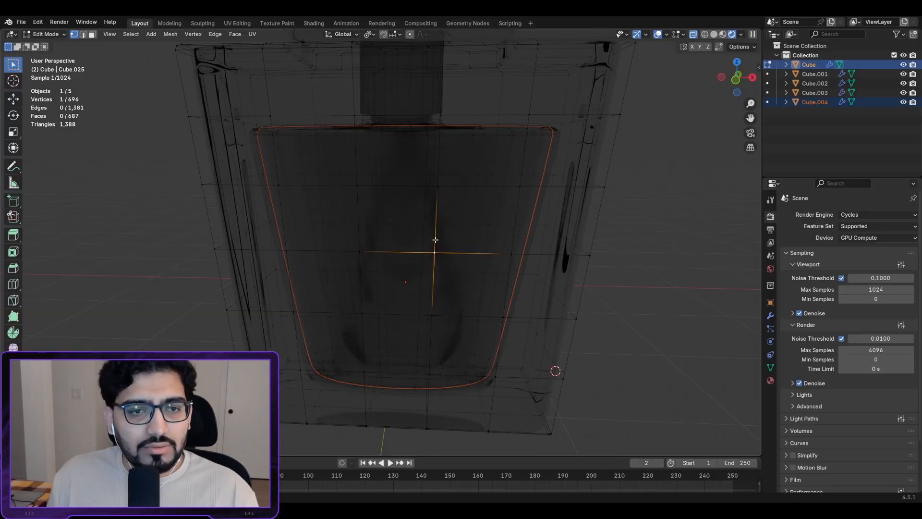
{"action": "key", "text": "Tab"}
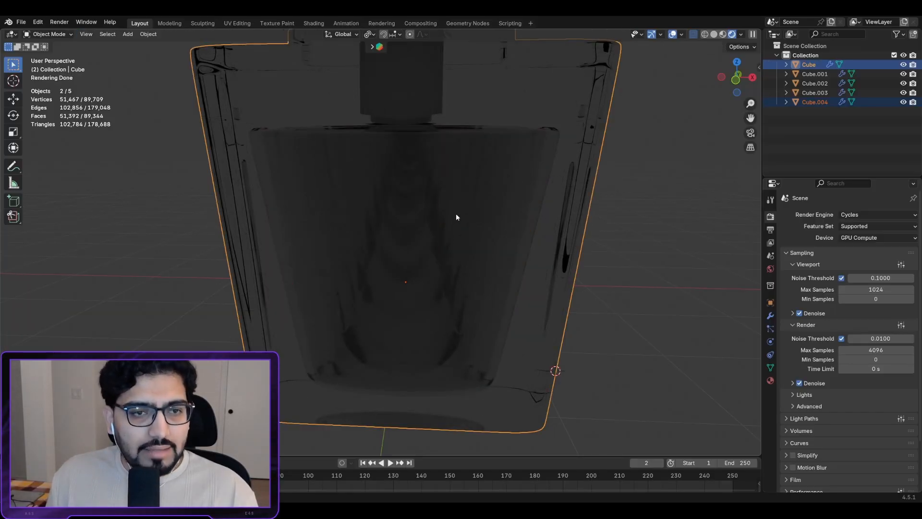
Step: Select Cube.004, shrink it slightly and lower it along Z into the bottle
{"action": "left_click", "coordinate": [456, 215]}
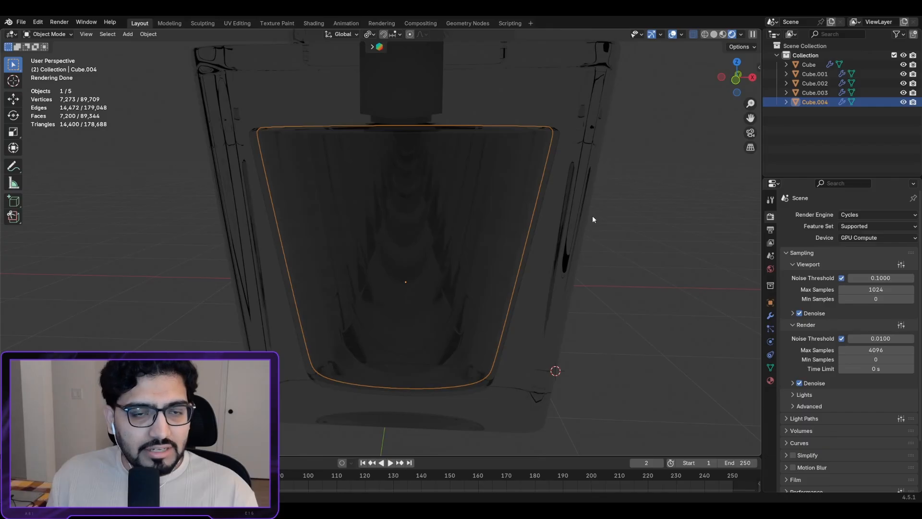
{"action": "key", "text": "s"}
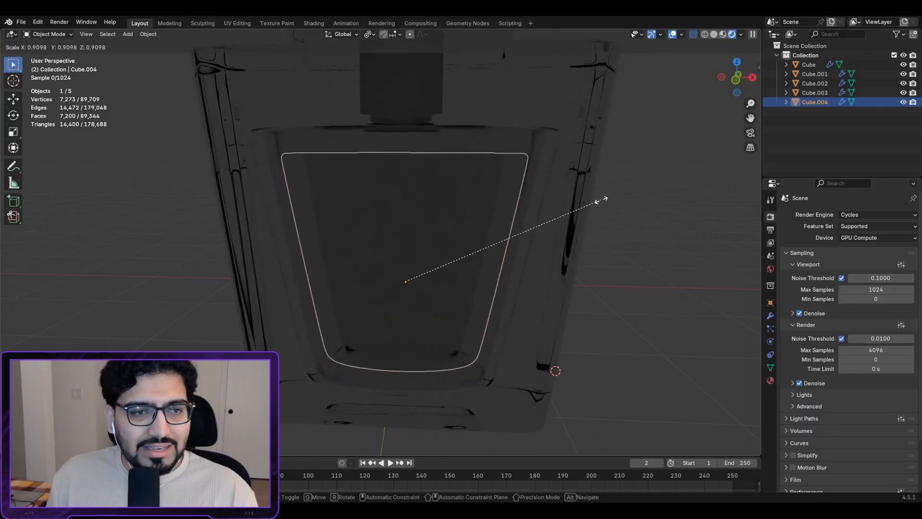
{"action": "left_click", "coordinate": [591, 205]}
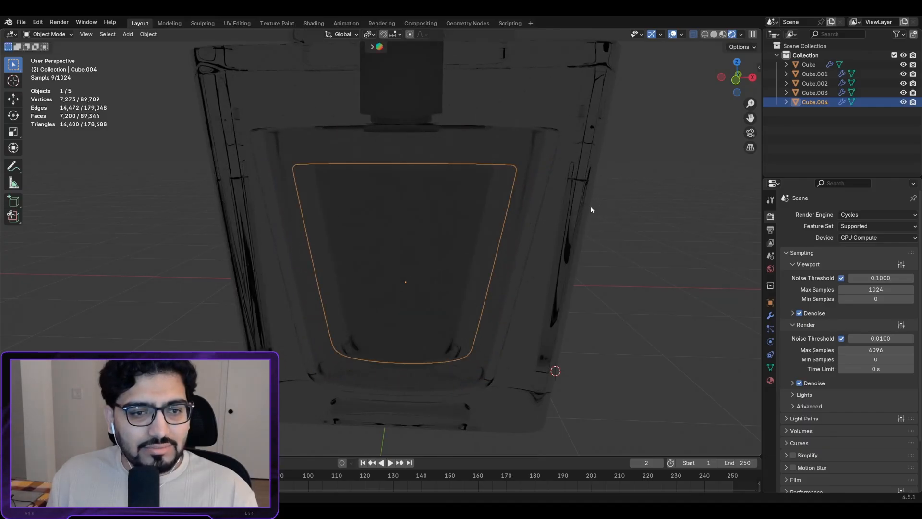
{"action": "key", "text": "g"}
{"action": "key", "text": "x"}
{"action": "key", "text": "z"}
{"action": "left_click", "coordinate": [582, 216]}
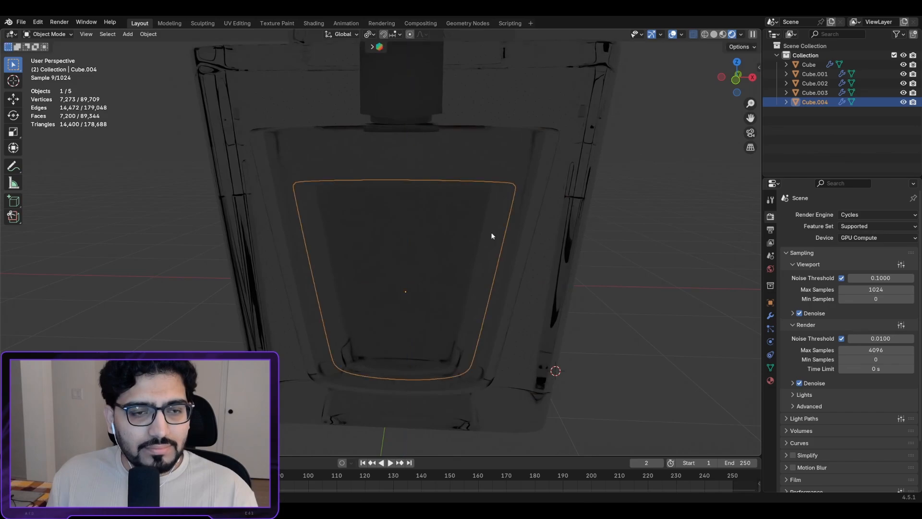
Step: In side view, move the liquid along Y to centre it in the bottle's profile
{"action": "middle_click_drag", "start_coordinate": [336, 231], "coordinate": [486, 222]}
{"action": "key", "text": "KP_1"}
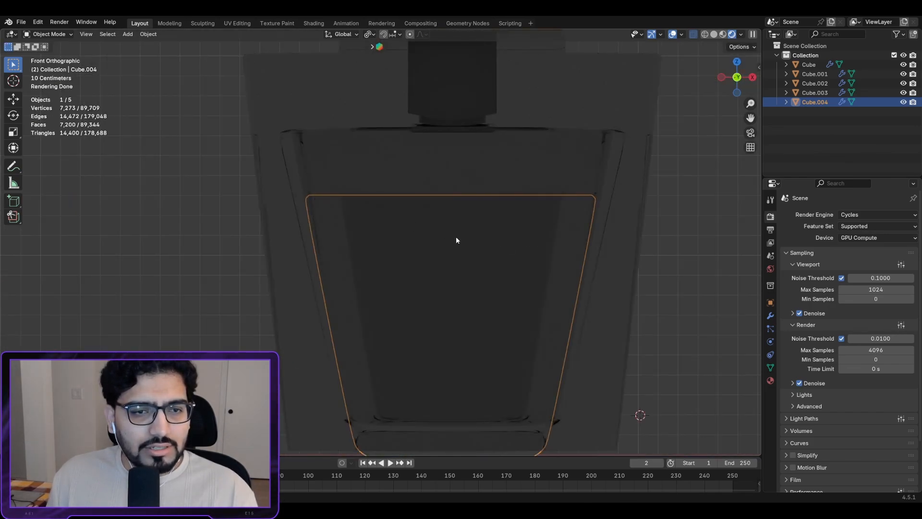
{"action": "mouse_move", "coordinate": [456, 240]}
{"action": "middle_mouse_down"}
{"action": "mouse_move", "coordinate": [435, 232]}
{"action": "mouse_move", "coordinate": [467, 238]}
{"action": "middle_mouse_up"}
{"action": "key", "text": "ctrl+KP_3"}
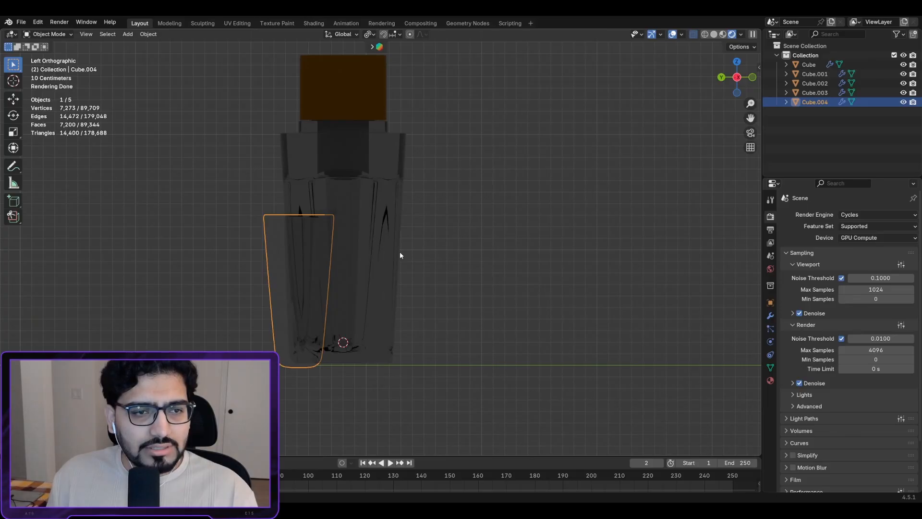
{"action": "key", "text": "g"}
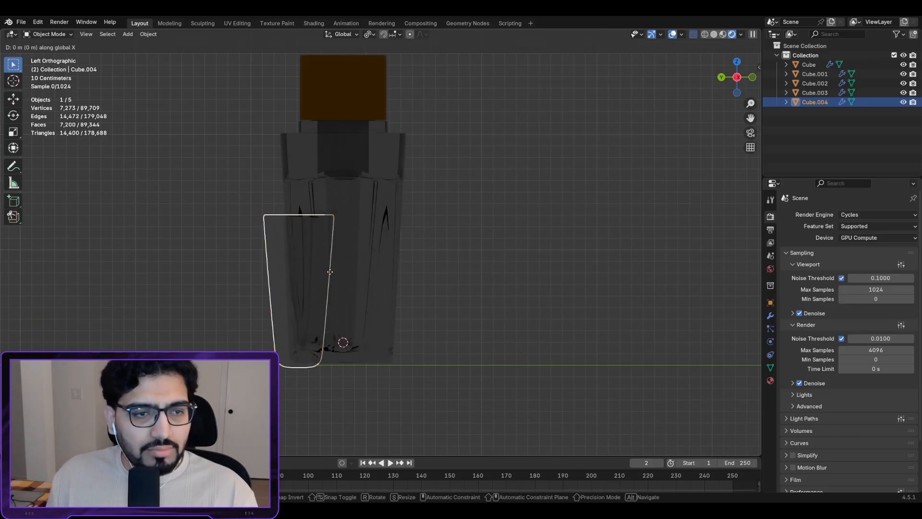
{"action": "key", "text": "y"}
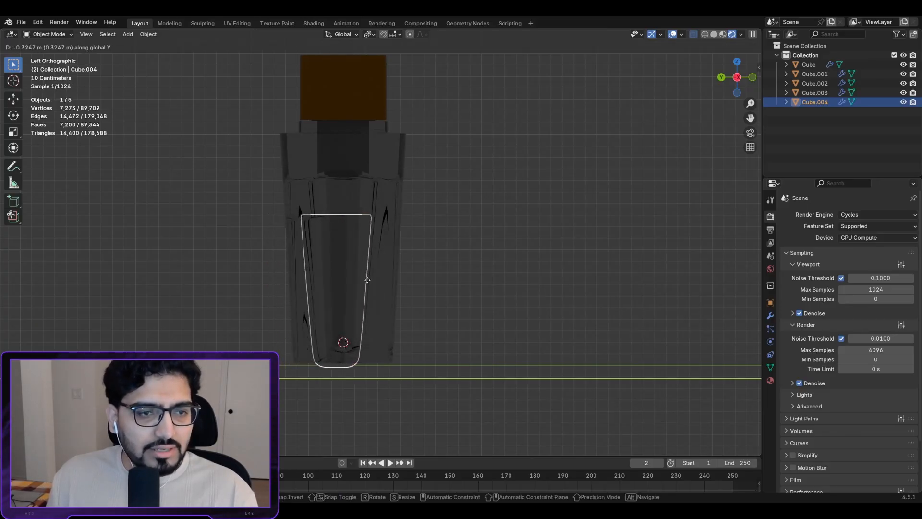
{"action": "left_click", "coordinate": [374, 285]}
Step: Raise the liquid slightly along Z in two small moves
{"action": "key", "text": "g"}
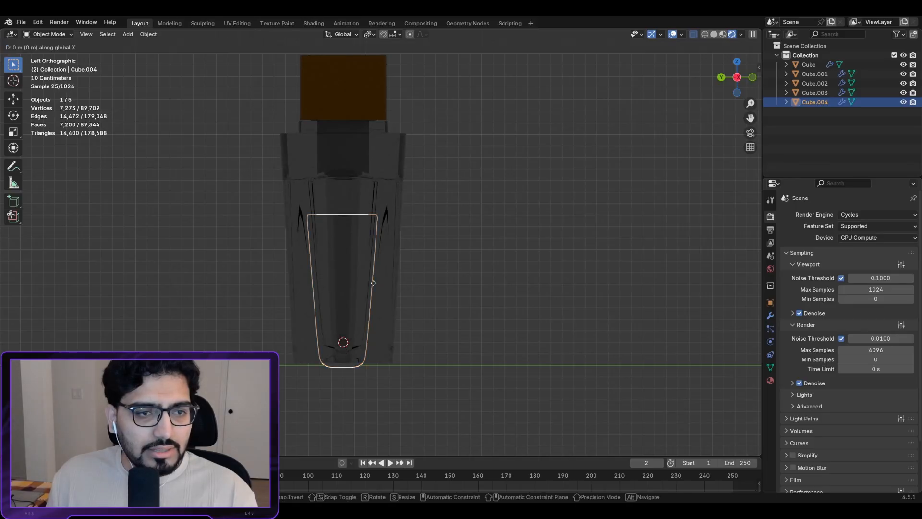
{"action": "key", "text": "z"}
{"action": "left_click", "coordinate": [376, 254]}
{"action": "key", "text": "g"}
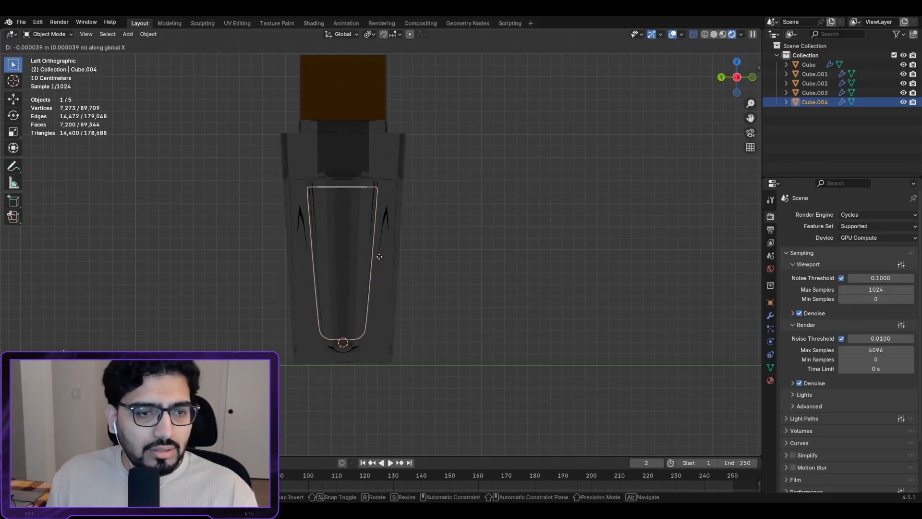
{"action": "key", "text": "z"}
{"action": "left_click", "coordinate": [385, 257]}
Step: Set the liquid's origin to its geometry centre and scale it thinner along Y
{"action": "key", "text": "s"}
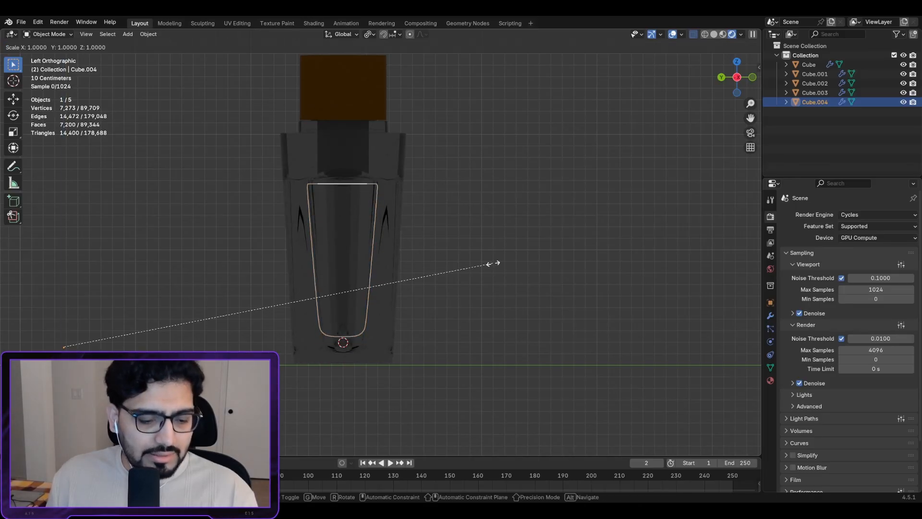
{"action": "key", "text": "y"}
{"action": "right_click", "coordinate": [495, 266]}
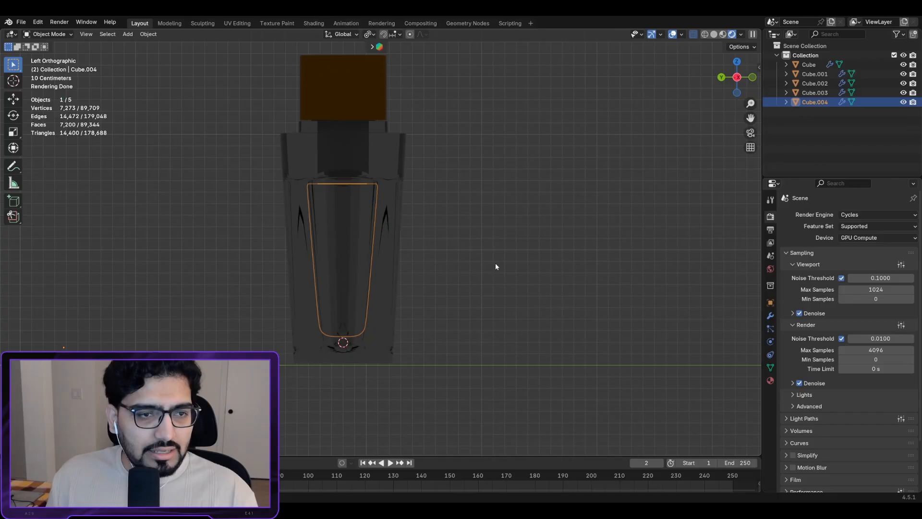
{"action": "right_click", "coordinate": [416, 211]}
{"action": "mouse_move", "coordinate": [385, 254]}
{"action": "left_click", "coordinate": [461, 258]}
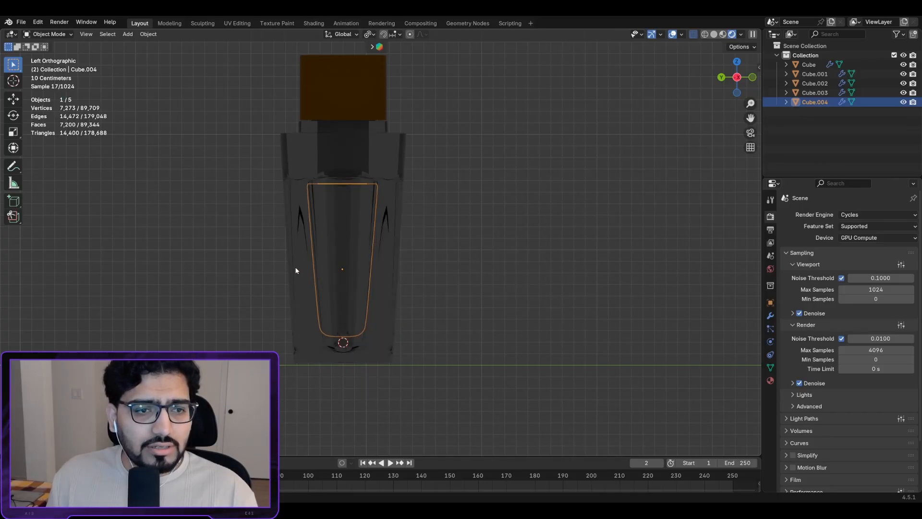
{"action": "key", "text": "s"}
{"action": "key", "text": "y"}
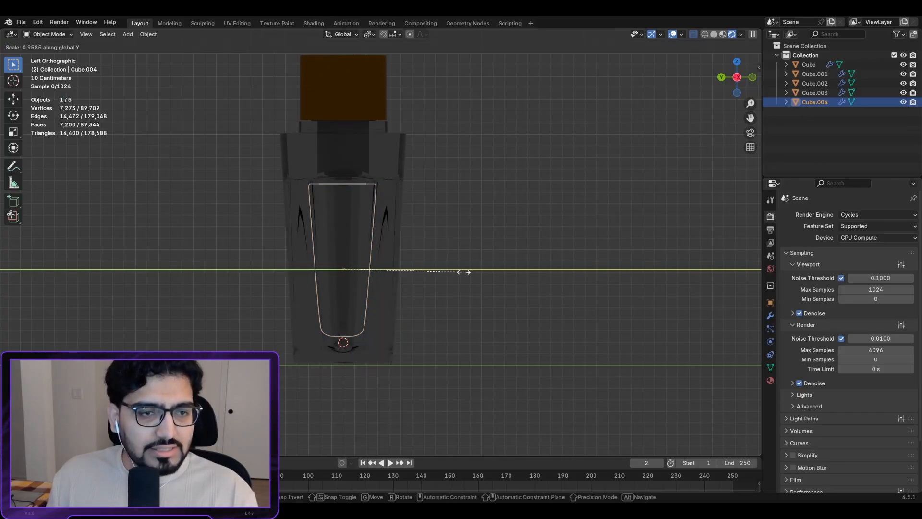
{"action": "left_click", "coordinate": [432, 263]}
Step: In front view, lower the liquid slightly along Z
{"action": "middle_click_drag", "start_coordinate": [432, 264], "coordinate": [222, 238]}
{"action": "scroll", "coordinate": [480, 267], "scroll_direction": "down", "scroll_amount": 2}
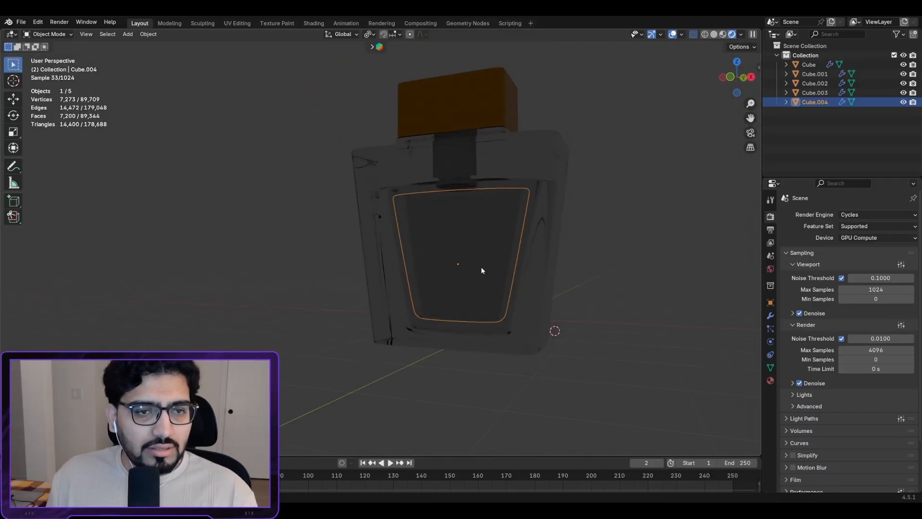
{"action": "key", "text": "KP_1"}
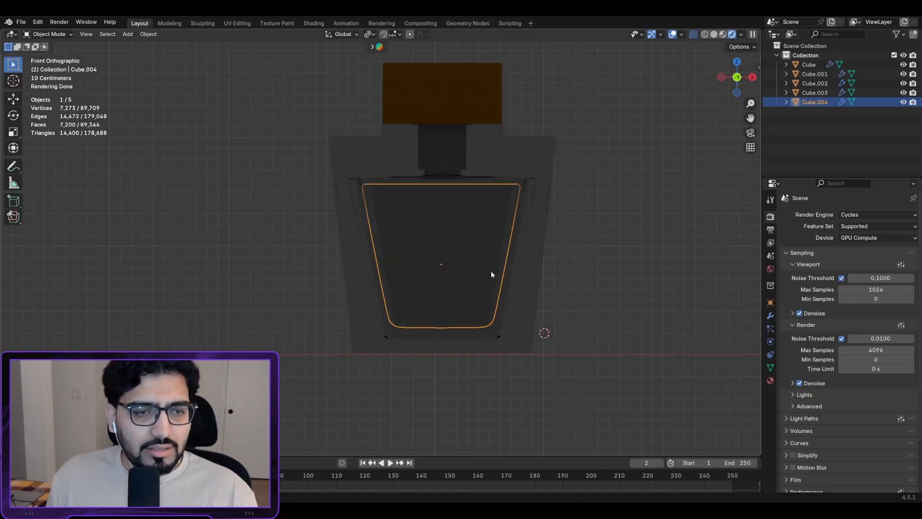
{"action": "key", "text": "g"}
{"action": "key", "text": "x"}
{"action": "key", "text": "z"}
{"action": "left_click", "coordinate": [491, 276]}
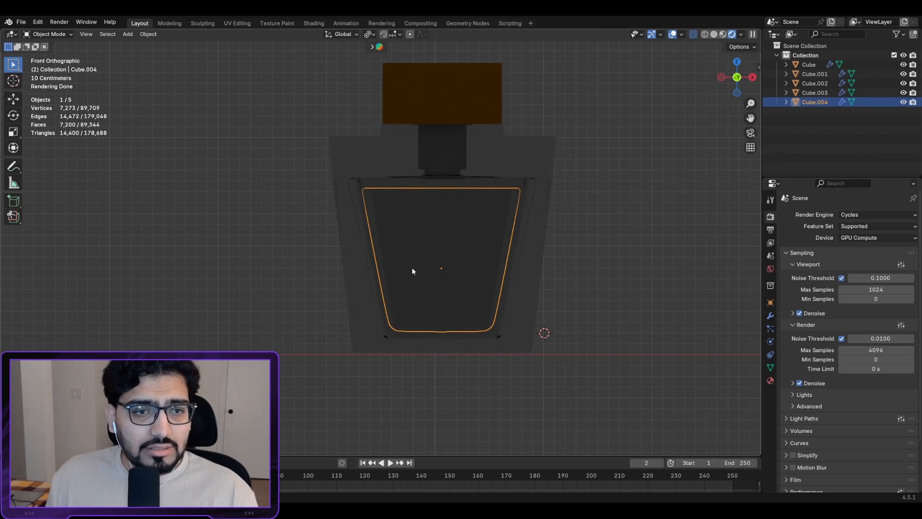
Step: In side view, scale the liquid shorter along Z
{"action": "key", "text": "ctrl+KP_3"}
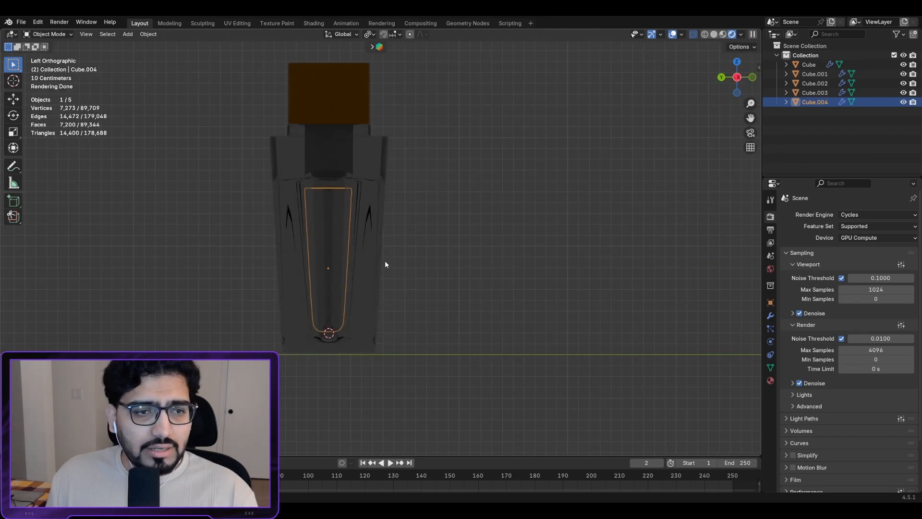
{"action": "key", "text": "s"}
{"action": "key", "text": "z"}
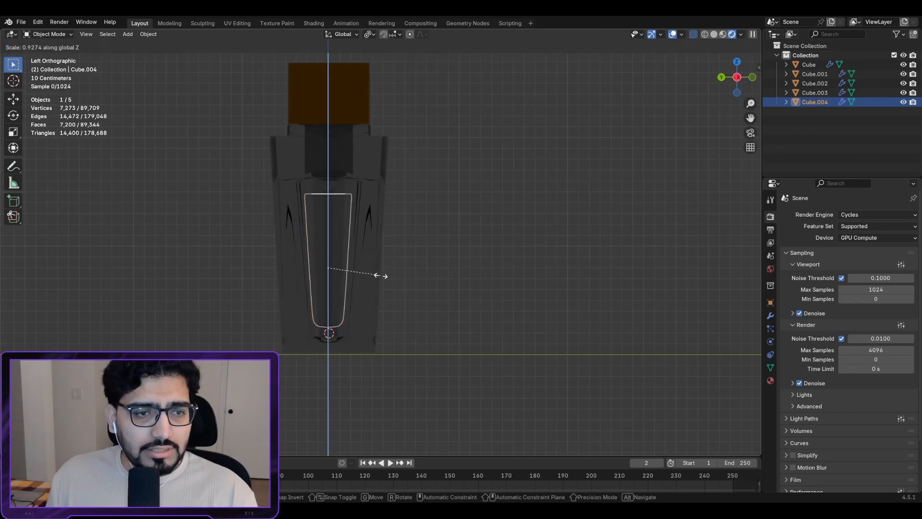
{"action": "left_click", "coordinate": [371, 274]}
Step: Lower the liquid once more and shrink it uniformly so it sits below the neck
{"action": "key", "text": "KP_1"}
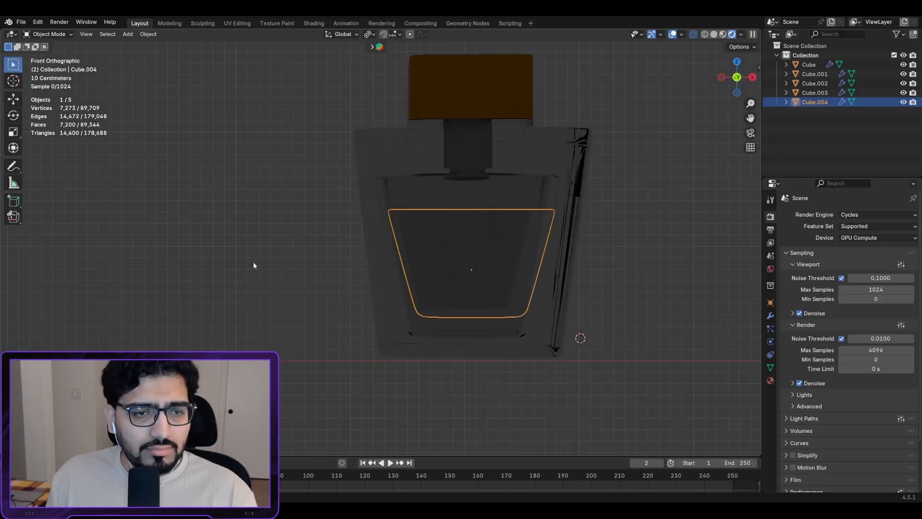
{"action": "middle_click_drag", "start_coordinate": [253, 266], "coordinate": [491, 281], "text": "alt"}
{"action": "key", "text": "KP_1"}
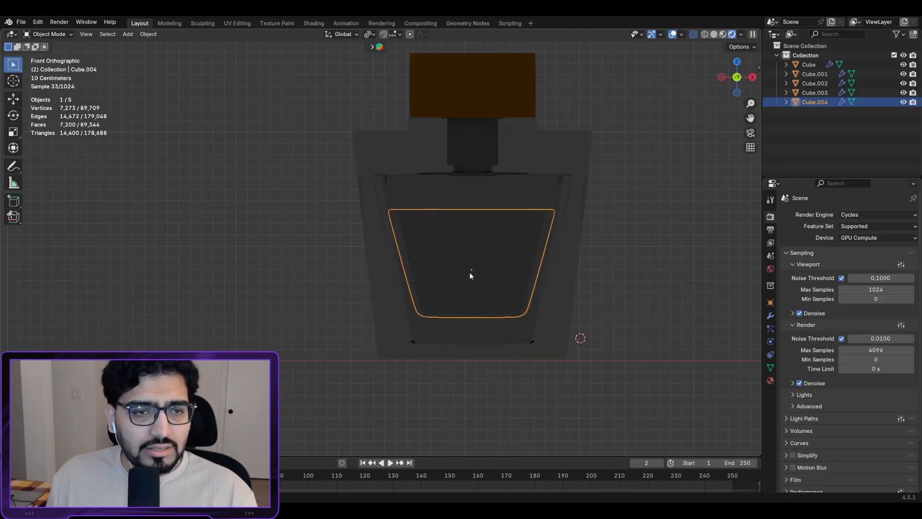
{"action": "key", "text": "g"}
{"action": "key", "text": "z"}
{"action": "left_click", "coordinate": [486, 278]}
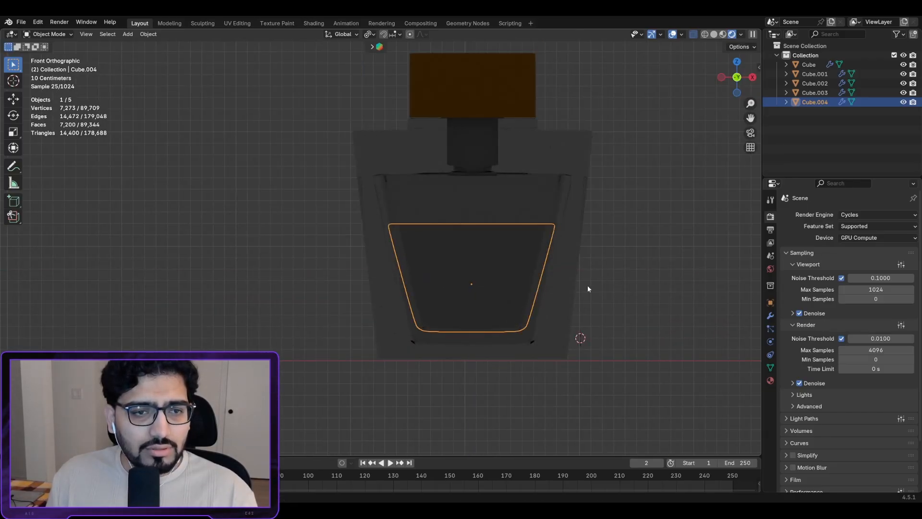
{"action": "key", "text": "s"}
{"action": "left_click", "coordinate": [514, 274]}
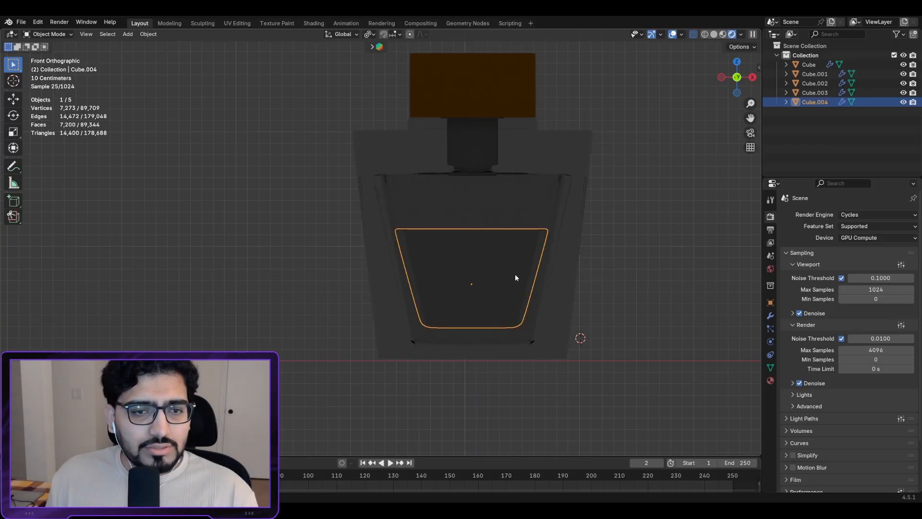
{"action": "middle_click_drag", "start_coordinate": [515, 274], "coordinate": [470, 291]}
{"action": "middle_click_drag", "start_coordinate": [472, 258], "coordinate": [387, 262], "text": "shift"}
{"action": "scroll", "coordinate": [376, 254], "scroll_direction": "up", "scroll_amount": 3}
Step: In Edit Mode, select an edge ring near the liquid's top and try a bevel, then cancel it
{"action": "key", "text": "Tab"}
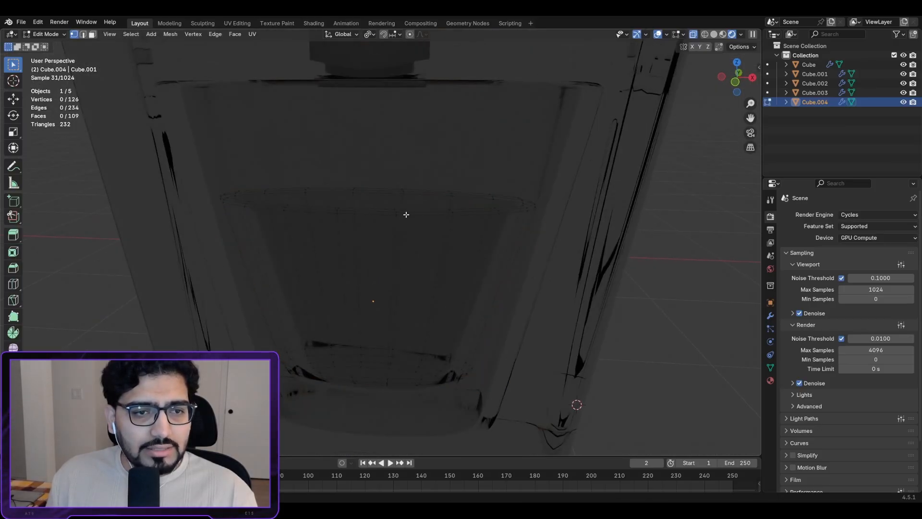
{"action": "left_click", "coordinate": [407, 213], "text": "alt"}
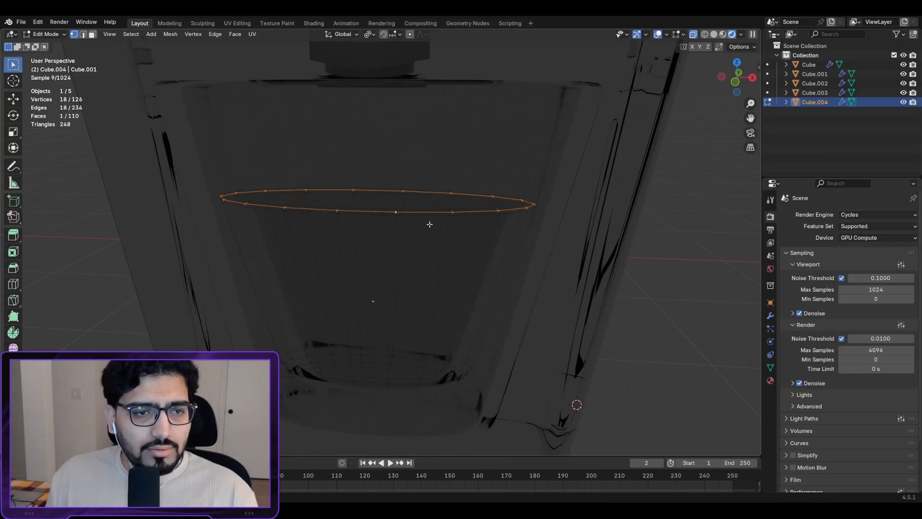
{"action": "middle_click_drag", "start_coordinate": [430, 224], "coordinate": [457, 229]}
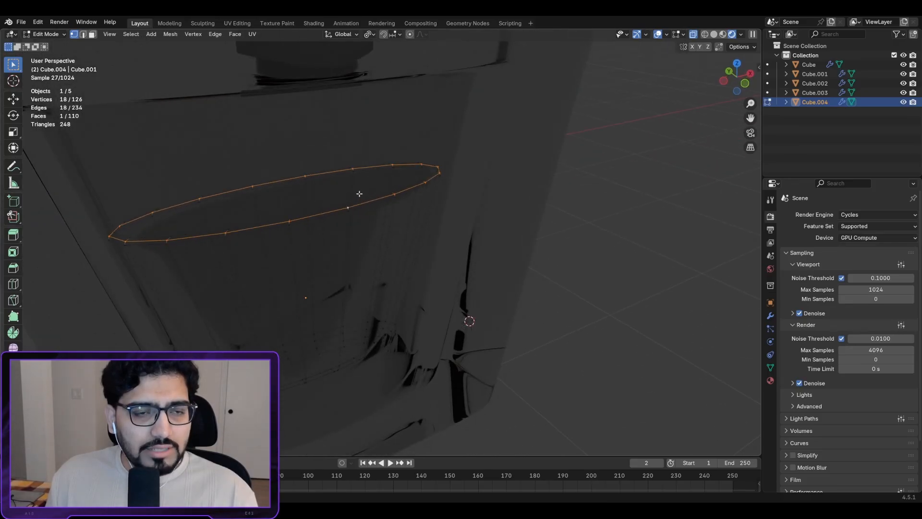
{"action": "middle_click_drag", "start_coordinate": [387, 203], "coordinate": [295, 198]}
{"action": "middle_click_drag", "start_coordinate": [390, 249], "coordinate": [399, 214]}
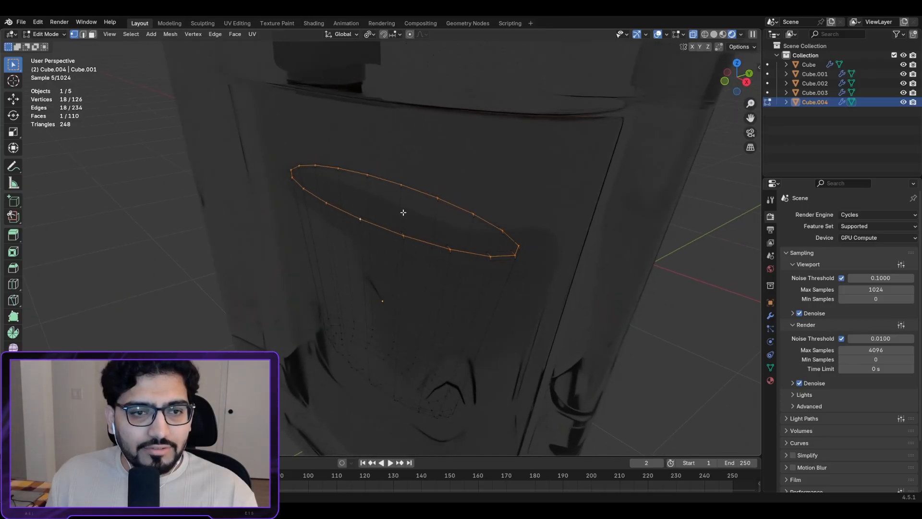
{"action": "middle_click_drag", "start_coordinate": [415, 286], "coordinate": [430, 254]}
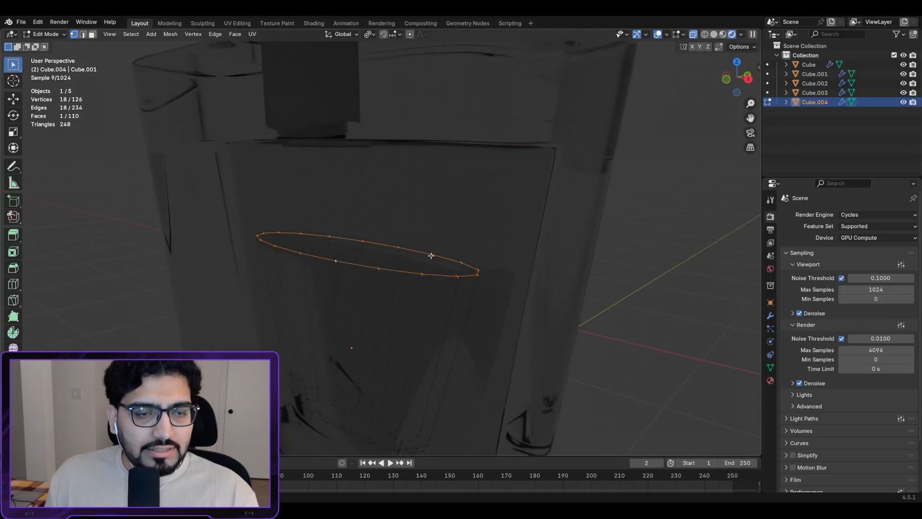
{"action": "key", "text": "ctrl+b"}
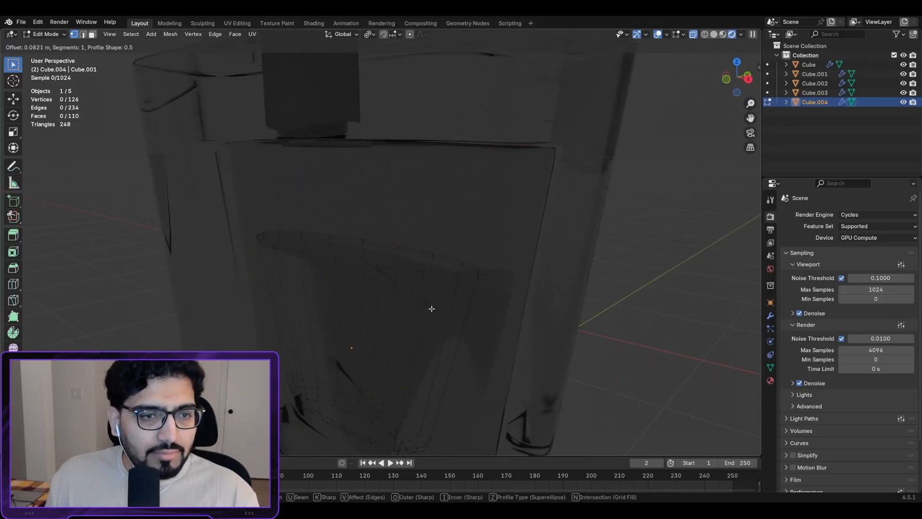
{"action": "right_click", "coordinate": [325, 385]}
Step: Bevel the top edge loop with 2 segments at 0.0295 m and return to Object Mode
{"action": "scroll", "coordinate": [343, 288], "scroll_direction": "up", "scroll_amount": 2}
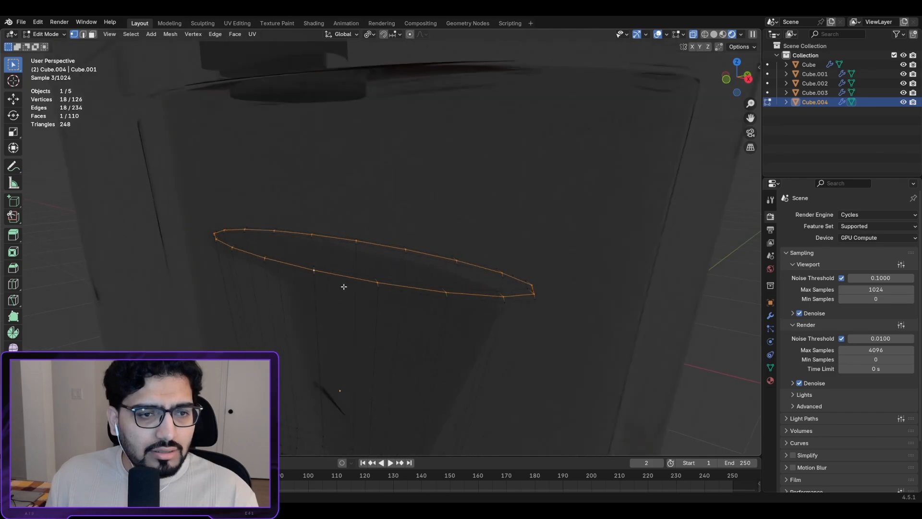
{"action": "left_click", "coordinate": [354, 273], "text": "alt"}
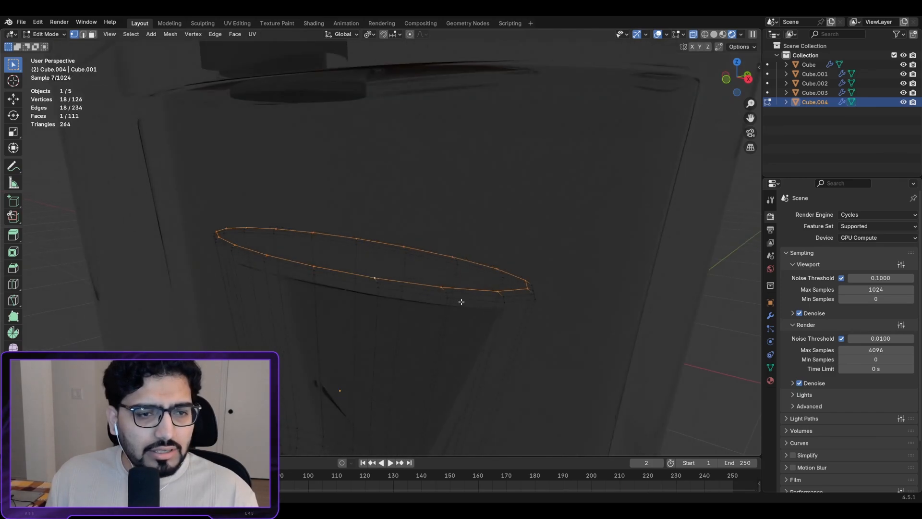
{"action": "key", "text": "ctrl+b"}
{"action": "scroll", "coordinate": [447, 317], "scroll_direction": "up", "scroll_amount": 1}
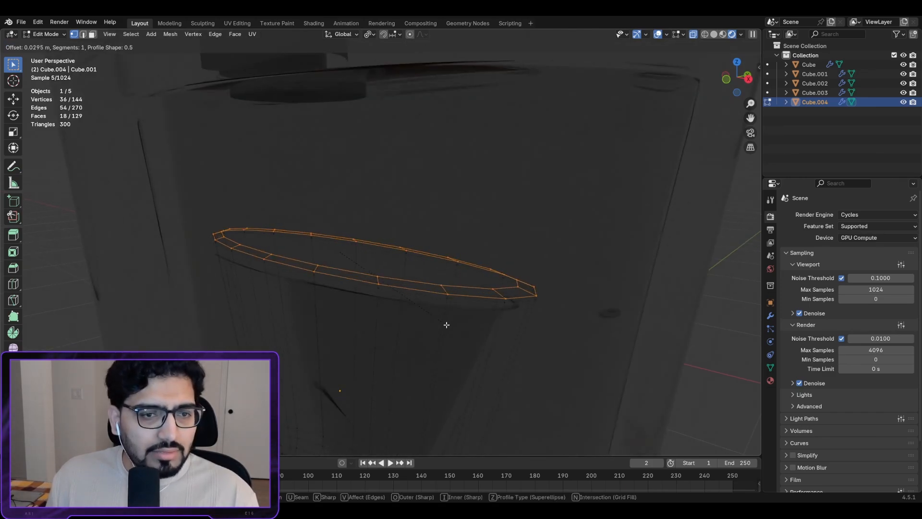
{"action": "left_click", "coordinate": [447, 324]}
{"action": "middle_click_drag", "start_coordinate": [446, 323], "coordinate": [538, 244]}
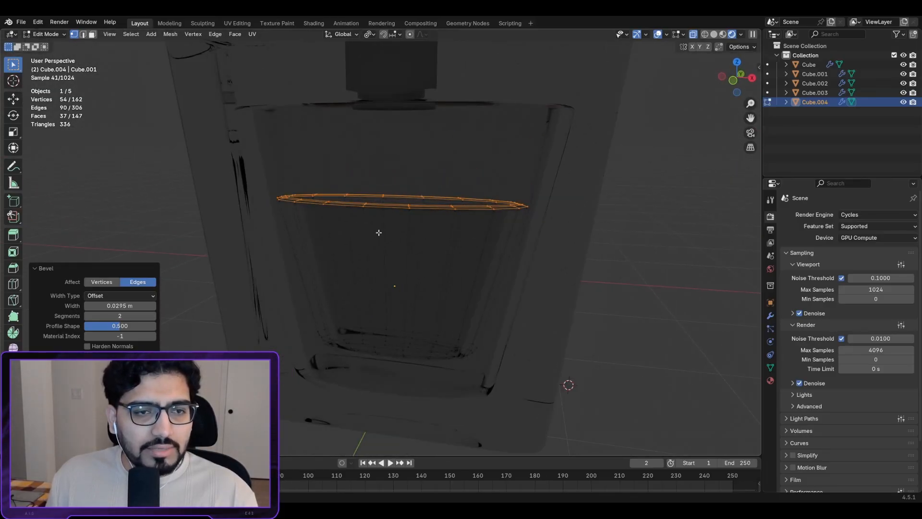
{"action": "middle_click_drag", "start_coordinate": [443, 245], "coordinate": [389, 239]}
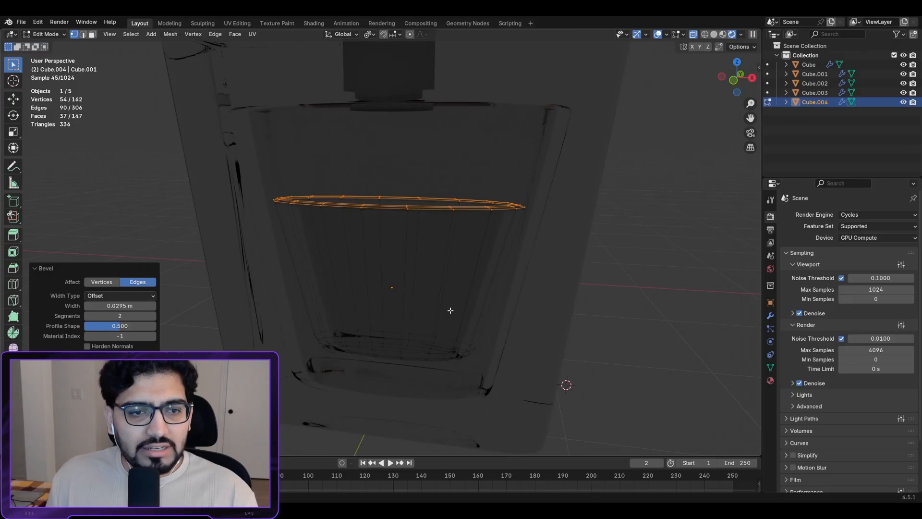
{"action": "key", "text": "Tab"}
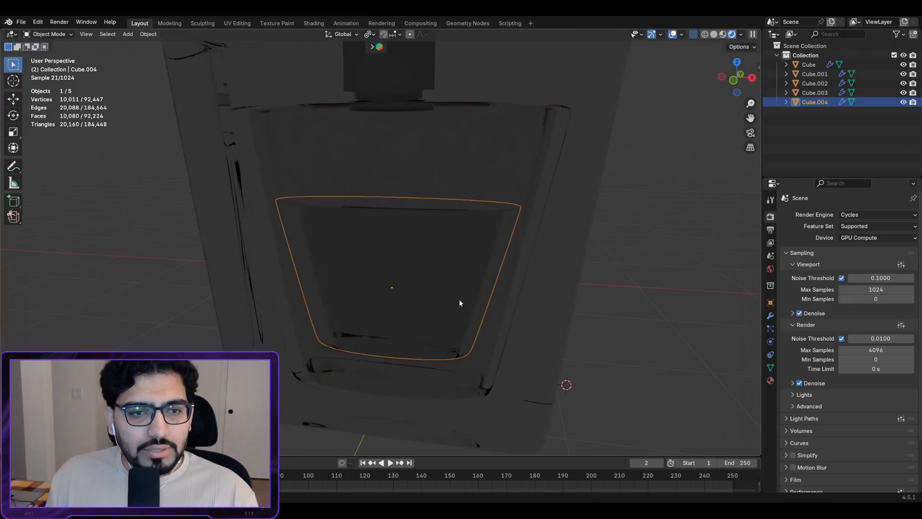
Step: Swap the liquid's GLASS material for a new material with an orange base colour
{"action": "left_click", "coordinate": [770, 380]}
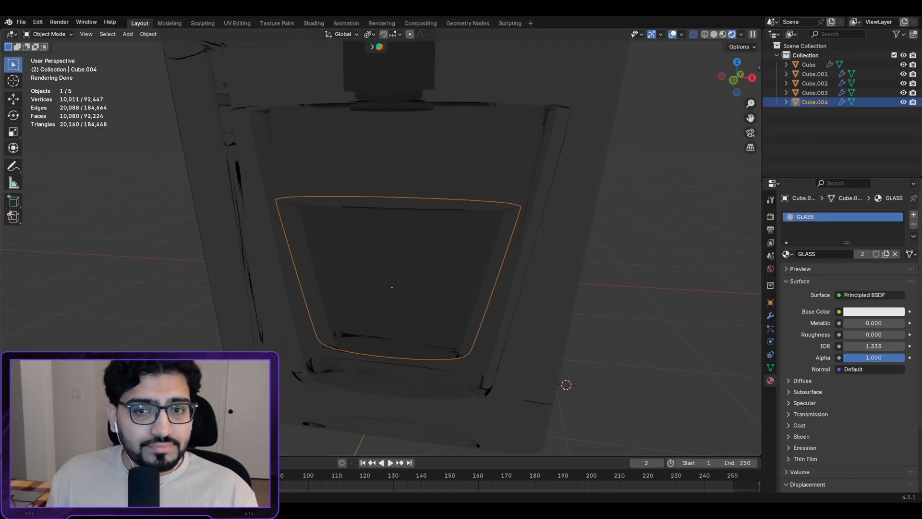
{"action": "left_click", "coordinate": [914, 227]}
{"action": "left_click", "coordinate": [847, 256]}
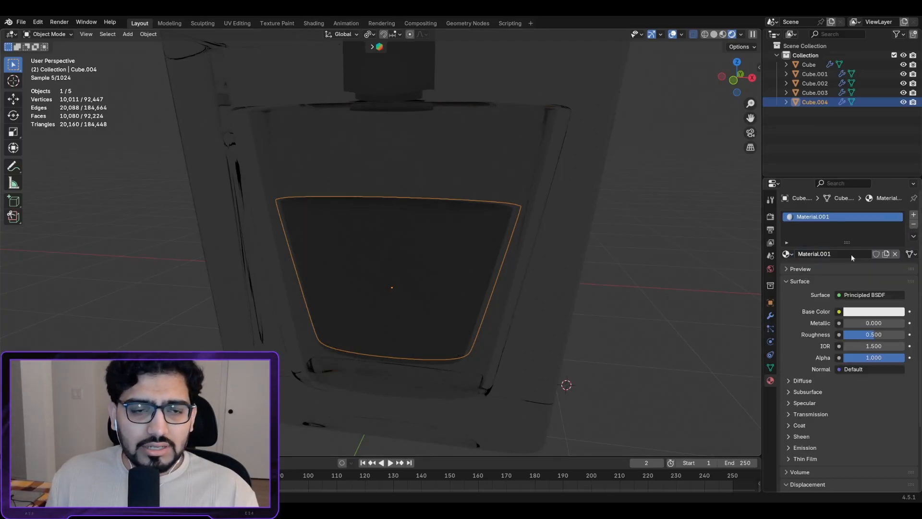
{"action": "left_click", "coordinate": [863, 313]}
{"action": "left_click_drag", "start_coordinate": [845, 209], "coordinate": [836, 217]}
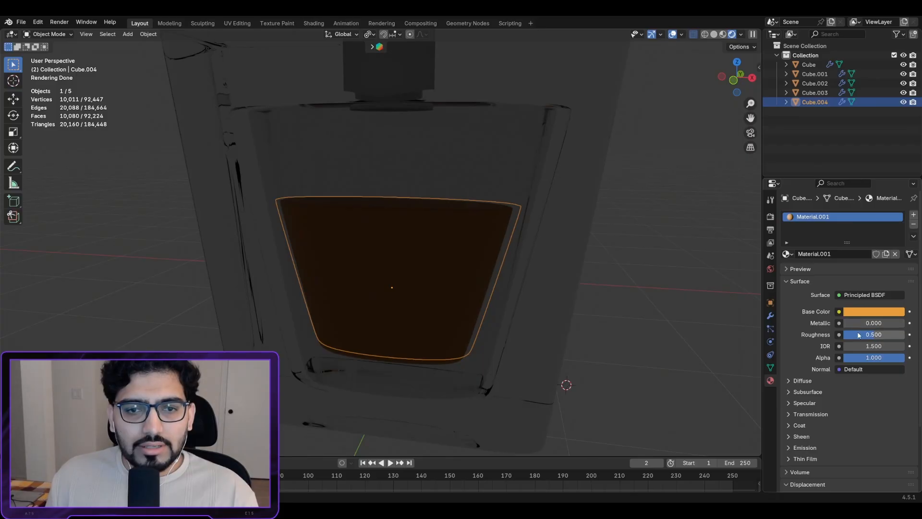
Step: Set Roughness to 0 and Transmission Weight to 0.936, then inspect the amber liquid
{"action": "left_click_drag", "start_coordinate": [871, 335], "coordinate": [844, 334]}
{"action": "scroll", "coordinate": [844, 335], "scroll_direction": "down", "scroll_amount": 1}
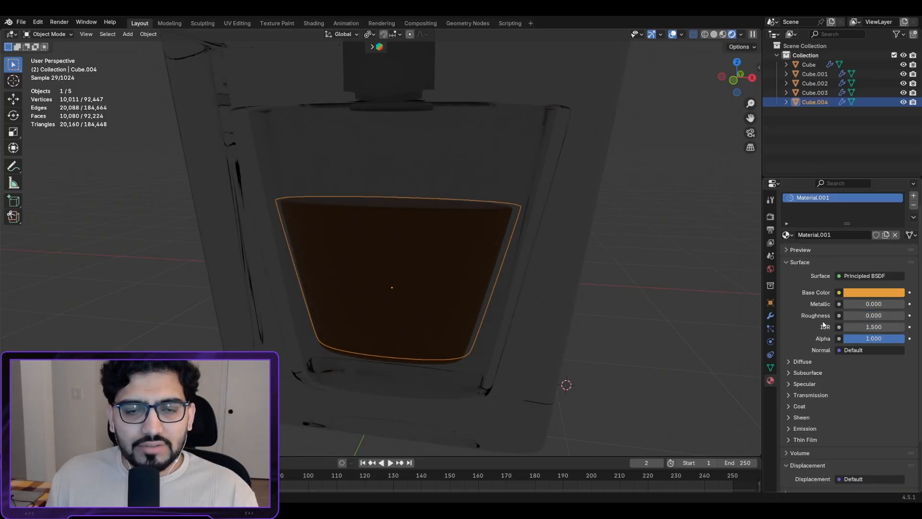
{"action": "left_click", "coordinate": [789, 395]}
{"action": "left_click_drag", "start_coordinate": [845, 409], "coordinate": [887, 408]}
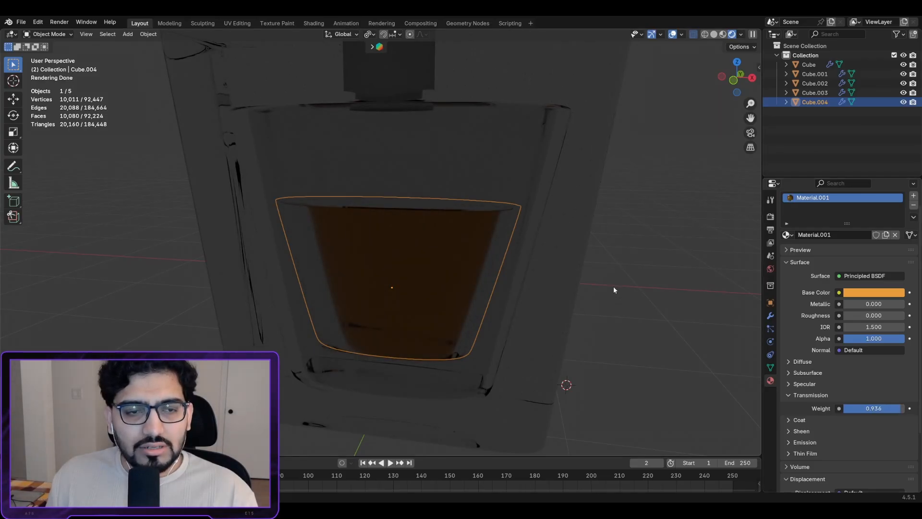
{"action": "middle_click_drag", "start_coordinate": [614, 290], "coordinate": [471, 256]}
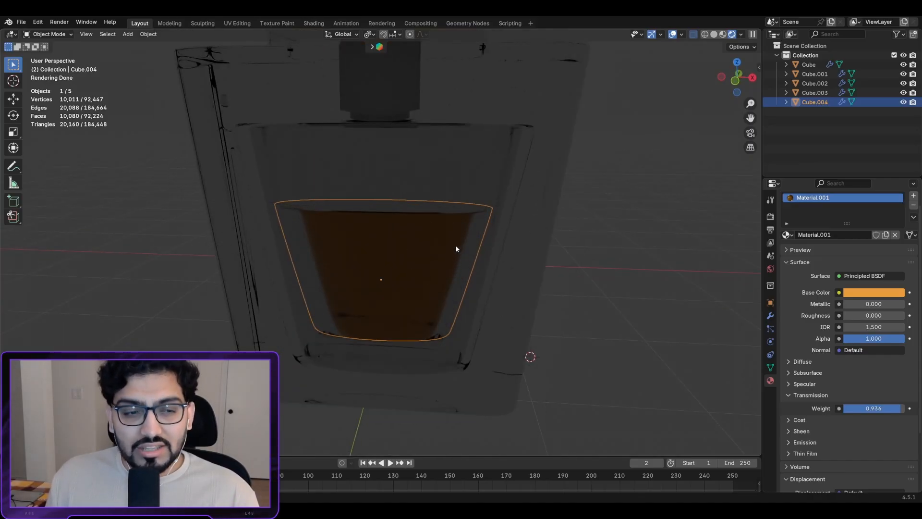
{"action": "middle_click_drag", "start_coordinate": [445, 218], "coordinate": [413, 213]}
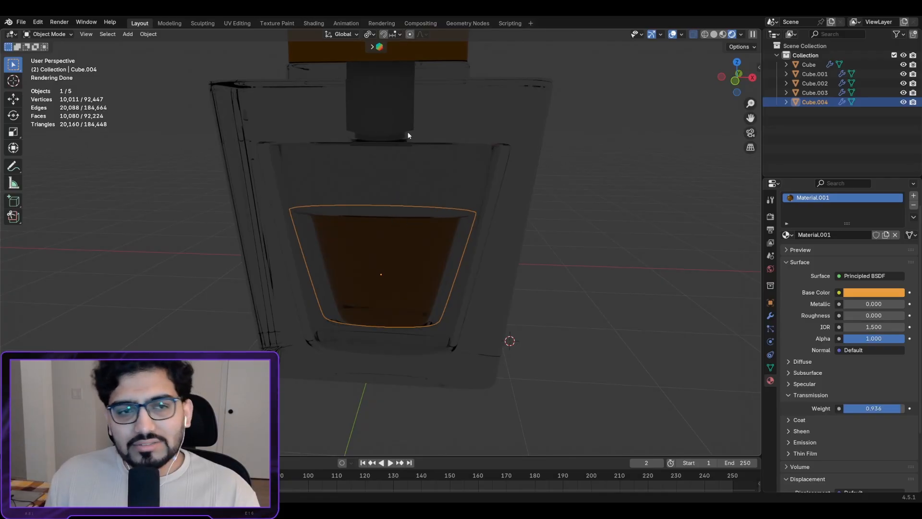
Step: Scale the liquid about 1.6 along Y to fill the bottle's depth, then select neck Cube.001
{"action": "key", "text": "KP_1"}
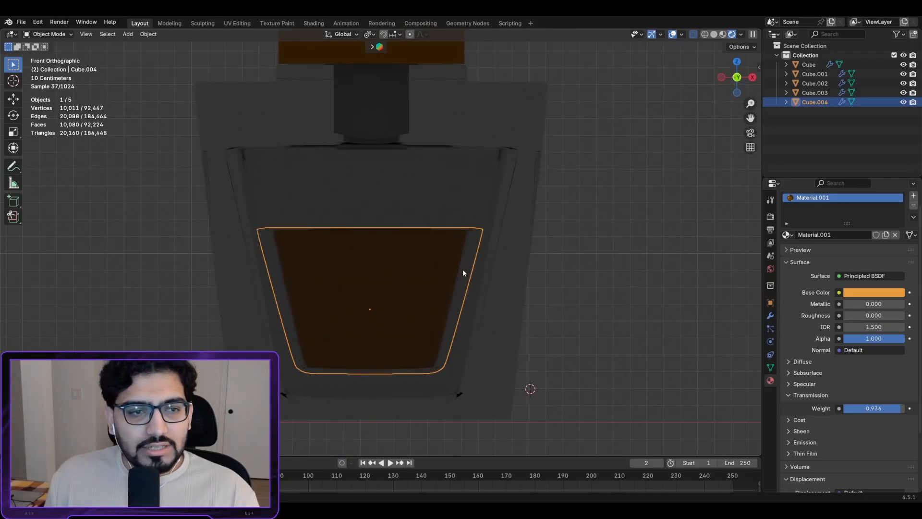
{"action": "key", "text": "s"}
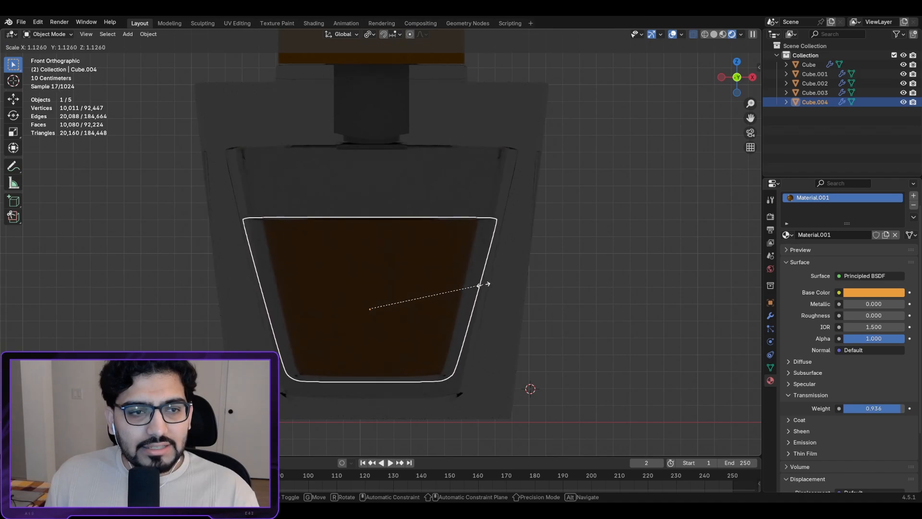
{"action": "key", "text": "x"}
{"action": "key", "text": "ctrl+KP_3"}
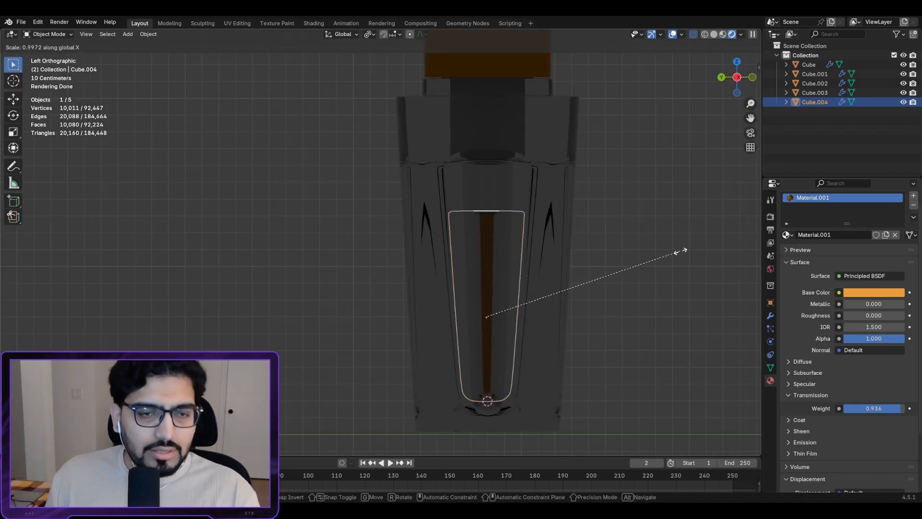
{"action": "key", "text": "y"}
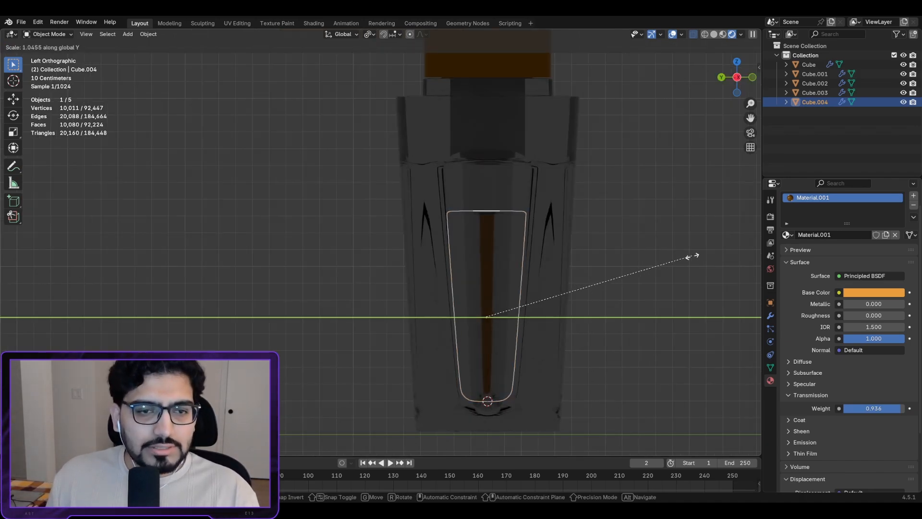
{"action": "left_click", "coordinate": [54, 287]}
{"action": "middle_click_drag", "start_coordinate": [491, 241], "coordinate": [599, 241]}
{"action": "key", "text": "KP_1"}
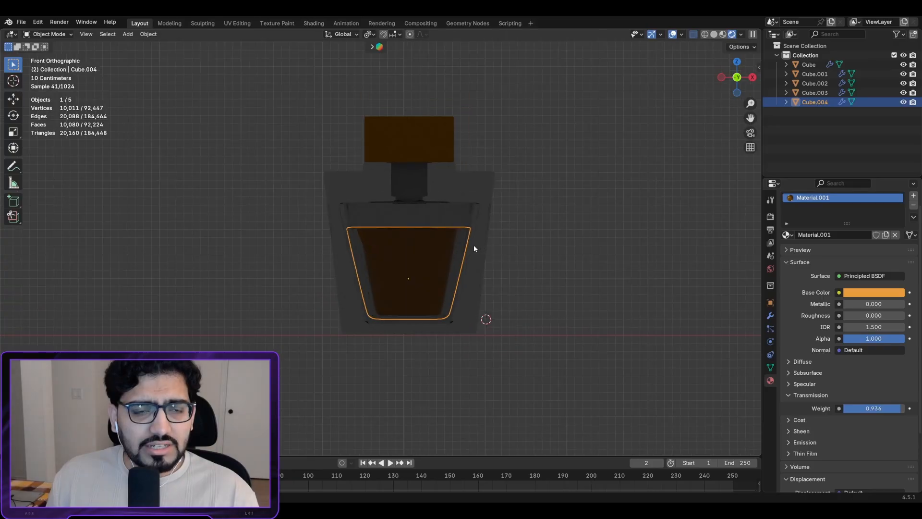
{"action": "mouse_move", "coordinate": [473, 247]}
{"action": "middle_mouse_down"}
{"action": "mouse_move", "coordinate": [434, 272]}
{"action": "mouse_move", "coordinate": [463, 241]}
{"action": "middle_mouse_up"}
{"action": "scroll", "coordinate": [462, 242], "scroll_direction": "up", "scroll_amount": 3}
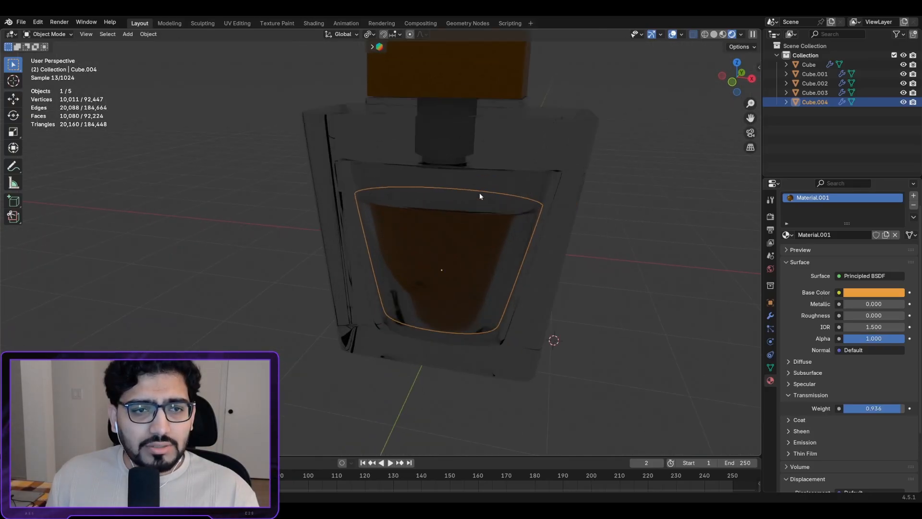
{"action": "left_click", "coordinate": [417, 238]}
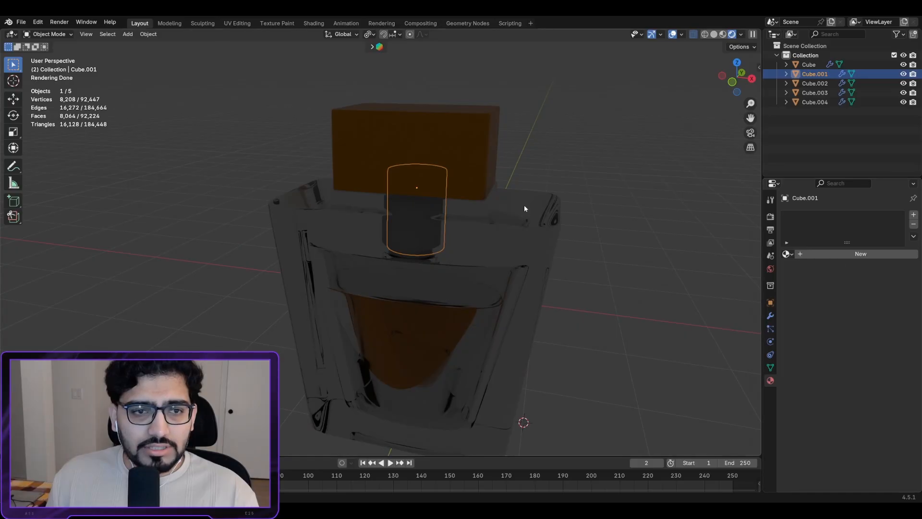
Step: Raise the cap Cube.003 straight up along Z
{"action": "left_click", "coordinate": [448, 163]}
{"action": "key", "text": "g"}
{"action": "key", "text": "z"}
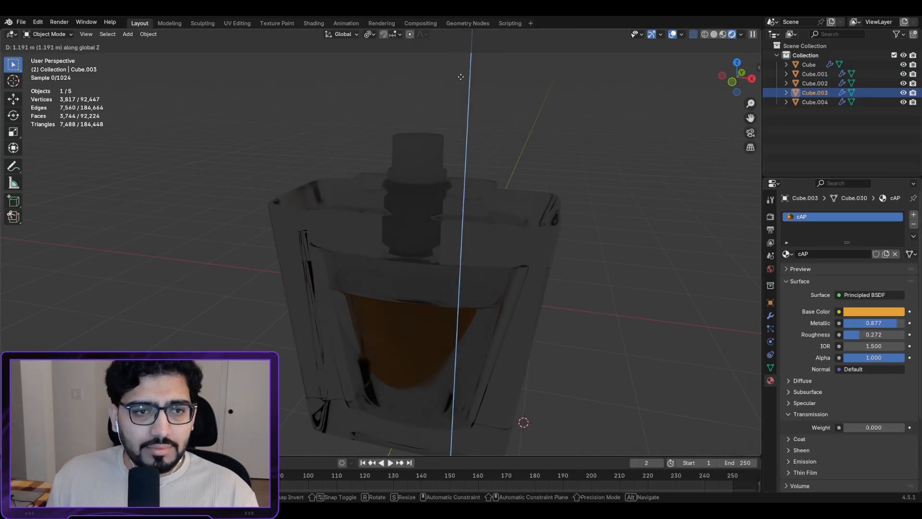
{"action": "left_click", "coordinate": [460, 77]}
{"action": "scroll", "coordinate": [473, 128], "scroll_direction": "up", "scroll_amount": 3}
{"action": "middle_click_drag", "start_coordinate": [473, 128], "coordinate": [601, 110], "text": "shift"}
{"action": "scroll", "coordinate": [458, 262], "scroll_direction": "up", "scroll_amount": 3}
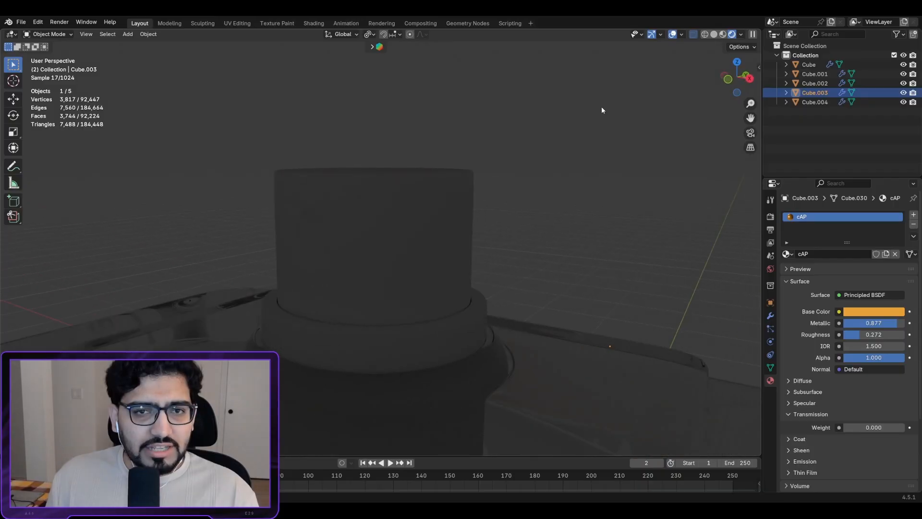
Step: In Material Preview, give nozzle Cube.002 a new dark metallic material with Roughness 0.541
{"action": "left_click", "coordinate": [722, 35]}
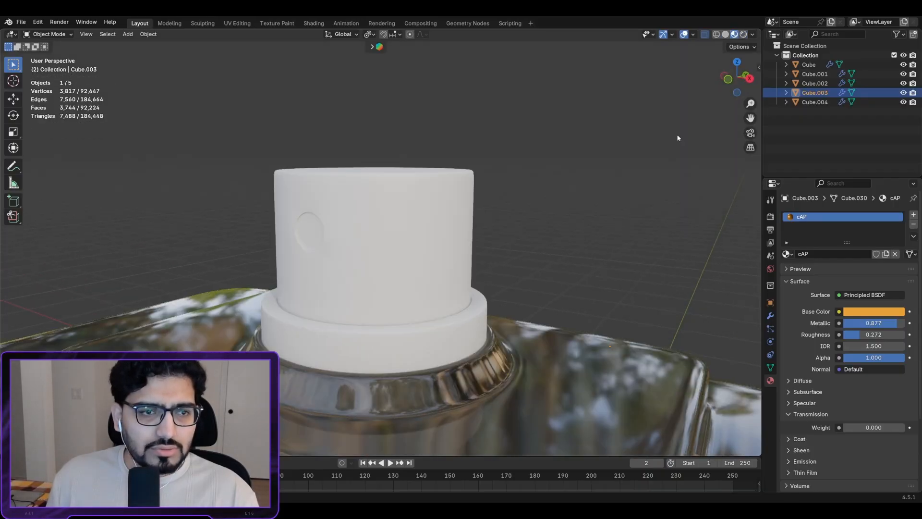
{"action": "left_click", "coordinate": [375, 261]}
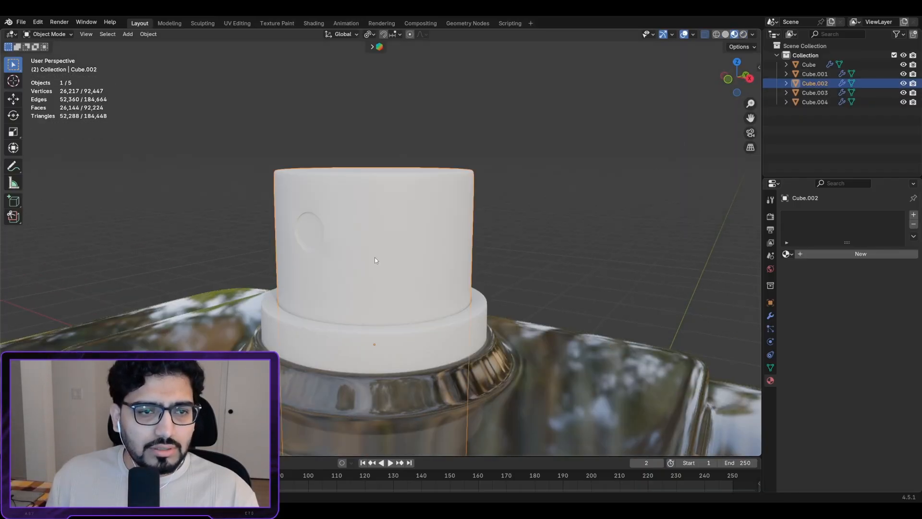
{"action": "left_click", "coordinate": [846, 253]}
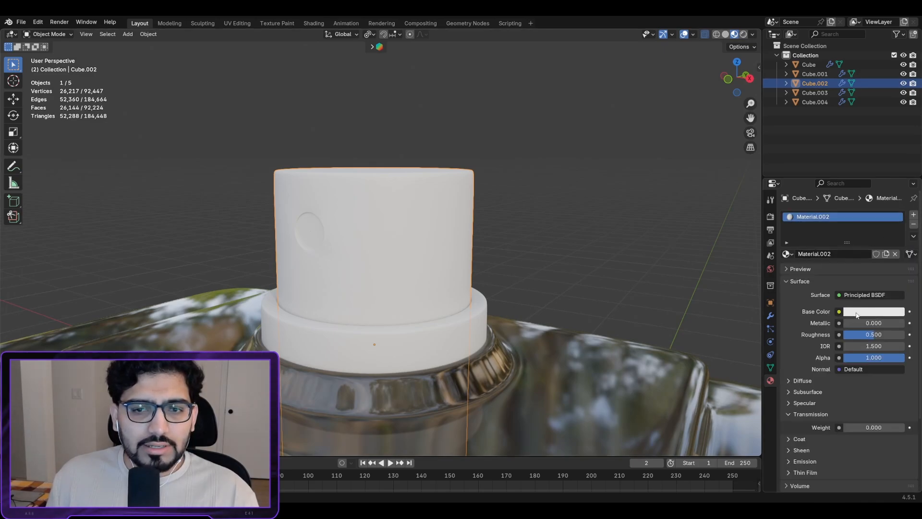
{"action": "left_click", "coordinate": [873, 311]}
{"action": "left_click_drag", "start_coordinate": [897, 159], "coordinate": [896, 216]}
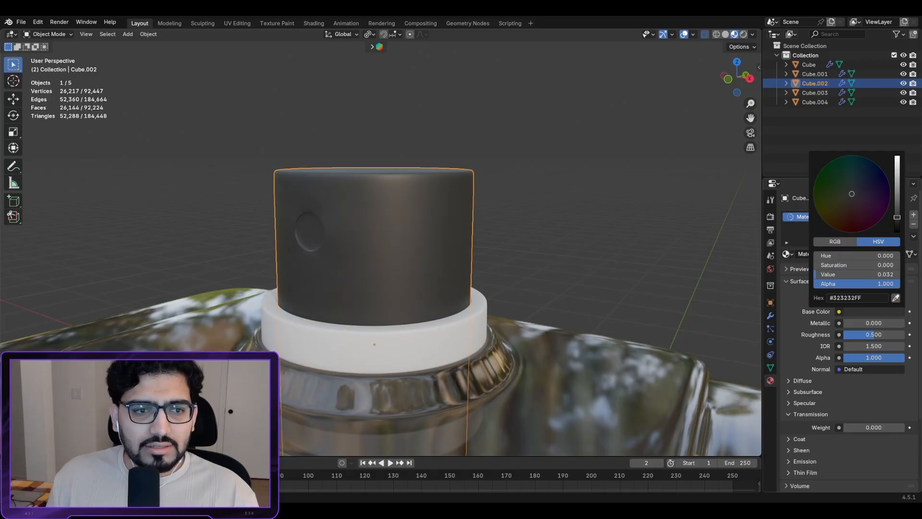
{"action": "left_click_drag", "start_coordinate": [874, 334], "coordinate": [905, 323]}
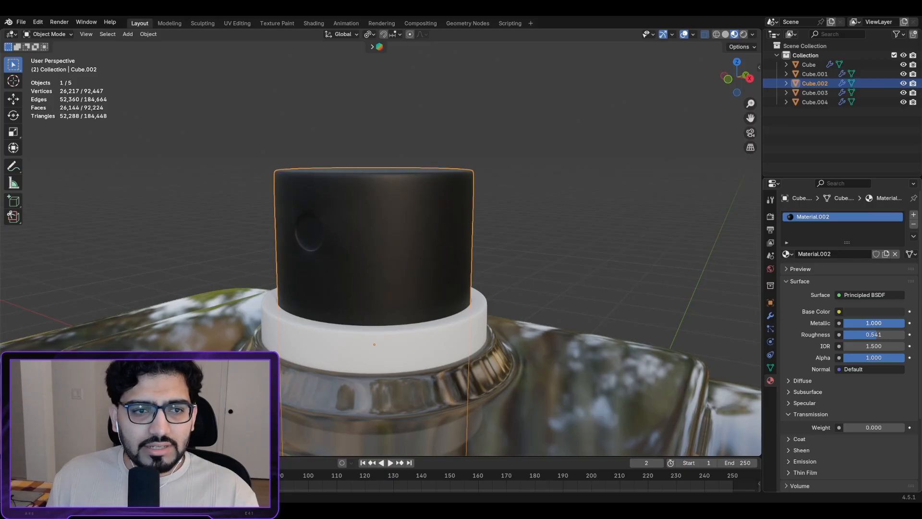
{"action": "mouse_move", "coordinate": [355, 226]}
{"action": "middle_mouse_down"}
{"action": "mouse_move", "coordinate": [429, 259]}
{"action": "mouse_move", "coordinate": [379, 225]}
{"action": "mouse_move", "coordinate": [363, 232]}
{"action": "middle_mouse_up"}
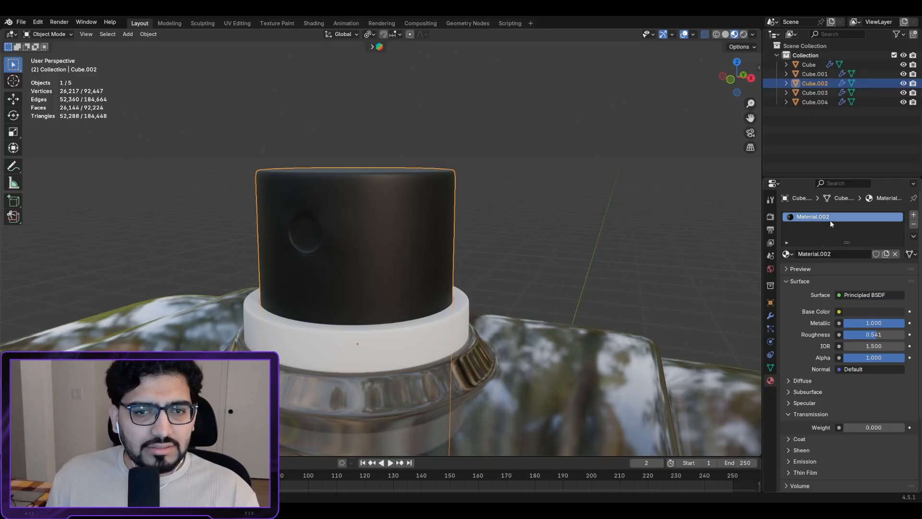
Step: Assign Material.002 to the ring Cube.001 below the nozzle
{"action": "left_click", "coordinate": [384, 348]}
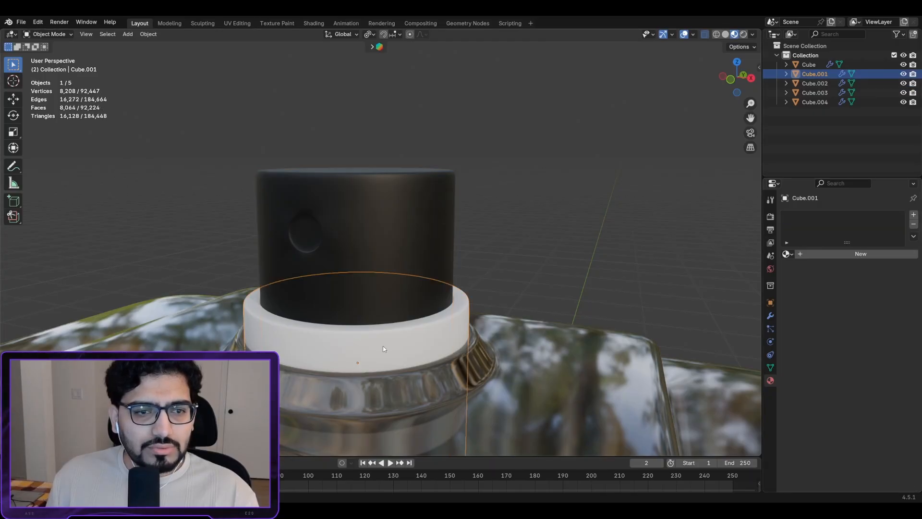
{"action": "left_click", "coordinate": [787, 253]}
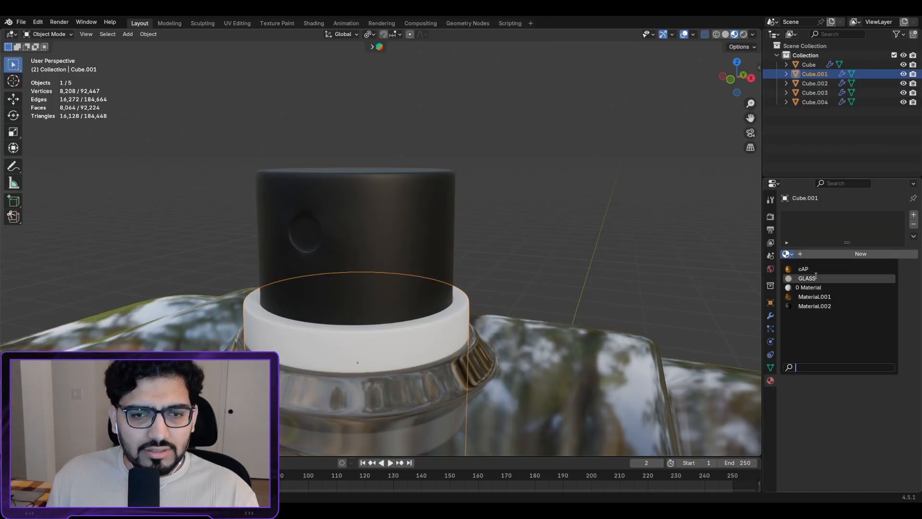
{"action": "left_click", "coordinate": [812, 306]}
{"action": "scroll", "coordinate": [298, 310], "scroll_direction": "down", "scroll_amount": 2}
{"action": "middle_click_drag", "start_coordinate": [299, 310], "coordinate": [478, 201]}
{"action": "key", "text": "KP_1"}
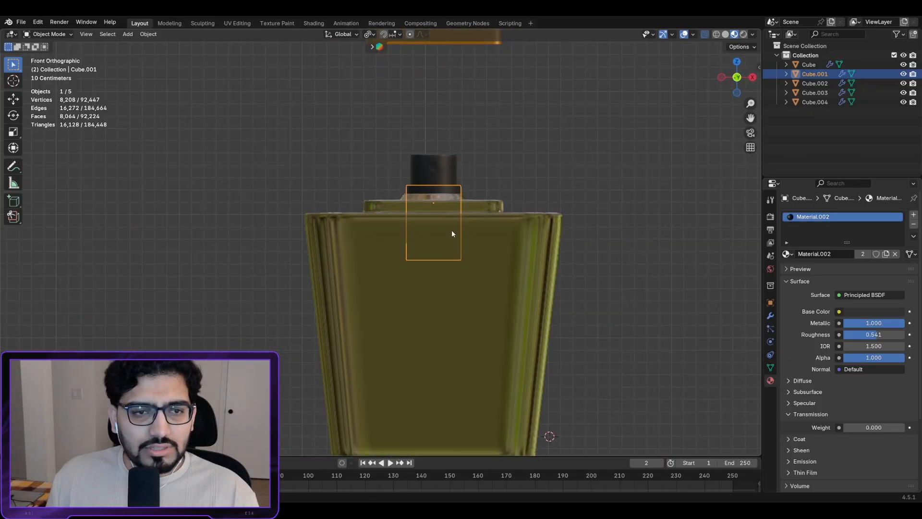
Step: Switch to rendered shading, deselect everything and add a Path curve
{"action": "left_click", "coordinate": [743, 34]}
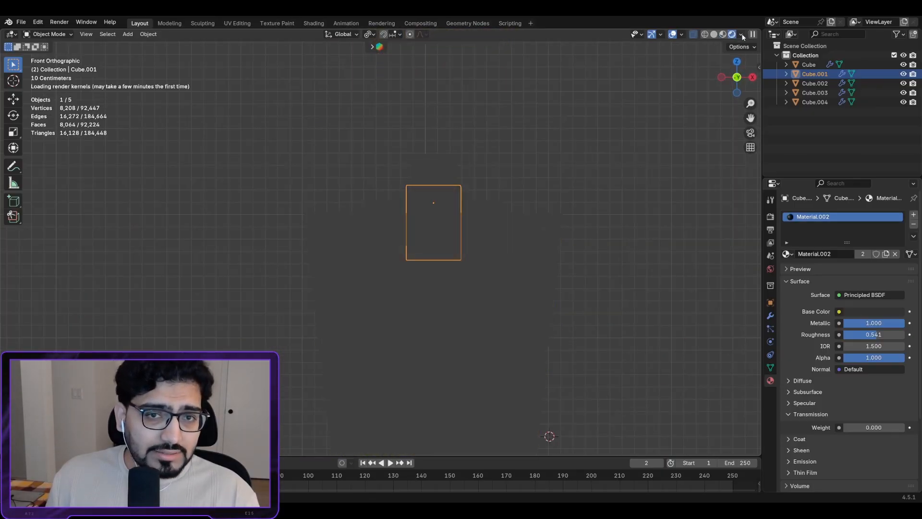
{"action": "scroll", "coordinate": [494, 255], "scroll_direction": "up", "scroll_amount": 3}
{"action": "scroll", "coordinate": [475, 274], "scroll_direction": "down", "scroll_amount": 3}
{"action": "key", "text": "alt+a"}
{"action": "key", "text": "shift+a"}
{"action": "mouse_move", "coordinate": [430, 311]}
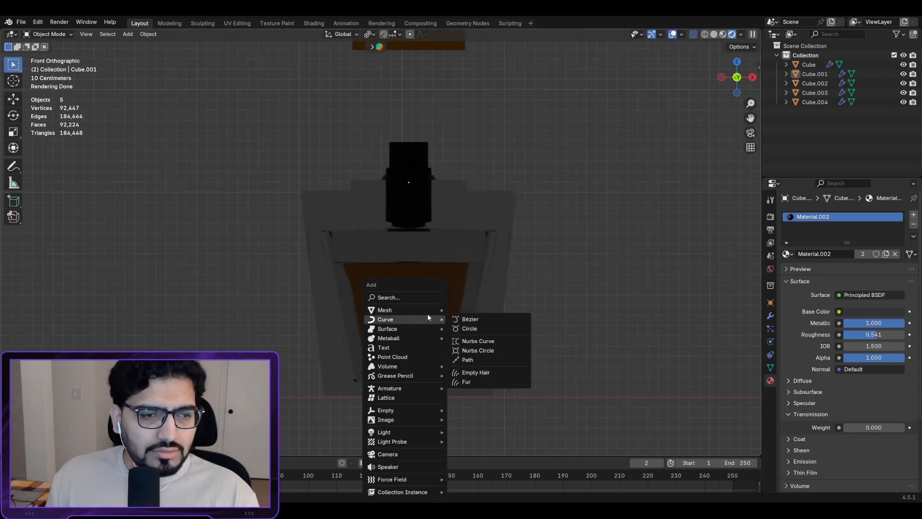
{"action": "left_click", "coordinate": [472, 360]}
Step: Rotate the path 90° upright, shrink it and place it inside the bottle
{"action": "scroll", "coordinate": [530, 370], "scroll_direction": "down", "scroll_amount": 1}
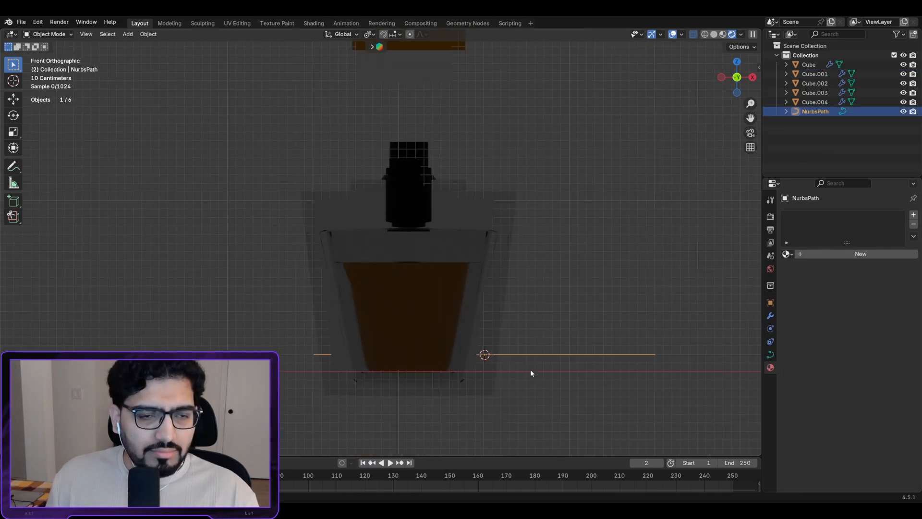
{"action": "key", "text": "r"}
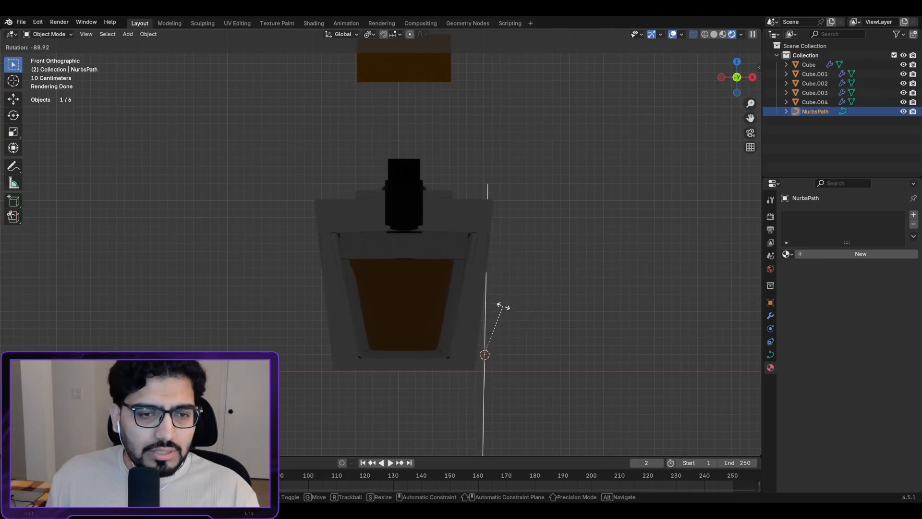
{"action": "key", "text": "g"}
{"action": "left_click", "coordinate": [412, 295]}
{"action": "key", "text": "s"}
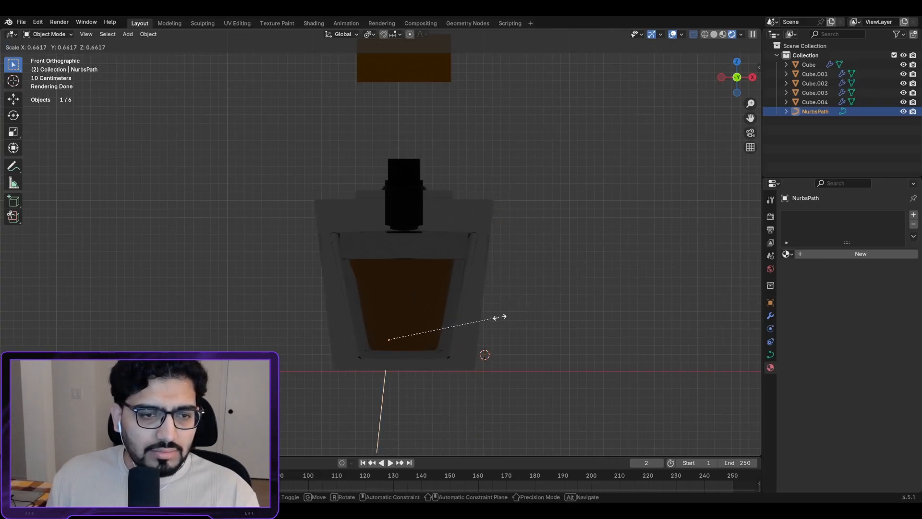
{"action": "left_click", "coordinate": [443, 327]}
{"action": "key", "text": "g"}
{"action": "left_click", "coordinate": [442, 293]}
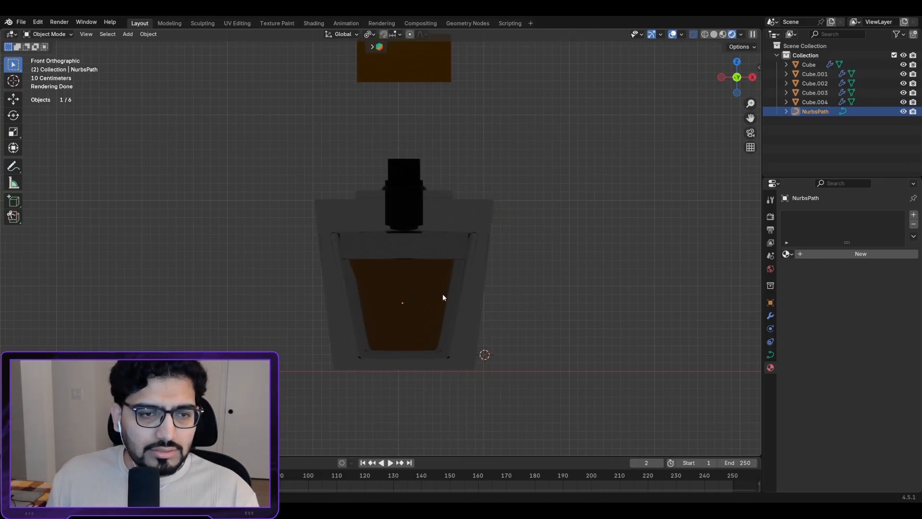
Step: In solid-shaded side view, raise the path along Z to the neck, then enter Edit Mode
{"action": "key", "text": "ctrl+KP_3"}
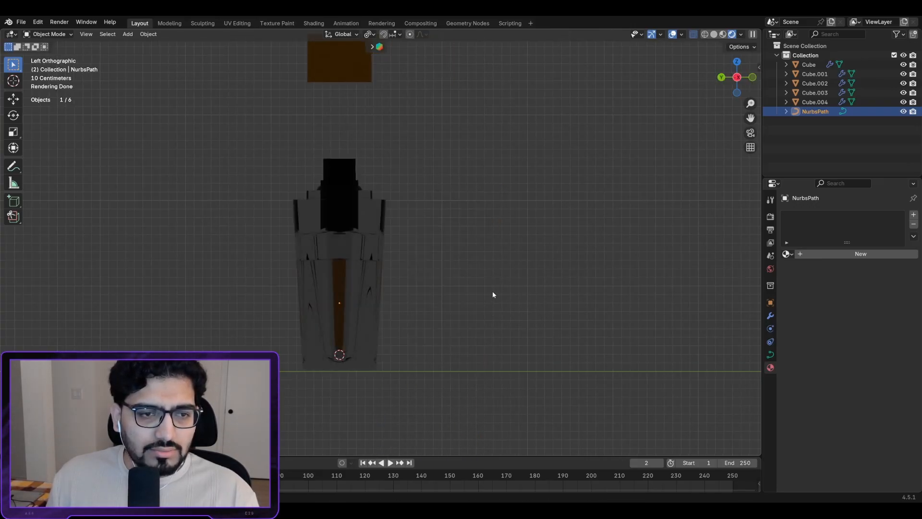
{"action": "left_click", "coordinate": [714, 34]}
{"action": "scroll", "coordinate": [379, 262], "scroll_direction": "up", "scroll_amount": 3}
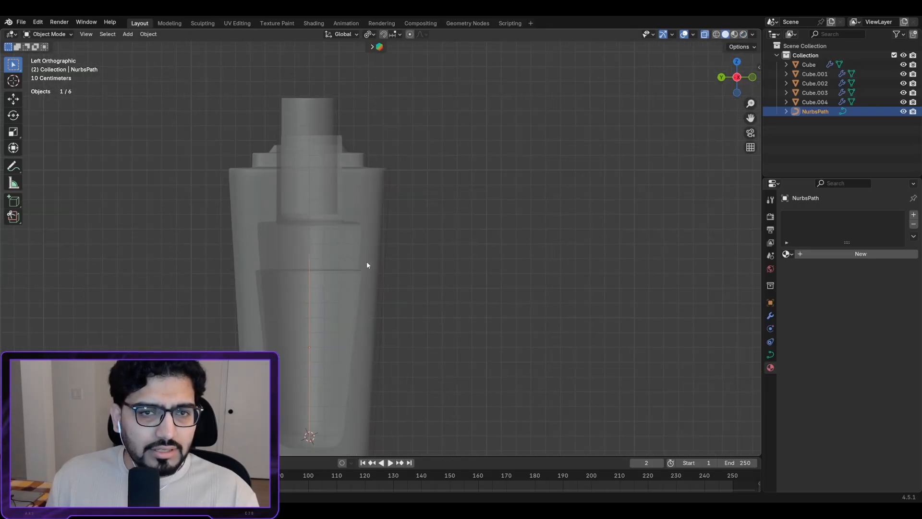
{"action": "middle_click_drag", "start_coordinate": [411, 229], "coordinate": [456, 183], "text": "shift"}
{"action": "key", "text": "g"}
{"action": "key", "text": "x"}
{"action": "key", "text": "z"}
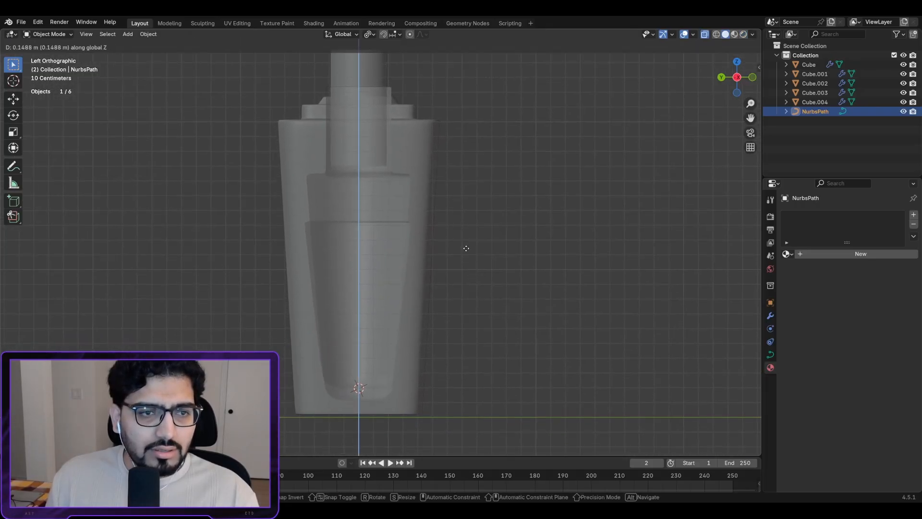
{"action": "left_click", "coordinate": [471, 213]}
{"action": "key", "text": "KP_1"}
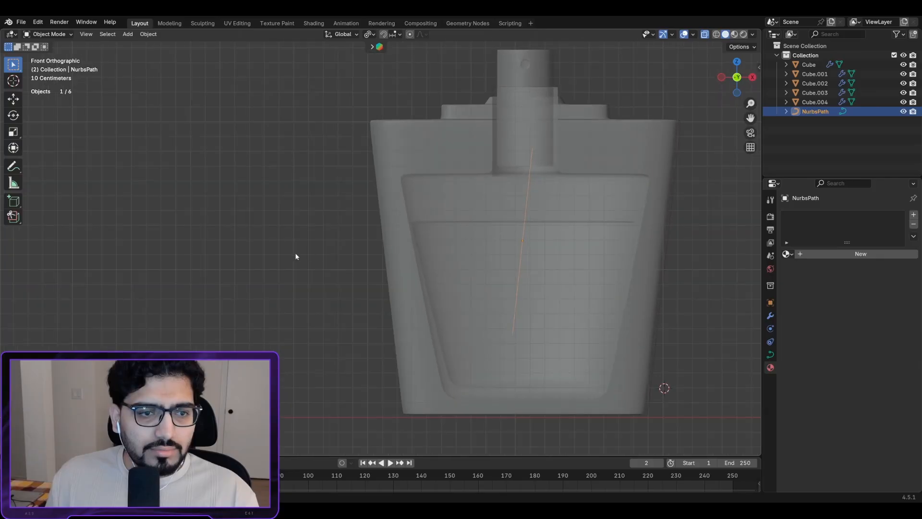
{"action": "scroll", "coordinate": [429, 271], "scroll_direction": "down", "scroll_amount": 2}
{"action": "scroll", "coordinate": [457, 262], "scroll_direction": "up", "scroll_amount": 4}
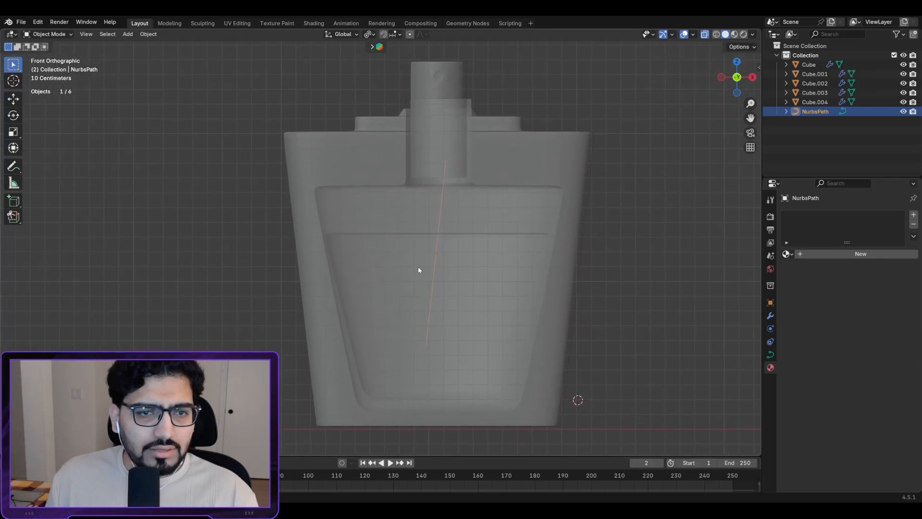
{"action": "key", "text": "Tab"}
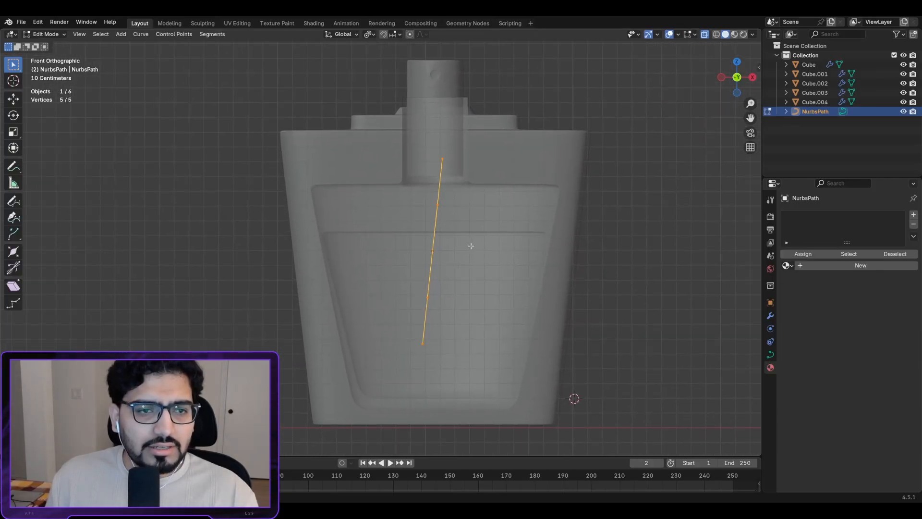
Step: Move the NurbsPath's bottom two control points down toward the bottle base
{"action": "left_click", "coordinate": [423, 342]}
{"action": "key", "text": "g"}
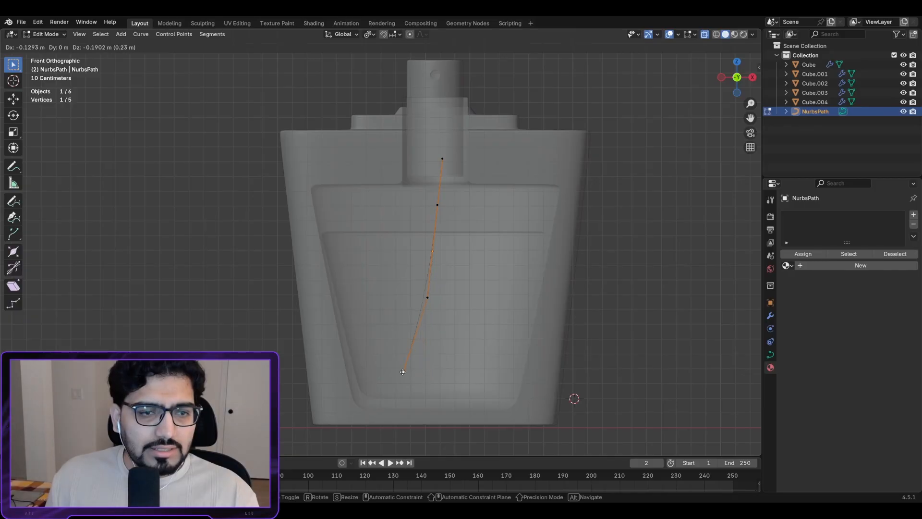
{"action": "left_click", "coordinate": [404, 372]}
{"action": "left_click", "coordinate": [428, 297]}
{"action": "key", "text": "g"}
{"action": "left_click", "coordinate": [440, 315]}
Step: Shift the middle and second points right and raise the top point under the nozzle
{"action": "left_click", "coordinate": [432, 250]}
{"action": "key", "text": "g"}
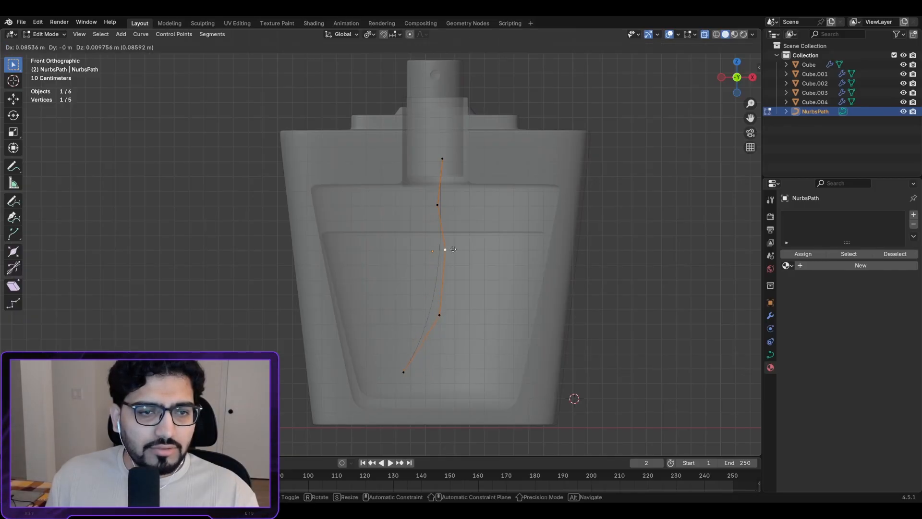
{"action": "left_click", "coordinate": [454, 254]}
{"action": "left_click", "coordinate": [436, 204]}
{"action": "key", "text": "g"}
{"action": "left_click", "coordinate": [449, 207]}
{"action": "left_click", "coordinate": [442, 159]}
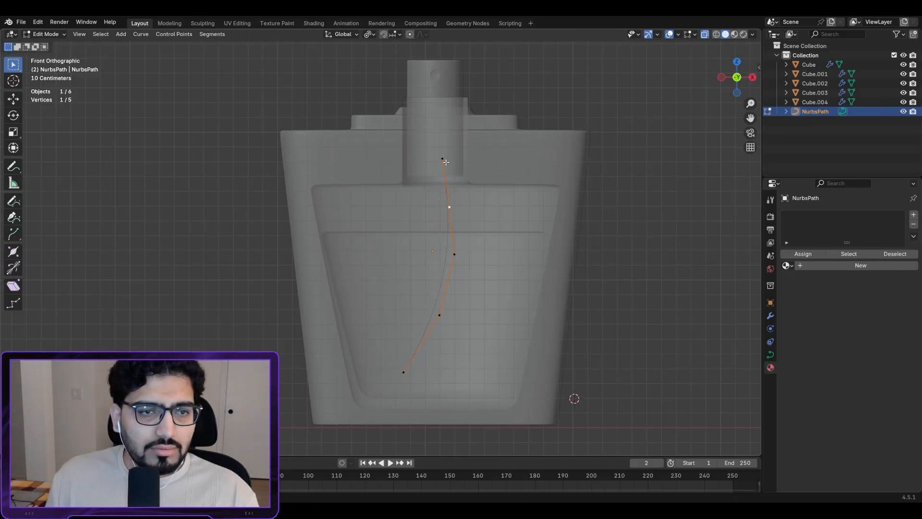
{"action": "key", "text": "g"}
{"action": "left_click", "coordinate": [439, 122]}
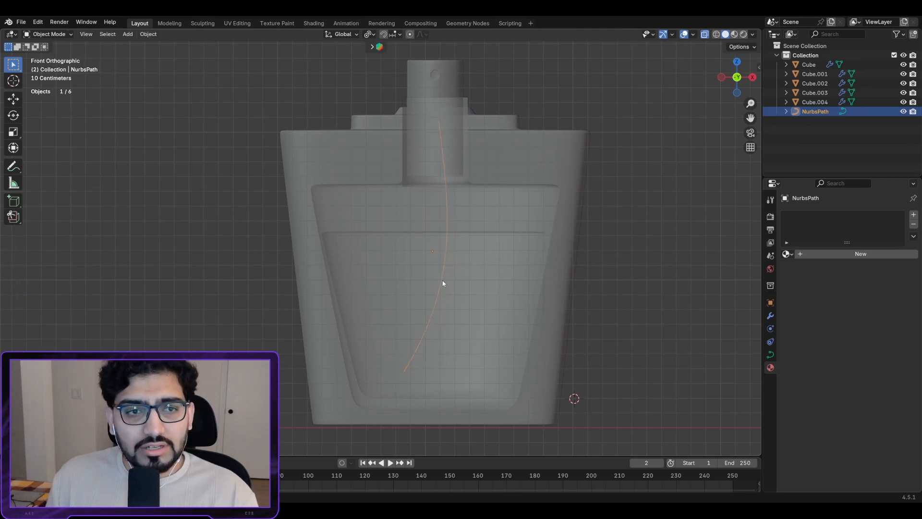
Step: In Object Mode, set the NurbsPath's Geometry Bevel Depth to 0.07 m
{"action": "key", "text": "Tab"}
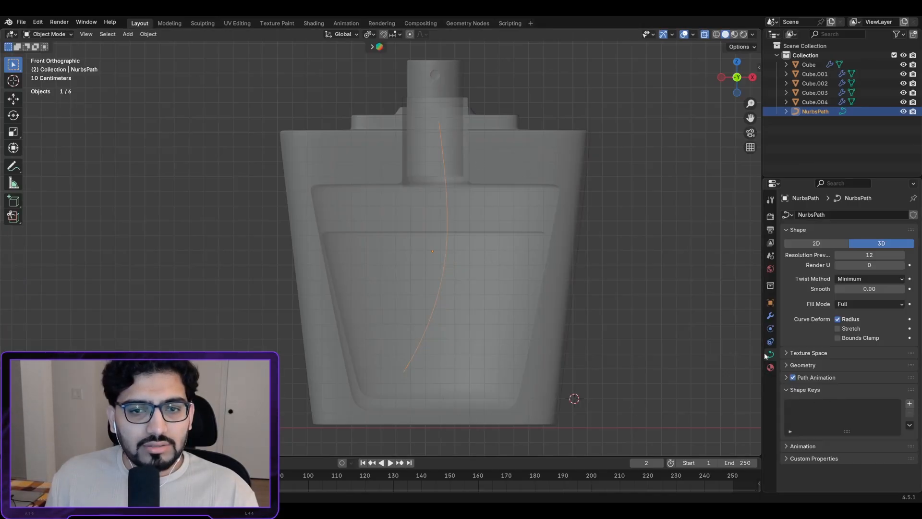
{"action": "left_click", "coordinate": [797, 365]}
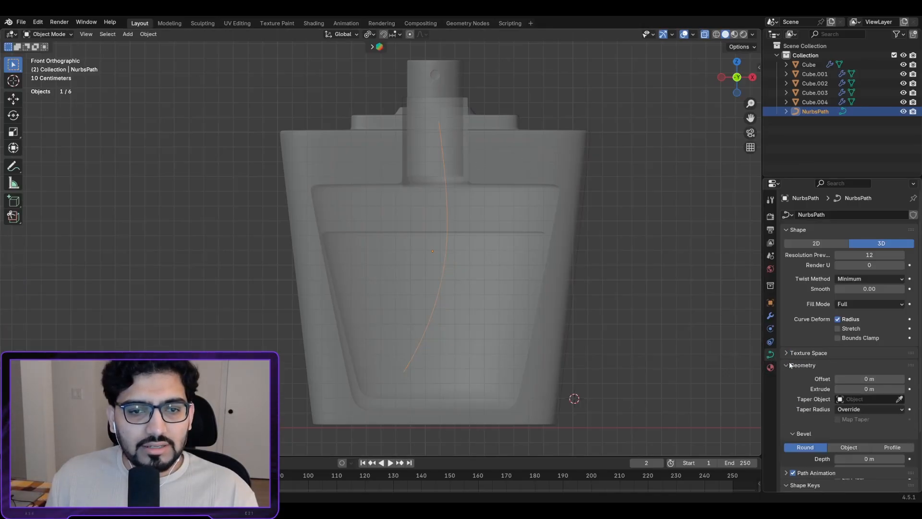
{"action": "scroll", "coordinate": [791, 366], "scroll_direction": "down", "scroll_amount": 4}
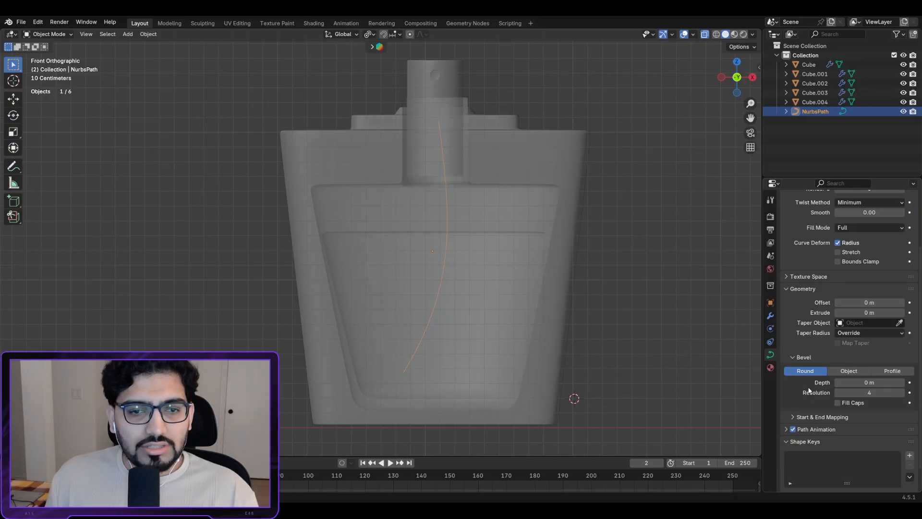
{"action": "left_click_drag", "start_coordinate": [865, 382], "coordinate": [879, 382]}
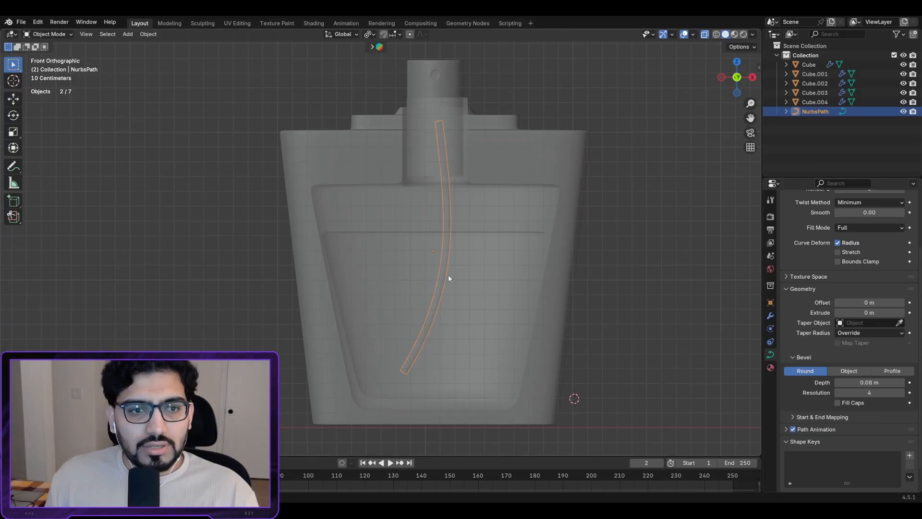
{"action": "middle_click_drag", "start_coordinate": [449, 275], "coordinate": [431, 304]}
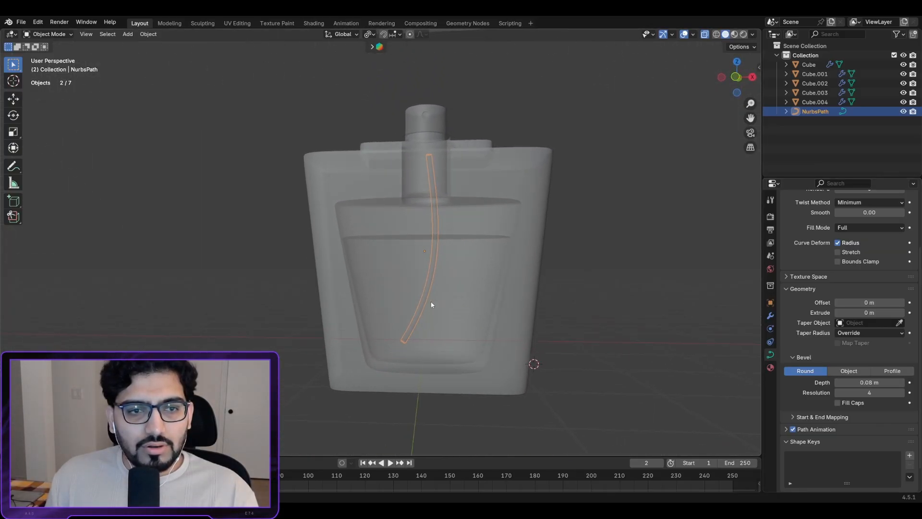
{"action": "left_click", "coordinate": [838, 383]}
{"action": "scroll", "coordinate": [411, 279], "scroll_direction": "up", "scroll_amount": 1}
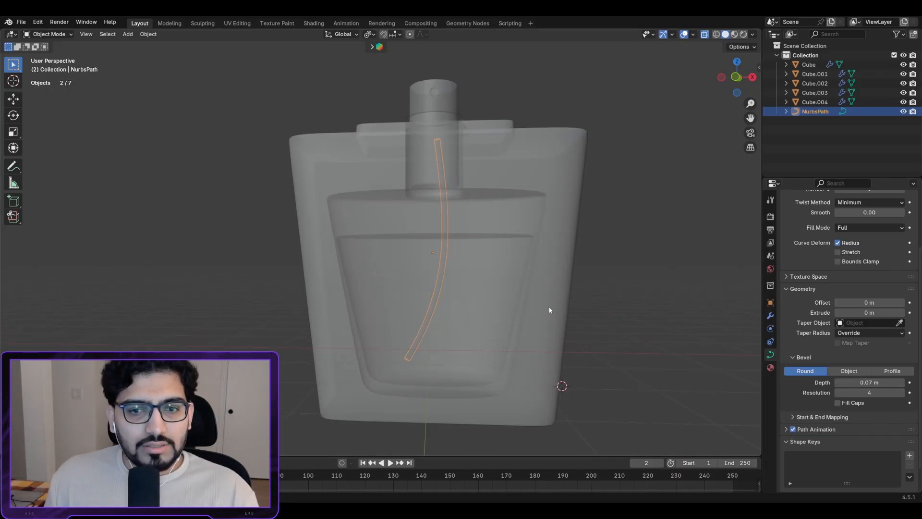
Step: Convert the NurbsPath dip tube to a mesh
{"action": "right_click", "coordinate": [421, 218]}
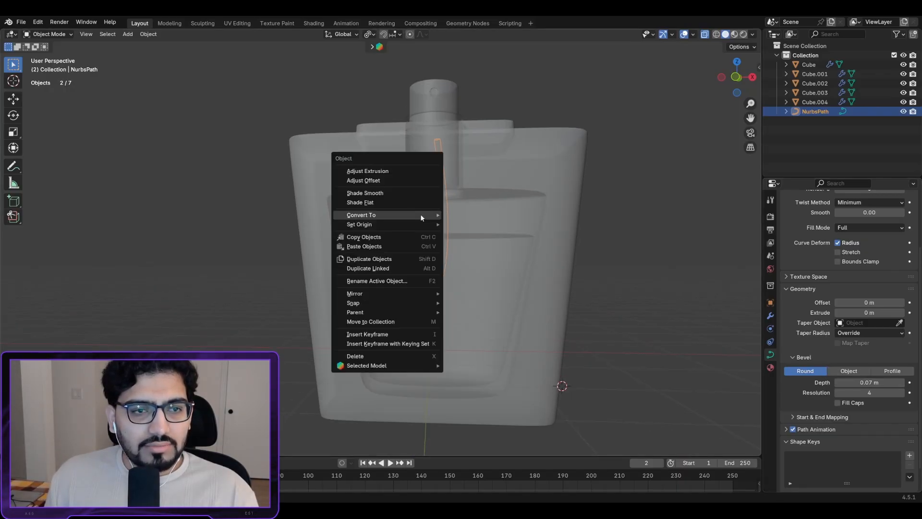
{"action": "mouse_move", "coordinate": [431, 216]}
{"action": "left_click", "coordinate": [472, 216]}
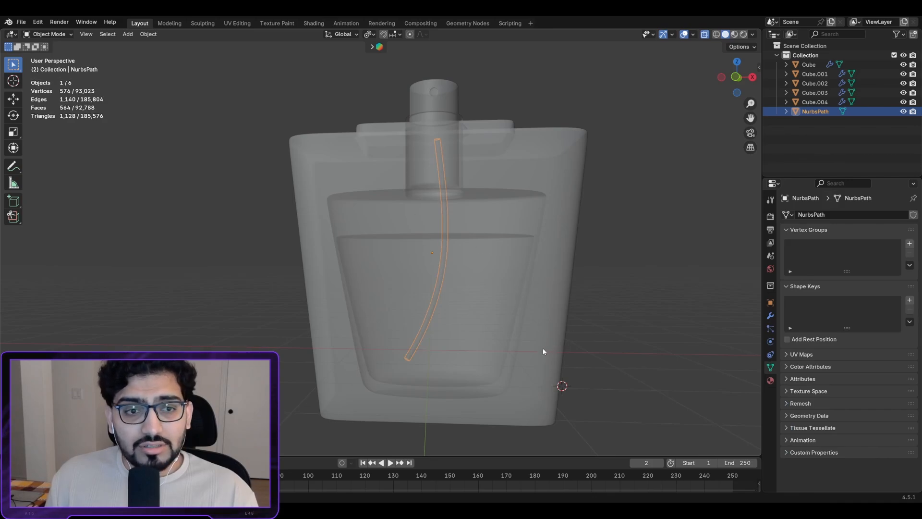
Step: Inspect the tube alone in Local view, then return to the full bottle scene
{"action": "key", "text": "slash"}
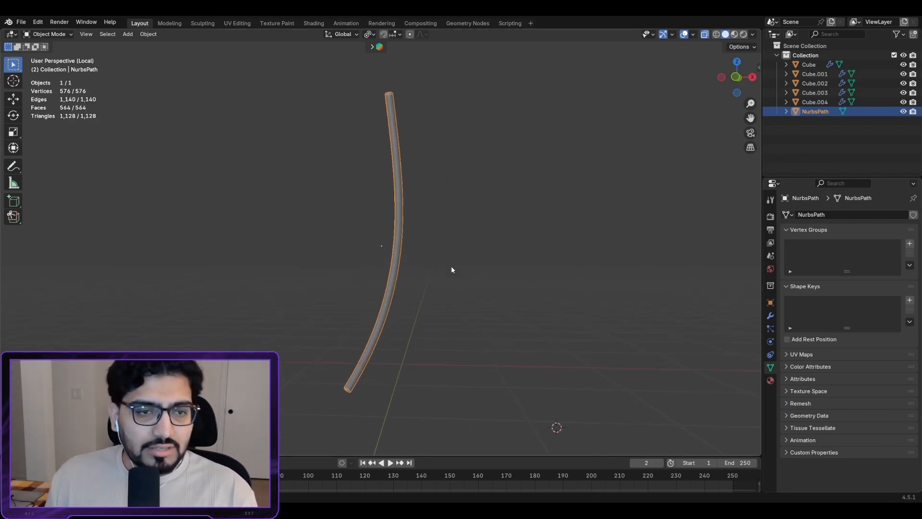
{"action": "middle_click_drag", "start_coordinate": [451, 267], "coordinate": [429, 247]}
{"action": "key", "text": "slash"}
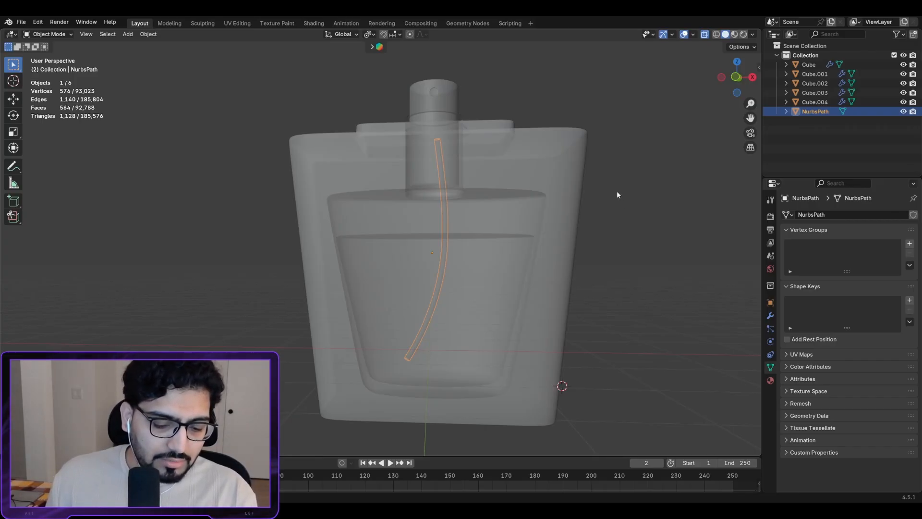
{"action": "key", "text": "KP_Divide"}
{"action": "middle_click_drag", "start_coordinate": [531, 206], "coordinate": [380, 177]}
{"action": "key", "text": "KP_Divide"}
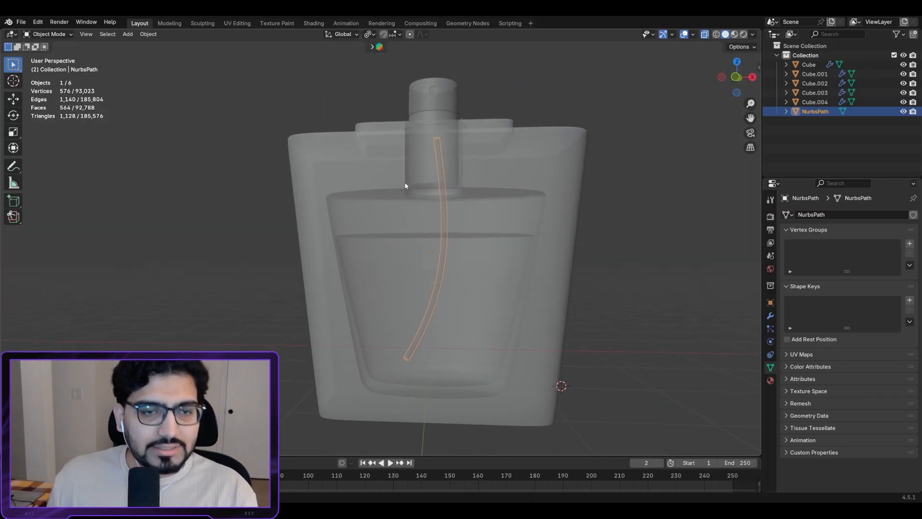
{"action": "scroll", "coordinate": [512, 262], "scroll_direction": "down", "scroll_amount": 3}
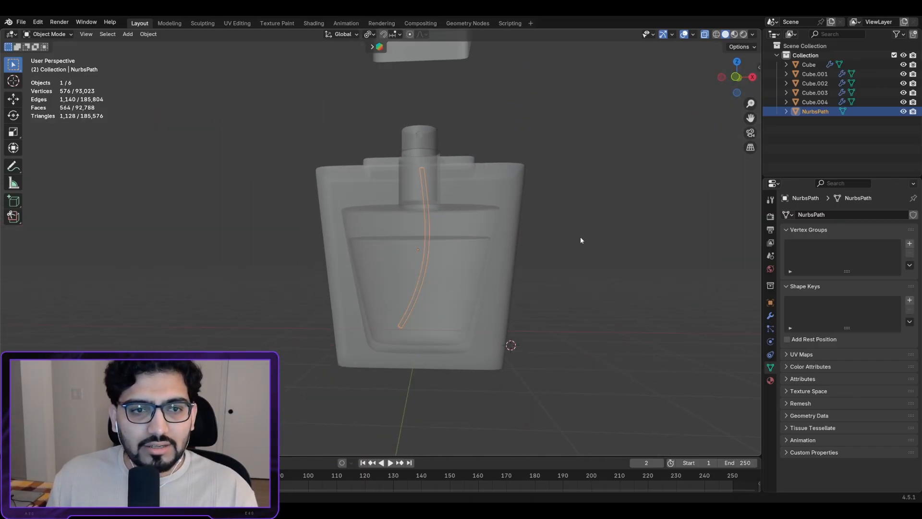
{"action": "middle_click_drag", "start_coordinate": [581, 241], "coordinate": [583, 259]}
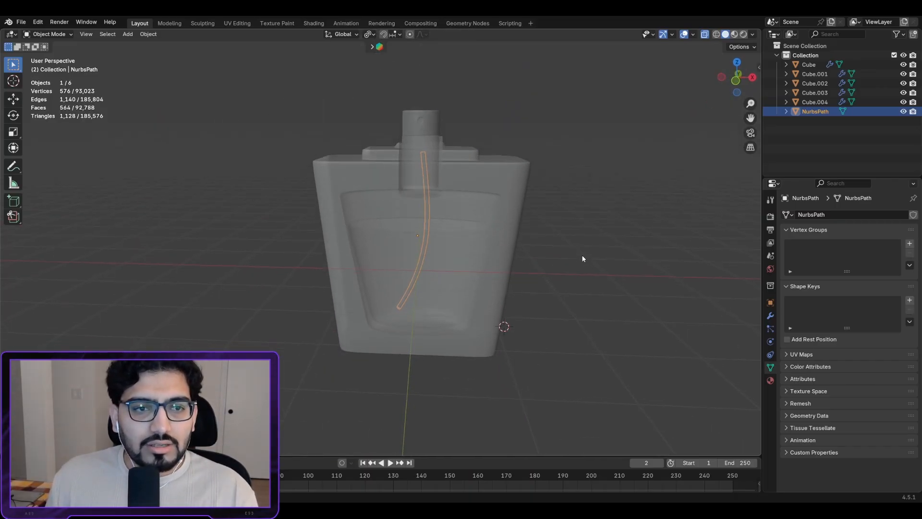
Step: Give the tube a new material with a dark grey Base Color
{"action": "left_click", "coordinate": [770, 382]}
{"action": "left_click", "coordinate": [853, 253]}
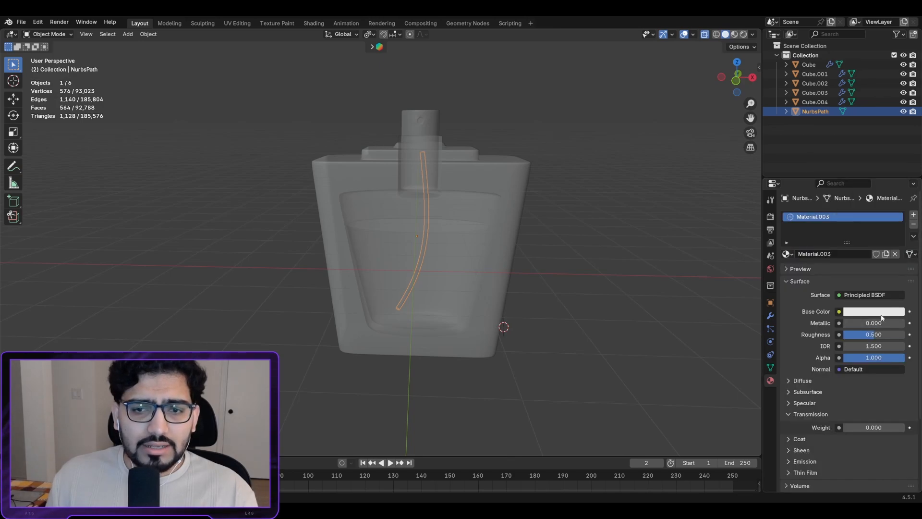
{"action": "left_click", "coordinate": [882, 313]}
{"action": "left_click_drag", "start_coordinate": [900, 182], "coordinate": [896, 209]}
Step: Switch the viewport to Rendered shading and lower the tube's Roughness to 0.330
{"action": "left_click", "coordinate": [735, 34]}
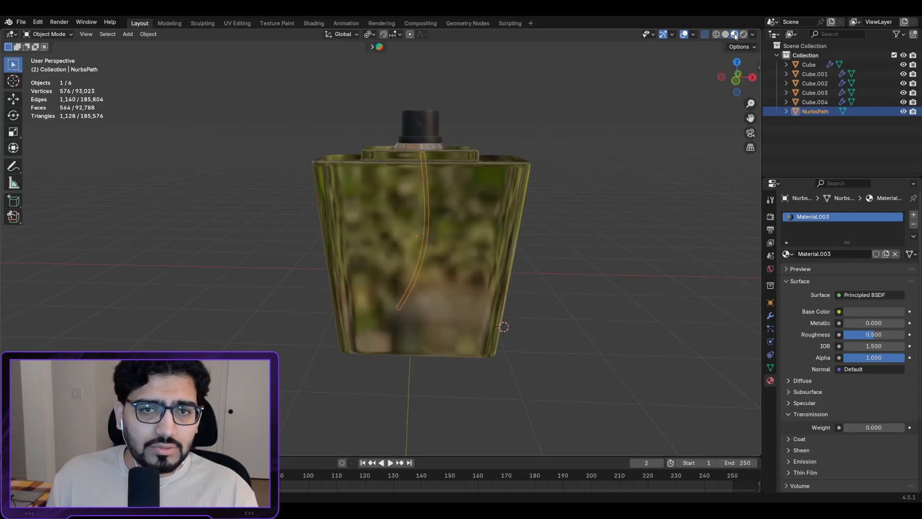
{"action": "scroll", "coordinate": [509, 218], "scroll_direction": "up", "scroll_amount": 2}
{"action": "left_click", "coordinate": [743, 35]}
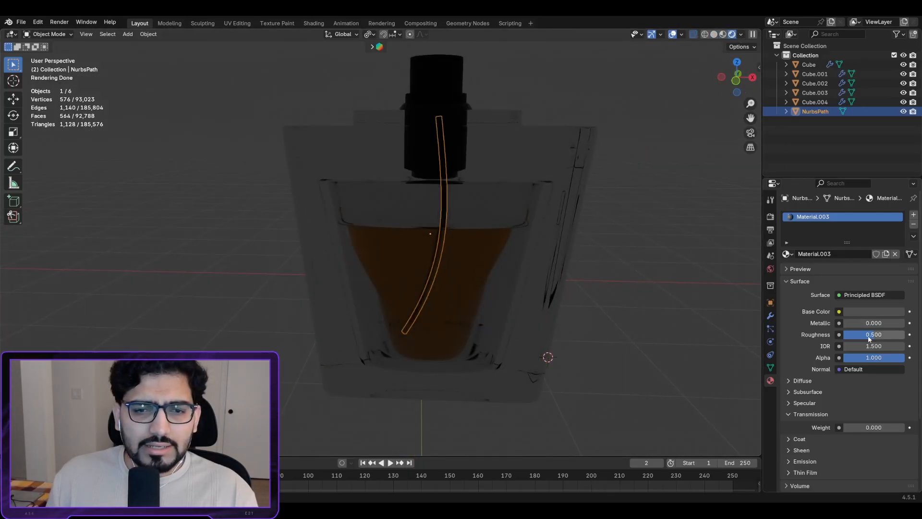
{"action": "left_click_drag", "start_coordinate": [873, 334], "coordinate": [858, 334]}
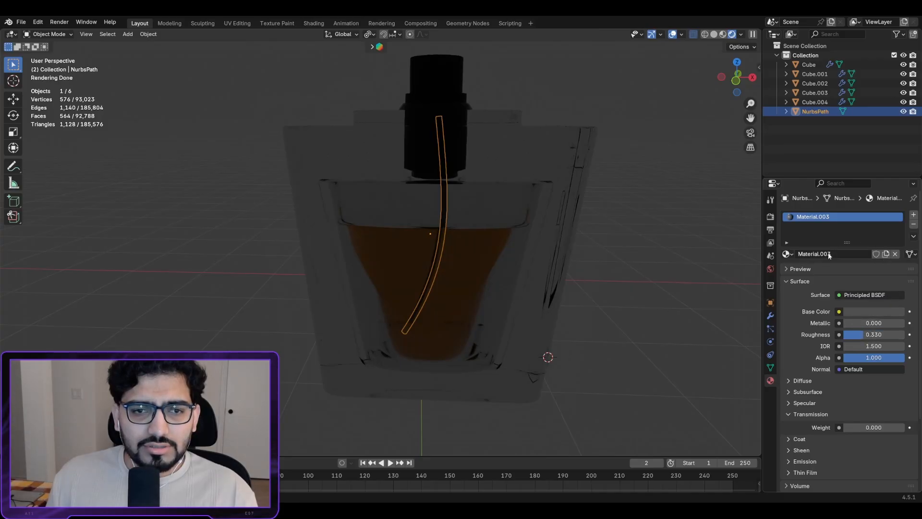
{"action": "left_click", "coordinate": [630, 228]}
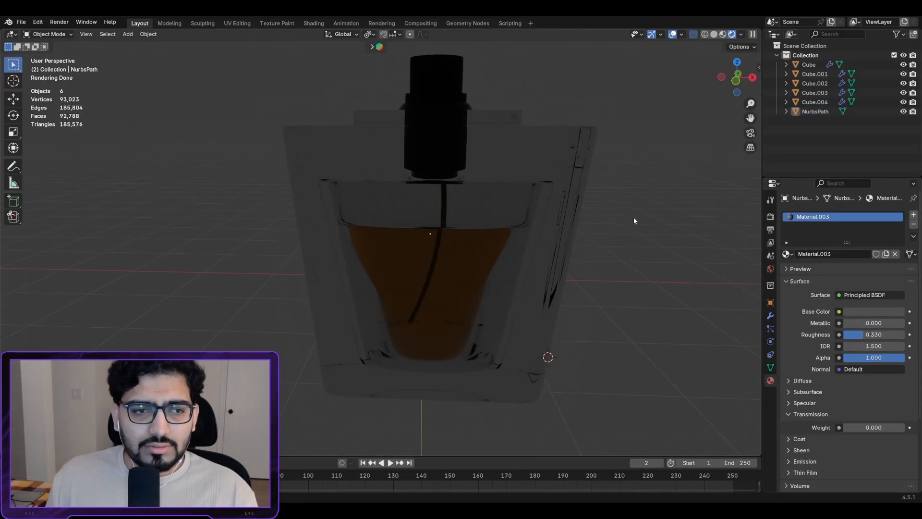
{"action": "scroll", "coordinate": [514, 223], "scroll_direction": "down", "scroll_amount": 2}
{"action": "mouse_move", "coordinate": [495, 224]}
{"action": "middle_mouse_down"}
{"action": "mouse_move", "coordinate": [658, 217]}
{"action": "mouse_move", "coordinate": [477, 222]}
{"action": "middle_mouse_up"}
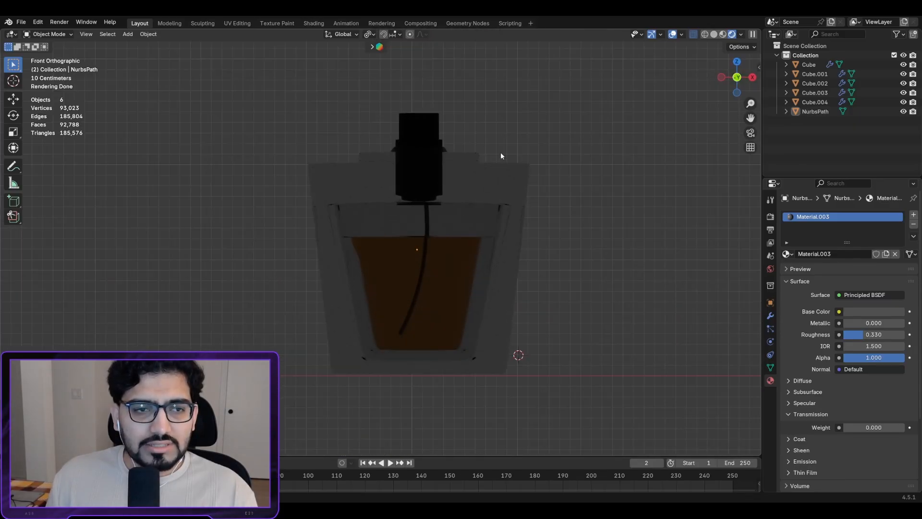
{"action": "middle_click_drag", "start_coordinate": [500, 151], "coordinate": [503, 299], "text": "shift"}
Step: Move the orange cap straight down along Z onto the bottle's nozzle
{"action": "left_click", "coordinate": [445, 167]}
{"action": "key", "text": "g"}
{"action": "key", "text": "z"}
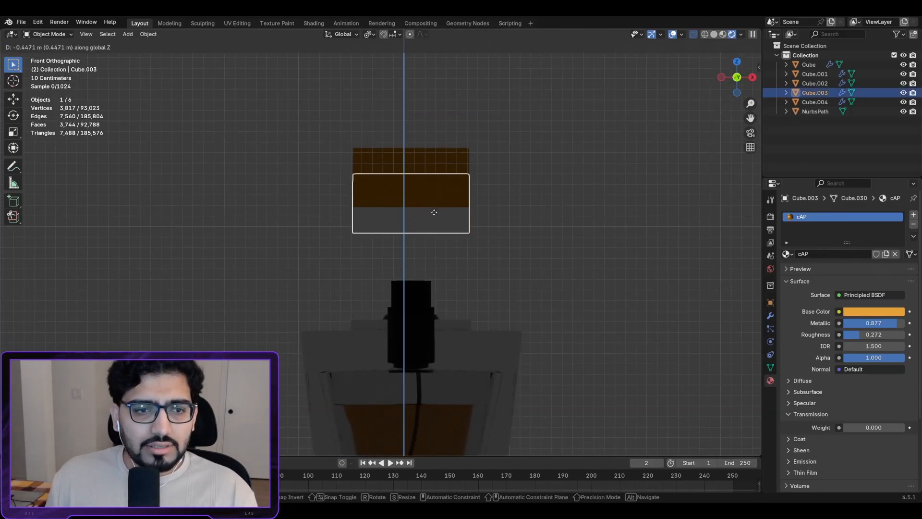
{"action": "left_click", "coordinate": [437, 301]}
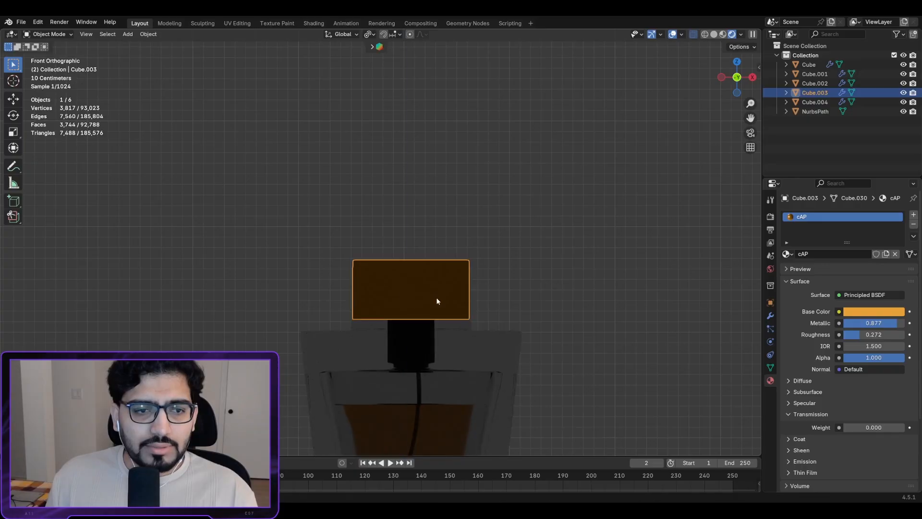
{"action": "middle_click_drag", "start_coordinate": [448, 348], "coordinate": [489, 204], "text": "shift"}
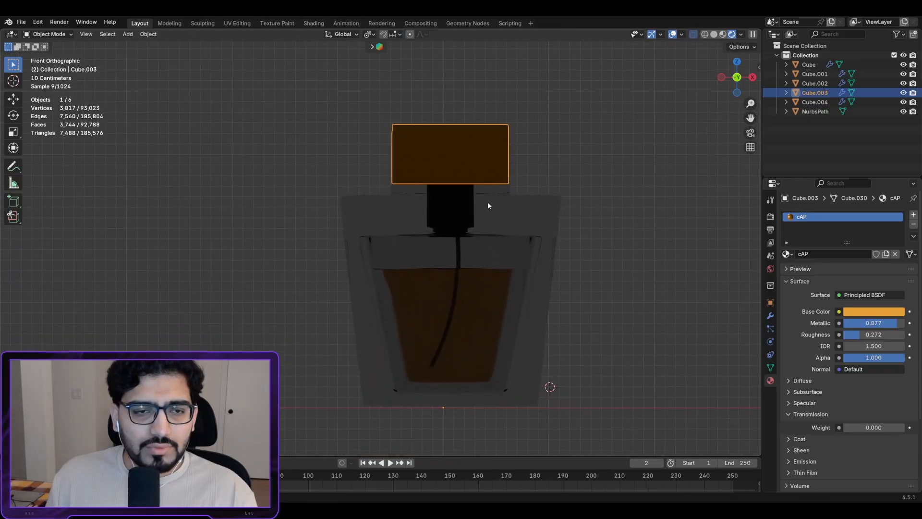
{"action": "scroll", "coordinate": [535, 242], "scroll_direction": "down", "scroll_amount": 4}
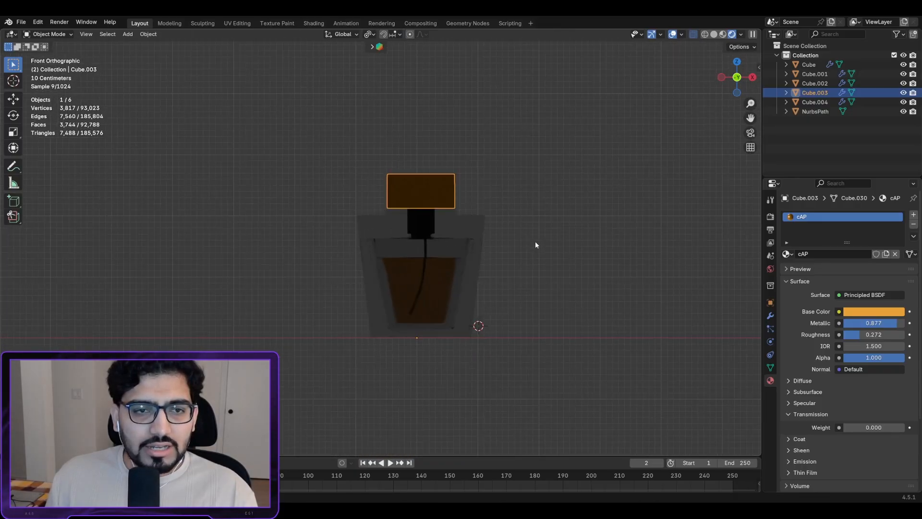
{"action": "middle_click_drag", "start_coordinate": [535, 241], "coordinate": [438, 290]}
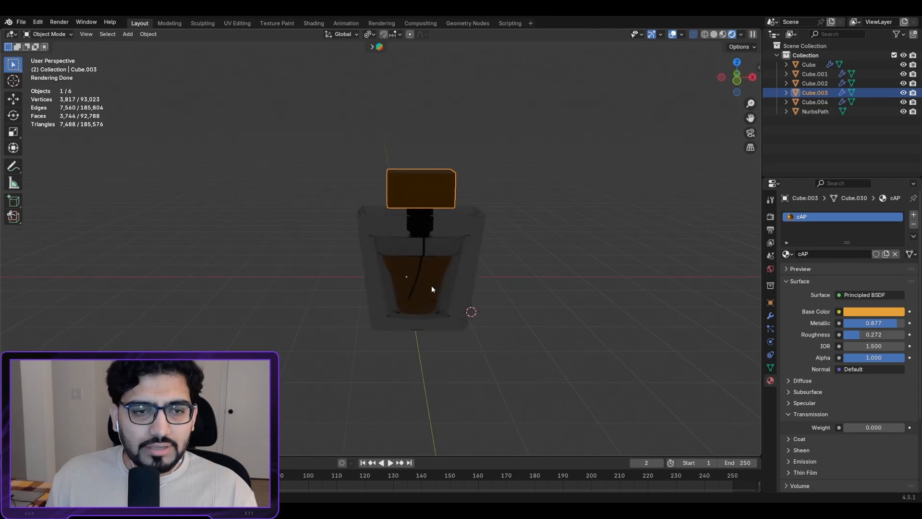
{"action": "key", "text": "shift+a"}
Step: Add a plane, lower it beneath the bottle and scale it up
{"action": "mouse_move", "coordinate": [410, 278]}
{"action": "left_click", "coordinate": [462, 275]}
{"action": "key", "text": "g"}
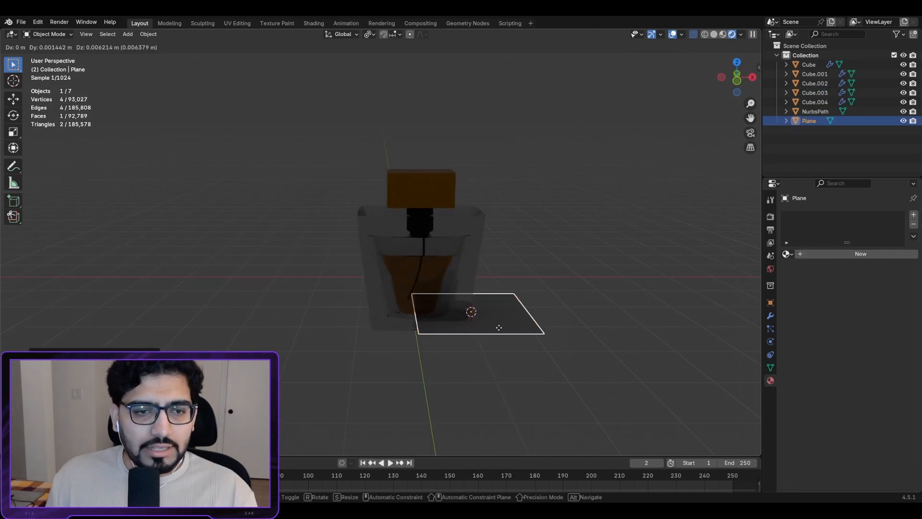
{"action": "left_click", "coordinate": [463, 310]}
{"action": "key", "text": "KP_1"}
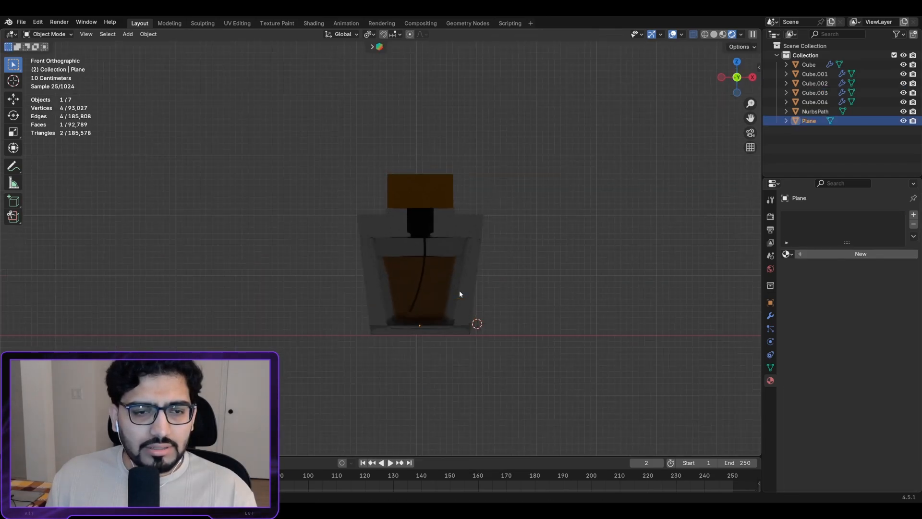
{"action": "key", "text": "g"}
{"action": "key", "text": "z"}
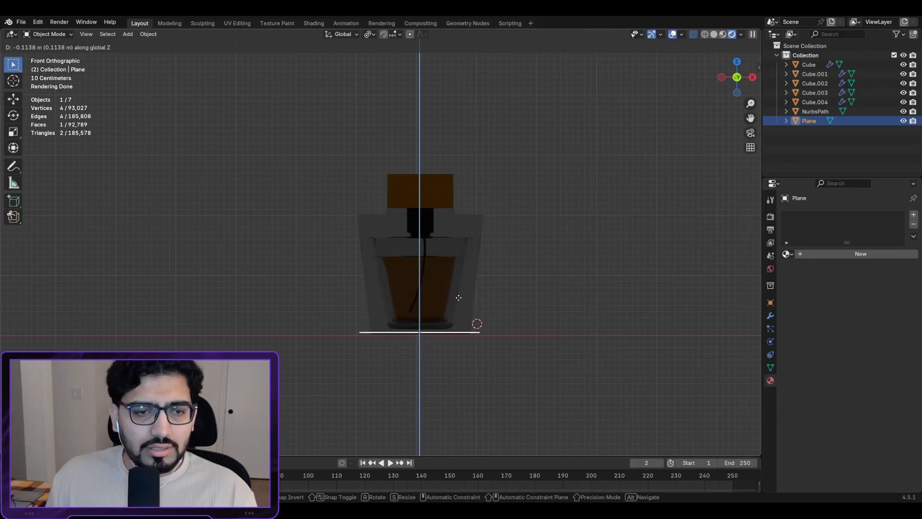
{"action": "left_click", "coordinate": [458, 300]}
{"action": "middle_click_drag", "start_coordinate": [457, 298], "coordinate": [445, 304]}
{"action": "key", "text": "s"}
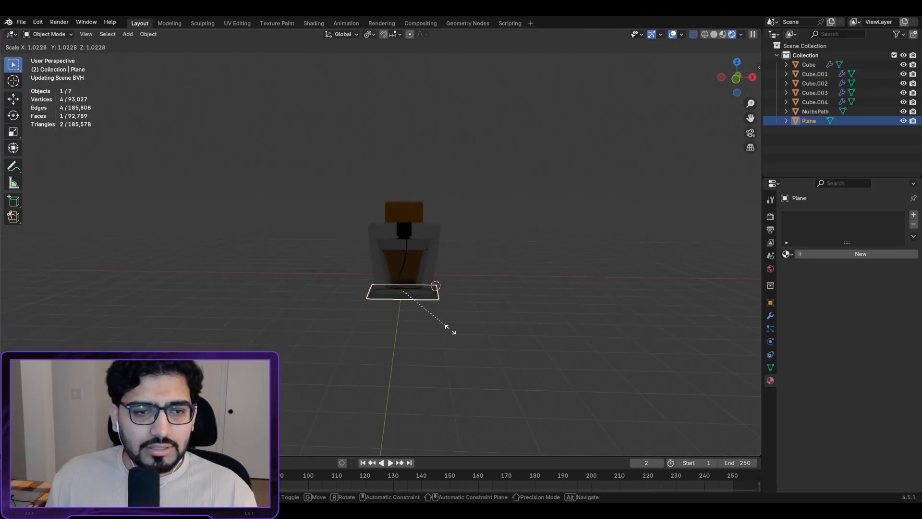
{"action": "left_click", "coordinate": [123, 80]}
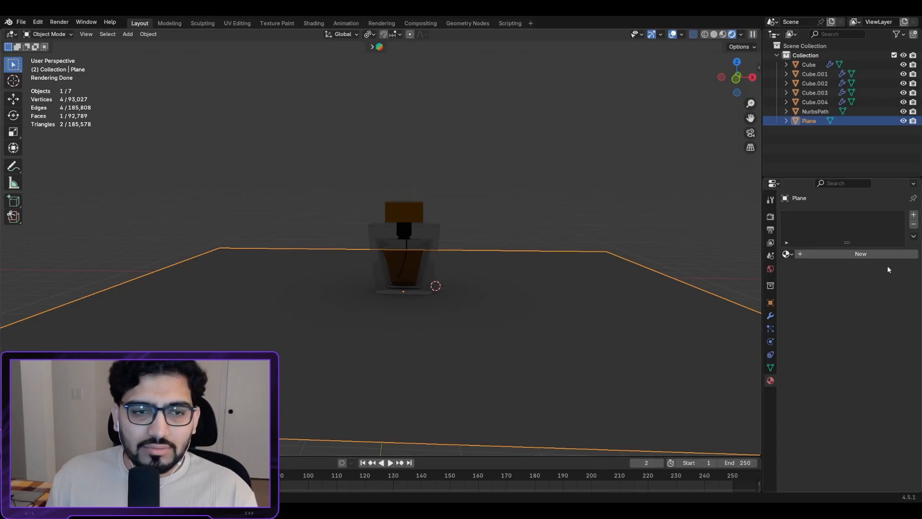
{"action": "middle_click_drag", "start_coordinate": [666, 220], "coordinate": [460, 234]}
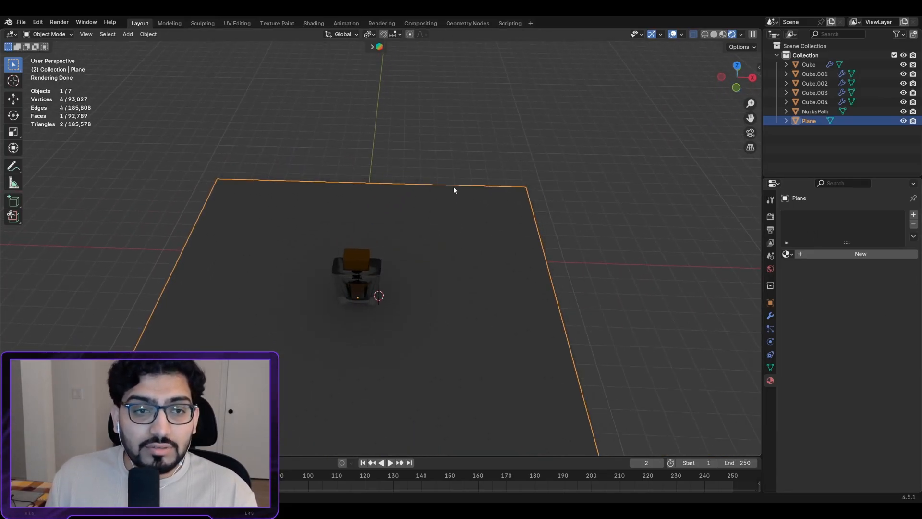
Step: In Edit Mode, extrude the plane's far edge straight up along Z into a wall
{"action": "key", "text": "Tab"}
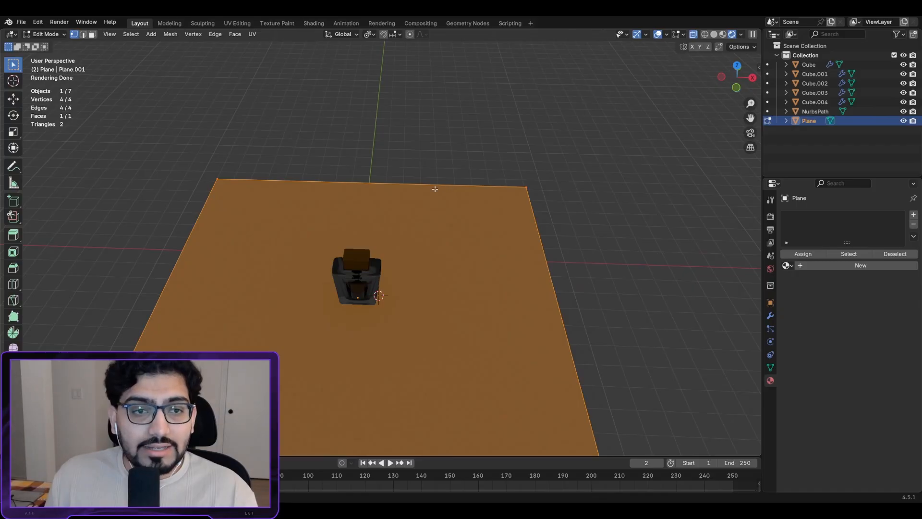
{"action": "left_click", "coordinate": [438, 183]}
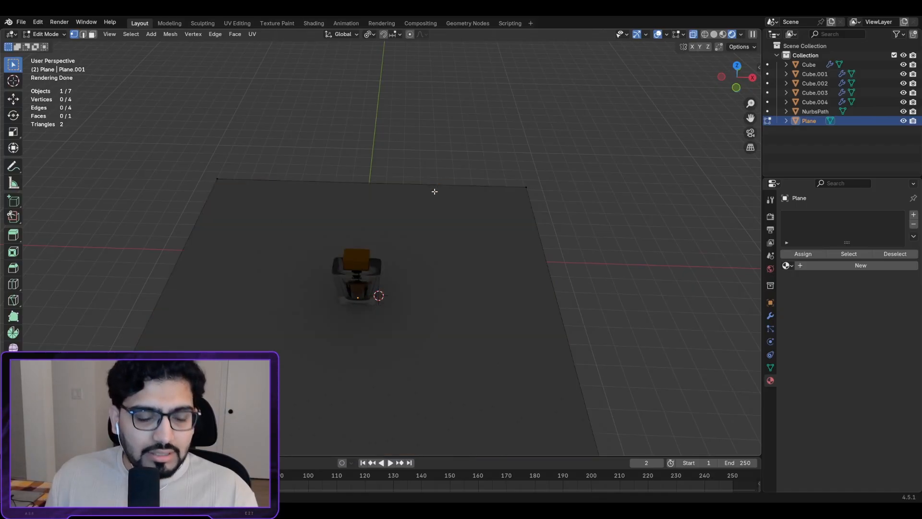
{"action": "key", "text": "a"}
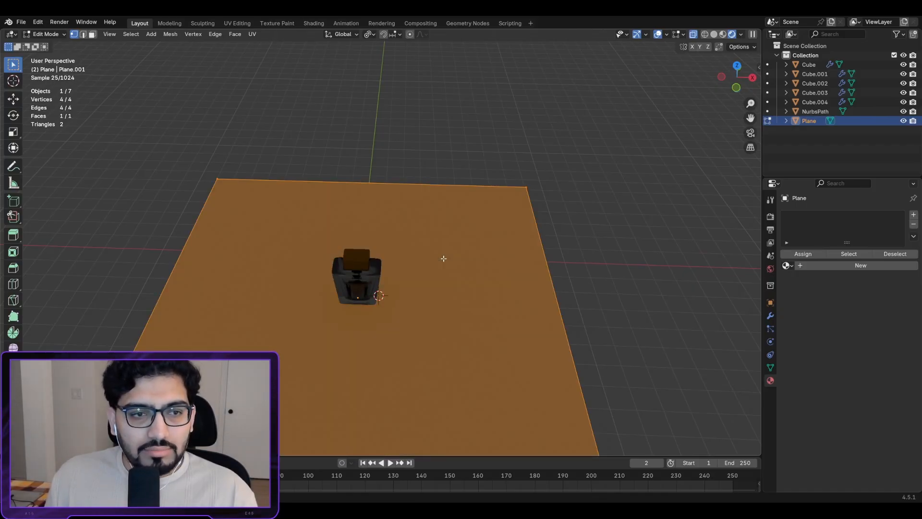
{"action": "key", "text": "2"}
{"action": "left_click", "coordinate": [422, 188]}
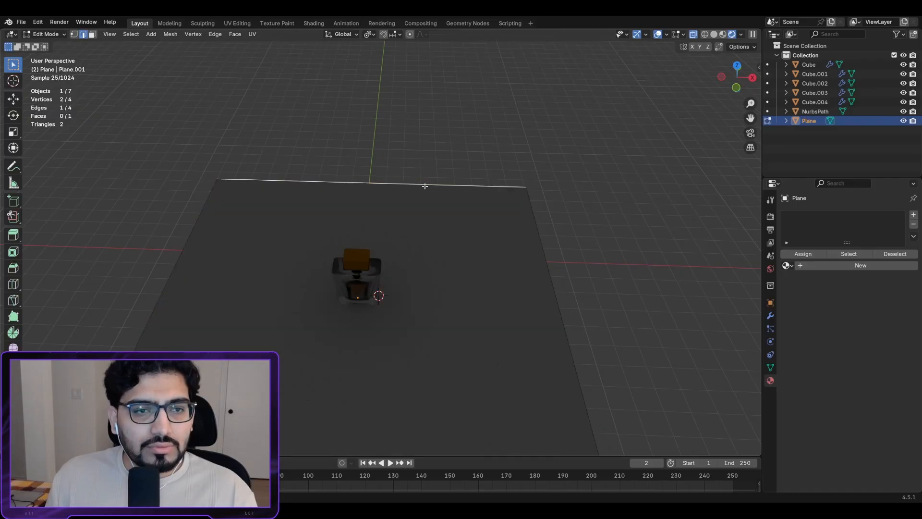
{"action": "key", "text": "e"}
{"action": "key", "text": "z"}
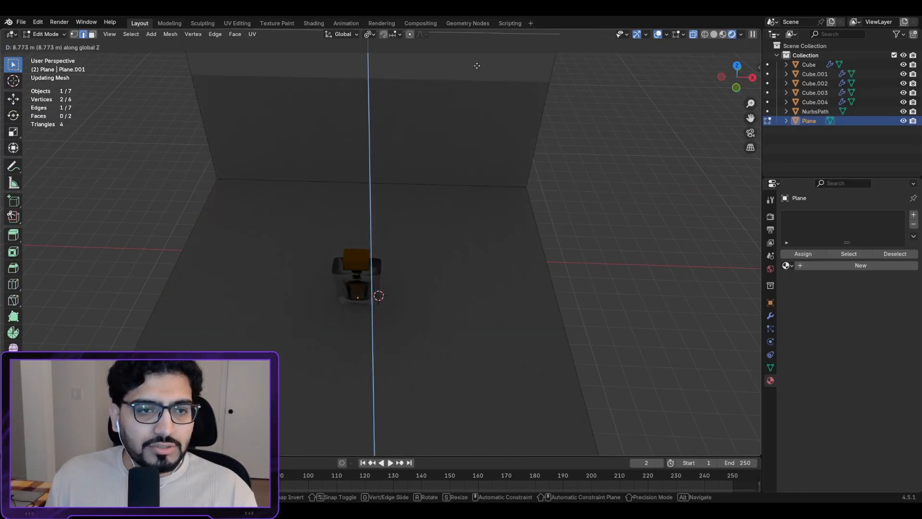
{"action": "left_click", "coordinate": [477, 436]}
Step: Bevel the floor-wall corner edge into an 8-segment curve
{"action": "middle_click_drag", "start_coordinate": [499, 412], "coordinate": [579, 231]}
{"action": "left_click", "coordinate": [588, 222]}
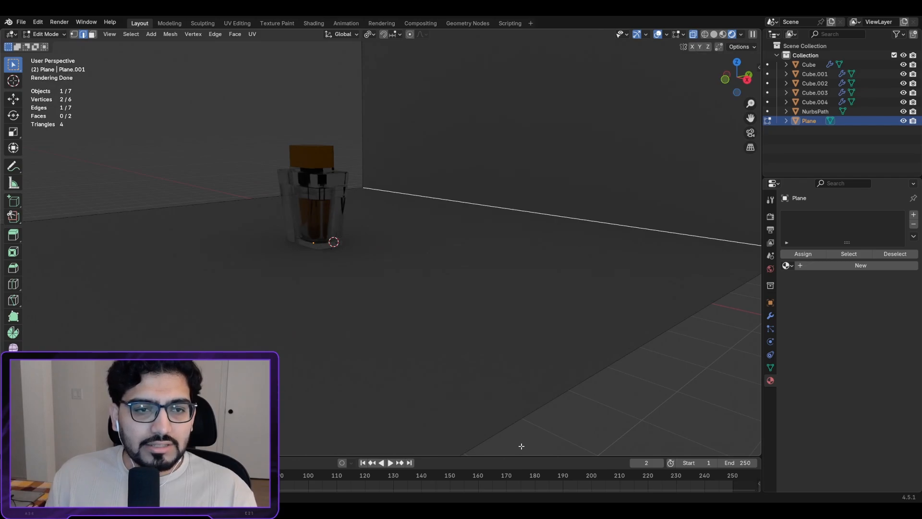
{"action": "key", "text": "ctrl+b"}
{"action": "scroll", "coordinate": [529, 82], "scroll_direction": "up", "scroll_amount": 7}
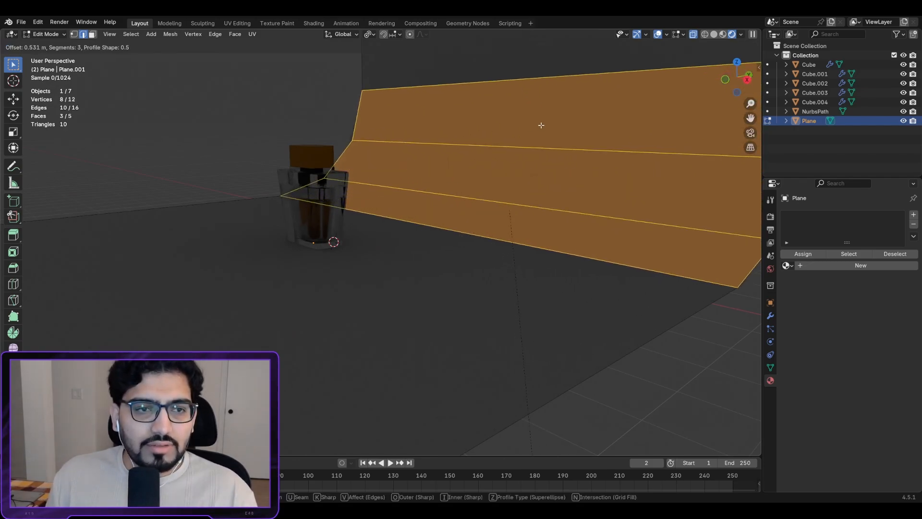
{"action": "left_click", "coordinate": [577, 138]}
{"action": "scroll", "coordinate": [576, 138], "scroll_direction": "down", "scroll_amount": 6}
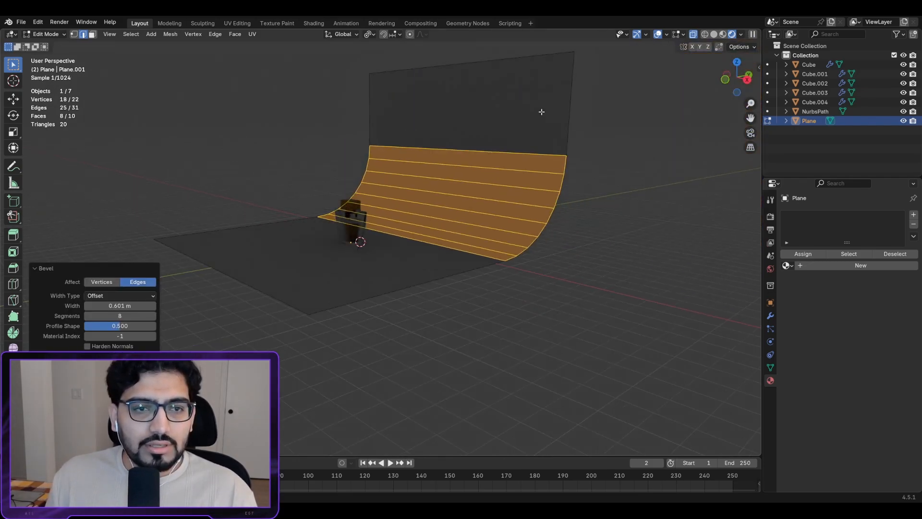
{"action": "scroll", "coordinate": [483, 180], "scroll_direction": "up", "scroll_amount": 2}
Step: Apply Shade Auto Smooth to the backdrop in Object Mode
{"action": "key", "text": "Tab"}
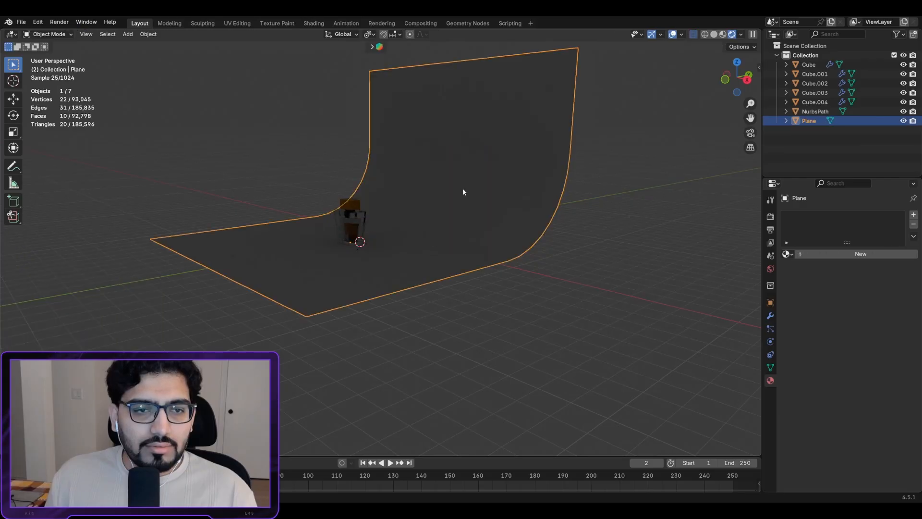
{"action": "right_click", "coordinate": [460, 191]}
{"action": "left_click", "coordinate": [431, 172]}
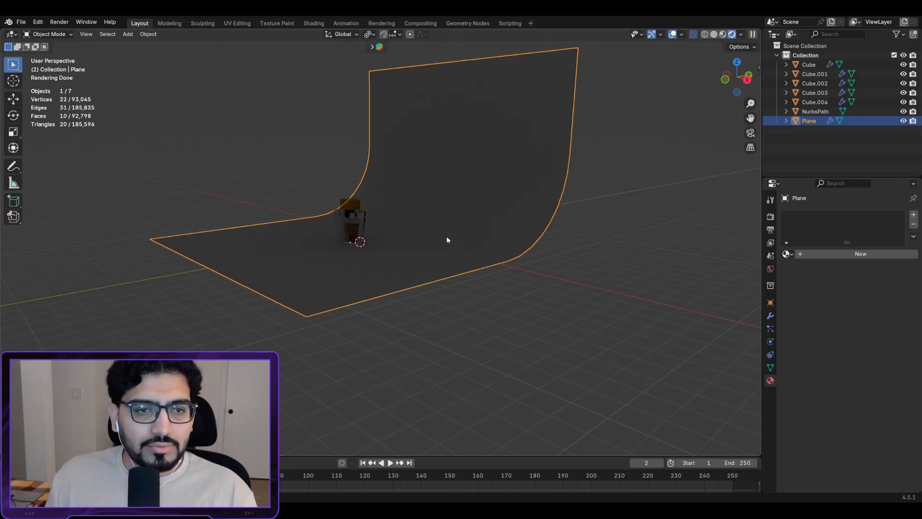
Step: Scale the backdrop up to double size and move it along the Y axis
{"action": "key", "text": "s"}
{"action": "left_click", "coordinate": [544, 302]}
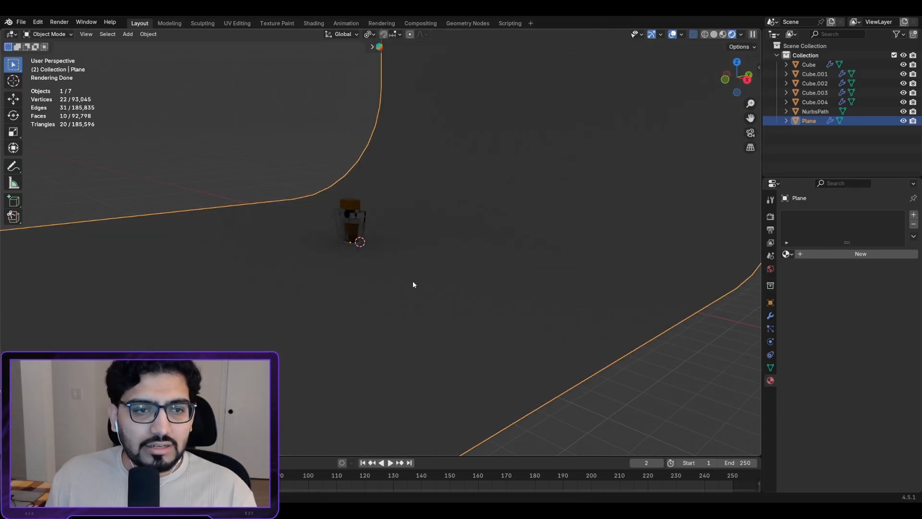
{"action": "key", "text": "g"}
{"action": "key", "text": "x"}
{"action": "key", "text": "y"}
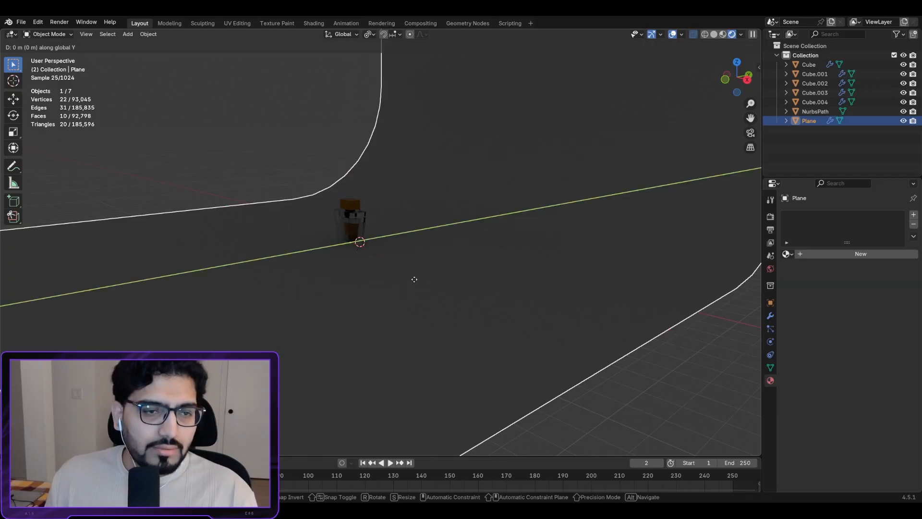
{"action": "left_click", "coordinate": [486, 264]}
{"action": "scroll", "coordinate": [431, 267], "scroll_direction": "up", "scroll_amount": 2}
{"action": "middle_click_drag", "start_coordinate": [430, 267], "coordinate": [477, 257]}
Step: Add an Area light and raise it along Z above the bottle
{"action": "key", "text": "shift+a"}
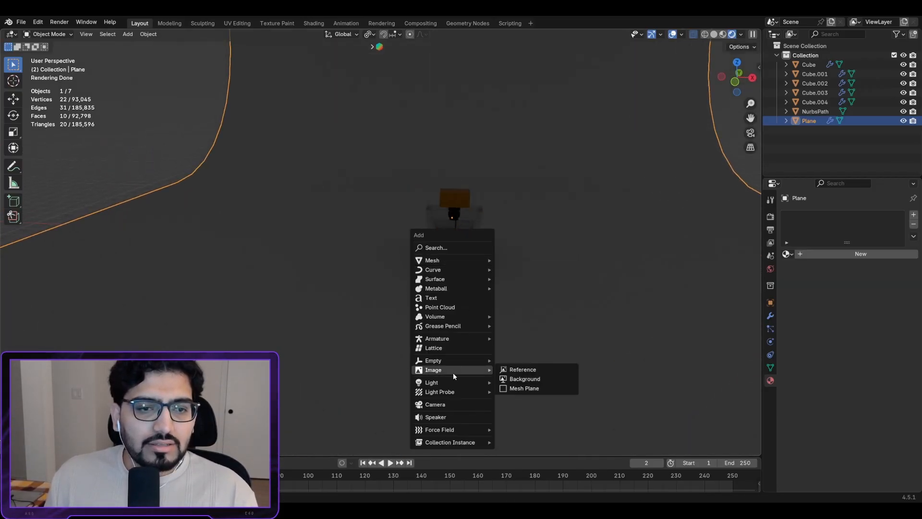
{"action": "mouse_move", "coordinate": [456, 384]}
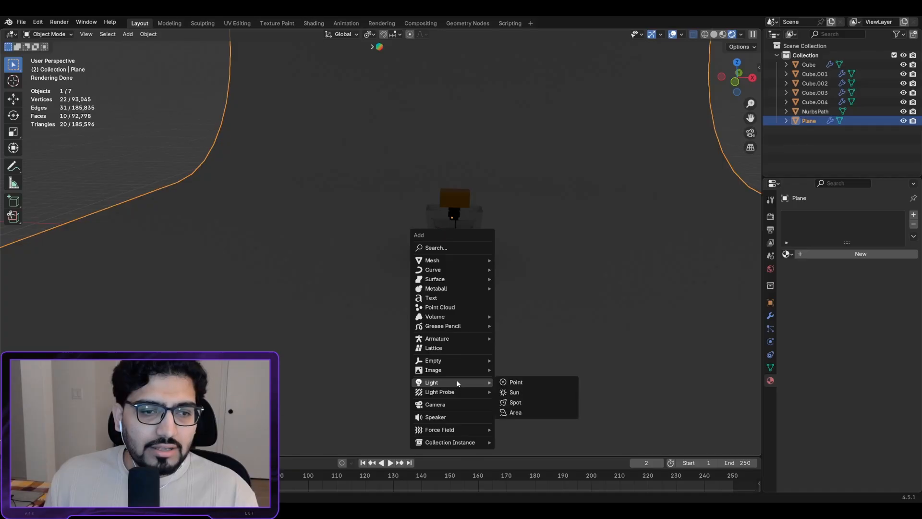
{"action": "left_click", "coordinate": [524, 411]}
{"action": "key", "text": "g"}
{"action": "key", "text": "x"}
{"action": "key", "text": "z"}
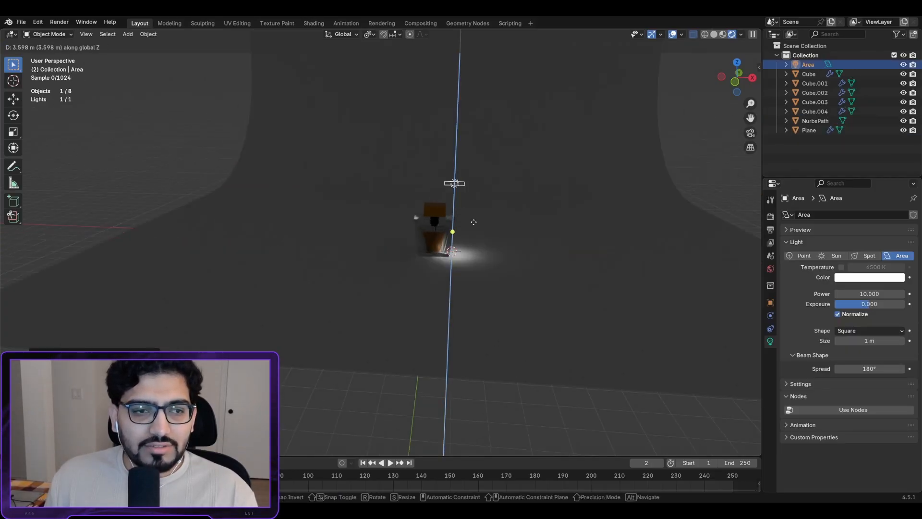
{"action": "left_click", "coordinate": [461, 156]}
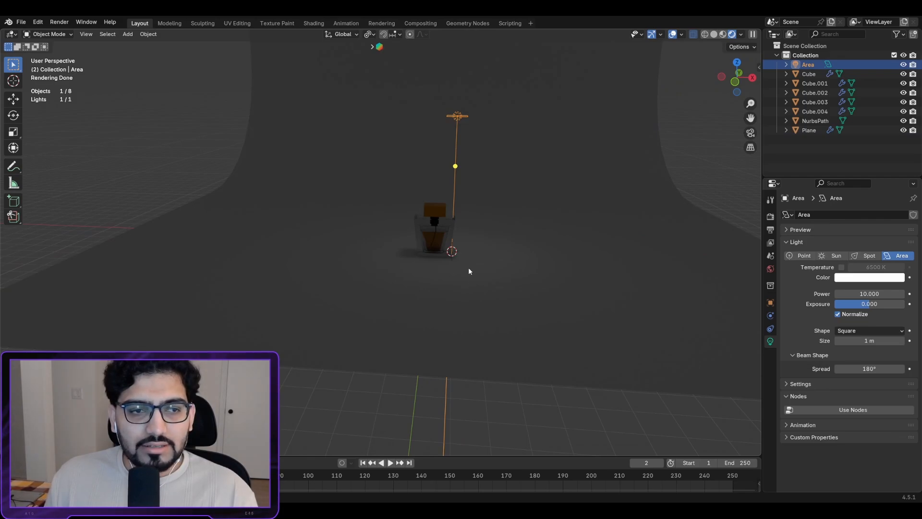
Step: Position the light over the bottle from Top view and aim it down at the bottle
{"action": "middle_click_drag", "start_coordinate": [469, 270], "coordinate": [464, 328]}
{"action": "key", "text": "KP_7"}
{"action": "key", "text": "g"}
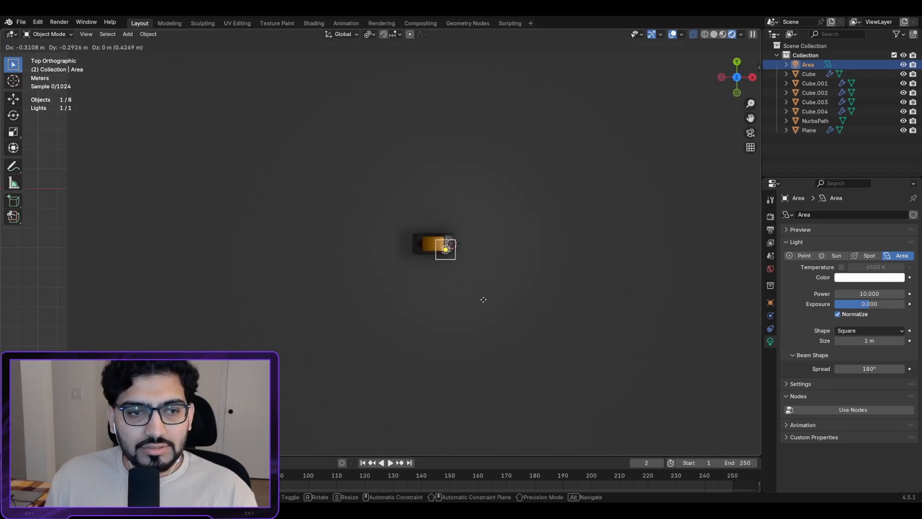
{"action": "left_click", "coordinate": [465, 396]}
{"action": "middle_click_drag", "start_coordinate": [465, 396], "coordinate": [441, 288]}
{"action": "left_click_drag", "start_coordinate": [433, 271], "coordinate": [438, 257]}
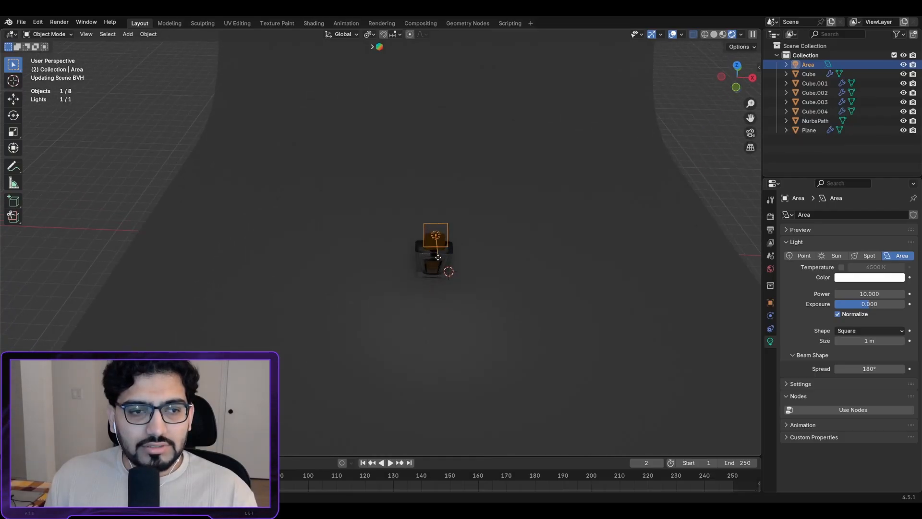
{"action": "middle_click_drag", "start_coordinate": [429, 285], "coordinate": [443, 263]}
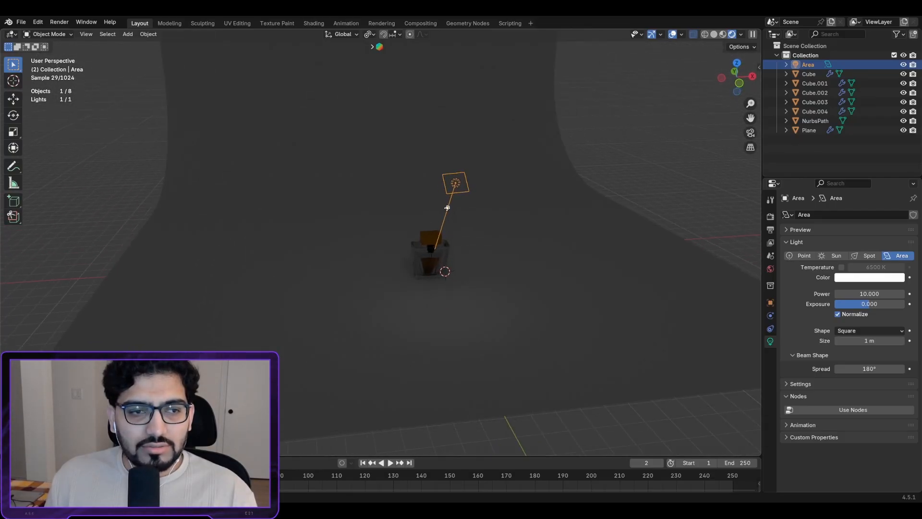
{"action": "left_click_drag", "start_coordinate": [448, 207], "coordinate": [447, 220]}
{"action": "left_click_drag", "start_coordinate": [466, 173], "coordinate": [430, 252]}
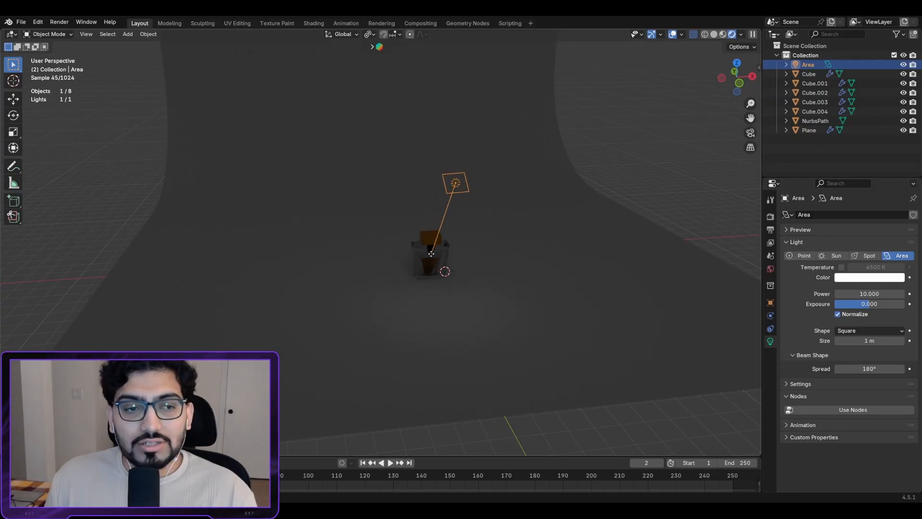
Step: Lower the light along Z and re-aim it into the bottle
{"action": "key", "text": "r"}
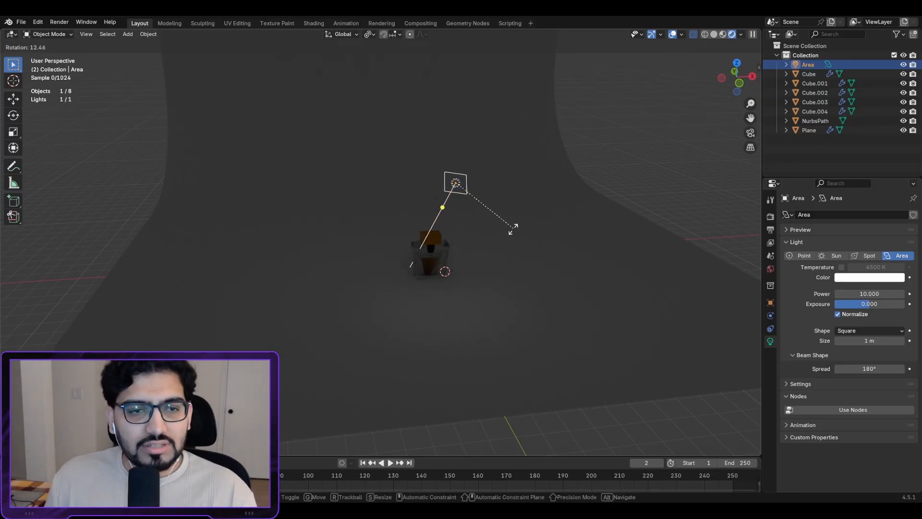
{"action": "right_click", "coordinate": [496, 197]}
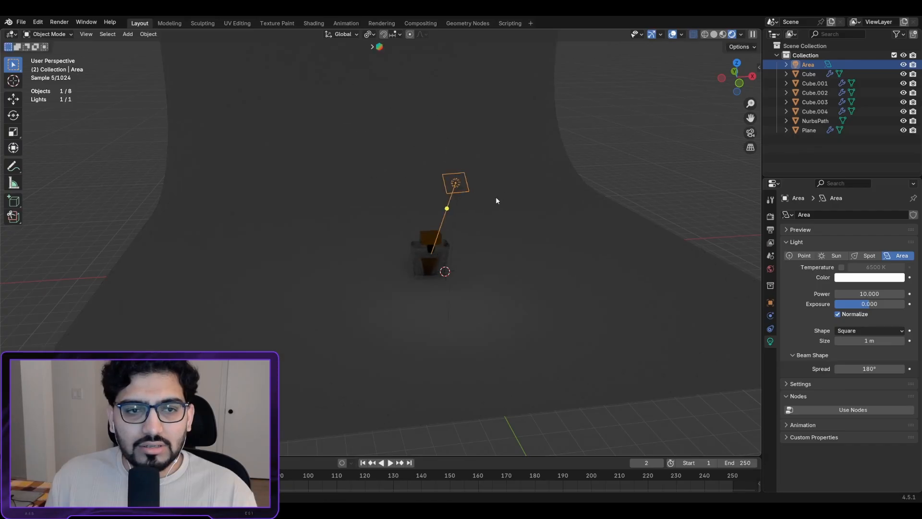
{"action": "scroll", "coordinate": [485, 259], "scroll_direction": "up", "scroll_amount": 3}
{"action": "middle_click_drag", "start_coordinate": [504, 253], "coordinate": [464, 248], "text": "shift"}
{"action": "middle_click_drag", "start_coordinate": [450, 289], "coordinate": [434, 252]}
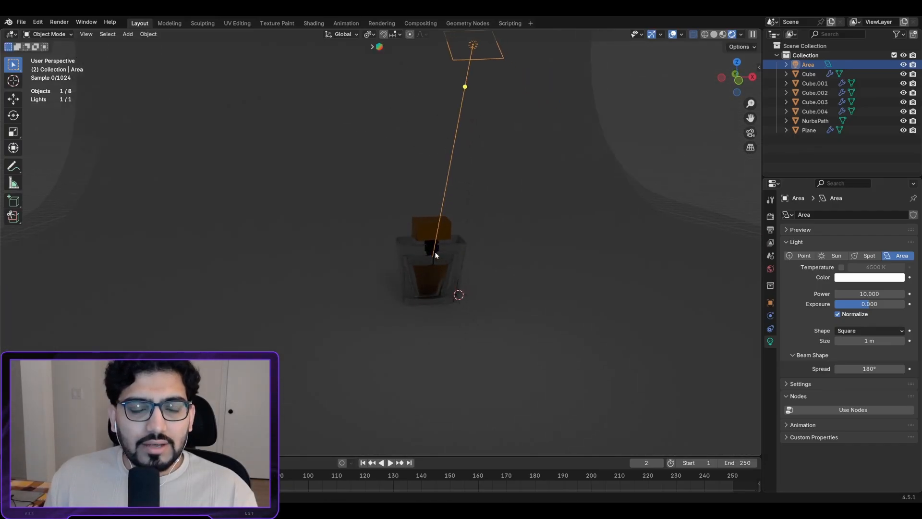
{"action": "key", "text": "g"}
{"action": "key", "text": "z"}
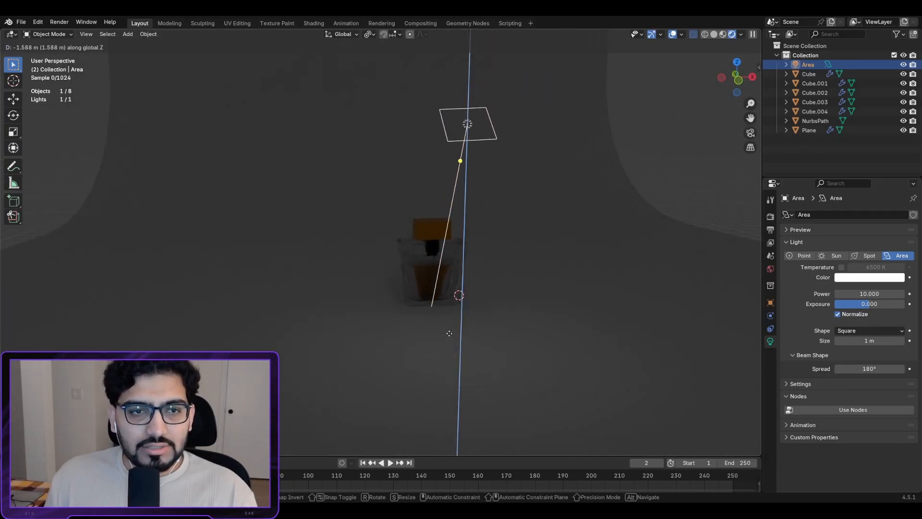
{"action": "left_click", "coordinate": [449, 348]}
{"action": "left_click_drag", "start_coordinate": [460, 164], "coordinate": [433, 274]}
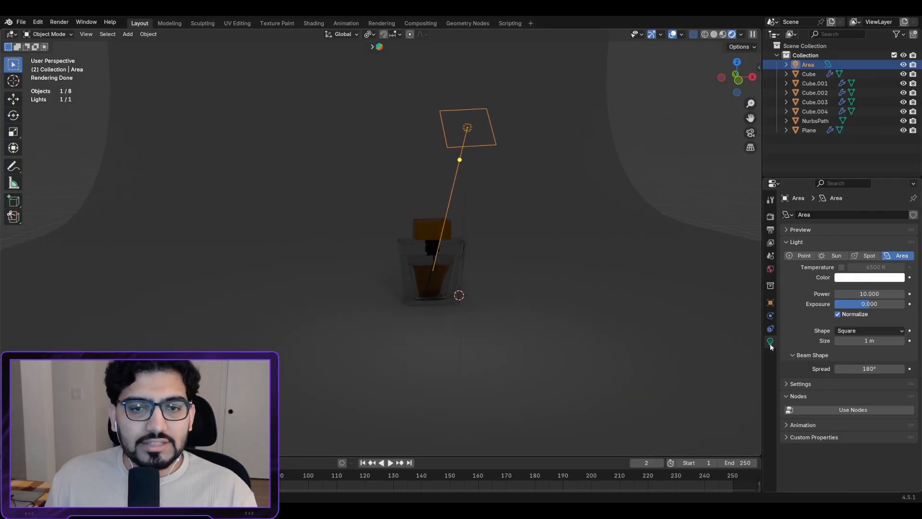
Step: Raise the Area light's Power to 448.8 W, leaving Exposure at 0
{"action": "left_click", "coordinate": [554, 232]}
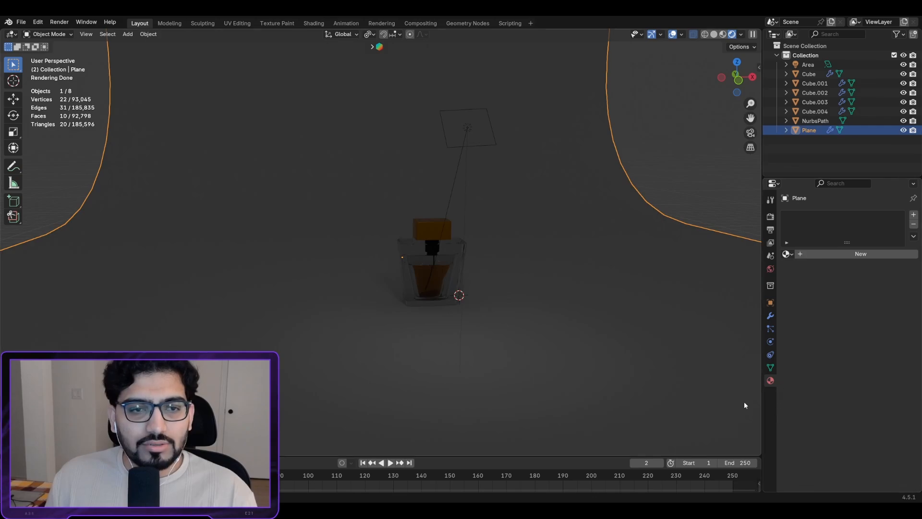
{"action": "left_click", "coordinate": [467, 129]}
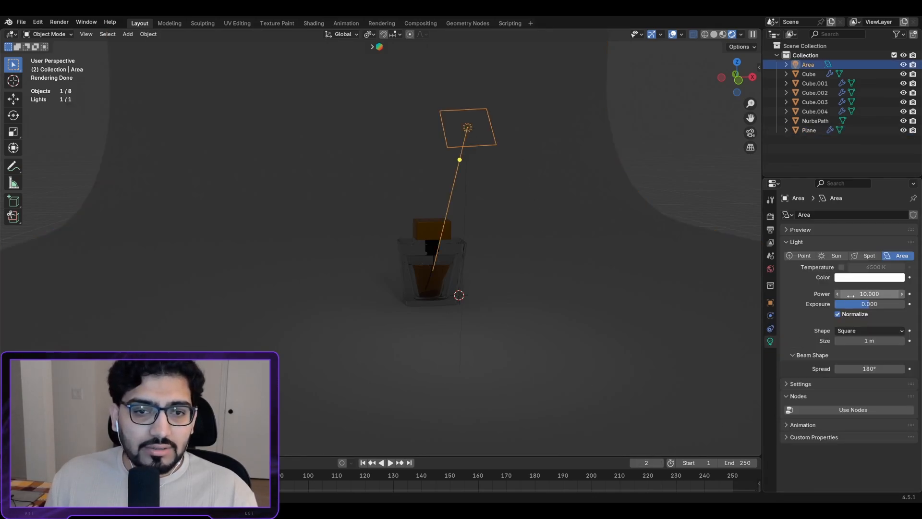
{"action": "mouse_move", "coordinate": [851, 296]}
{"action": "left_mouse_down"}
{"action": "mouse_move", "coordinate": [915, 296]}
{"action": "mouse_move", "coordinate": [846, 290]}
{"action": "left_mouse_up"}
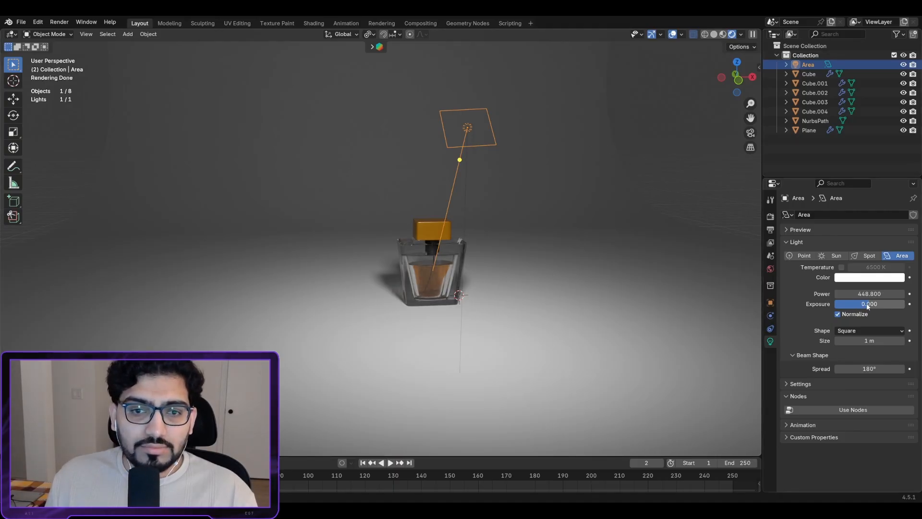
{"action": "mouse_move", "coordinate": [868, 306]}
{"action": "left_mouse_down"}
{"action": "mouse_move", "coordinate": [898, 306]}
{"action": "mouse_move", "coordinate": [879, 306]}
{"action": "left_mouse_up"}
{"action": "left_click_drag", "start_coordinate": [880, 307], "coordinate": [874, 306]}
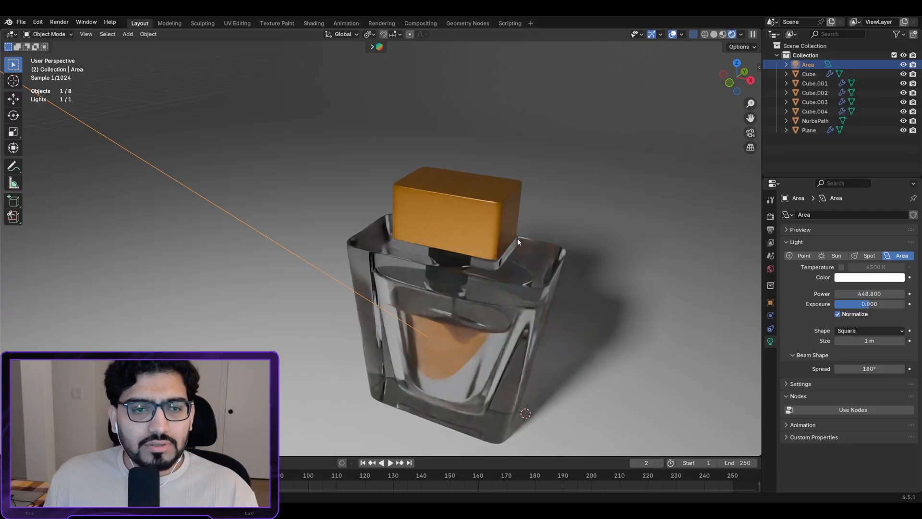
Step: Orbit to a low front view and select the glass bottle body
{"action": "scroll", "coordinate": [517, 238], "scroll_direction": "up", "scroll_amount": 4}
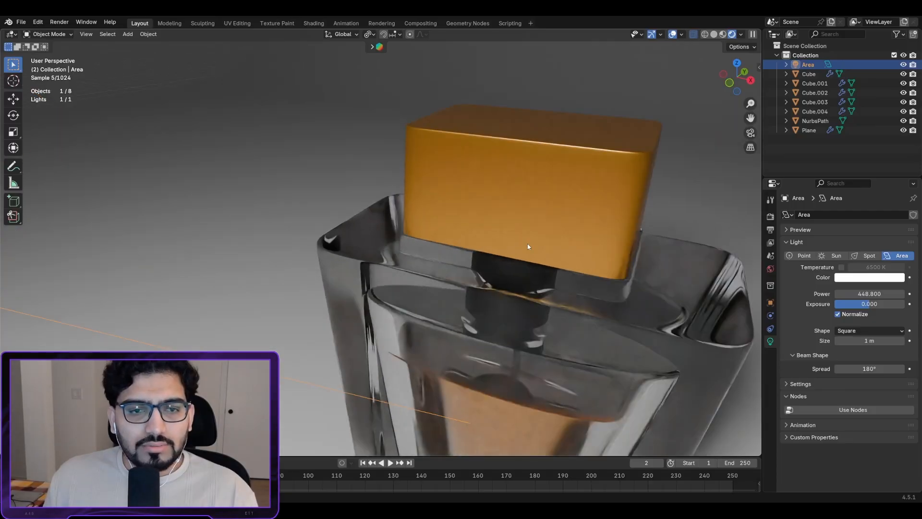
{"action": "middle_click_drag", "start_coordinate": [528, 247], "coordinate": [425, 110]}
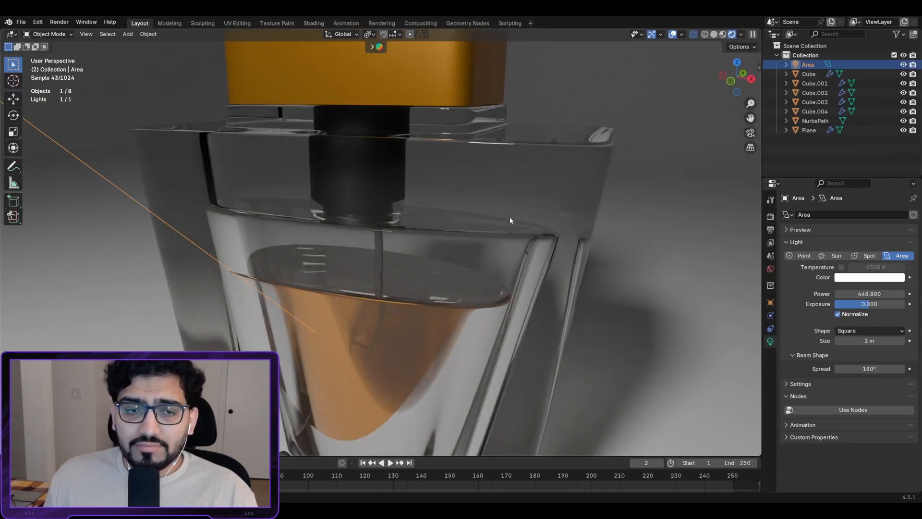
{"action": "scroll", "coordinate": [491, 183], "scroll_direction": "up", "scroll_amount": 4}
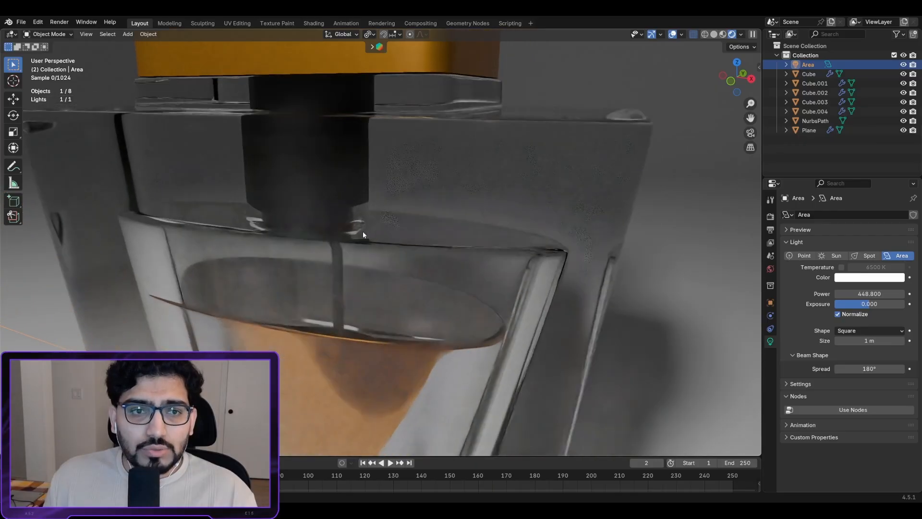
{"action": "scroll", "coordinate": [413, 227], "scroll_direction": "up", "scroll_amount": 1}
{"action": "scroll", "coordinate": [413, 227], "scroll_direction": "down", "scroll_amount": 1}
{"action": "middle_click_drag", "start_coordinate": [413, 226], "coordinate": [458, 216]}
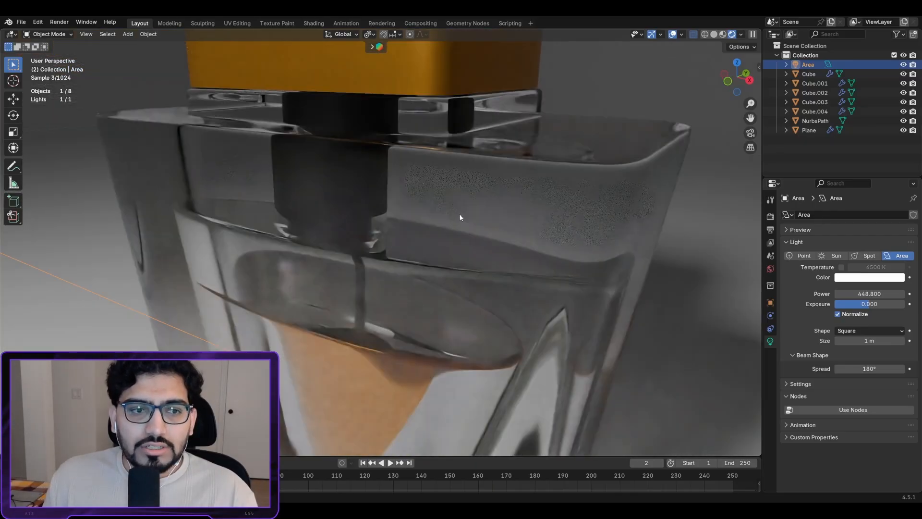
{"action": "left_click", "coordinate": [493, 201]}
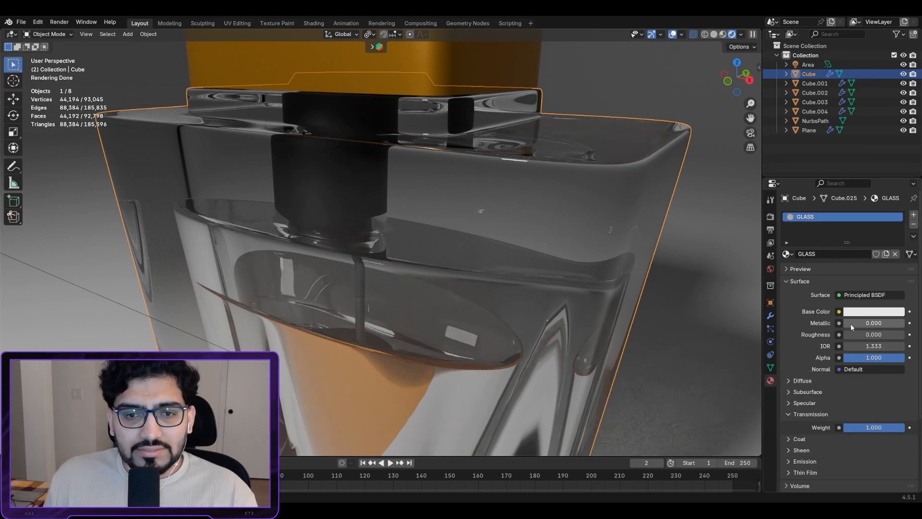
Step: Raise the GLASS material's Roughness to 0.234 for a frosted look
{"action": "left_click_drag", "start_coordinate": [848, 334], "coordinate": [863, 333]}
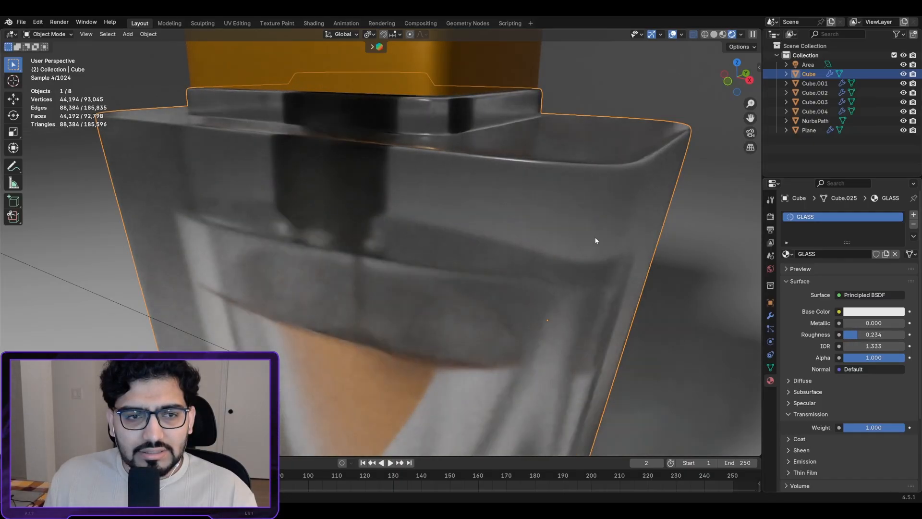
{"action": "scroll", "coordinate": [436, 179], "scroll_direction": "down", "scroll_amount": 3}
{"action": "scroll", "coordinate": [436, 181], "scroll_direction": "down", "scroll_amount": 5}
Step: Darken the GLASS Base Color to grey #CCCCCC
{"action": "left_click", "coordinate": [529, 257]}
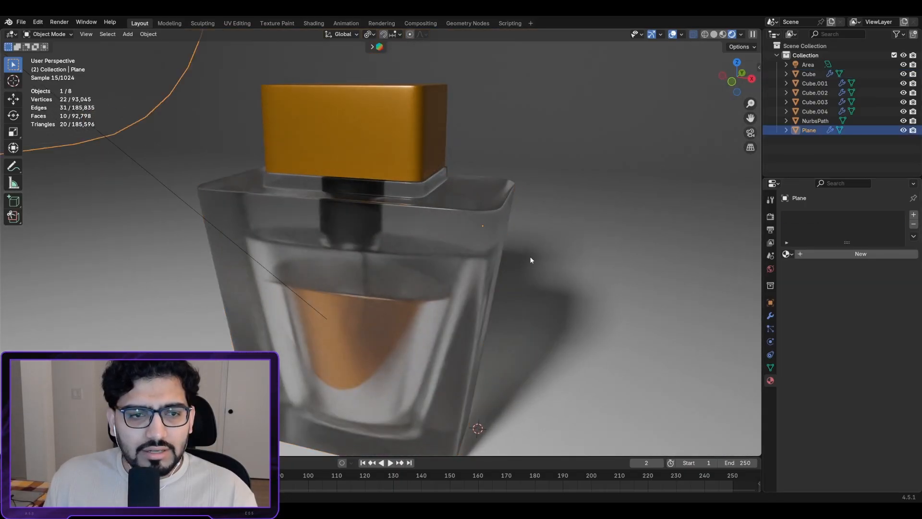
{"action": "middle_click_drag", "start_coordinate": [532, 263], "coordinate": [413, 249]}
{"action": "scroll", "coordinate": [550, 256], "scroll_direction": "up", "scroll_amount": 5}
{"action": "middle_click_drag", "start_coordinate": [519, 256], "coordinate": [514, 256]}
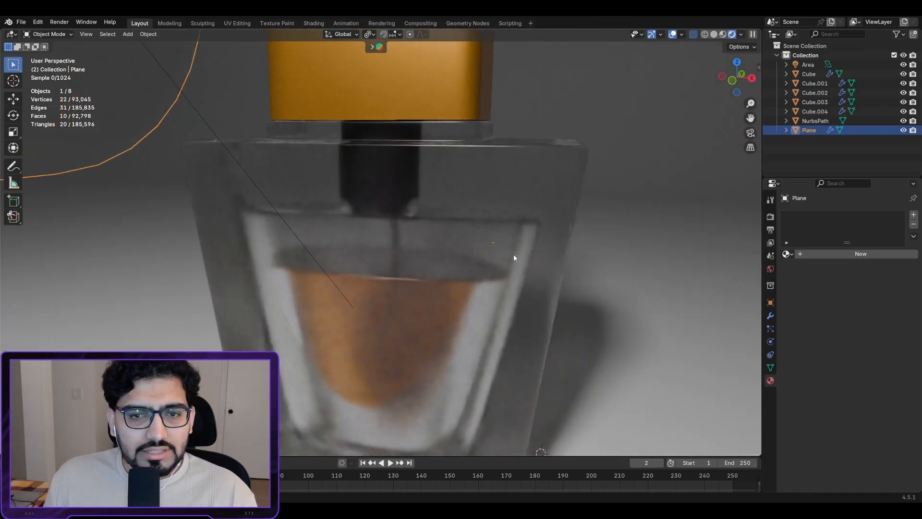
{"action": "left_click", "coordinate": [501, 198]}
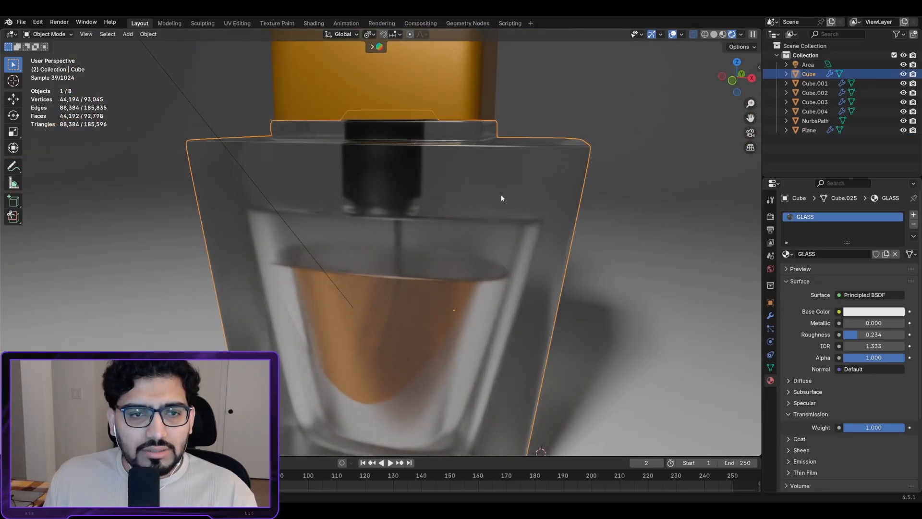
{"action": "left_click", "coordinate": [873, 311]}
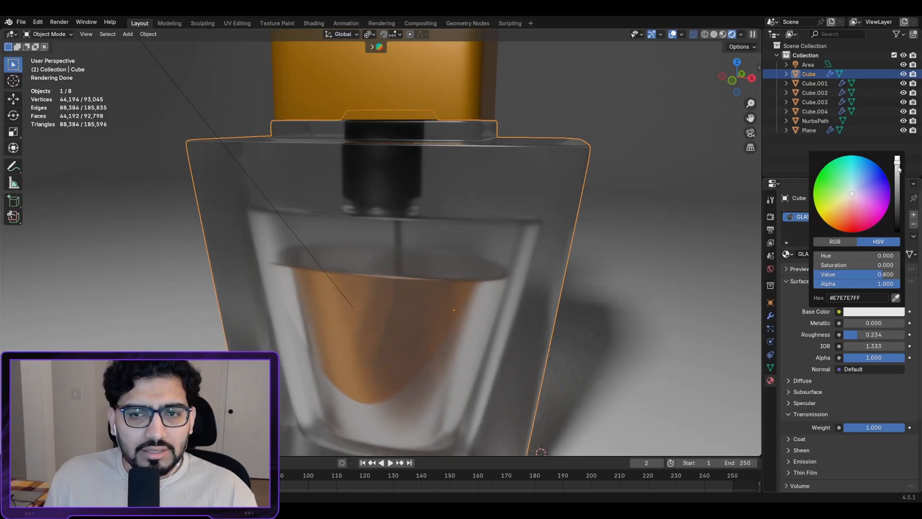
{"action": "left_click_drag", "start_coordinate": [899, 168], "coordinate": [897, 172]}
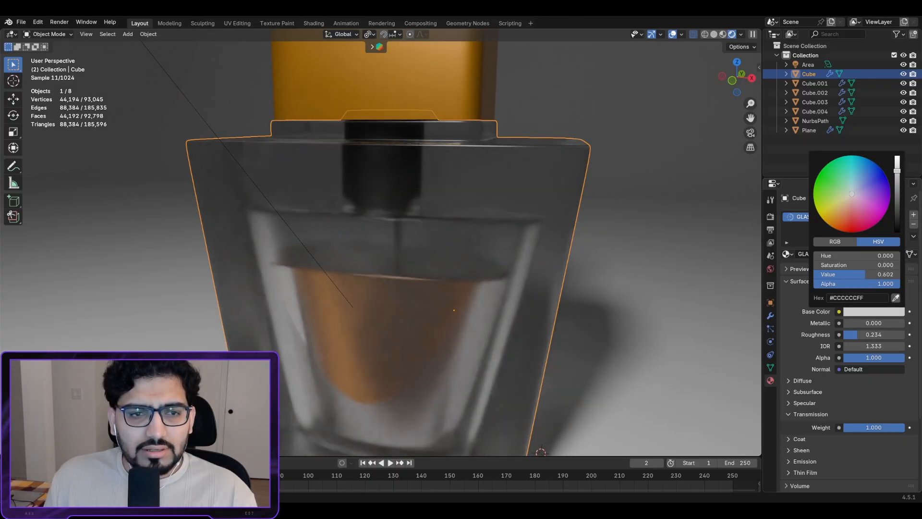
{"action": "left_click", "coordinate": [560, 227]}
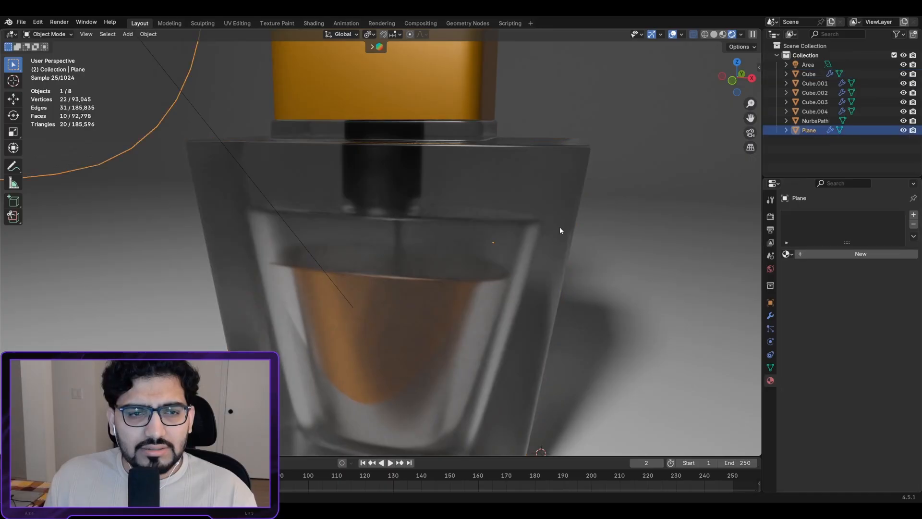
{"action": "scroll", "coordinate": [560, 227], "scroll_direction": "down", "scroll_amount": 6}
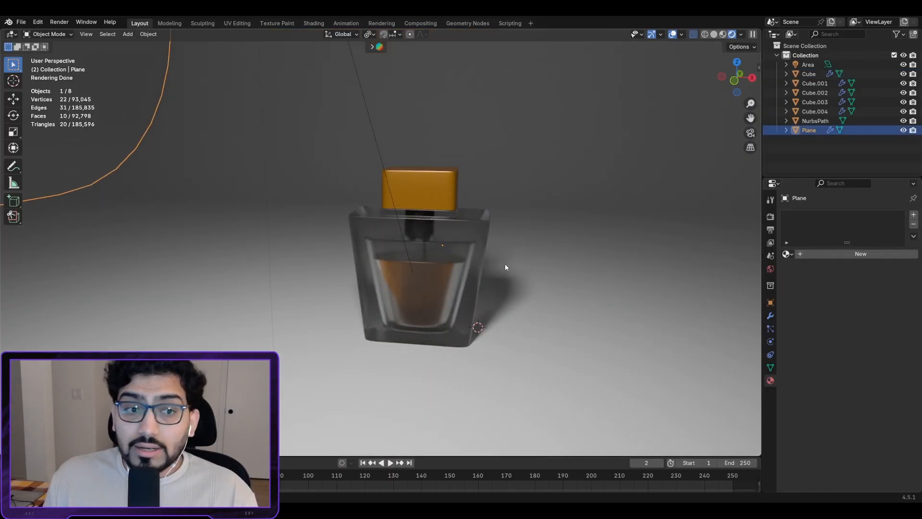
Step: Zoom in on the orange cap and select Cube.003 to show its cAP material (Metallic 0.877, Roughness 0.272)
{"action": "scroll", "coordinate": [504, 263], "scroll_direction": "up", "scroll_amount": 3}
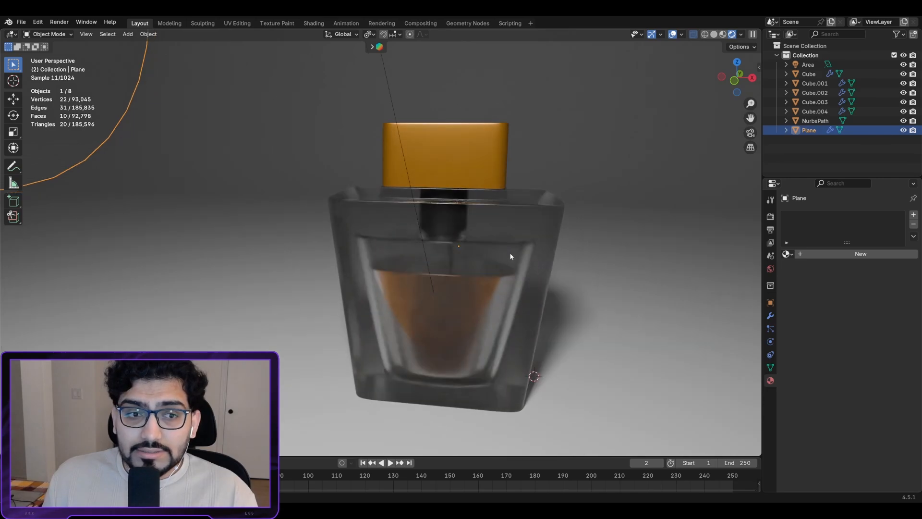
{"action": "middle_click_drag", "start_coordinate": [510, 256], "coordinate": [450, 237]}
{"action": "scroll", "coordinate": [444, 176], "scroll_direction": "up", "scroll_amount": 6}
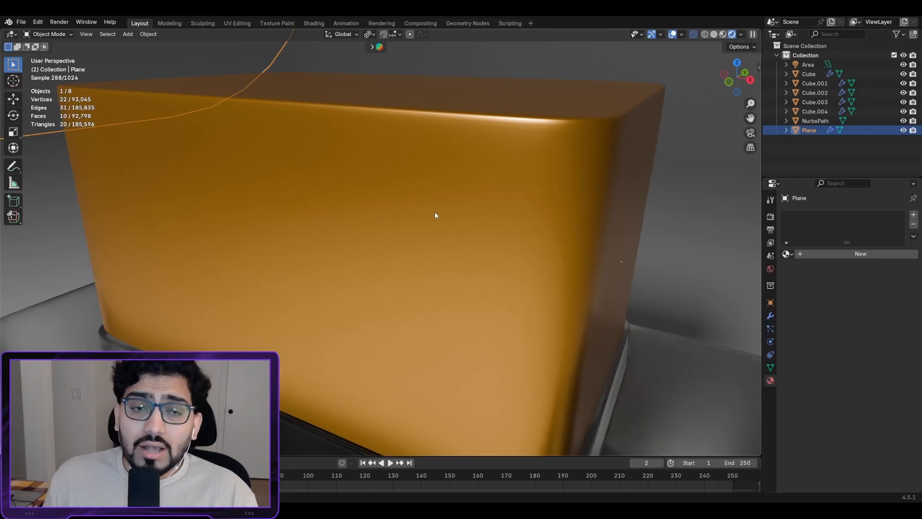
{"action": "middle_click_drag", "start_coordinate": [462, 207], "coordinate": [448, 178]}
{"action": "left_click", "coordinate": [545, 213]}
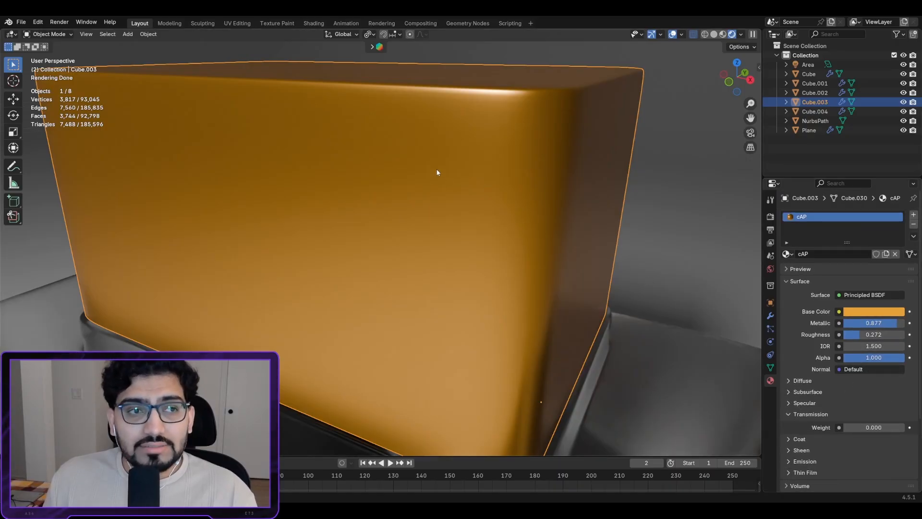
Step: Switch to the Shading workspace and bring the cAP Principled BSDF and Material Output nodes into view
{"action": "left_click", "coordinate": [314, 24]}
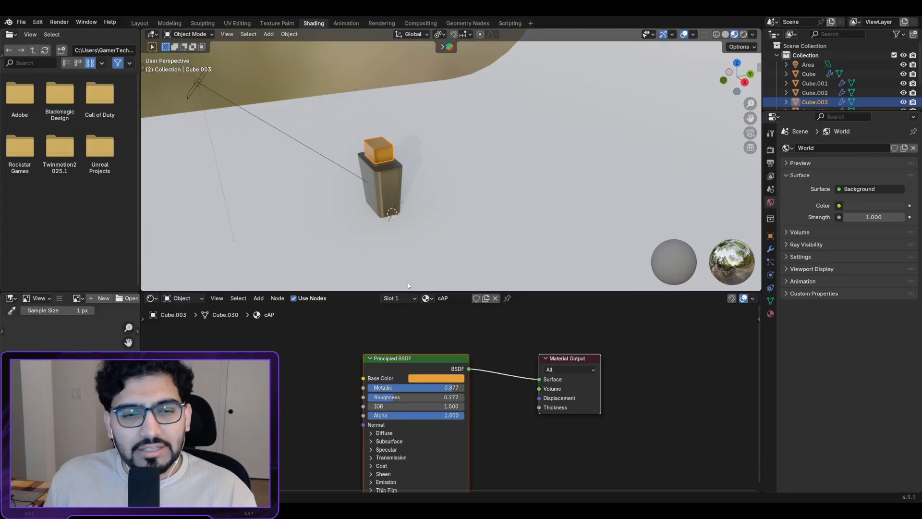
{"action": "middle_click_drag", "start_coordinate": [574, 362], "coordinate": [698, 352]}
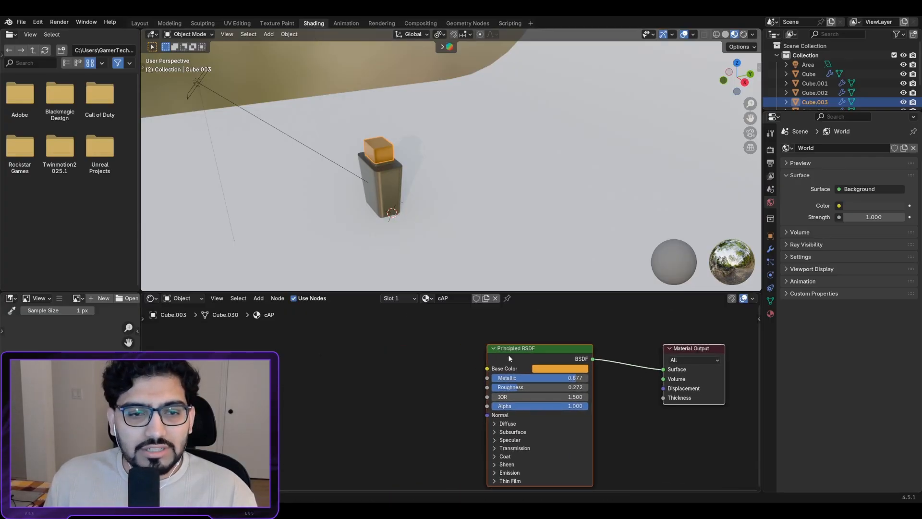
{"action": "mouse_move", "coordinate": [432, 368]}
{"action": "middle_mouse_down"}
{"action": "mouse_move", "coordinate": [442, 368]}
{"action": "mouse_move", "coordinate": [433, 370]}
{"action": "middle_mouse_up"}
{"action": "scroll", "coordinate": [356, 143], "scroll_direction": "up", "scroll_amount": 6}
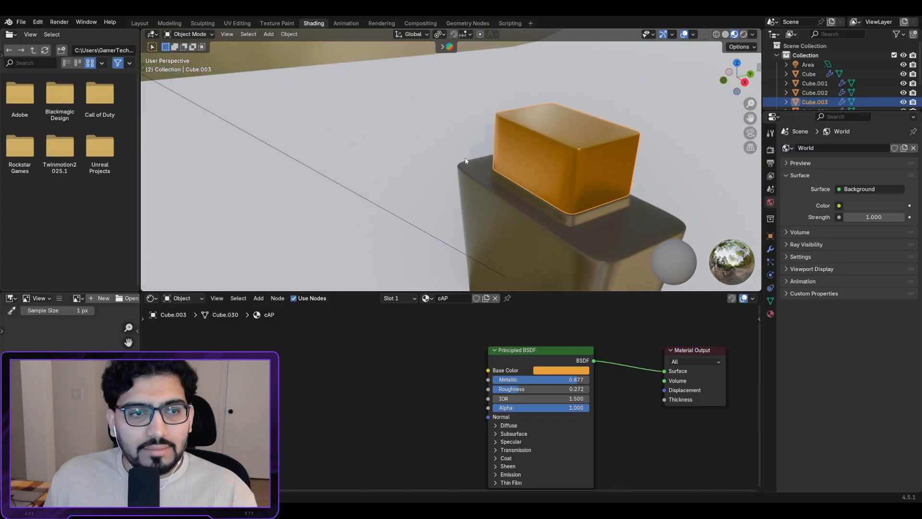
{"action": "scroll", "coordinate": [489, 150], "scroll_direction": "up", "scroll_amount": 5}
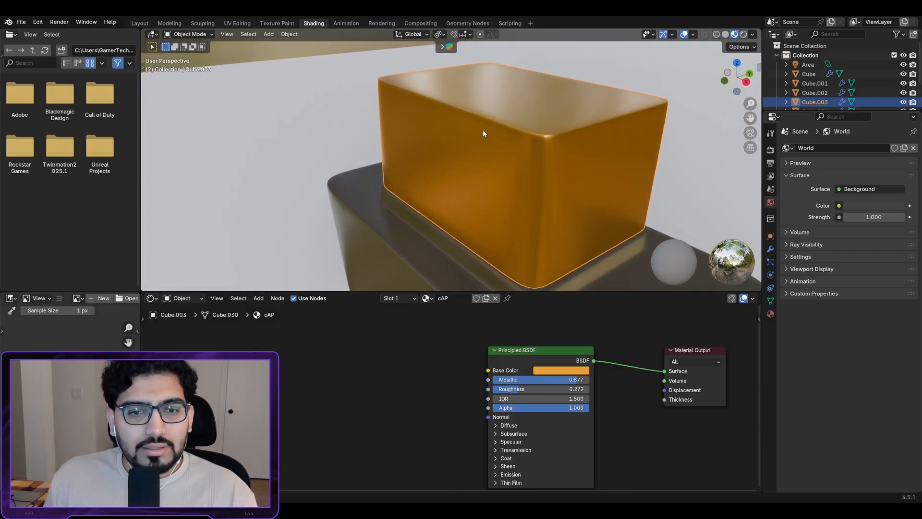
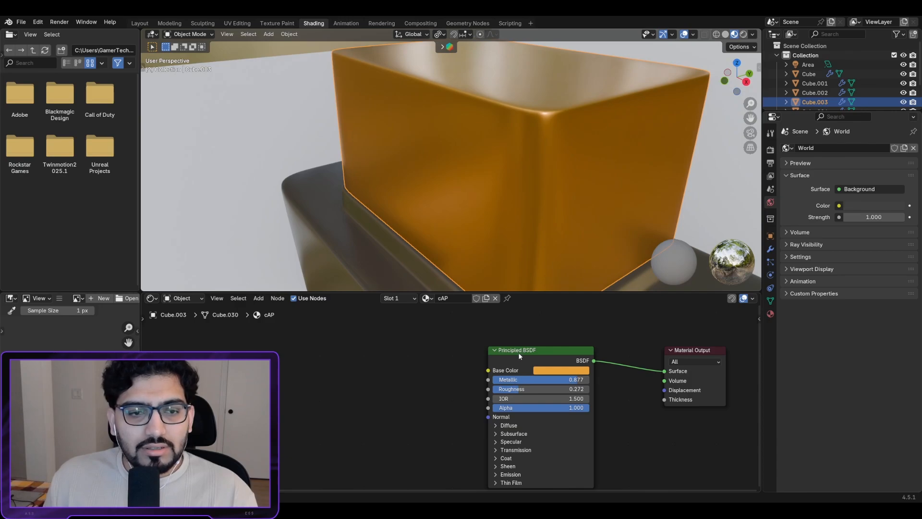
Step: Add a Bump node to the cAP material and link it to the Principled BSDF Normal
{"action": "left_click_drag", "start_coordinate": [518, 355], "coordinate": [559, 350]}
{"action": "key", "text": "shift+a"}
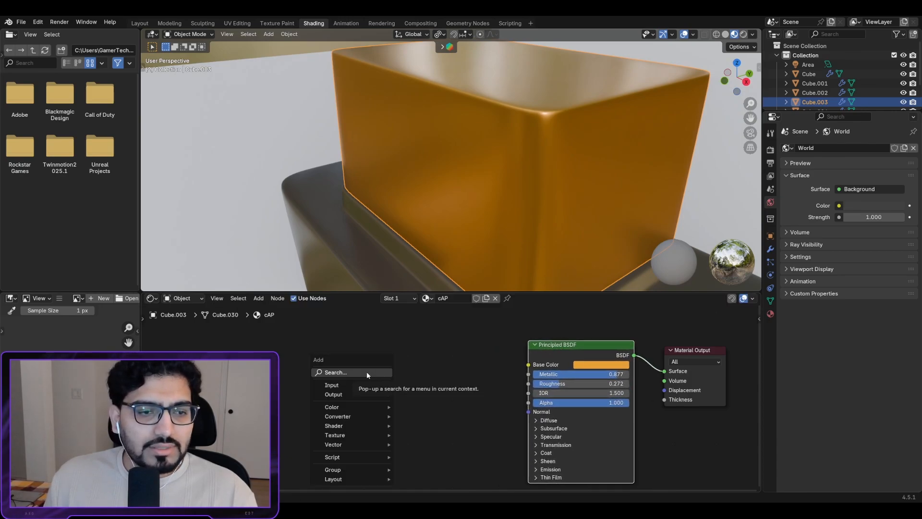
{"action": "left_click", "coordinate": [367, 373]}
{"action": "type", "text": "BUM"}
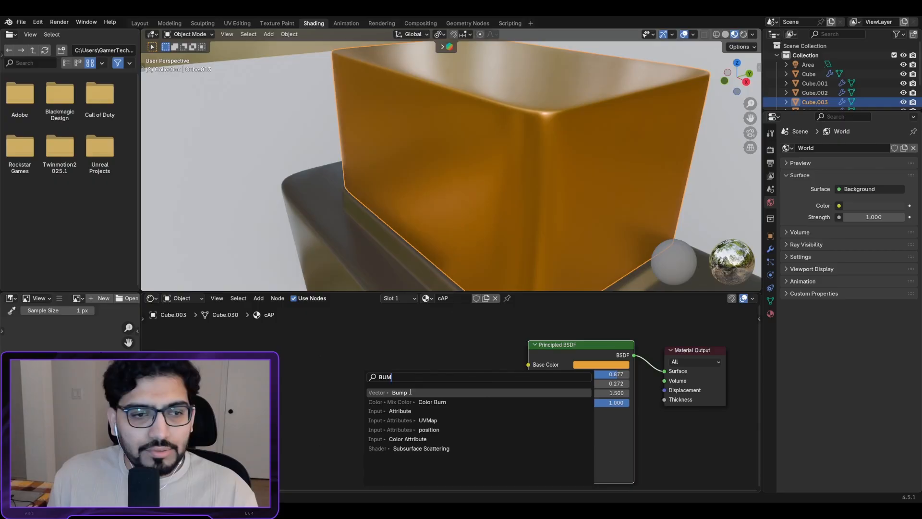
{"action": "left_click", "coordinate": [410, 392]}
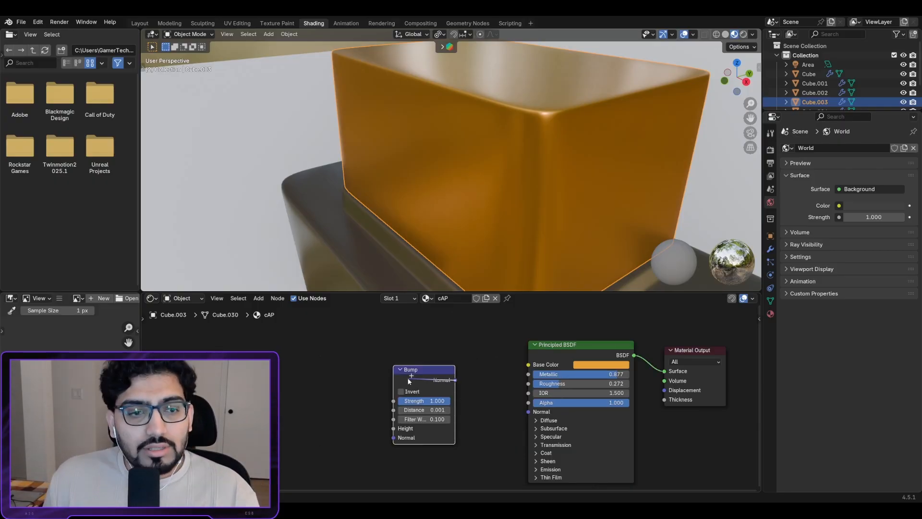
{"action": "left_click_drag", "start_coordinate": [455, 380], "coordinate": [448, 398]}
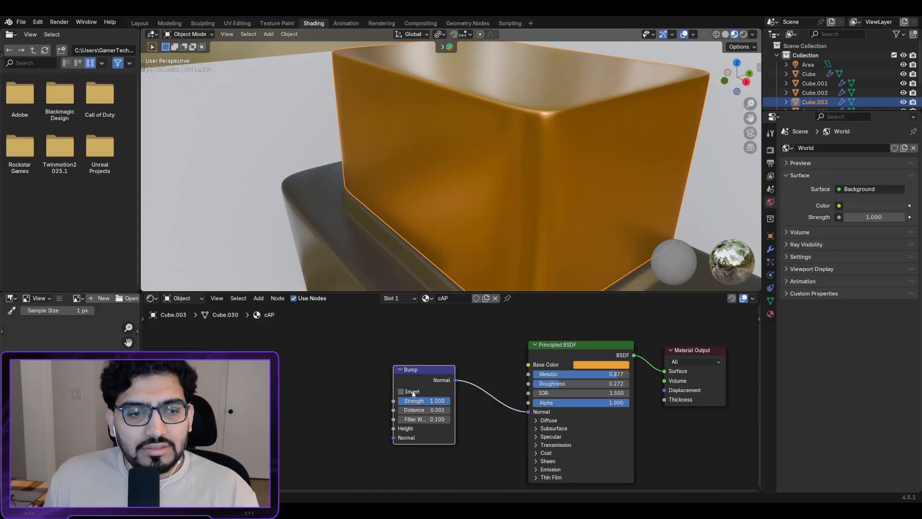
Step: Add a Noise Texture node to drive the Bump node's Height input
{"action": "middle_click_drag", "start_coordinate": [412, 391], "coordinate": [661, 378]}
{"action": "key", "text": "shift+a"}
{"action": "left_click", "coordinate": [515, 384]}
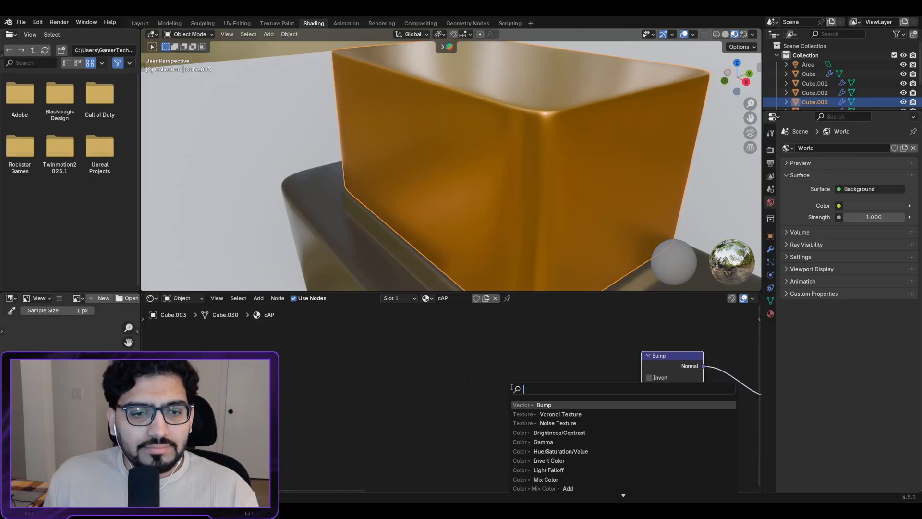
{"action": "type", "text": "NOIS"}
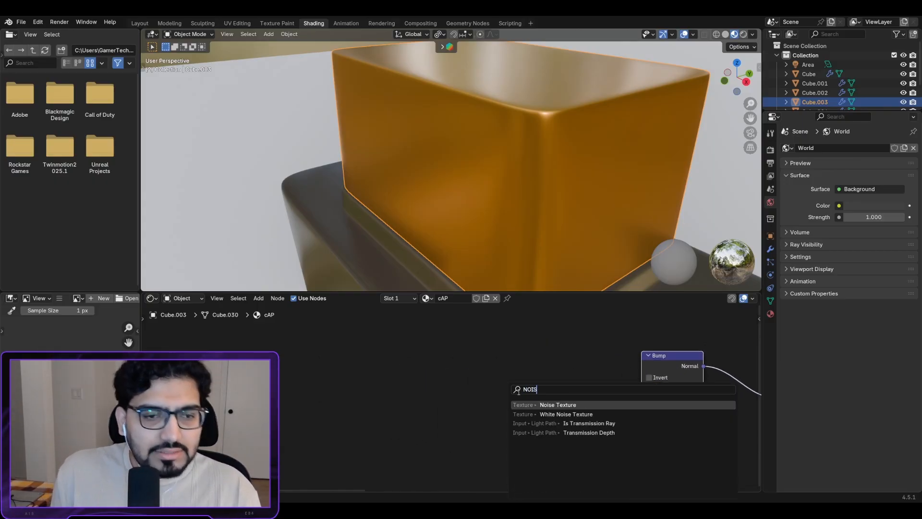
{"action": "left_click", "coordinate": [540, 405]}
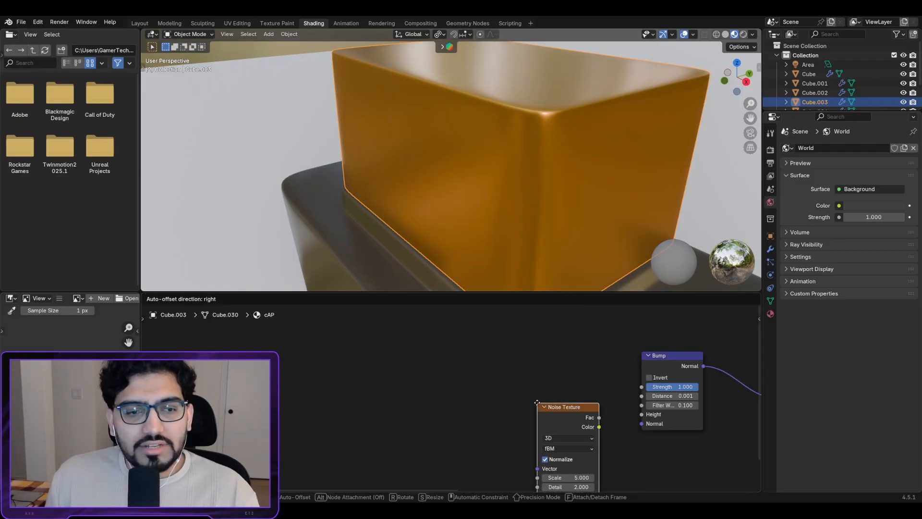
{"action": "middle_click_drag", "start_coordinate": [499, 346], "coordinate": [459, 362]}
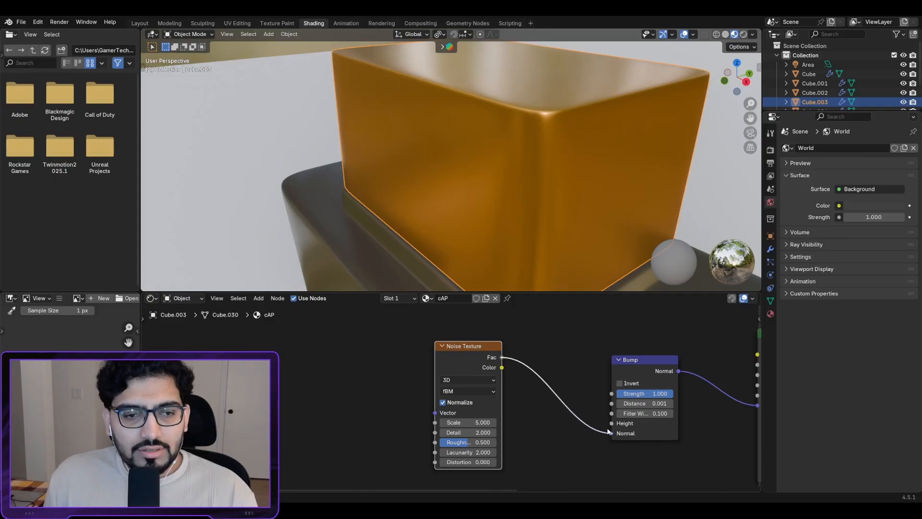
{"action": "scroll", "coordinate": [563, 151], "scroll_direction": "up", "scroll_amount": 4}
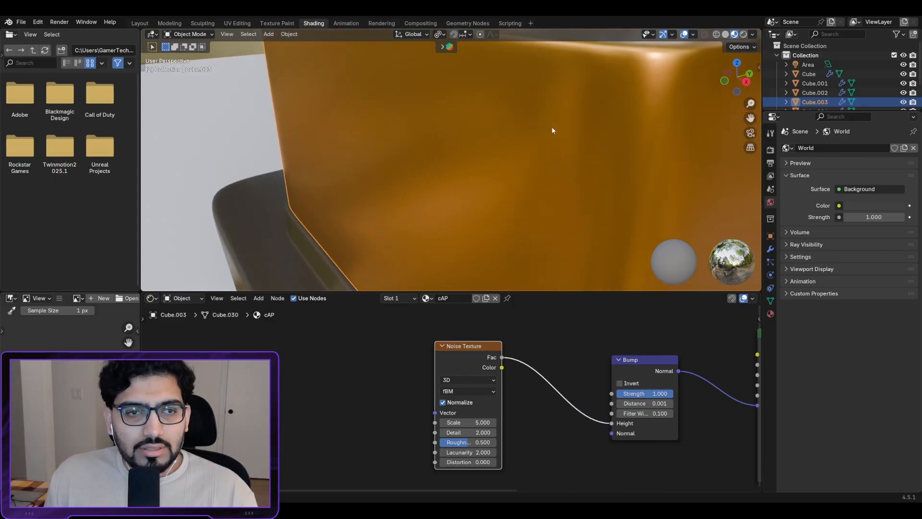
Step: Raise the Noise Texture Scale to 1000 for a finer grain on the cap
{"action": "middle_click_drag", "start_coordinate": [551, 128], "coordinate": [594, 115], "text": "shift"}
{"action": "scroll", "coordinate": [567, 135], "scroll_direction": "up", "scroll_amount": 2}
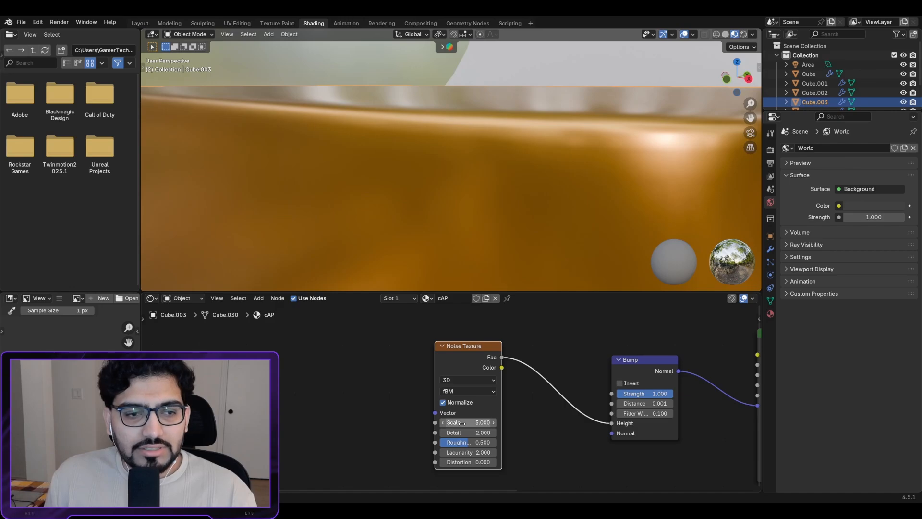
{"action": "left_click_drag", "start_coordinate": [468, 423], "coordinate": [675, 423]}
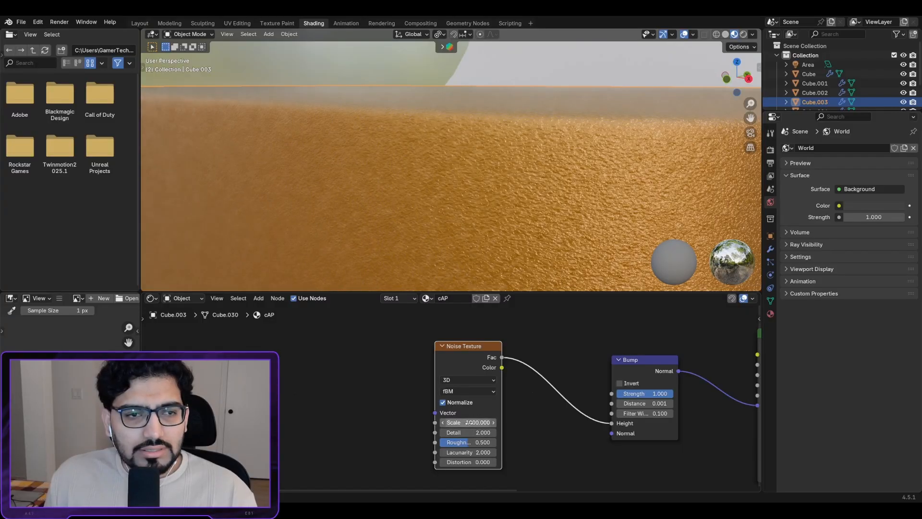
{"action": "scroll", "coordinate": [521, 198], "scroll_direction": "down", "scroll_amount": 5}
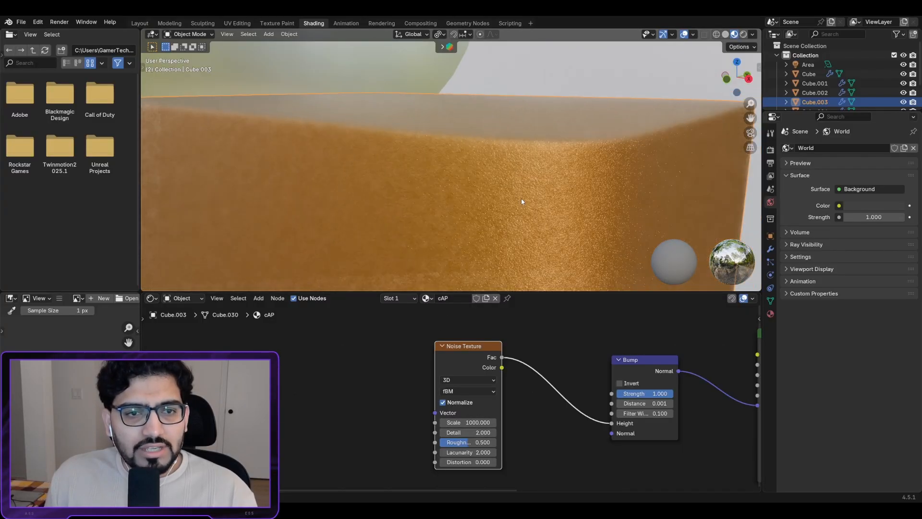
{"action": "scroll", "coordinate": [510, 197], "scroll_direction": "up", "scroll_amount": 4}
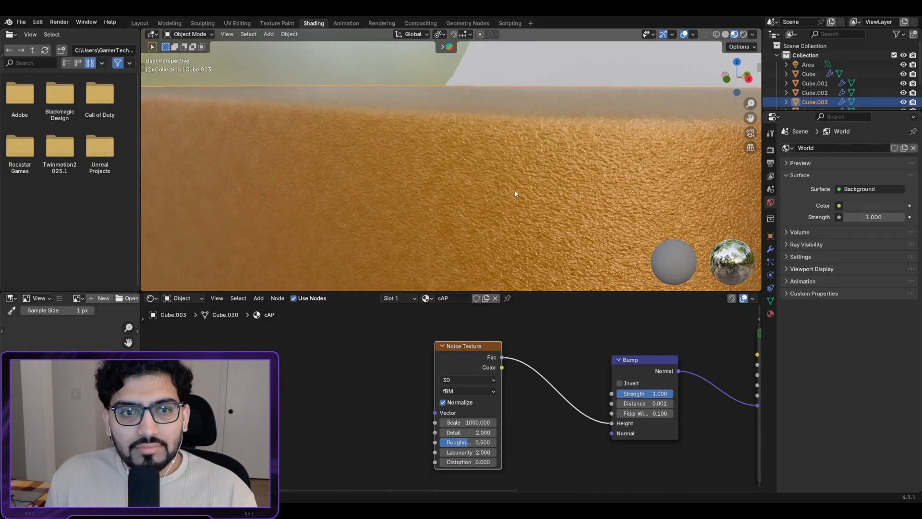
{"action": "mouse_move", "coordinate": [508, 199]}
{"action": "middle_mouse_down"}
{"action": "mouse_move", "coordinate": [531, 208]}
{"action": "mouse_move", "coordinate": [513, 230]}
{"action": "mouse_move", "coordinate": [491, 220]}
{"action": "mouse_move", "coordinate": [511, 181]}
{"action": "mouse_move", "coordinate": [499, 205]}
{"action": "mouse_move", "coordinate": [523, 205]}
{"action": "middle_mouse_up"}
{"action": "scroll", "coordinate": [520, 194], "scroll_direction": "down", "scroll_amount": 4}
{"action": "scroll", "coordinate": [524, 207], "scroll_direction": "up", "scroll_amount": 2}
{"action": "scroll", "coordinate": [525, 206], "scroll_direction": "up", "scroll_amount": 3}
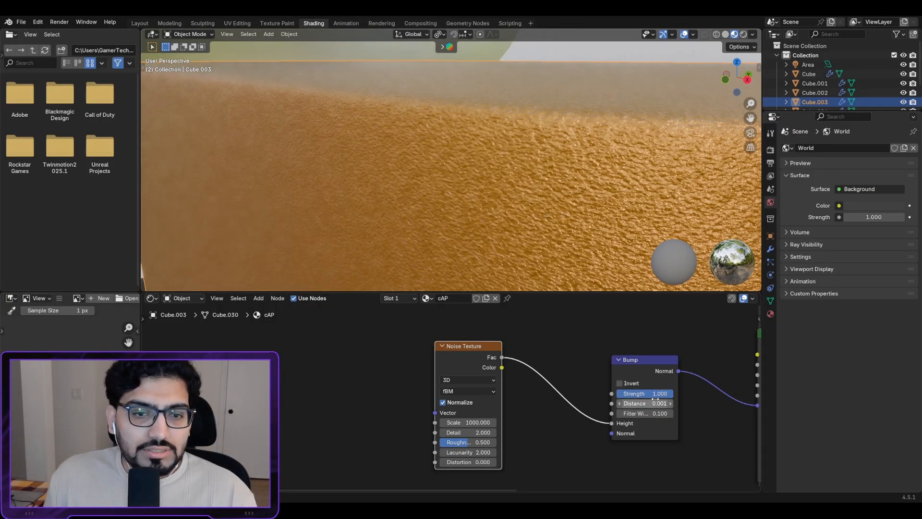
Step: Lower the Bump Strength to 0.204 and inspect the cap's subtle finish from several angles
{"action": "left_click_drag", "start_coordinate": [668, 394], "coordinate": [630, 393]}
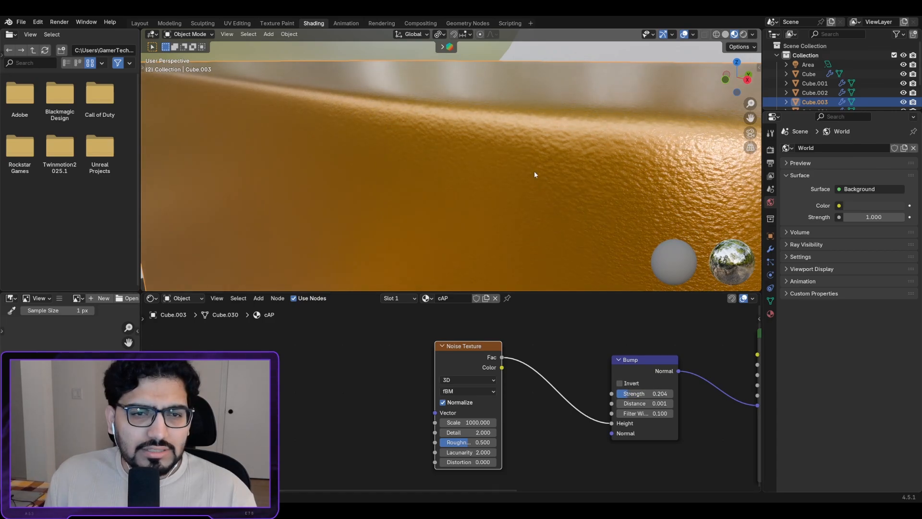
{"action": "scroll", "coordinate": [532, 168], "scroll_direction": "down", "scroll_amount": 5}
{"action": "middle_click_drag", "start_coordinate": [531, 166], "coordinate": [553, 175]}
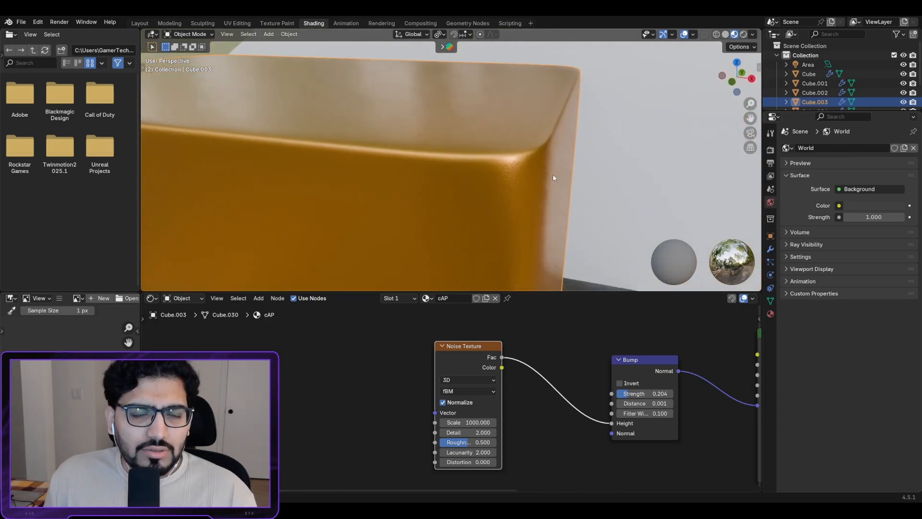
{"action": "scroll", "coordinate": [553, 175], "scroll_direction": "down", "scroll_amount": 8}
{"action": "scroll", "coordinate": [501, 174], "scroll_direction": "up", "scroll_amount": 5}
{"action": "middle_click_drag", "start_coordinate": [464, 173], "coordinate": [588, 102], "text": "shift"}
{"action": "middle_click_drag", "start_coordinate": [588, 102], "coordinate": [518, 199]}
{"action": "scroll", "coordinate": [578, 124], "scroll_direction": "up", "scroll_amount": 2}
{"action": "scroll", "coordinate": [517, 195], "scroll_direction": "up", "scroll_amount": 3}
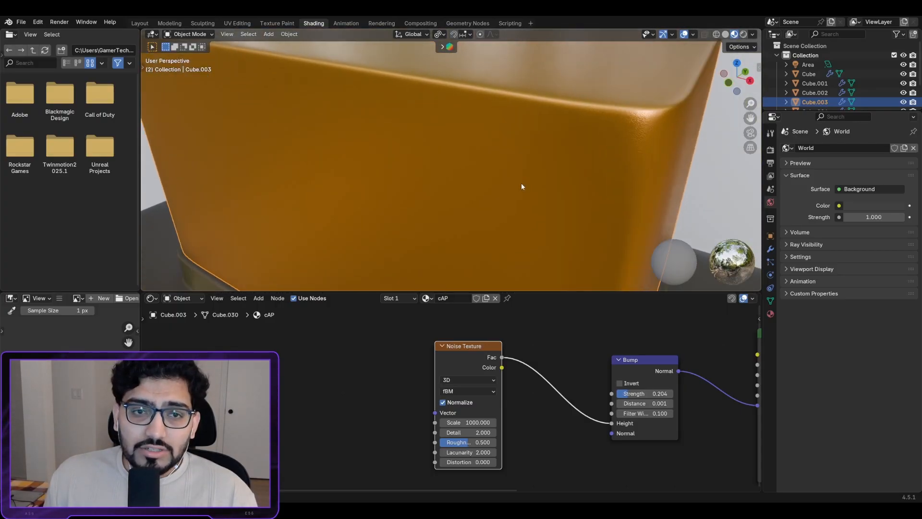
{"action": "scroll", "coordinate": [520, 187], "scroll_direction": "down", "scroll_amount": 5}
{"action": "middle_click_drag", "start_coordinate": [480, 183], "coordinate": [554, 110]}
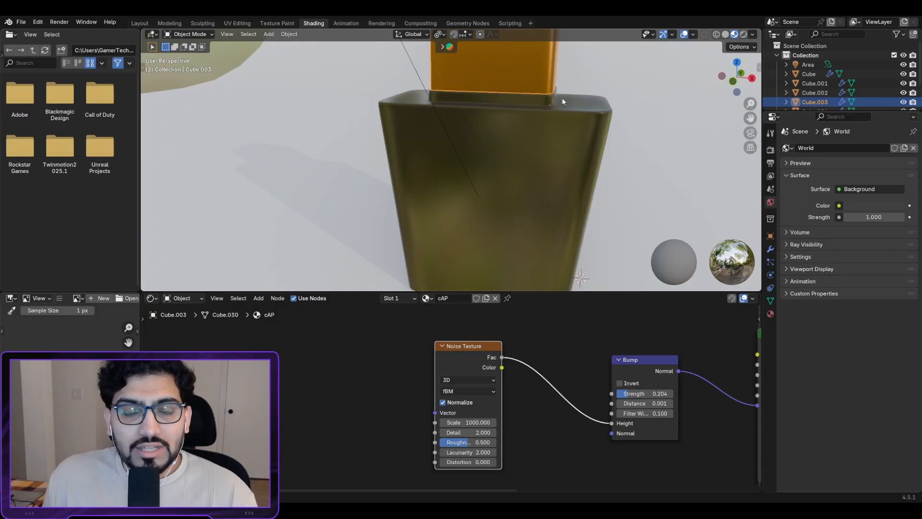
{"action": "middle_click_drag", "start_coordinate": [556, 94], "coordinate": [511, 198], "text": "shift"}
{"action": "scroll", "coordinate": [497, 155], "scroll_direction": "up", "scroll_amount": 7}
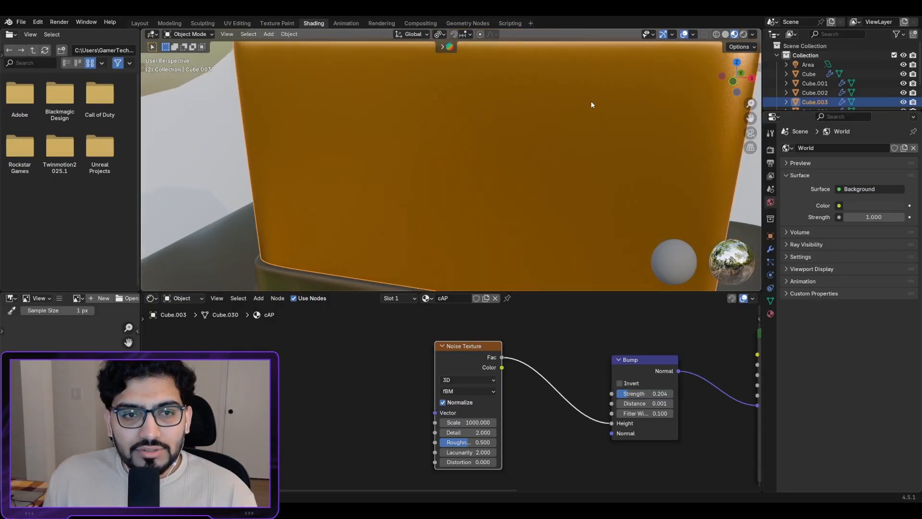
{"action": "middle_click_drag", "start_coordinate": [591, 100], "coordinate": [660, 79], "text": "shift"}
Step: Switch the viewport to Rendered shading to preview the bottle
{"action": "scroll", "coordinate": [659, 79], "scroll_direction": "down", "scroll_amount": 8}
{"action": "mouse_move", "coordinate": [465, 266]}
{"action": "middle_mouse_down", "text": "shift"}
{"action": "mouse_move", "coordinate": [580, 100]}
{"action": "mouse_move", "coordinate": [468, 161]}
{"action": "mouse_move", "coordinate": [452, 181]}
{"action": "middle_mouse_up", "text": "shift"}
{"action": "left_click", "coordinate": [744, 35]}
{"action": "scroll", "coordinate": [576, 116], "scroll_direction": "down", "scroll_amount": 3}
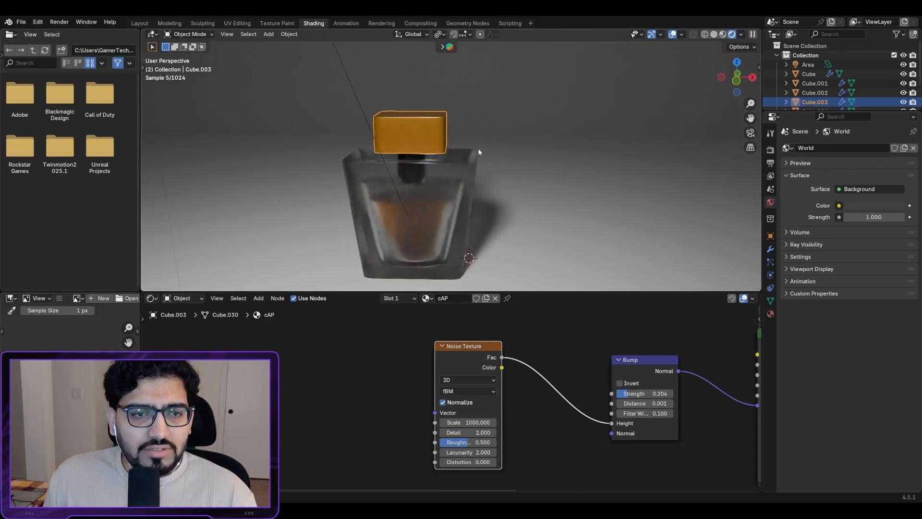
Step: From a top-down view, select the Area light and scale it to about 3.75
{"action": "scroll", "coordinate": [454, 158], "scroll_direction": "down", "scroll_amount": 9}
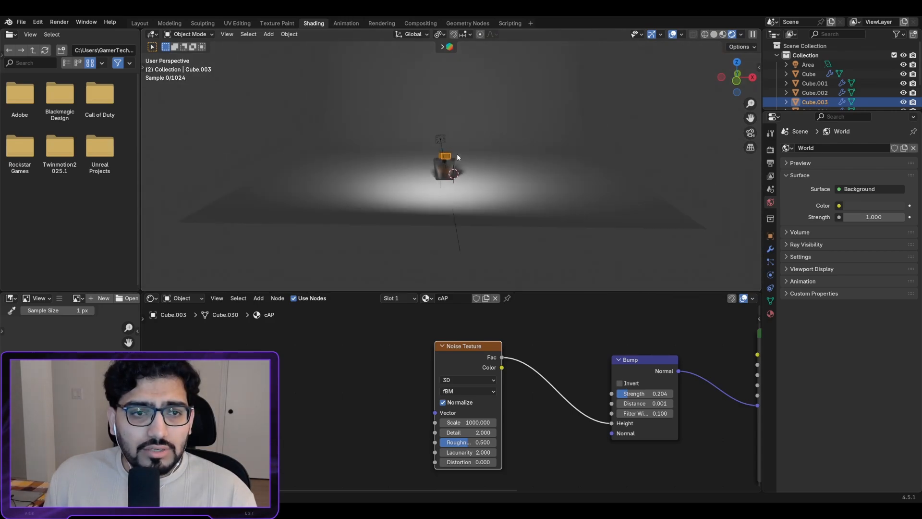
{"action": "middle_click_drag", "start_coordinate": [457, 154], "coordinate": [484, 197]}
{"action": "scroll", "coordinate": [453, 163], "scroll_direction": "up", "scroll_amount": 7}
{"action": "scroll", "coordinate": [485, 190], "scroll_direction": "down", "scroll_amount": 2}
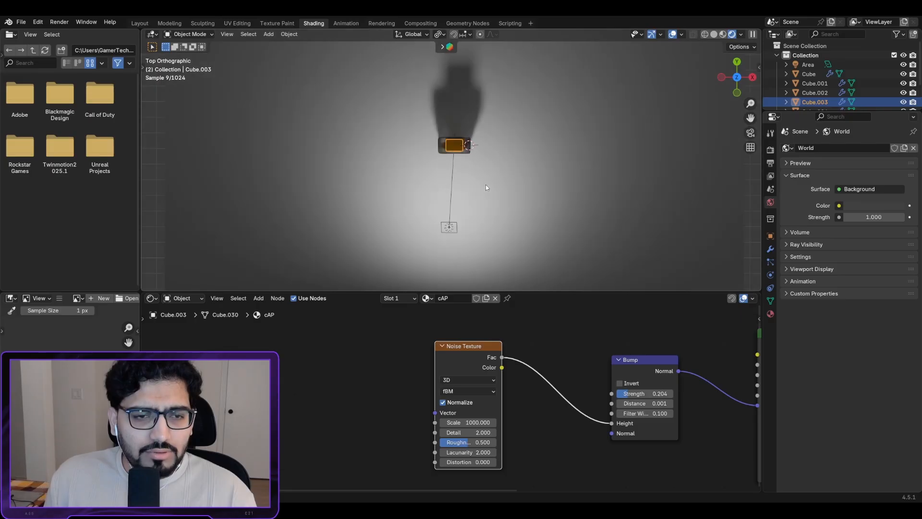
{"action": "left_click", "coordinate": [450, 228]}
{"action": "key", "text": "s"}
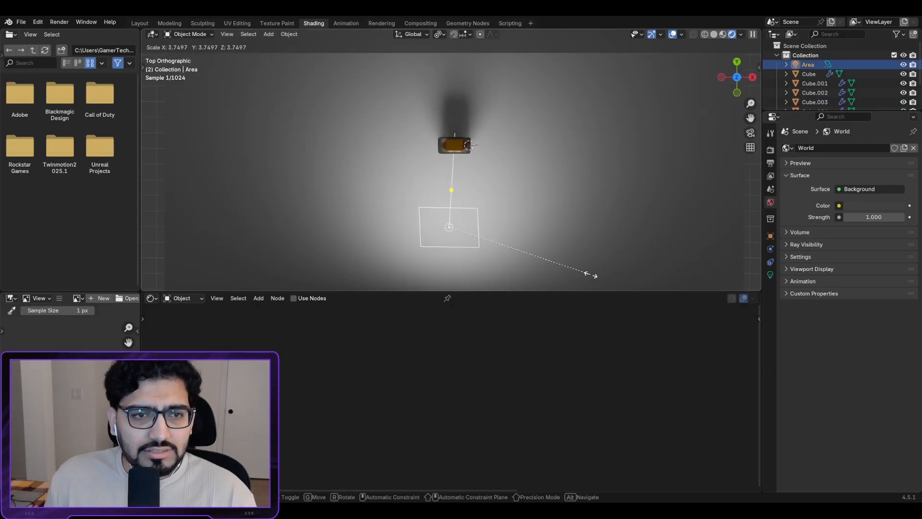
Step: Confirm the light's size, then duplicate it to the right, aimed at the bottle
{"action": "left_click", "coordinate": [569, 265]}
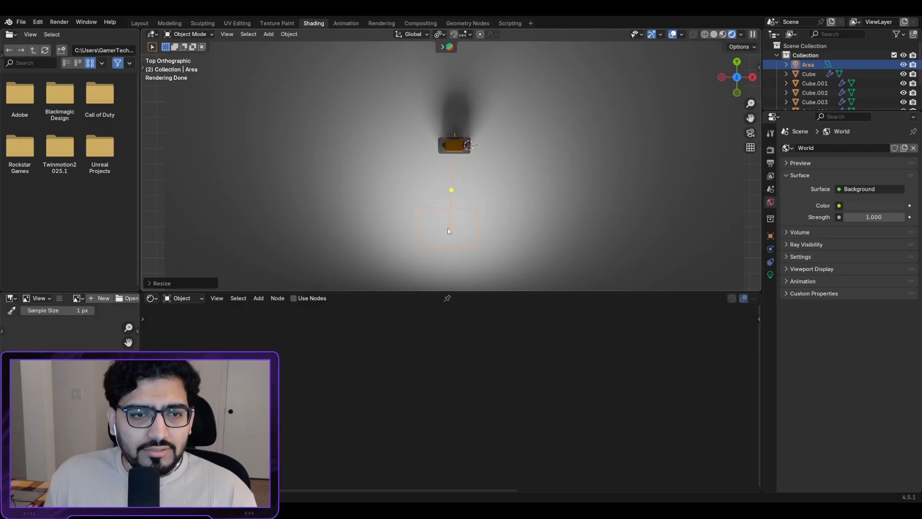
{"action": "key", "text": "shift+d"}
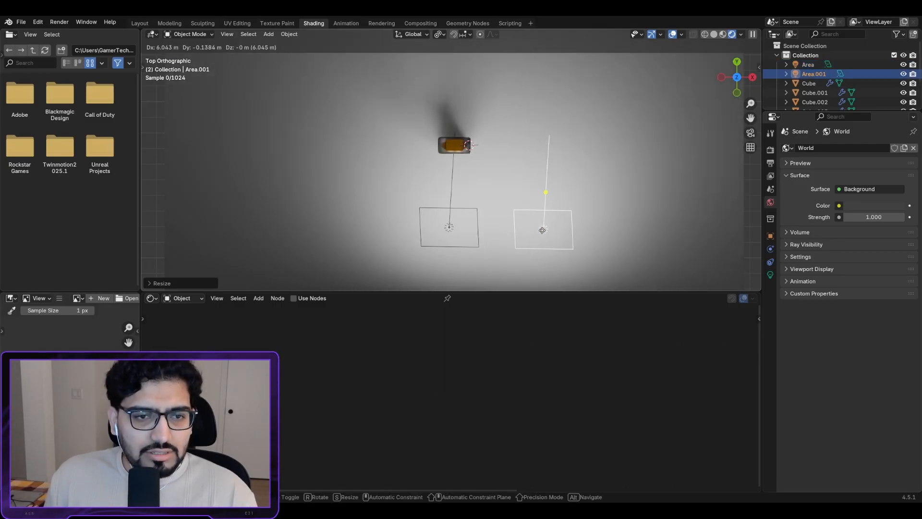
{"action": "left_click", "coordinate": [549, 229]}
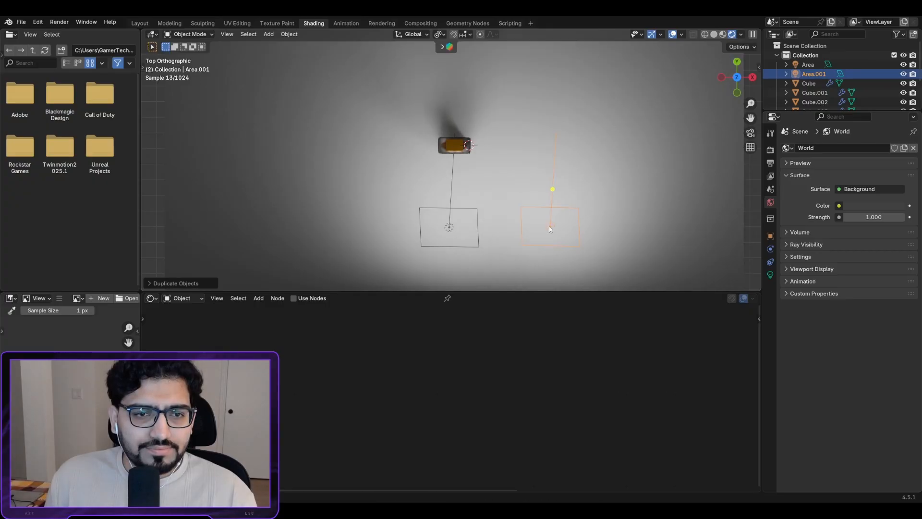
{"action": "left_click_drag", "start_coordinate": [554, 189], "coordinate": [434, 128]}
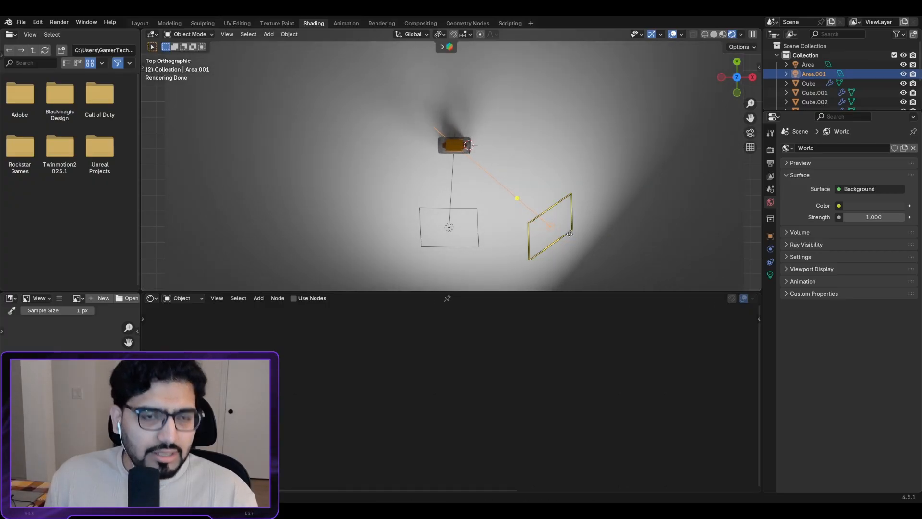
Step: Duplicate a third area light at the upper left, aimed at the bottle
{"action": "key", "text": "shift+d"}
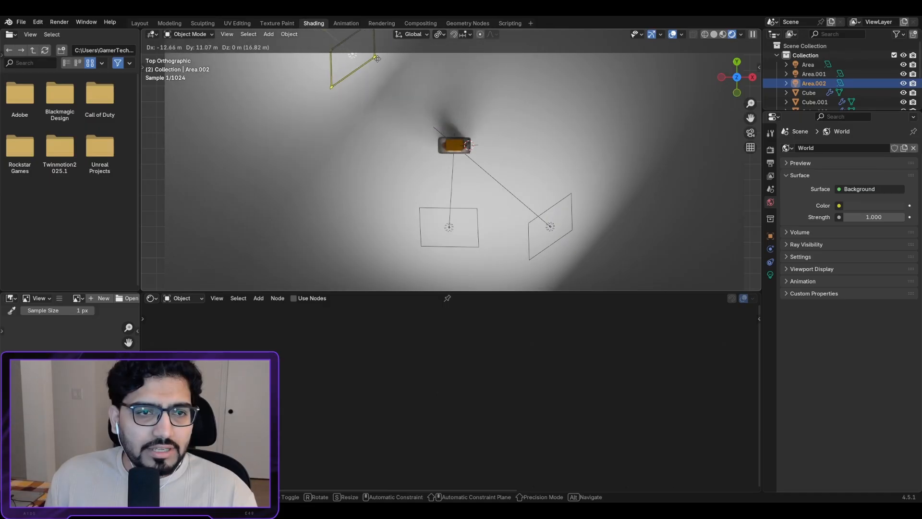
{"action": "left_click", "coordinate": [379, 55]}
{"action": "scroll", "coordinate": [414, 95], "scroll_direction": "down", "scroll_amount": 1}
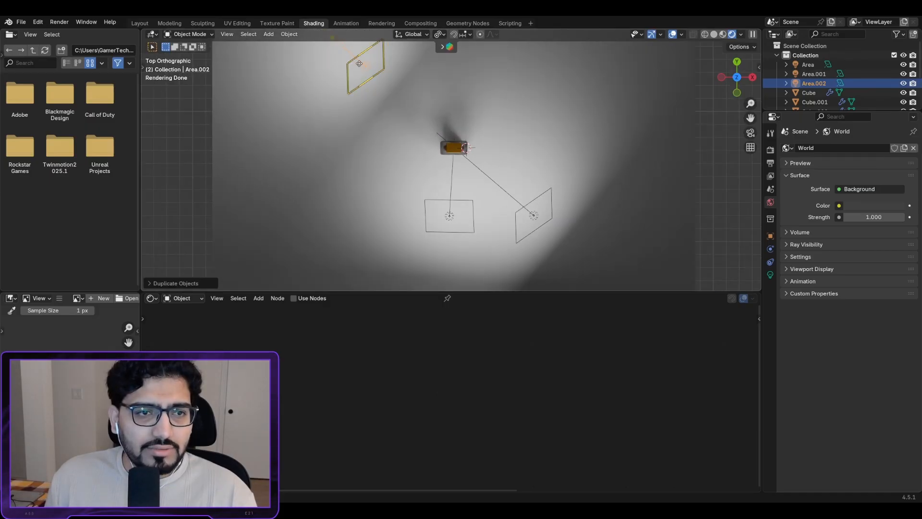
{"action": "scroll", "coordinate": [396, 100], "scroll_direction": "down", "scroll_amount": 2}
{"action": "left_click_drag", "start_coordinate": [359, 67], "coordinate": [453, 152]}
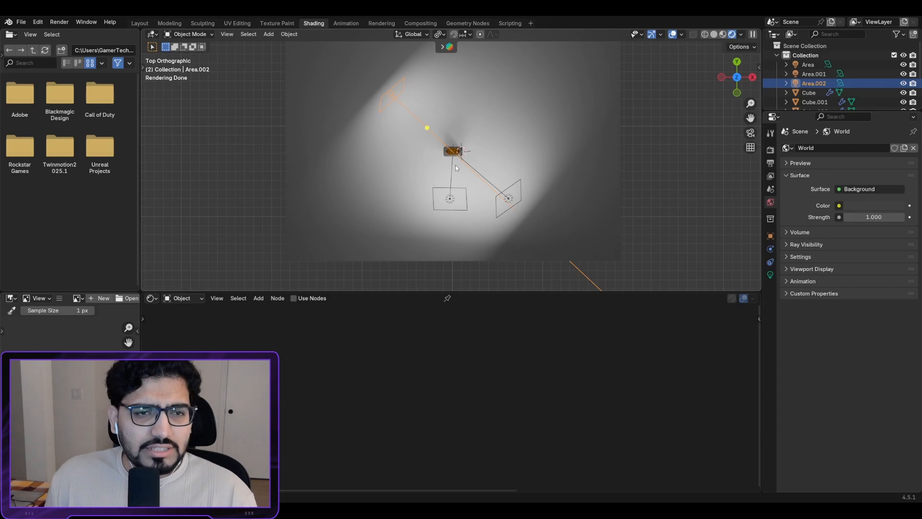
{"action": "scroll", "coordinate": [455, 160], "scroll_direction": "up", "scroll_amount": 2}
{"action": "scroll", "coordinate": [456, 160], "scroll_direction": "down", "scroll_amount": 1}
Step: Duplicate a fourth light, Area.003, at the lower left, aimed at the bottle
{"action": "key", "text": "shift+d"}
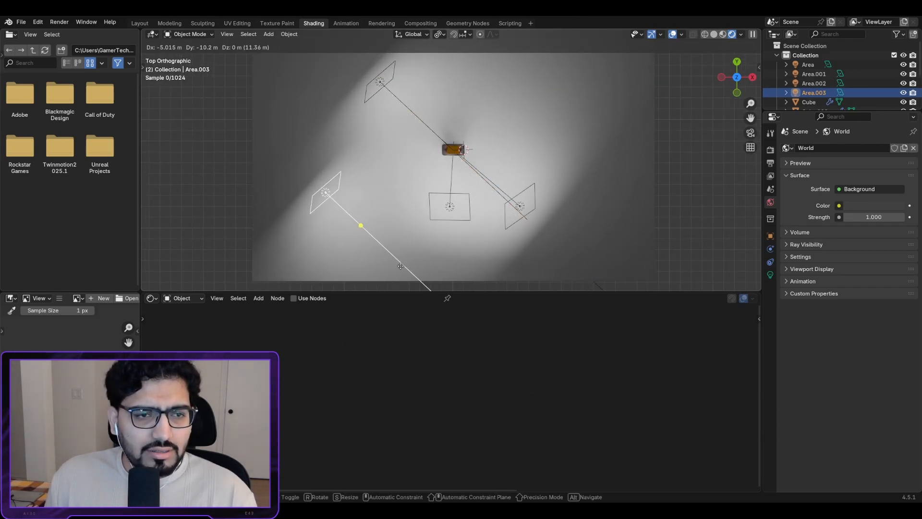
{"action": "left_click", "coordinate": [409, 274]}
{"action": "left_click_drag", "start_coordinate": [368, 231], "coordinate": [467, 146]}
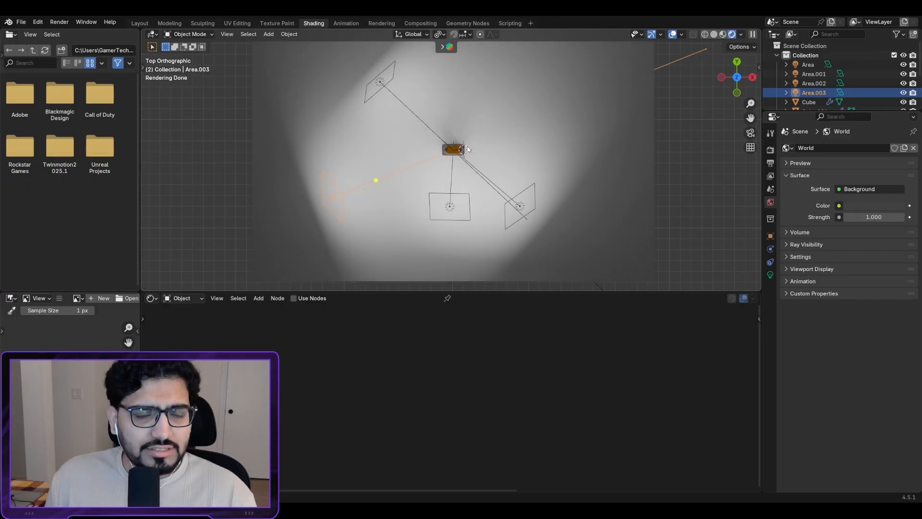
{"action": "scroll", "coordinate": [468, 146], "scroll_direction": "up", "scroll_amount": 4}
{"action": "middle_click_drag", "start_coordinate": [462, 154], "coordinate": [464, 174], "text": "shift"}
{"action": "scroll", "coordinate": [462, 91], "scroll_direction": "up", "scroll_amount": 4}
{"action": "scroll", "coordinate": [467, 136], "scroll_direction": "down", "scroll_amount": 6}
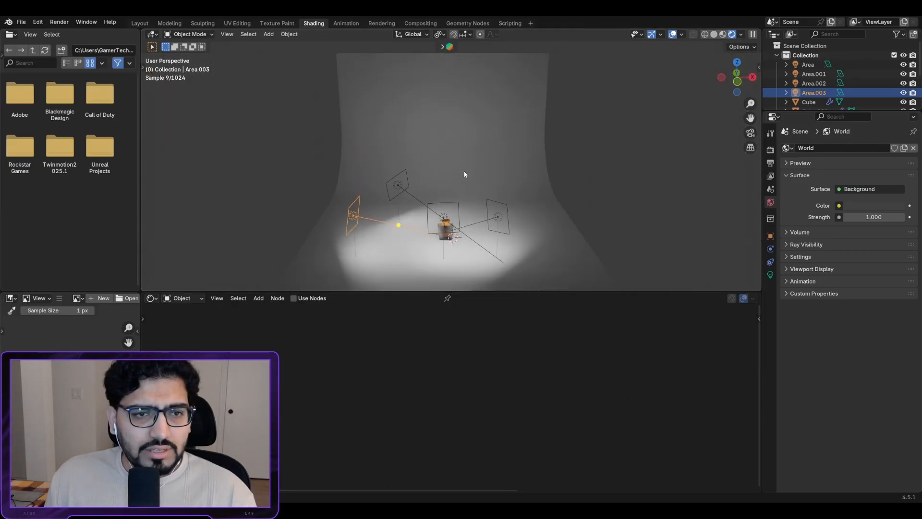
Step: Move the Area light back along Y and tilt it from Right view onto the bottle
{"action": "left_click", "coordinate": [443, 219]}
{"action": "scroll", "coordinate": [444, 228], "scroll_direction": "up", "scroll_amount": 1}
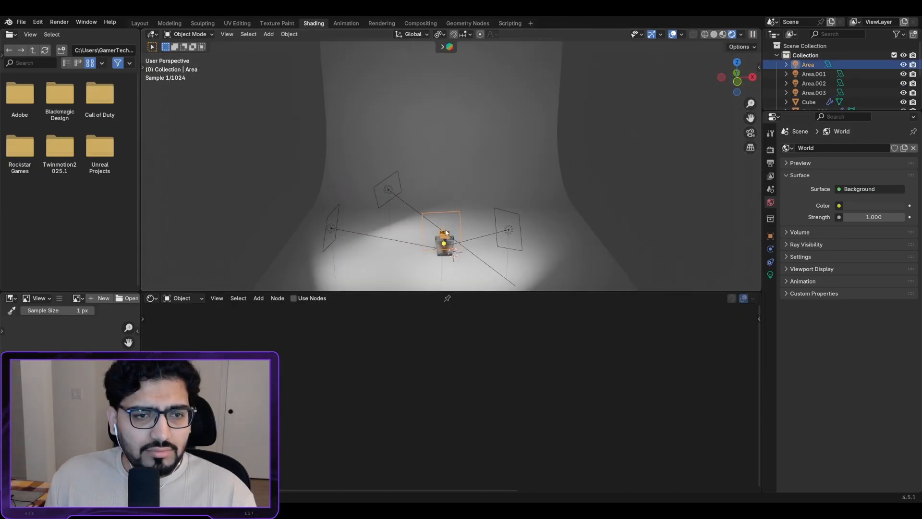
{"action": "key", "text": "g"}
{"action": "key", "text": "x"}
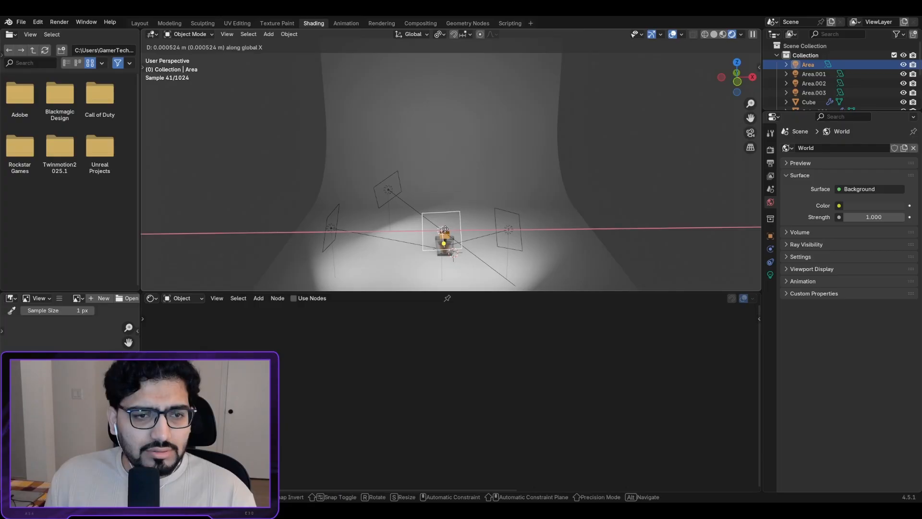
{"action": "key", "text": "y"}
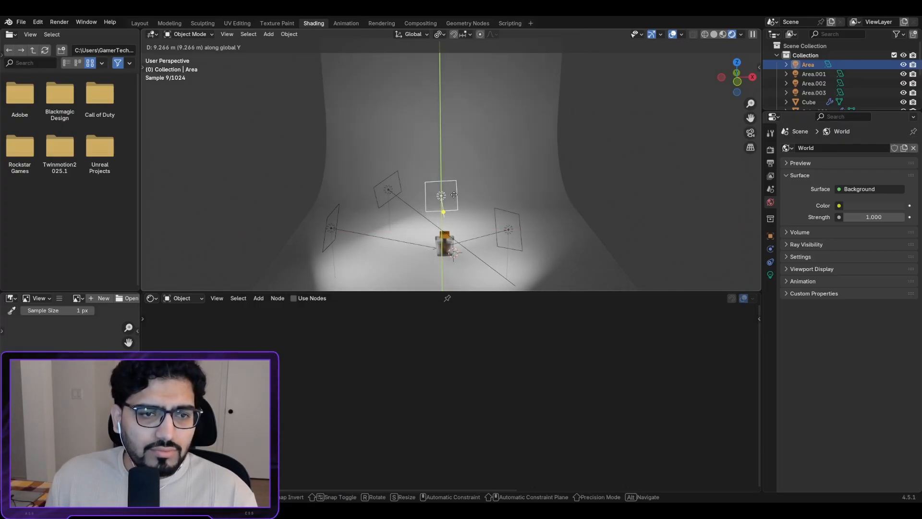
{"action": "left_click", "coordinate": [451, 185]}
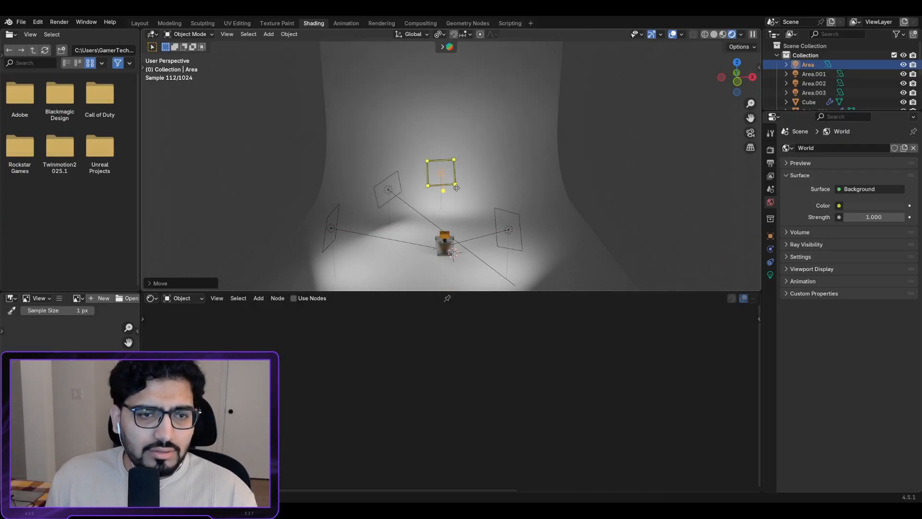
{"action": "middle_click_drag", "start_coordinate": [451, 185], "coordinate": [340, 182]}
{"action": "key", "text": "KP_3"}
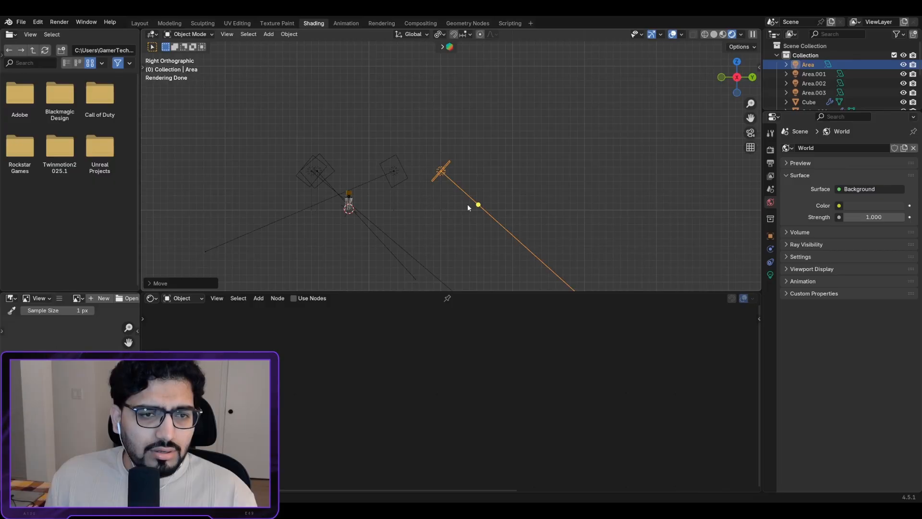
{"action": "left_click_drag", "start_coordinate": [468, 206], "coordinate": [356, 200]}
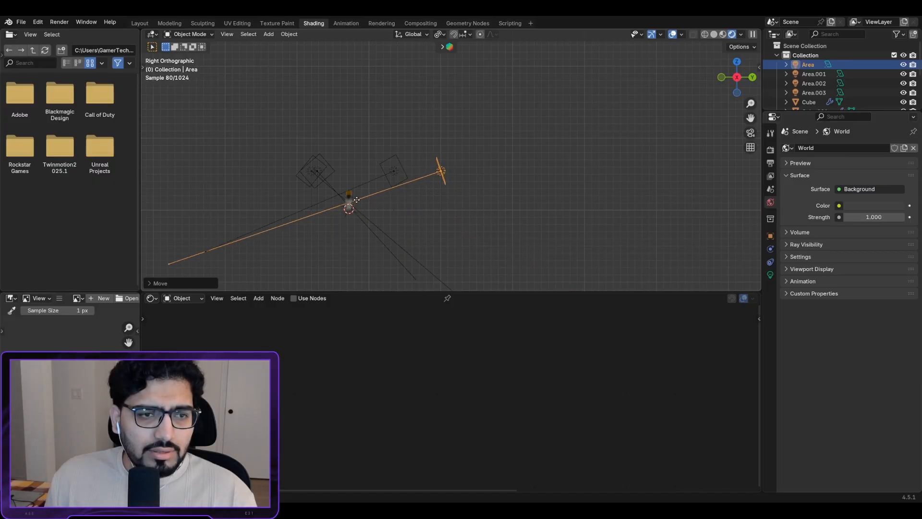
{"action": "middle_click_drag", "start_coordinate": [356, 199], "coordinate": [441, 171]}
{"action": "scroll", "coordinate": [418, 150], "scroll_direction": "up", "scroll_amount": 4}
{"action": "scroll", "coordinate": [440, 154], "scroll_direction": "down", "scroll_amount": 6}
Step: Select Area.001, Area.002 and Area.003 together and orbit to check the lighting
{"action": "left_click", "coordinate": [548, 103]}
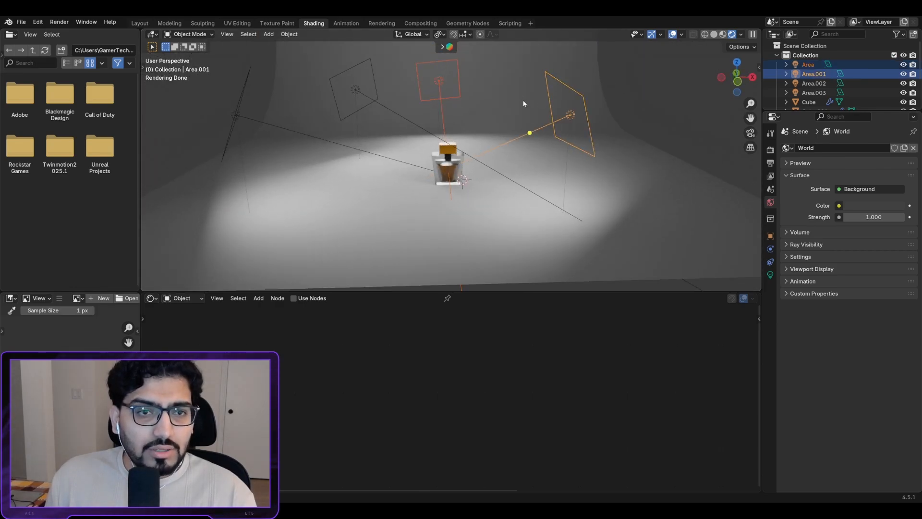
{"action": "left_click", "coordinate": [359, 88], "text": "shift"}
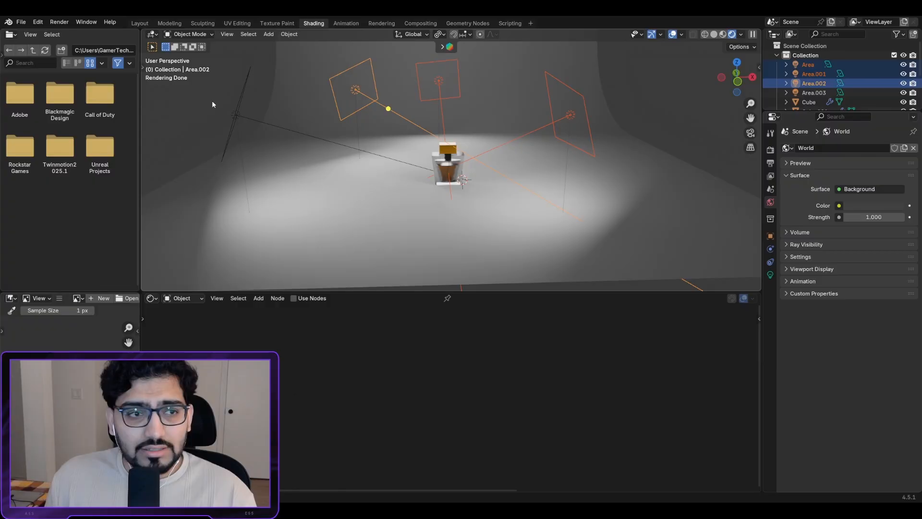
{"action": "left_click", "coordinate": [241, 106], "text": "shift"}
{"action": "middle_click_drag", "start_coordinate": [367, 141], "coordinate": [405, 166]}
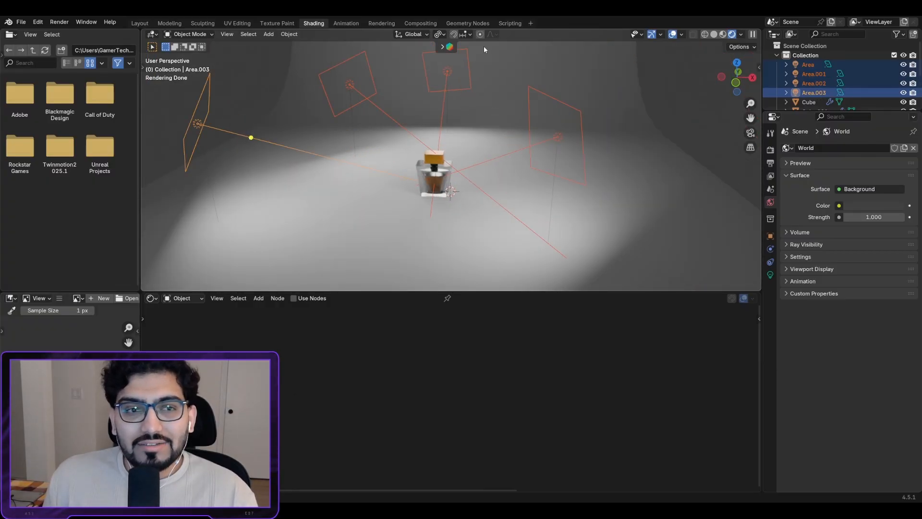
{"action": "scroll", "coordinate": [408, 178], "scroll_direction": "up", "scroll_amount": 4}
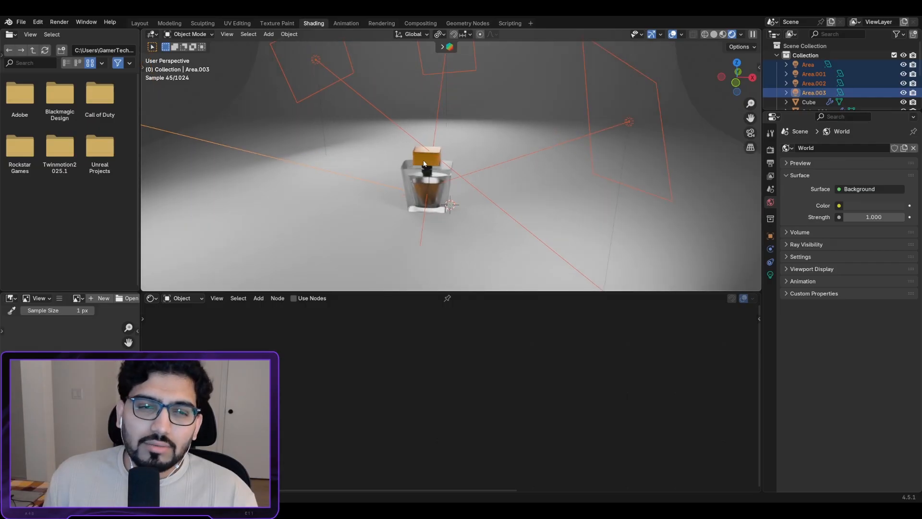
{"action": "scroll", "coordinate": [457, 163], "scroll_direction": "down", "scroll_amount": 2}
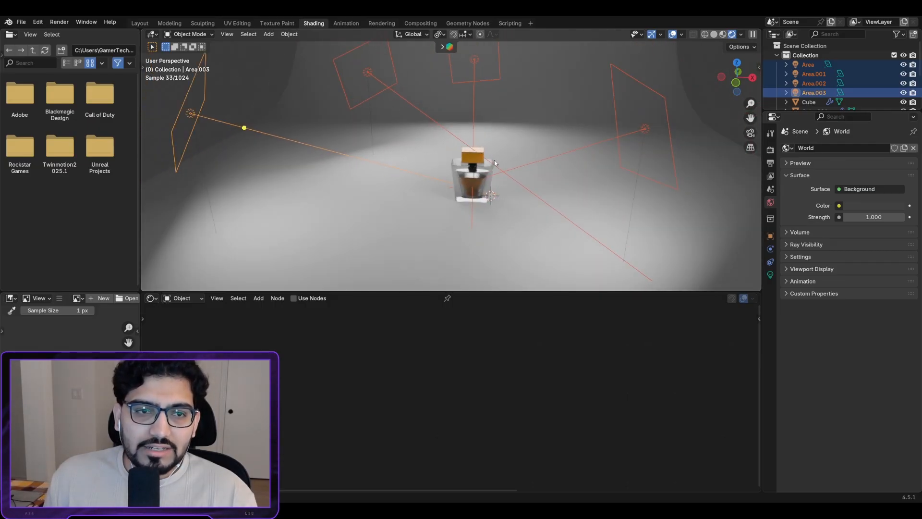
{"action": "middle_click_drag", "start_coordinate": [498, 162], "coordinate": [475, 182]}
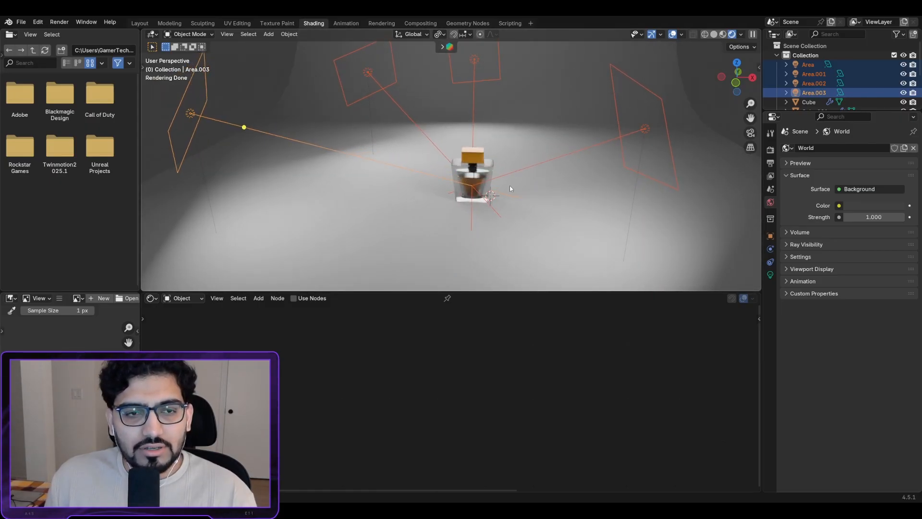
Step: Select only the right-hand light Area.001 and zoom in around the bottle
{"action": "left_click", "coordinate": [643, 130]}
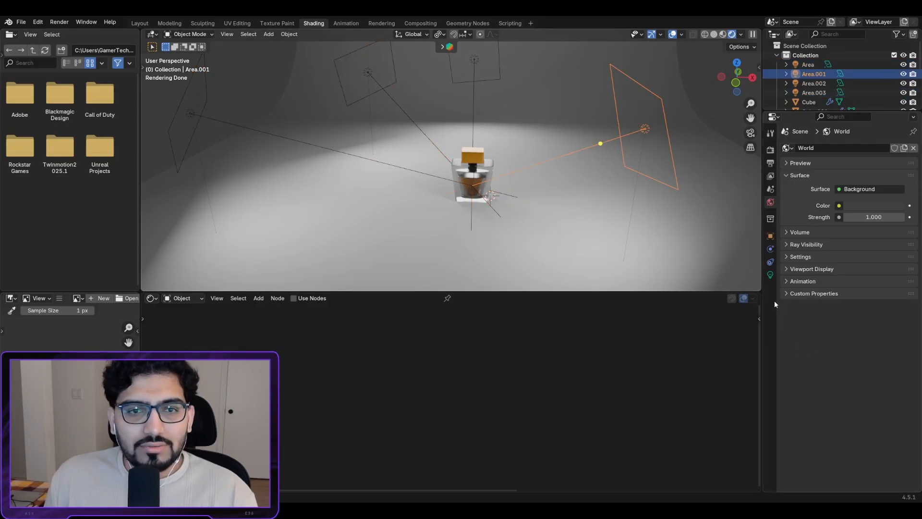
{"action": "scroll", "coordinate": [508, 120], "scroll_direction": "down", "scroll_amount": 4}
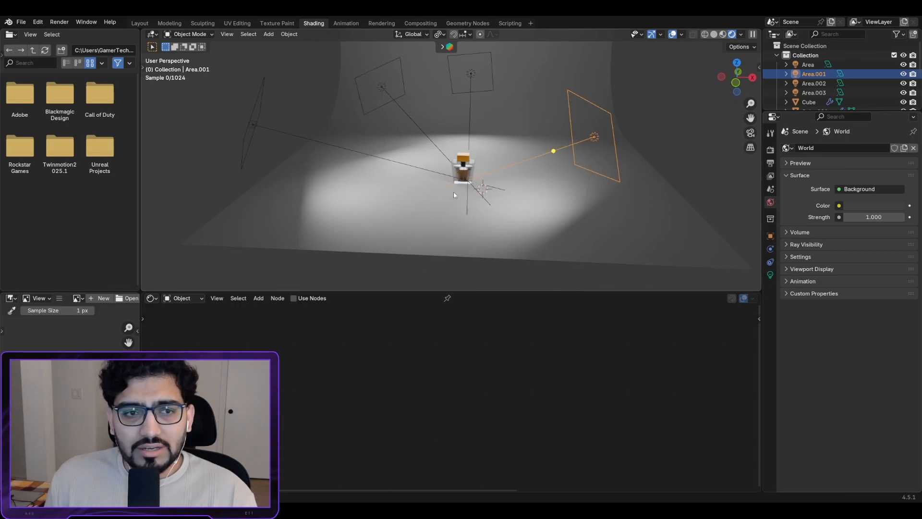
{"action": "scroll", "coordinate": [451, 163], "scroll_direction": "up", "scroll_amount": 8}
{"action": "scroll", "coordinate": [480, 139], "scroll_direction": "up", "scroll_amount": 3}
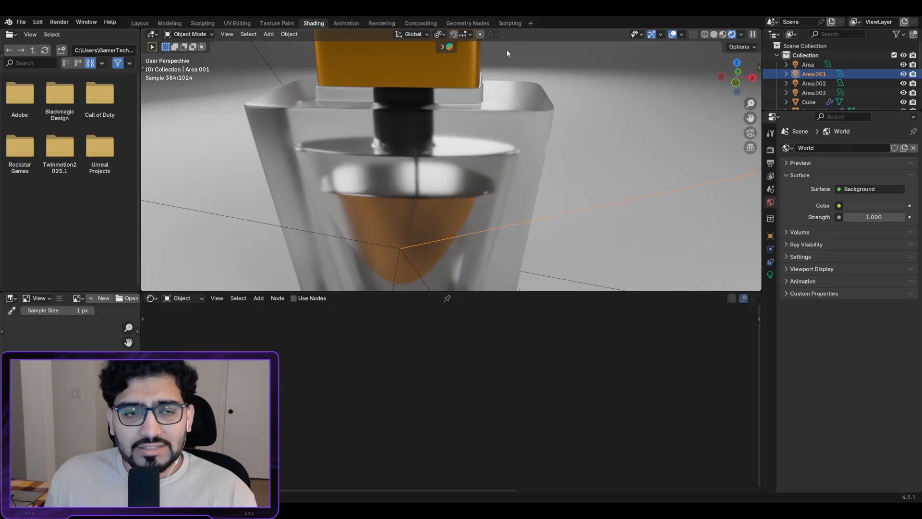
{"action": "scroll", "coordinate": [495, 120], "scroll_direction": "down", "scroll_amount": 10}
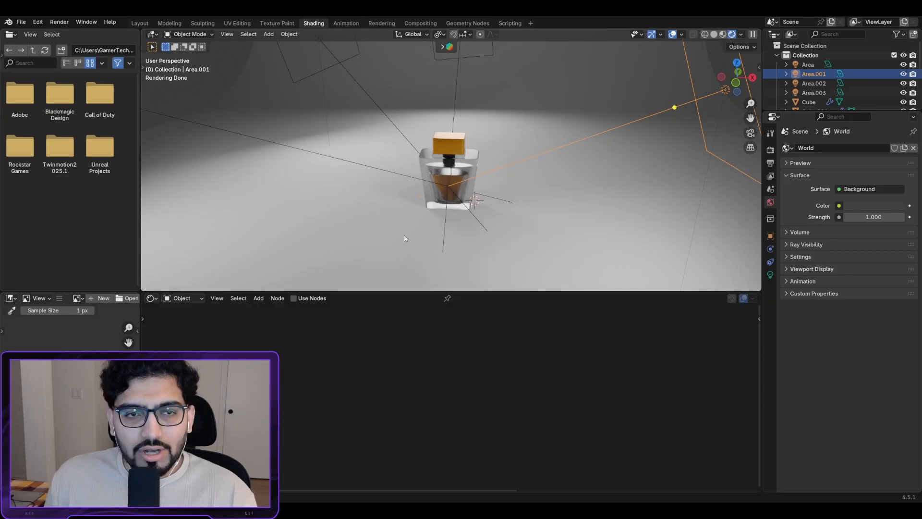
{"action": "scroll", "coordinate": [410, 145], "scroll_direction": "down", "scroll_amount": 2}
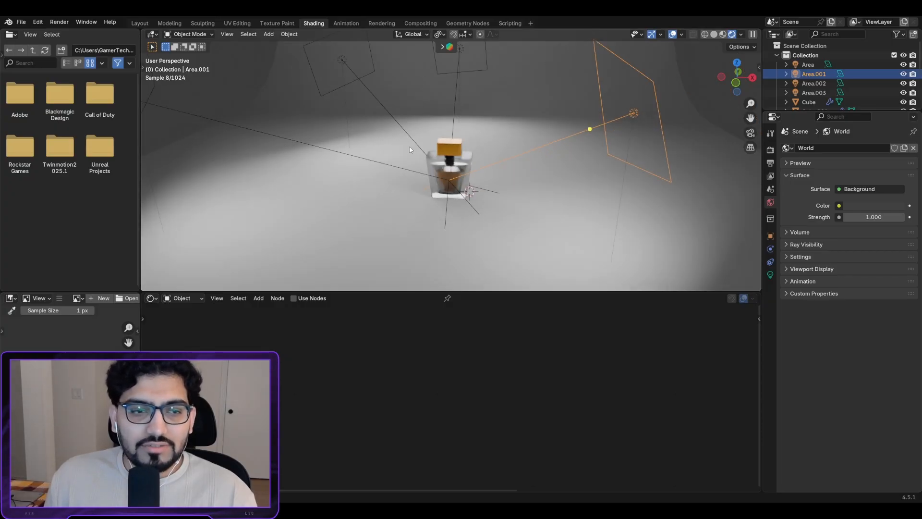
{"action": "scroll", "coordinate": [410, 146], "scroll_direction": "up", "scroll_amount": 2}
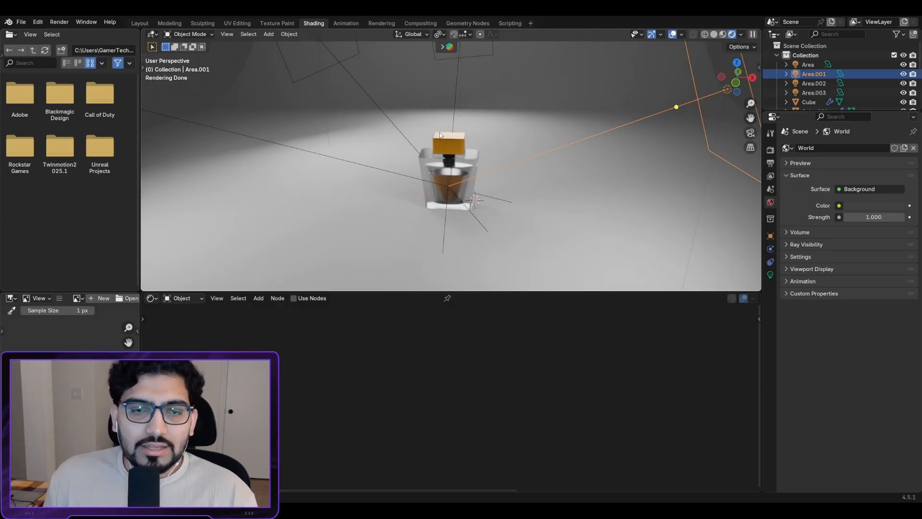
{"action": "scroll", "coordinate": [439, 132], "scroll_direction": "down", "scroll_amount": 1}
{"action": "scroll", "coordinate": [466, 148], "scroll_direction": "up", "scroll_amount": 3}
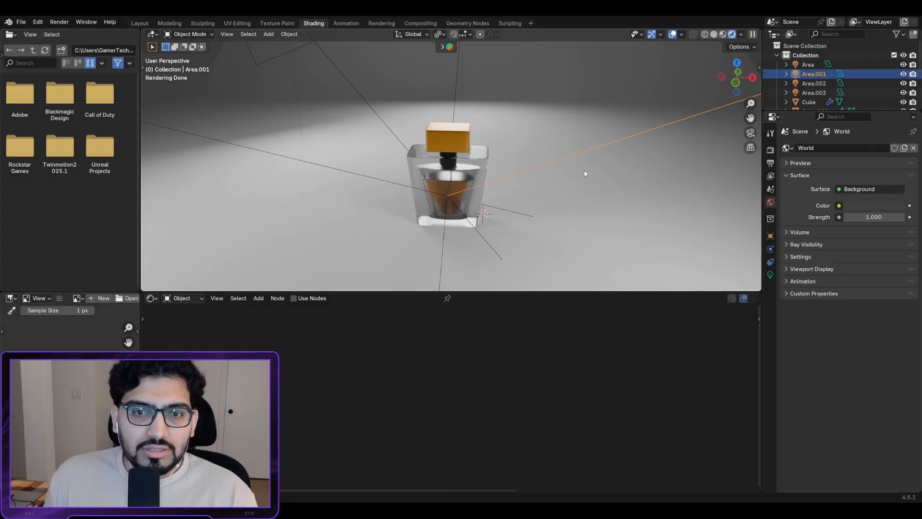
{"action": "scroll", "coordinate": [548, 159], "scroll_direction": "down", "scroll_amount": 2}
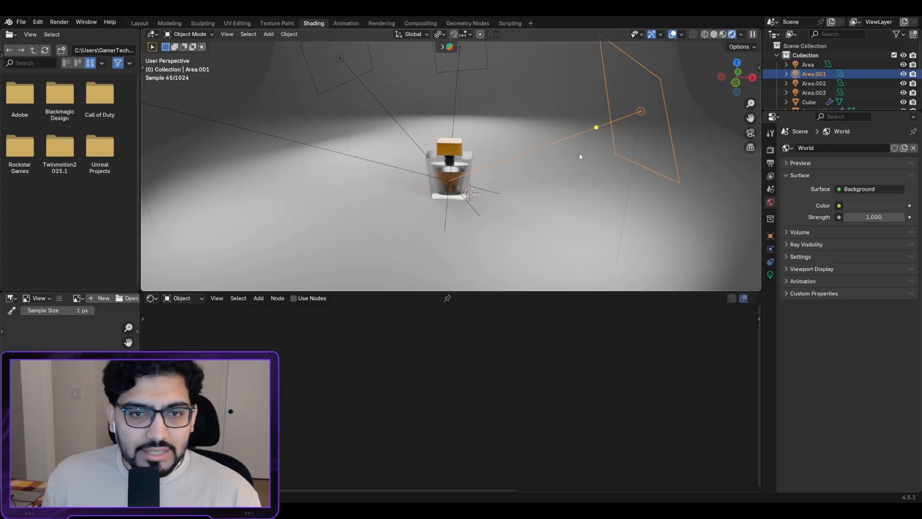
Step: Change Area.001 and the top Area light to the Disk shape
{"action": "left_click", "coordinate": [770, 275]}
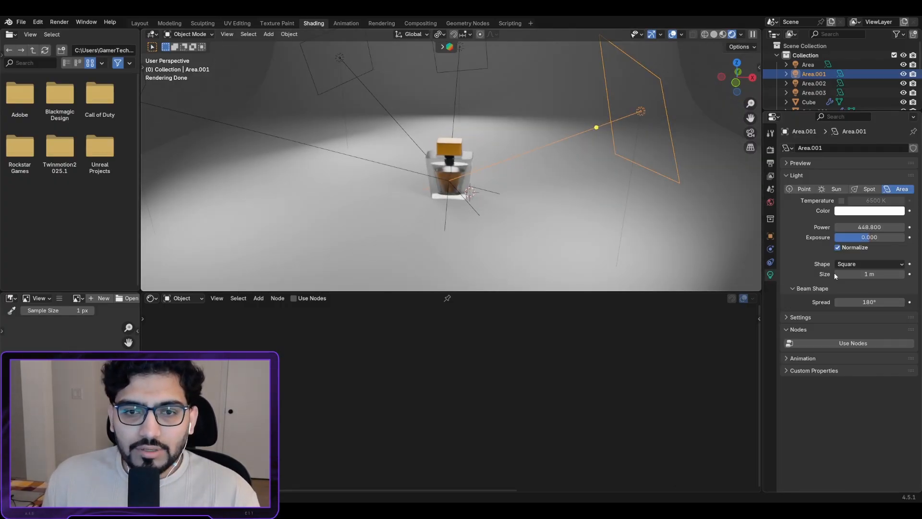
{"action": "left_click", "coordinate": [857, 265]}
{"action": "left_click", "coordinate": [856, 293]}
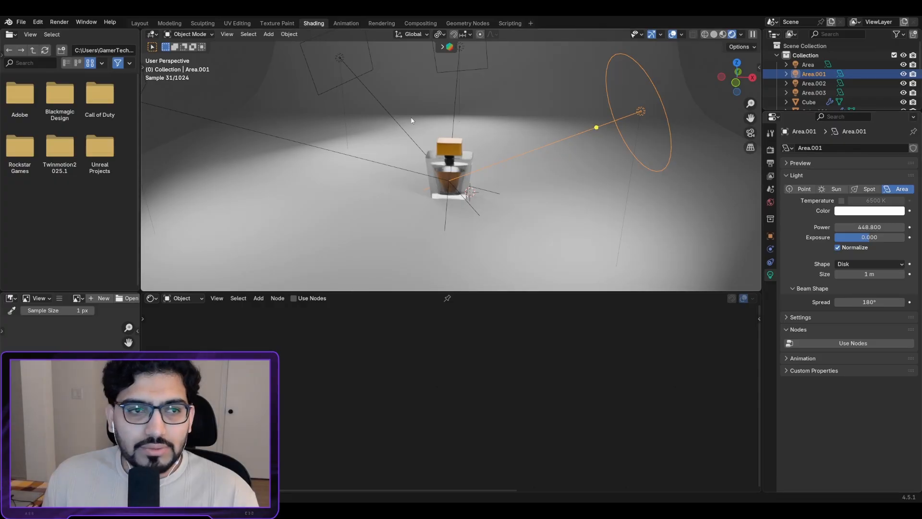
{"action": "middle_click_drag", "start_coordinate": [412, 120], "coordinate": [441, 78]}
{"action": "left_click", "coordinate": [453, 89]}
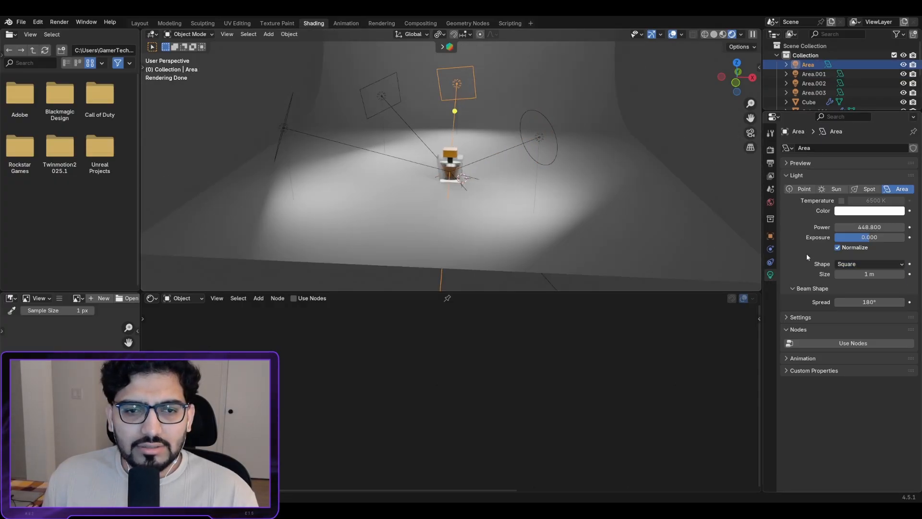
{"action": "left_click", "coordinate": [861, 264]}
{"action": "left_click", "coordinate": [857, 295]}
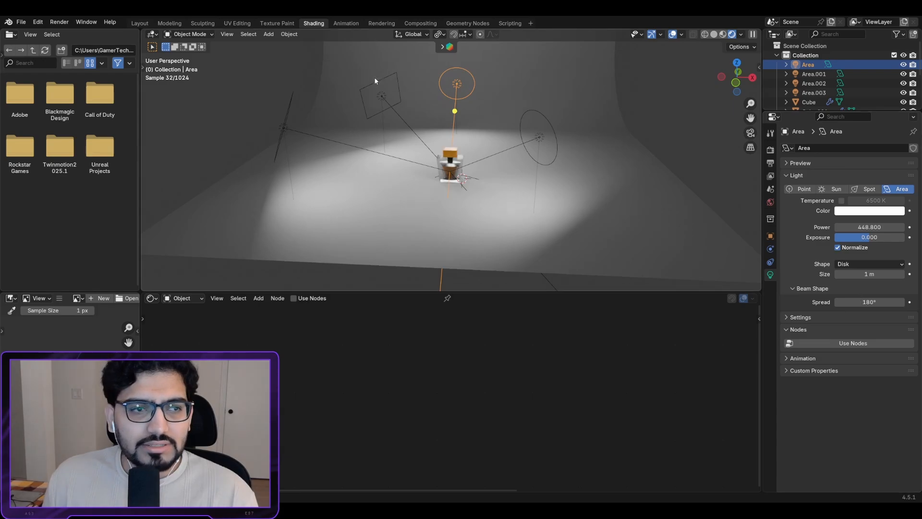
Step: Make Area.002 and the left Area.003 1 m Disk lights, then select the top light
{"action": "left_click", "coordinate": [382, 96]}
{"action": "left_click", "coordinate": [855, 265]}
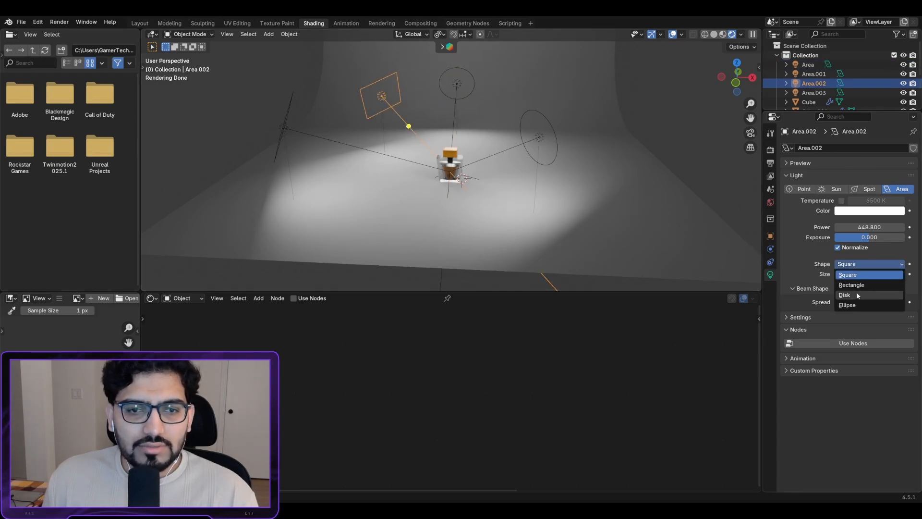
{"action": "left_click", "coordinate": [858, 294]}
{"action": "left_click", "coordinate": [289, 134]}
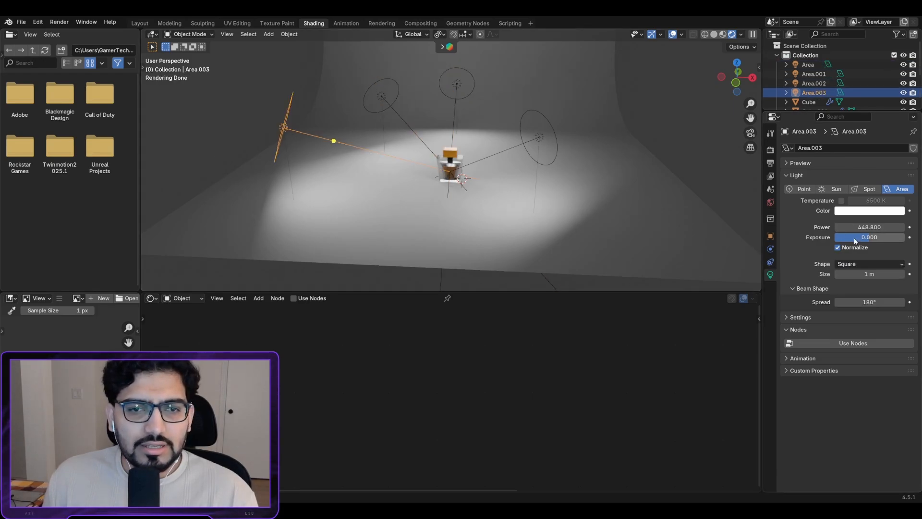
{"action": "left_click", "coordinate": [854, 265]}
{"action": "left_click", "coordinate": [858, 295]}
{"action": "scroll", "coordinate": [445, 133], "scroll_direction": "up", "scroll_amount": 8}
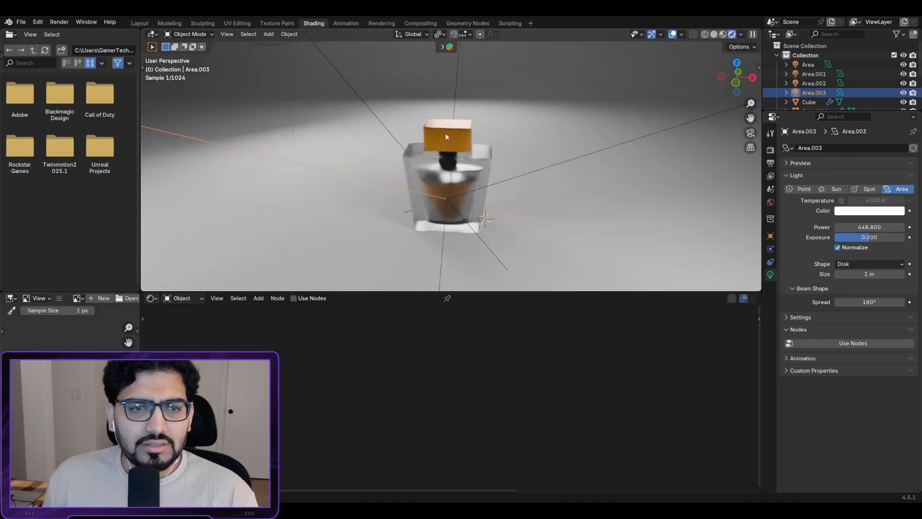
{"action": "scroll", "coordinate": [482, 70], "scroll_direction": "down", "scroll_amount": 2}
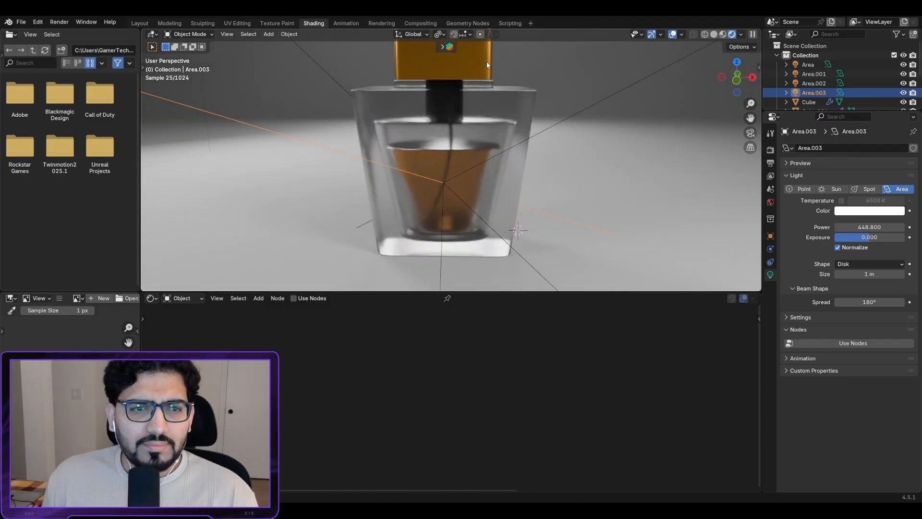
{"action": "scroll", "coordinate": [486, 62], "scroll_direction": "down", "scroll_amount": 4}
{"action": "scroll", "coordinate": [474, 96], "scroll_direction": "down", "scroll_amount": 5}
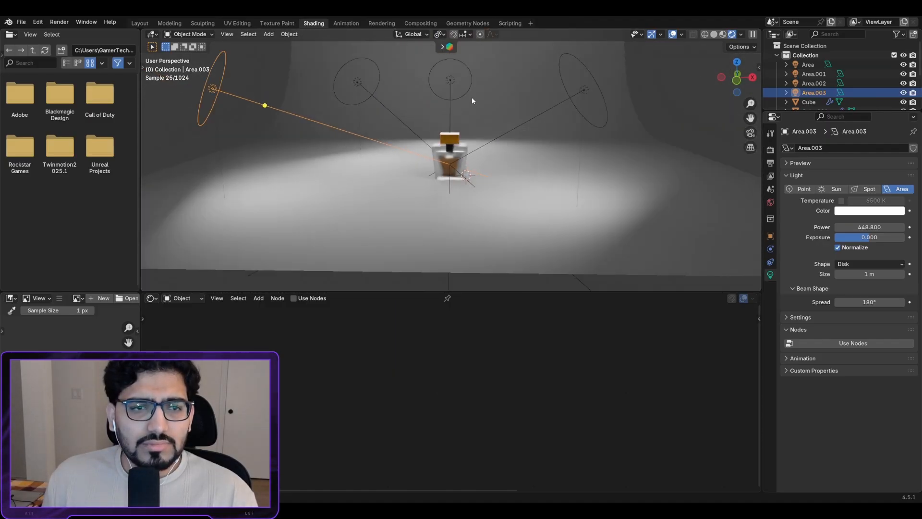
{"action": "left_click", "coordinate": [450, 81]}
Step: Raise the top Area light about 3.69 m along Z, directly above the bottle
{"action": "key", "text": "g"}
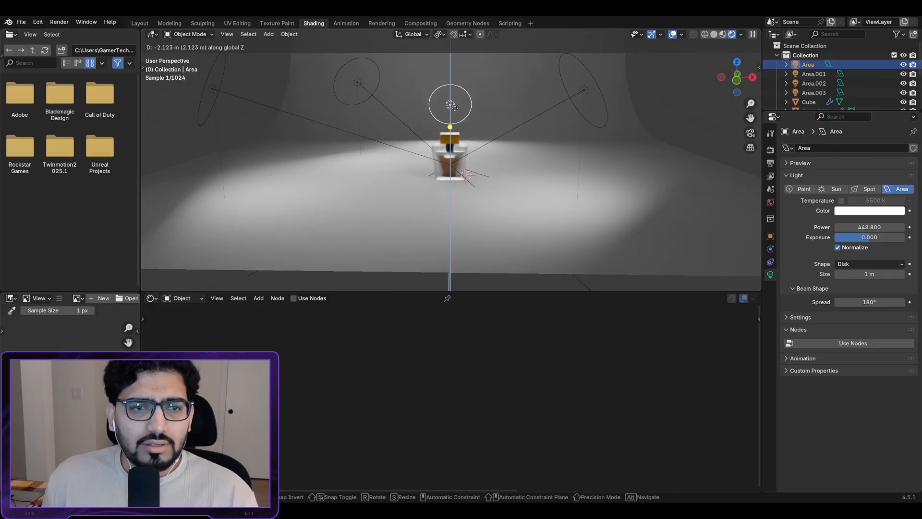
{"action": "left_click", "coordinate": [455, 115]}
{"action": "scroll", "coordinate": [455, 115], "scroll_direction": "up", "scroll_amount": 5}
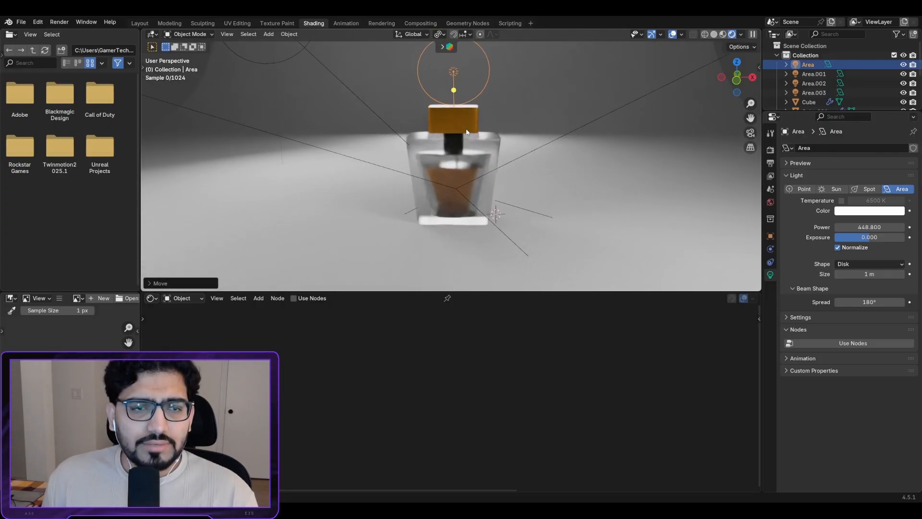
{"action": "key", "text": "g"}
{"action": "key", "text": "z"}
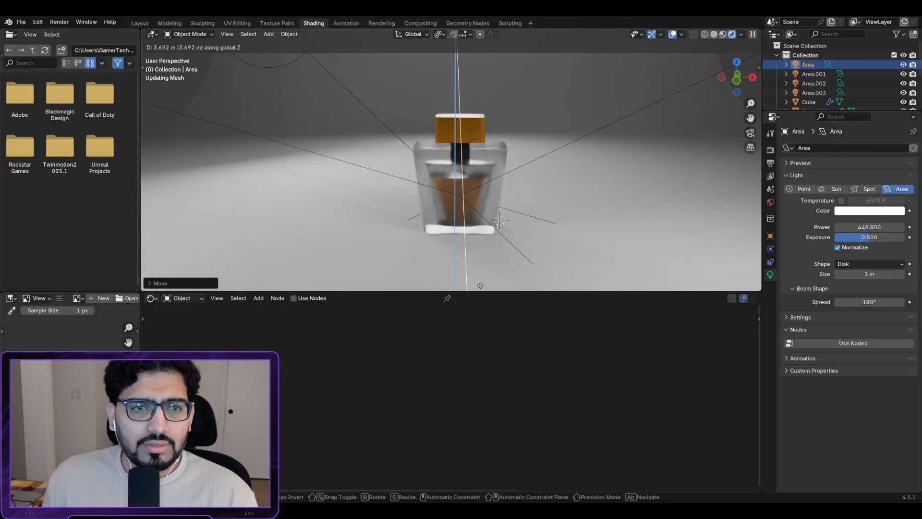
{"action": "left_click", "coordinate": [491, 262]}
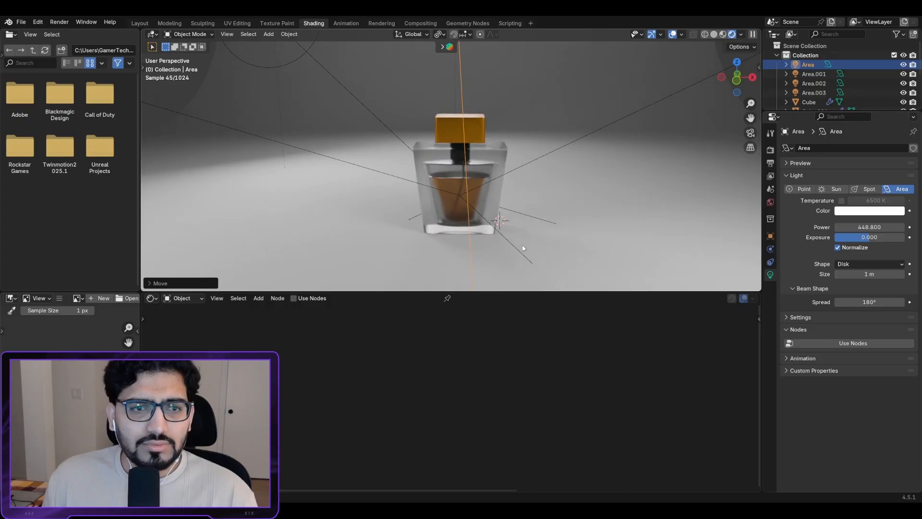
{"action": "scroll", "coordinate": [514, 163], "scroll_direction": "down", "scroll_amount": 5}
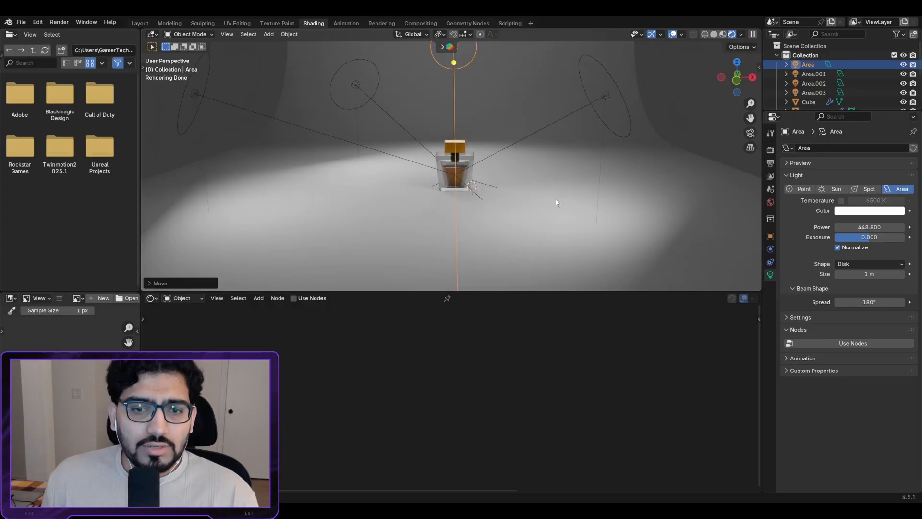
{"action": "middle_click_drag", "start_coordinate": [558, 190], "coordinate": [537, 175]}
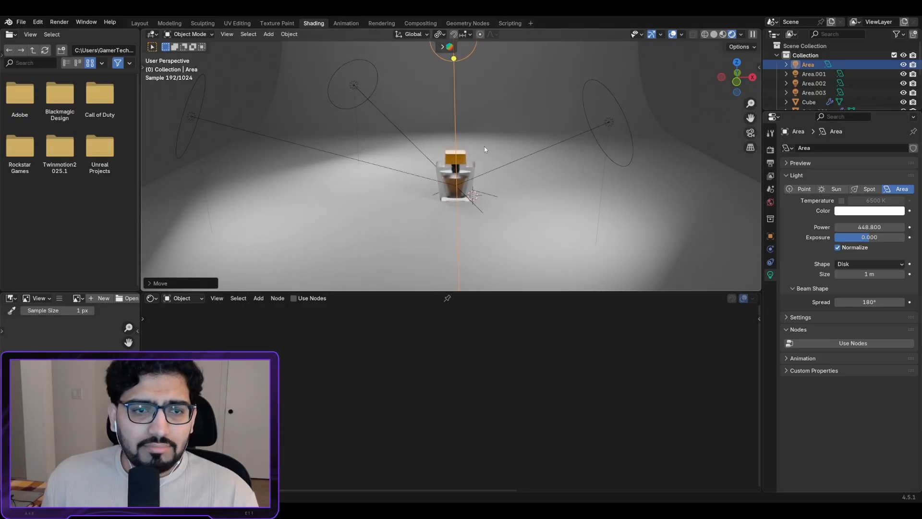
{"action": "scroll", "coordinate": [478, 179], "scroll_direction": "down", "scroll_amount": 2}
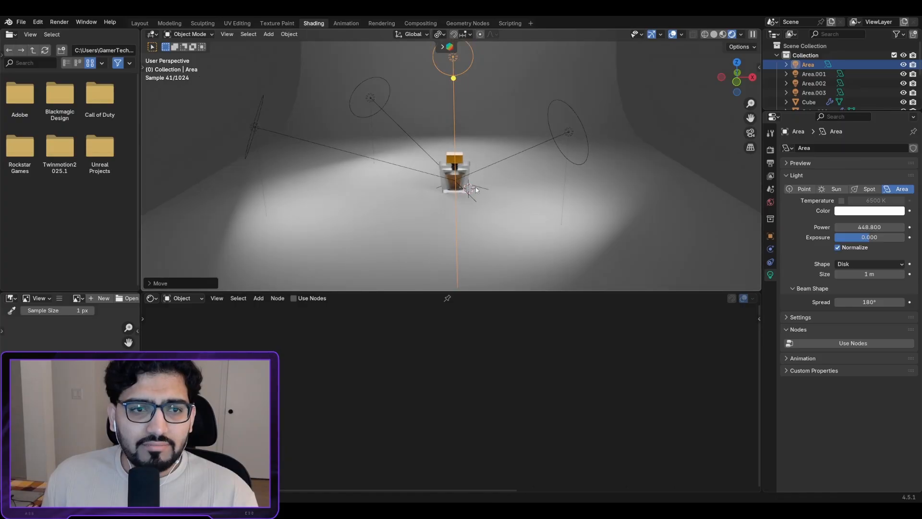
Step: Raise the right area light (Area.001) power to 1379.1
{"action": "left_click", "coordinate": [571, 141]}
{"action": "scroll", "coordinate": [538, 192], "scroll_direction": "up", "scroll_amount": 6}
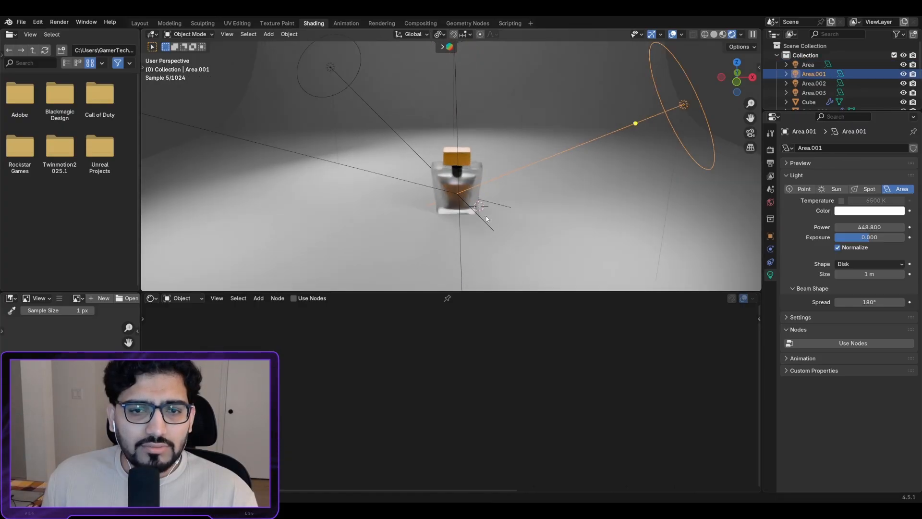
{"action": "middle_click_drag", "start_coordinate": [512, 183], "coordinate": [471, 158]}
{"action": "scroll", "coordinate": [506, 146], "scroll_direction": "up", "scroll_amount": 4}
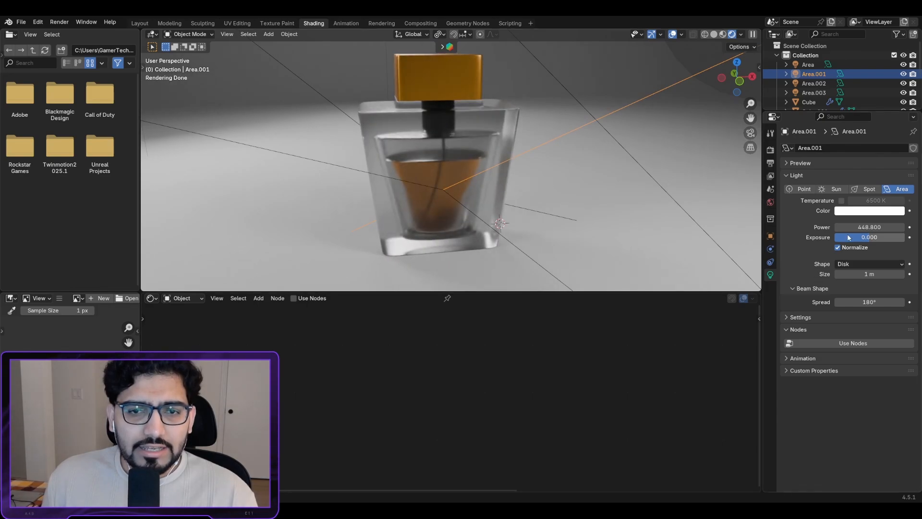
{"action": "left_click_drag", "start_coordinate": [860, 226], "coordinate": [907, 227]}
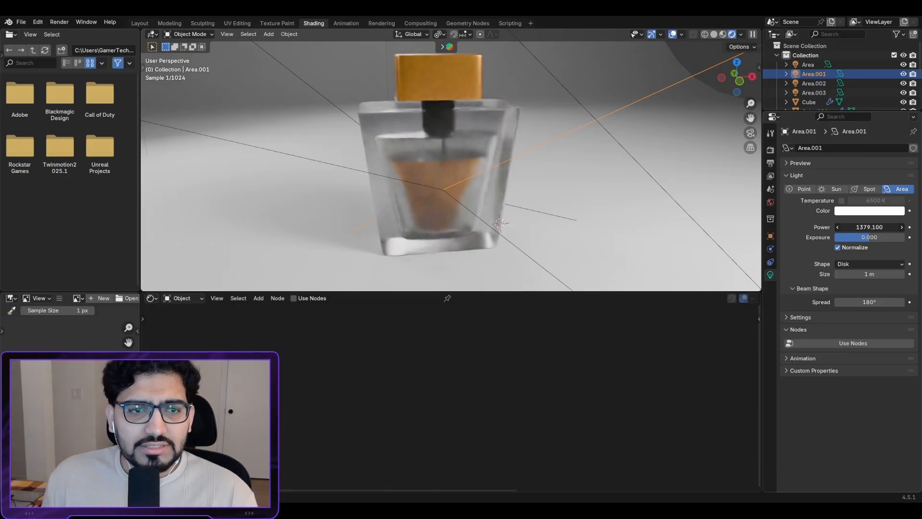
{"action": "scroll", "coordinate": [500, 154], "scroll_direction": "down", "scroll_amount": 6}
{"action": "scroll", "coordinate": [297, 96], "scroll_direction": "up", "scroll_amount": 2}
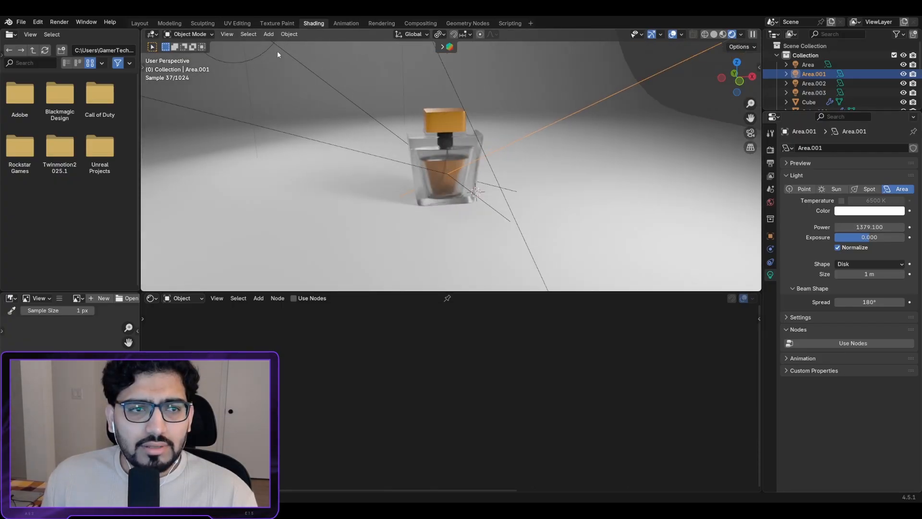
Step: Raise the left area light (Area.003) power to 2223
{"action": "left_click", "coordinate": [295, 54]}
{"action": "left_click", "coordinate": [292, 58]}
{"action": "scroll", "coordinate": [399, 111], "scroll_direction": "up", "scroll_amount": 7}
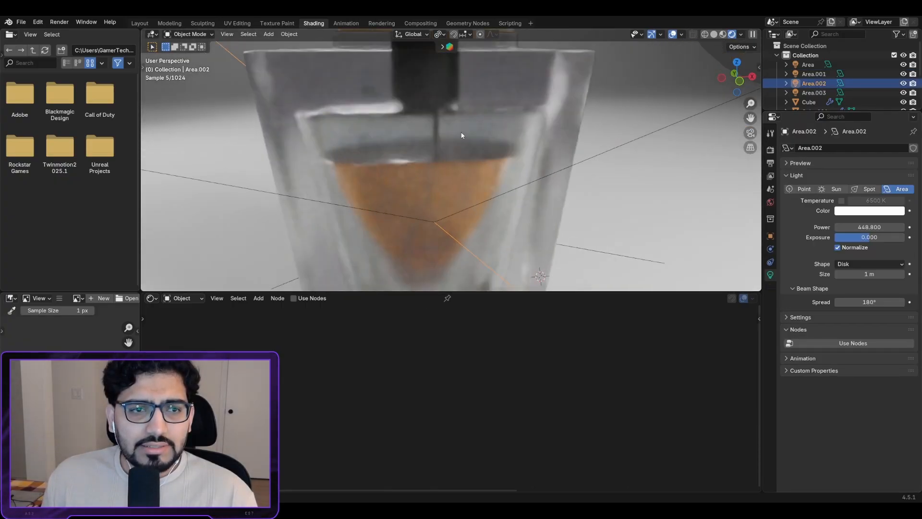
{"action": "scroll", "coordinate": [456, 132], "scroll_direction": "down", "scroll_amount": 3}
{"action": "scroll", "coordinate": [554, 184], "scroll_direction": "down", "scroll_amount": 6}
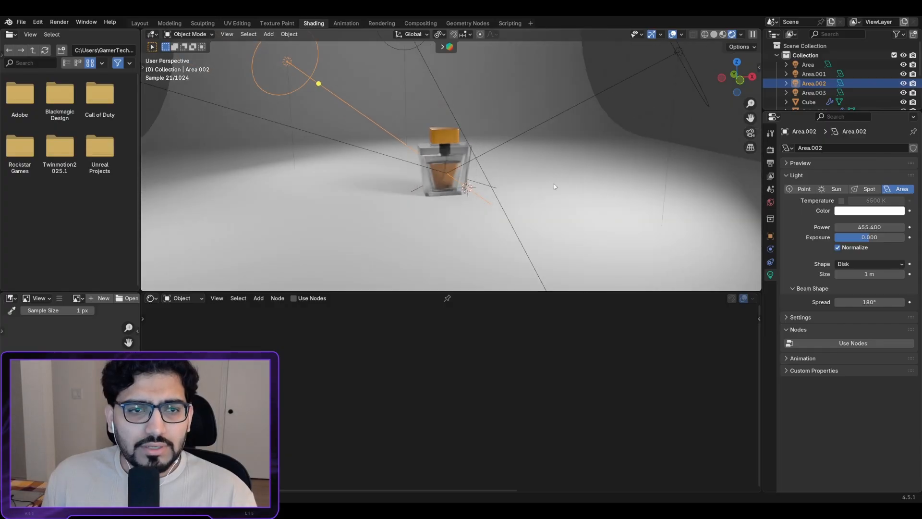
{"action": "left_click", "coordinate": [201, 96]}
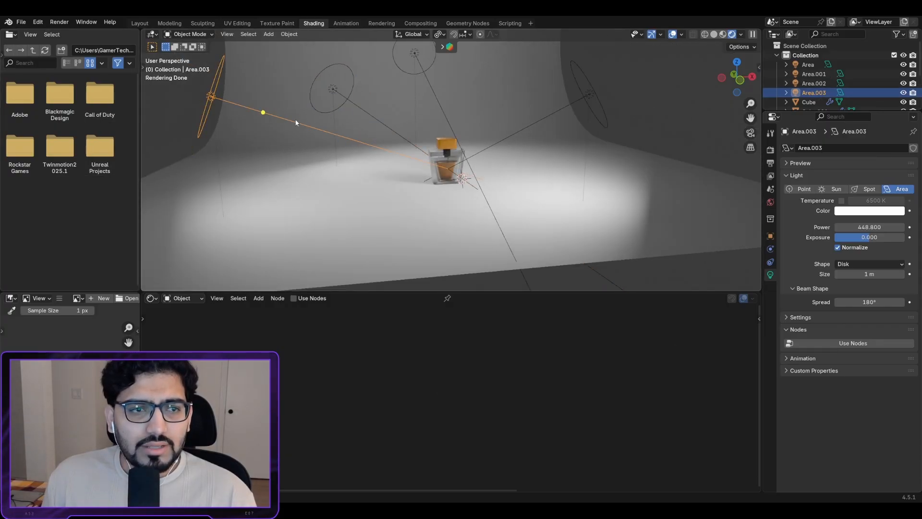
{"action": "scroll", "coordinate": [451, 163], "scroll_direction": "up", "scroll_amount": 5}
{"action": "left_click_drag", "start_coordinate": [869, 226], "coordinate": [915, 227]}
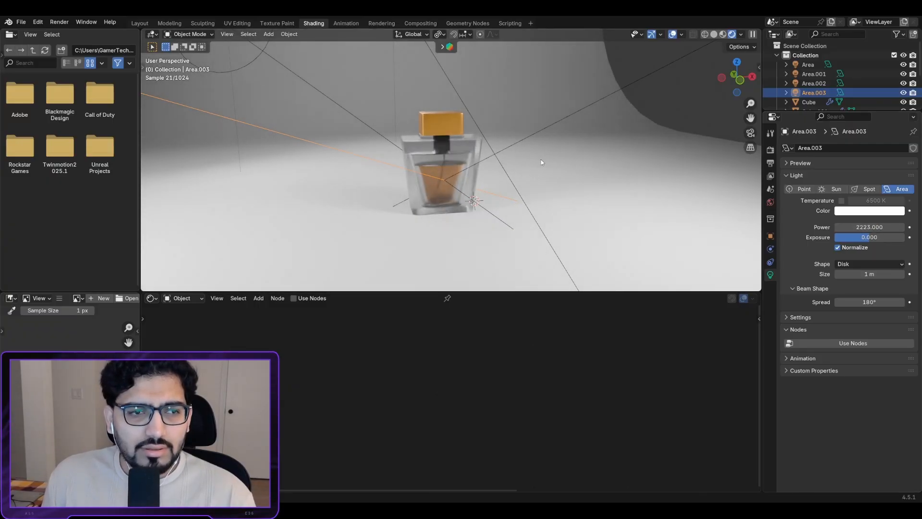
Step: Lower the top Area light's power to 428.6, then select the backdrop plane
{"action": "scroll", "coordinate": [321, 167], "scroll_direction": "up", "scroll_amount": 4}
{"action": "scroll", "coordinate": [338, 160], "scroll_direction": "down", "scroll_amount": 3}
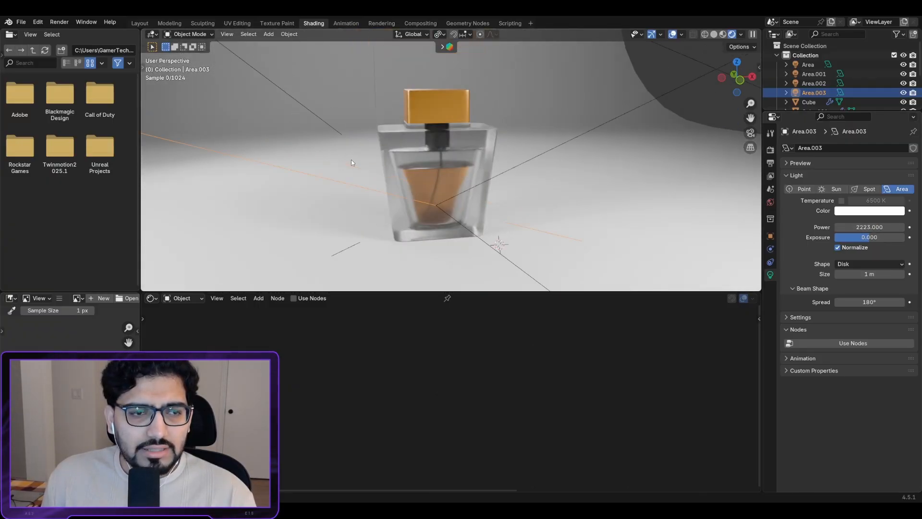
{"action": "scroll", "coordinate": [351, 159], "scroll_direction": "up", "scroll_amount": 2}
{"action": "scroll", "coordinate": [371, 173], "scroll_direction": "down", "scroll_amount": 4}
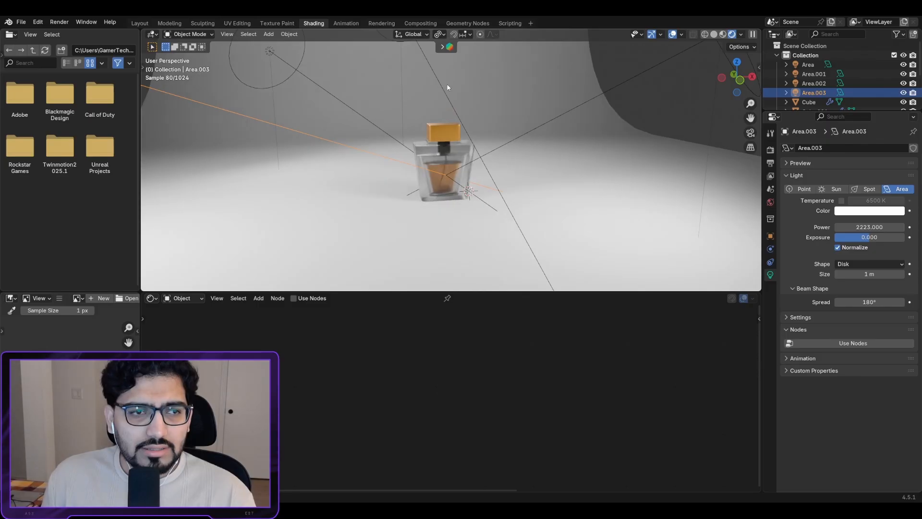
{"action": "left_click", "coordinate": [441, 91]}
{"action": "left_click_drag", "start_coordinate": [889, 230], "coordinate": [885, 226]}
{"action": "scroll", "coordinate": [471, 220], "scroll_direction": "down", "scroll_amount": 3}
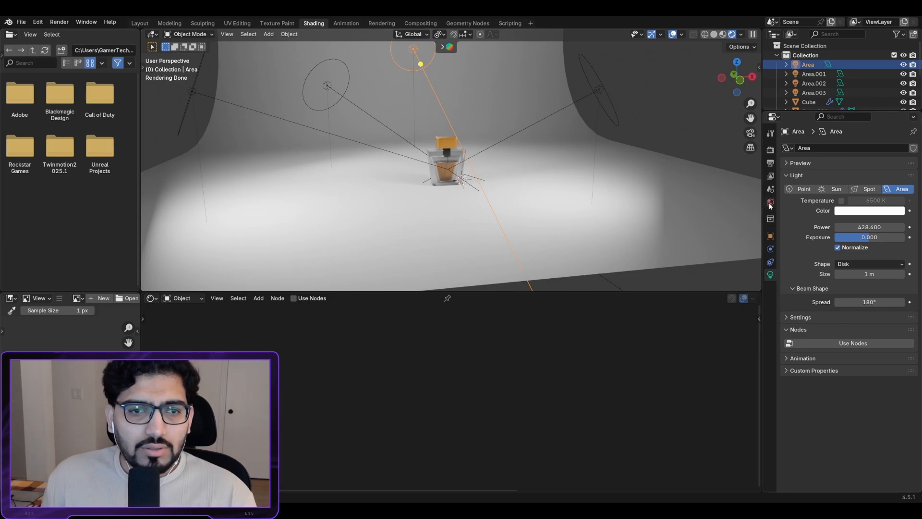
{"action": "middle_click_drag", "start_coordinate": [528, 192], "coordinate": [568, 164]}
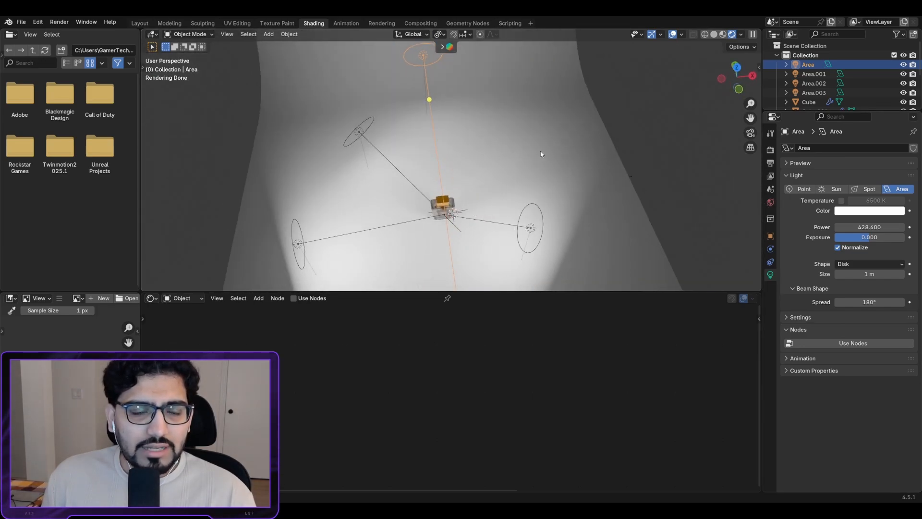
{"action": "left_click", "coordinate": [514, 152]}
Step: Create a new material (Material.004) for the backdrop with a light peach base colour
{"action": "left_click", "coordinate": [770, 314]}
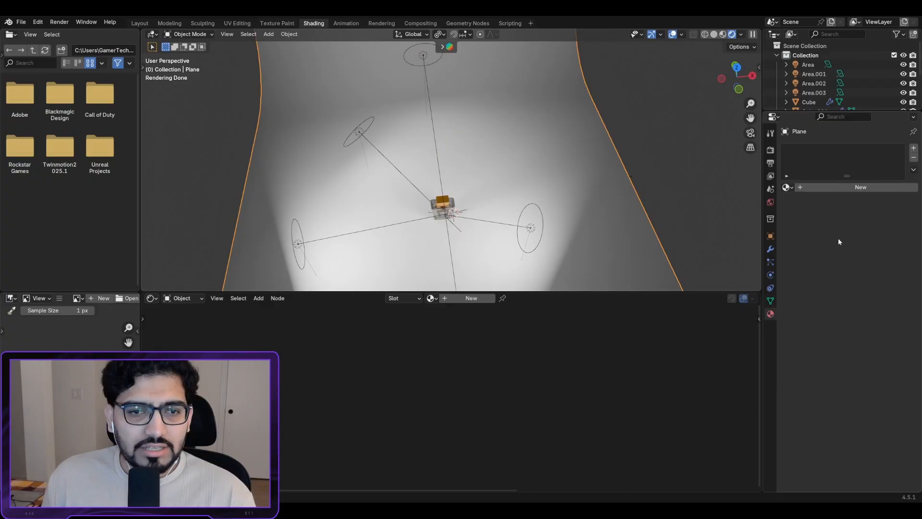
{"action": "left_click", "coordinate": [840, 185]}
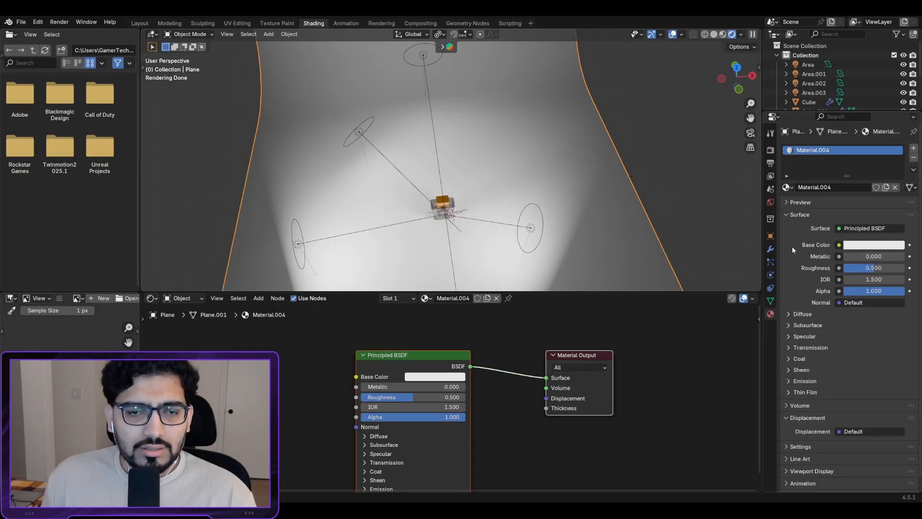
{"action": "left_click", "coordinate": [887, 249]}
{"action": "mouse_move", "coordinate": [844, 138]}
{"action": "left_mouse_down"}
{"action": "mouse_move", "coordinate": [836, 147]}
{"action": "mouse_move", "coordinate": [841, 140]}
{"action": "left_mouse_up"}
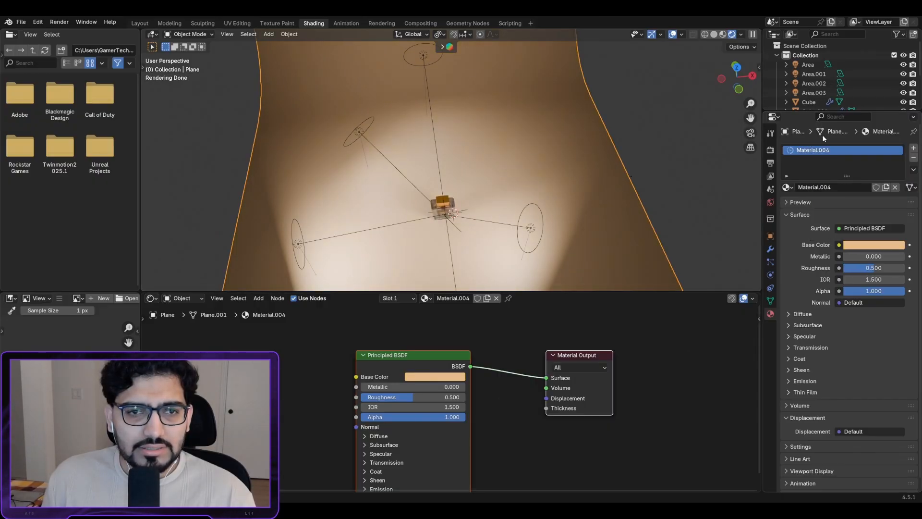
{"action": "left_click", "coordinate": [870, 246]}
{"action": "left_click_drag", "start_coordinate": [842, 140], "coordinate": [843, 141]}
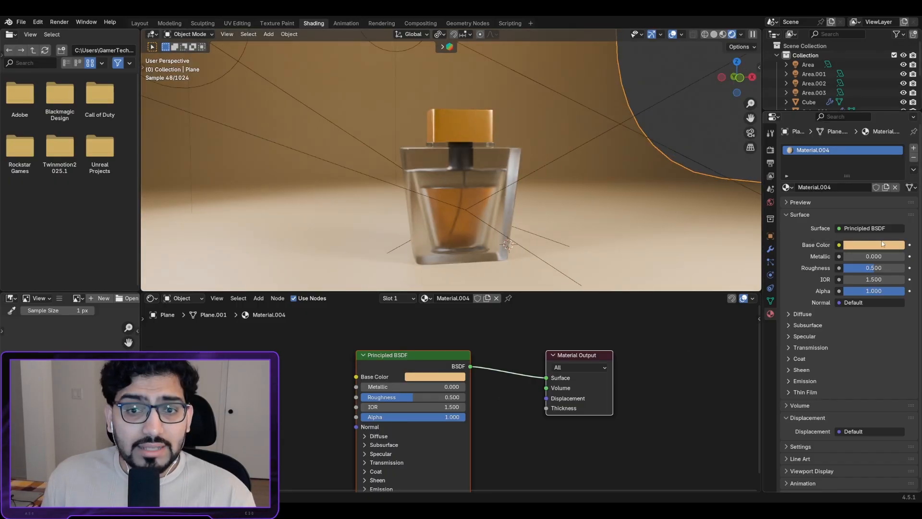
Step: Set the backdrop material's Metallic to 0.819 and Roughness to 0.260
{"action": "mouse_move", "coordinate": [857, 257]}
{"action": "left_mouse_down"}
{"action": "mouse_move", "coordinate": [908, 258]}
{"action": "mouse_move", "coordinate": [854, 270]}
{"action": "left_mouse_up"}
{"action": "middle_click_drag", "start_coordinate": [492, 195], "coordinate": [474, 276]}
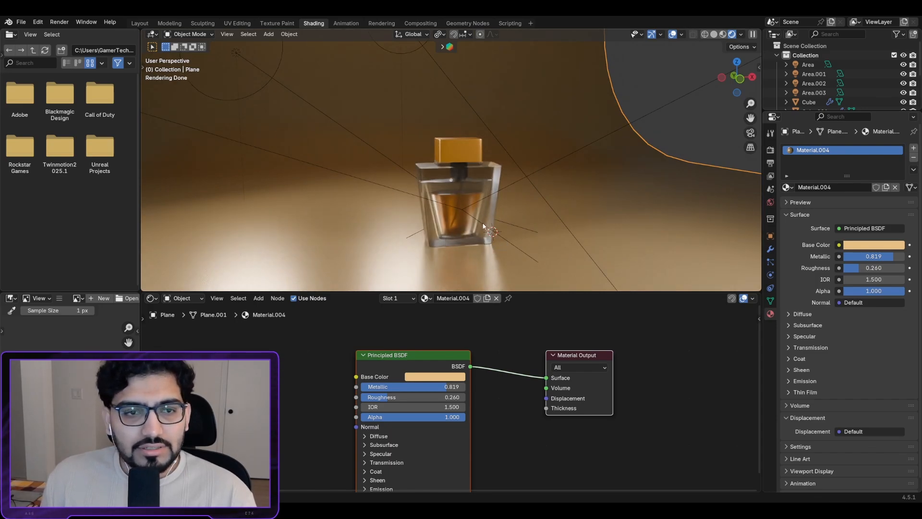
{"action": "middle_click_drag", "start_coordinate": [502, 246], "coordinate": [545, 181]}
{"action": "scroll", "coordinate": [480, 202], "scroll_direction": "up", "scroll_amount": 1}
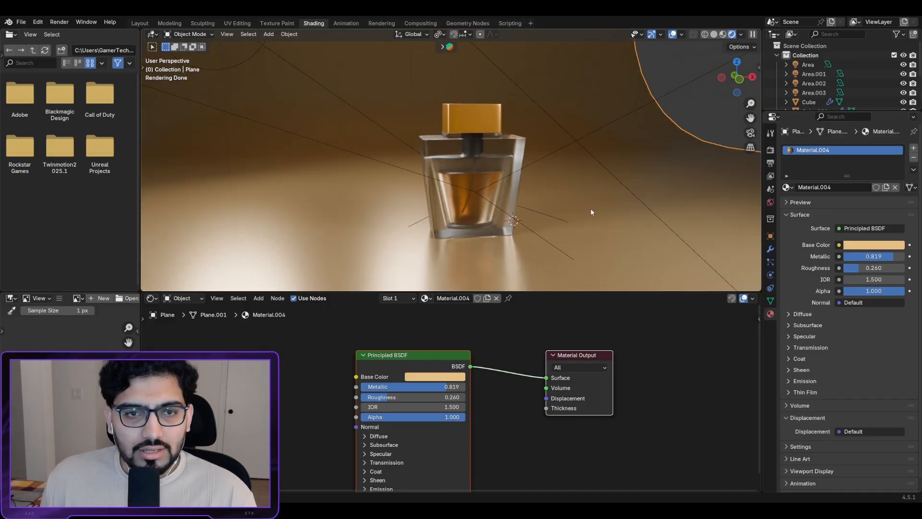
{"action": "scroll", "coordinate": [572, 192], "scroll_direction": "down", "scroll_amount": 6}
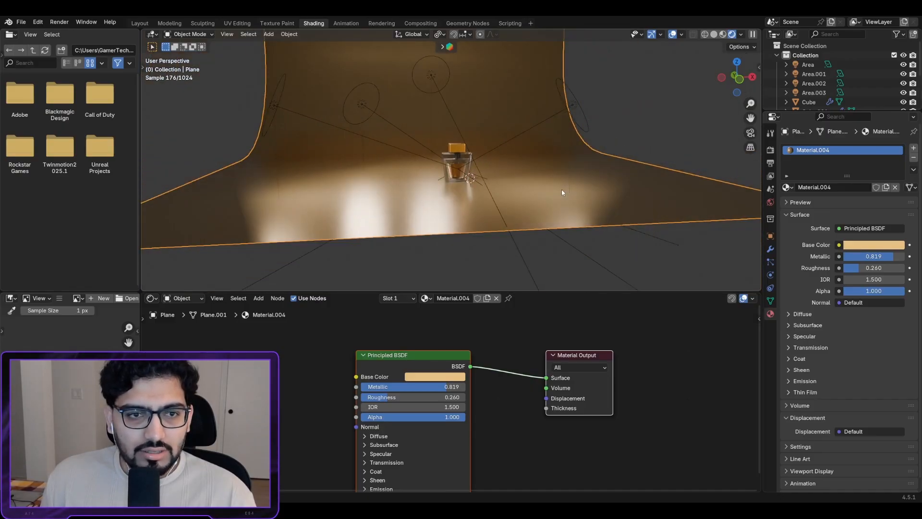
Step: Turn the backdrop plane slightly around its Z axis
{"action": "key", "text": "r"}
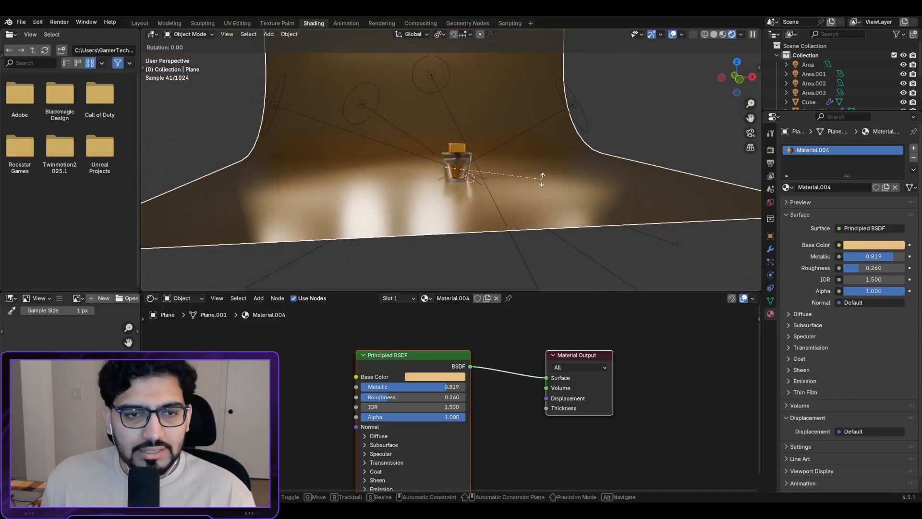
{"action": "key", "text": "z"}
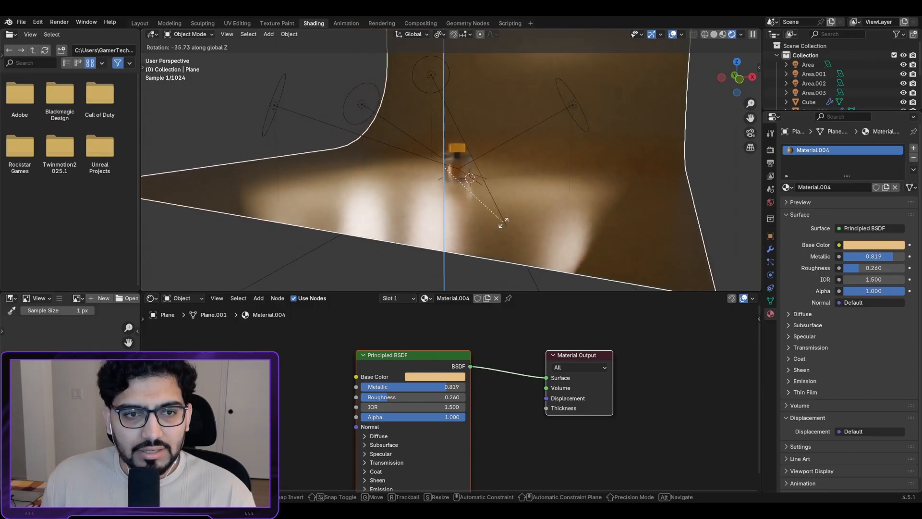
{"action": "left_click", "coordinate": [495, 220]}
{"action": "middle_click_drag", "start_coordinate": [491, 217], "coordinate": [581, 224]}
{"action": "scroll", "coordinate": [575, 149], "scroll_direction": "up", "scroll_amount": 6}
{"action": "middle_click_drag", "start_coordinate": [575, 149], "coordinate": [538, 156]}
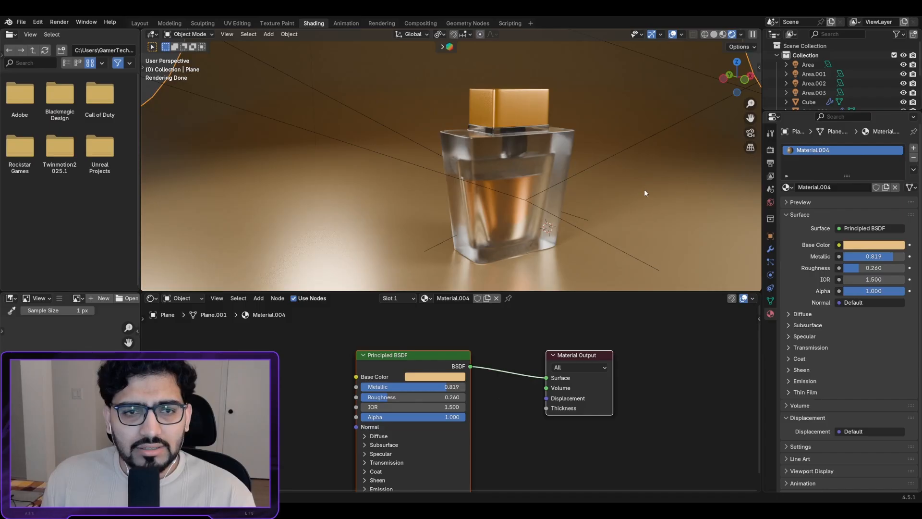
{"action": "key", "text": "r"}
{"action": "key", "text": "z"}
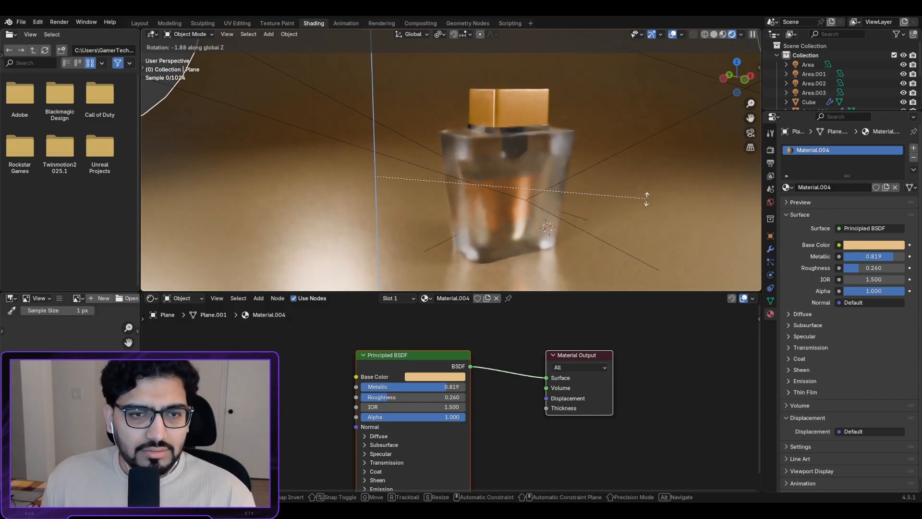
{"action": "right_click", "coordinate": [646, 200]}
{"action": "key", "text": "r"}
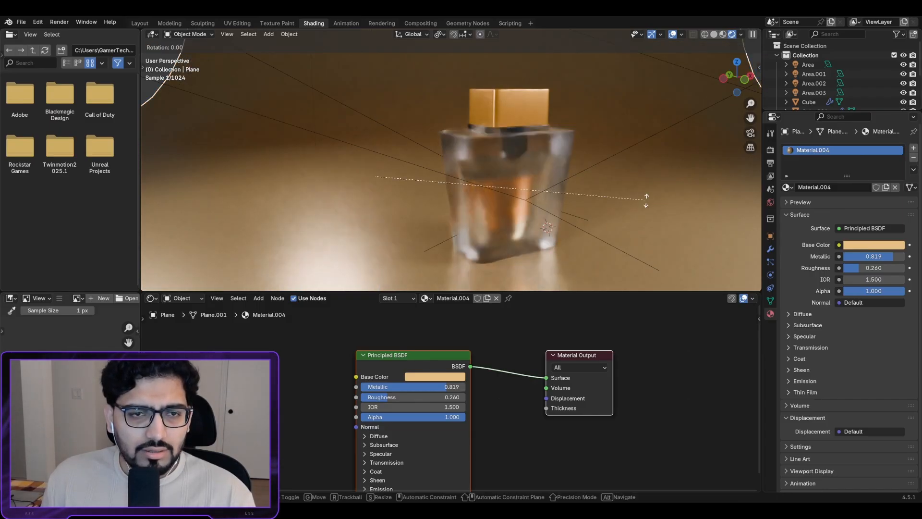
{"action": "key", "text": "z"}
{"action": "left_click", "coordinate": [647, 206]}
Step: Scale the backdrop plane up about 1.48 times and show the World settings
{"action": "key", "text": "s"}
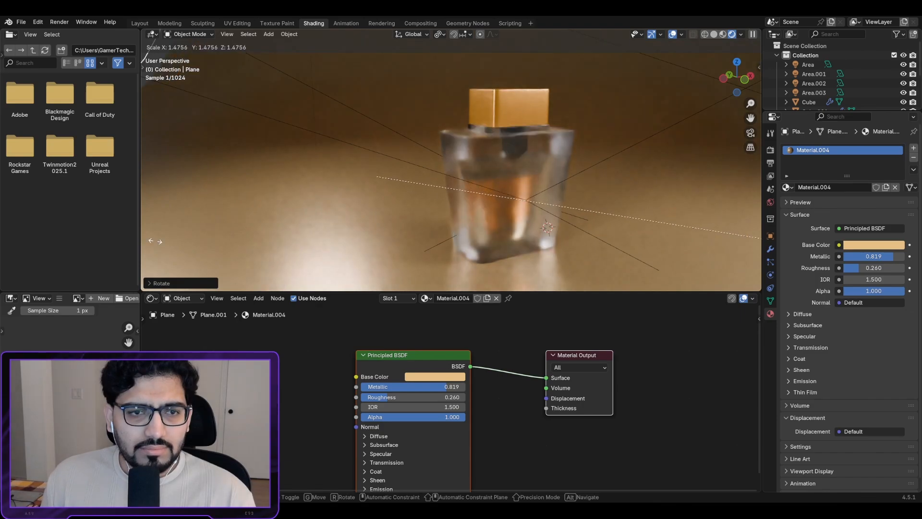
{"action": "left_click", "coordinate": [271, 256]}
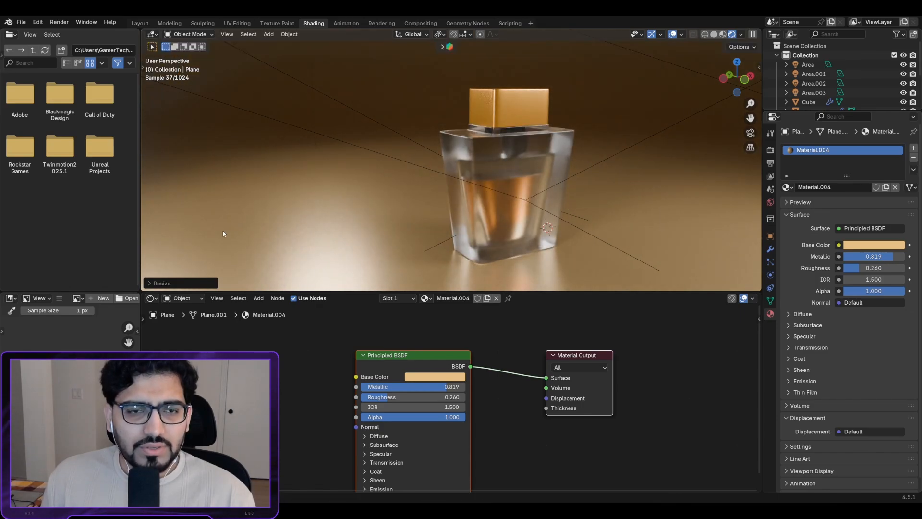
{"action": "left_click", "coordinate": [770, 202]}
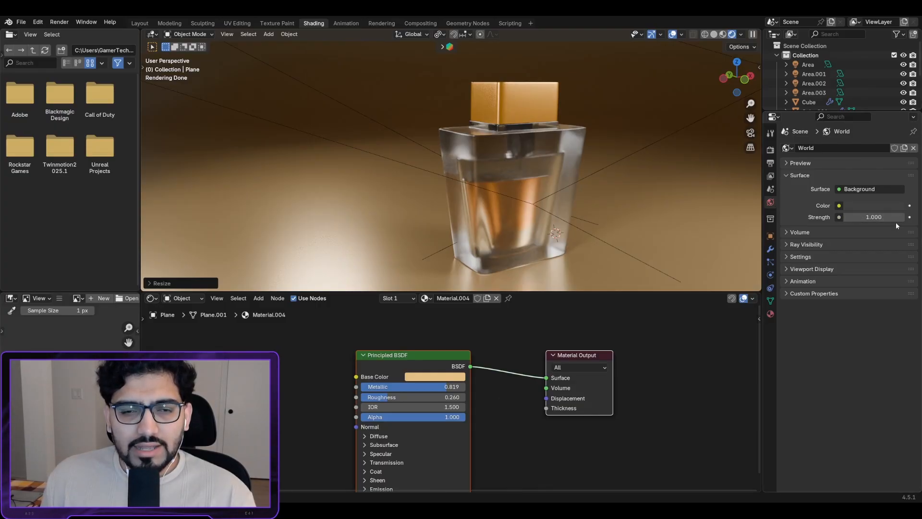
Step: Set the World Background Strength to 0.000
{"action": "scroll", "coordinate": [447, 134], "scroll_direction": "down", "scroll_amount": 8}
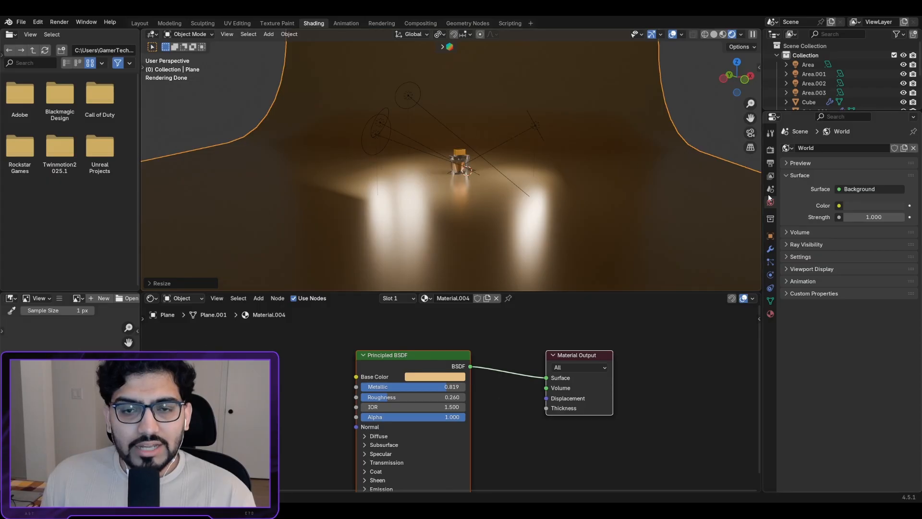
{"action": "left_click_drag", "start_coordinate": [879, 217], "coordinate": [826, 216]}
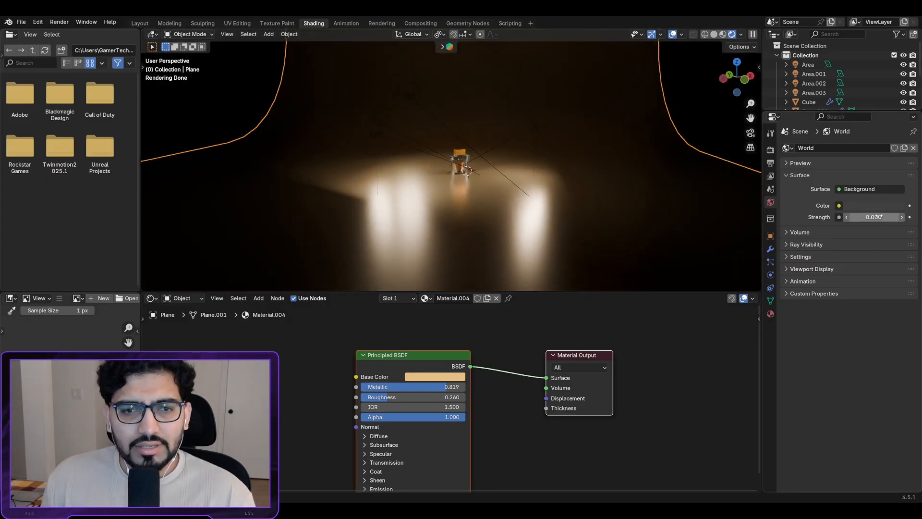
{"action": "scroll", "coordinate": [384, 129], "scroll_direction": "down", "scroll_amount": 10}
{"action": "scroll", "coordinate": [474, 165], "scroll_direction": "up", "scroll_amount": 11}
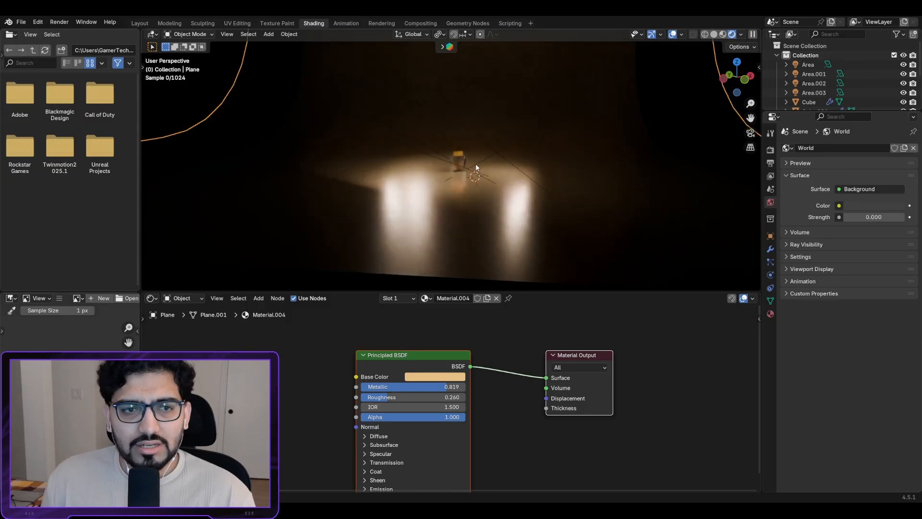
{"action": "scroll", "coordinate": [475, 163], "scroll_direction": "up", "scroll_amount": 10}
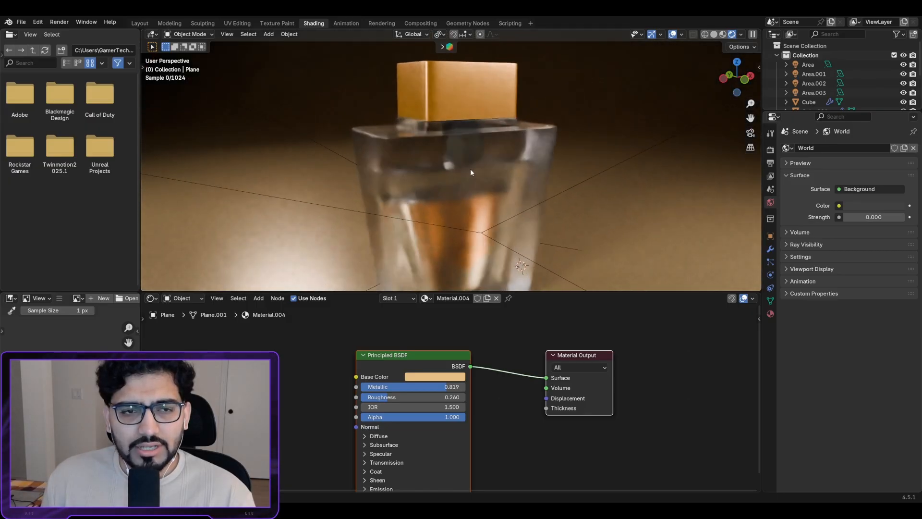
{"action": "scroll", "coordinate": [471, 162], "scroll_direction": "down", "scroll_amount": 3}
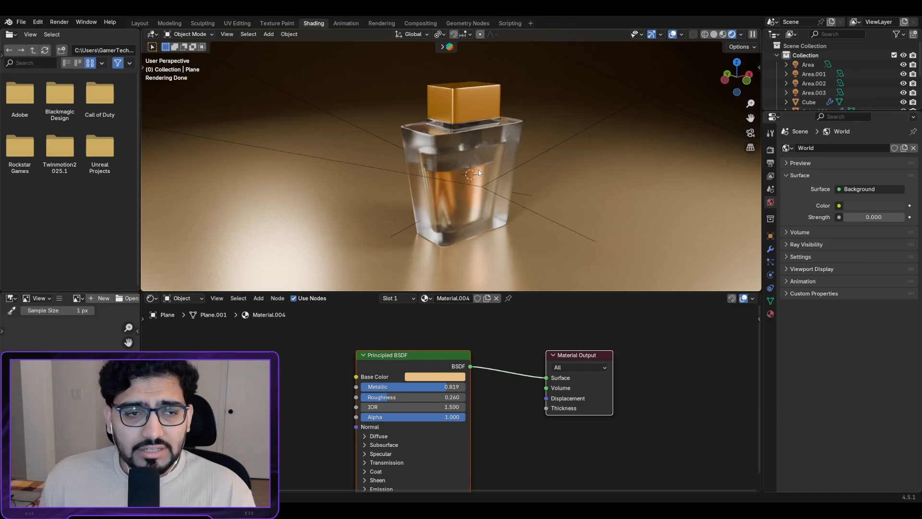
Step: Add a sphere empty and move it along Y into the perfume bottle
{"action": "key", "text": "shift+a"}
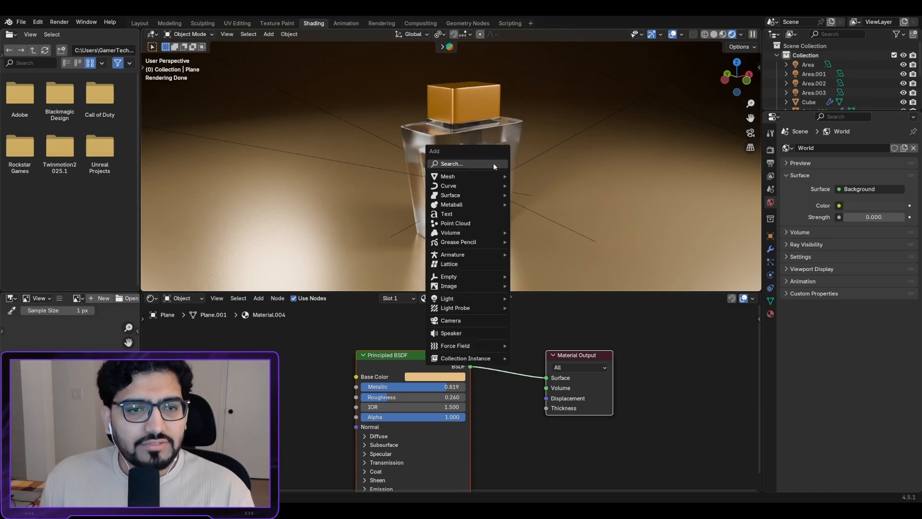
{"action": "mouse_move", "coordinate": [471, 277]}
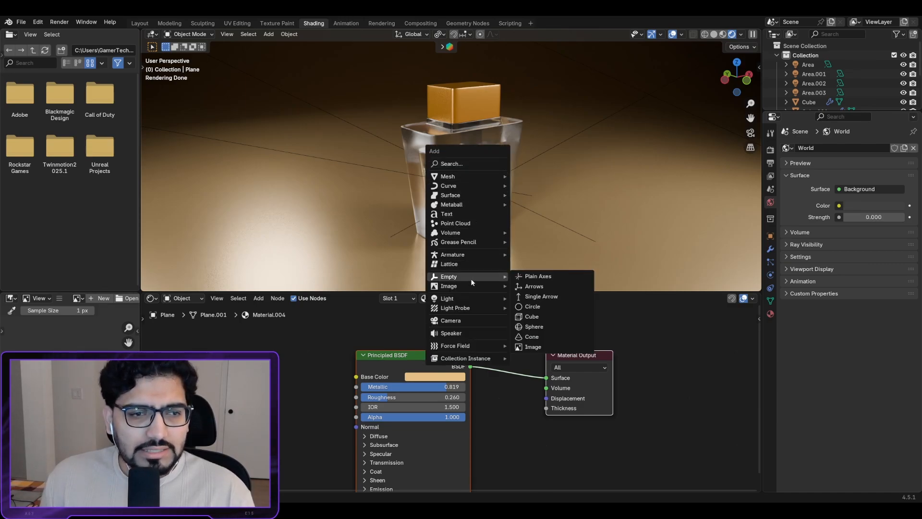
{"action": "left_click", "coordinate": [539, 327]}
{"action": "key", "text": "g"}
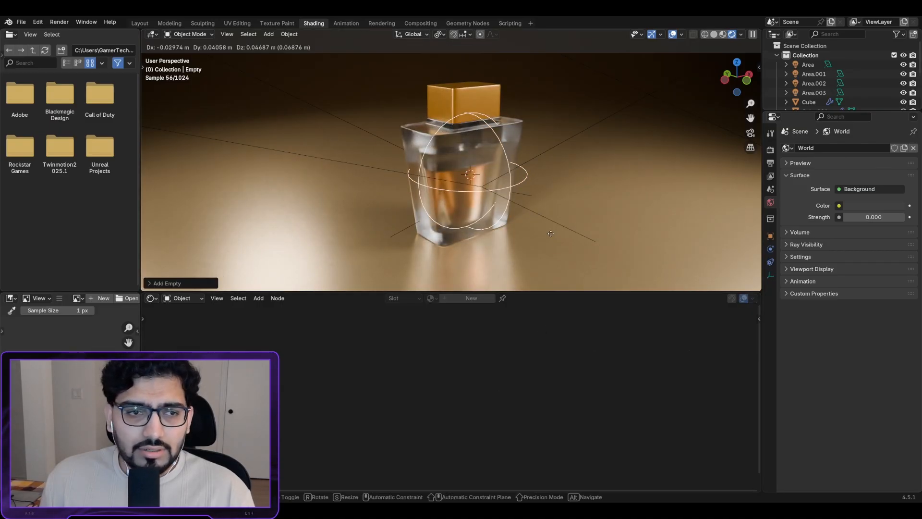
{"action": "key", "text": "y"}
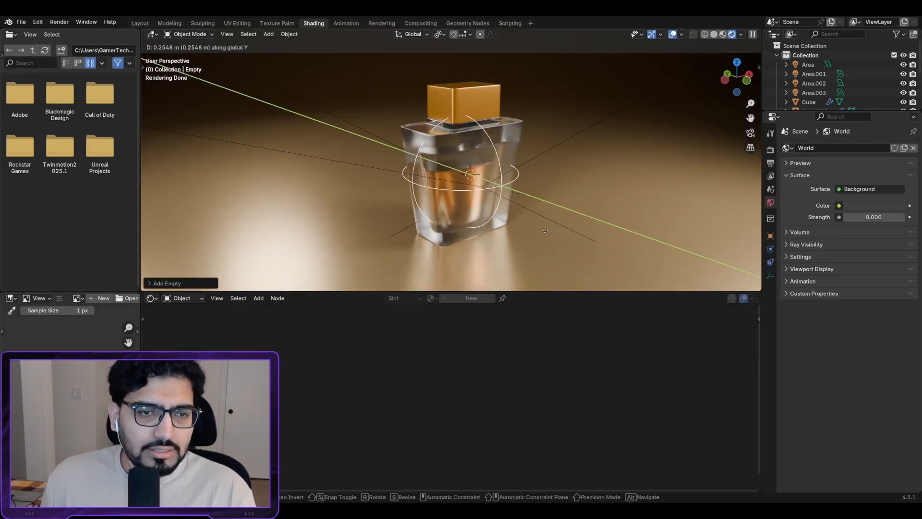
{"action": "left_click", "coordinate": [543, 232]}
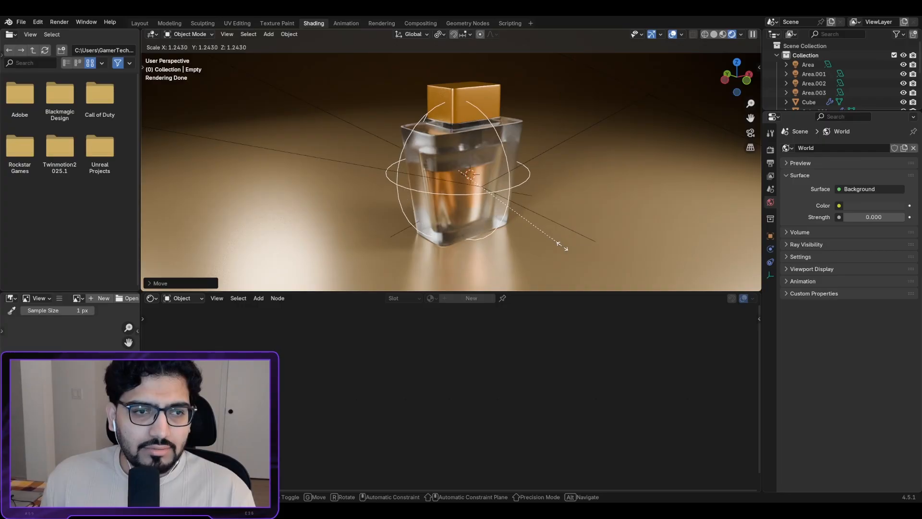
Step: Scale the empty to about 1.24, raise it along Z, and set the 3D cursor before the bottle
{"action": "left_click", "coordinate": [557, 236]}
{"action": "key", "text": "g"}
{"action": "key", "text": "z"}
{"action": "left_click", "coordinate": [567, 237]}
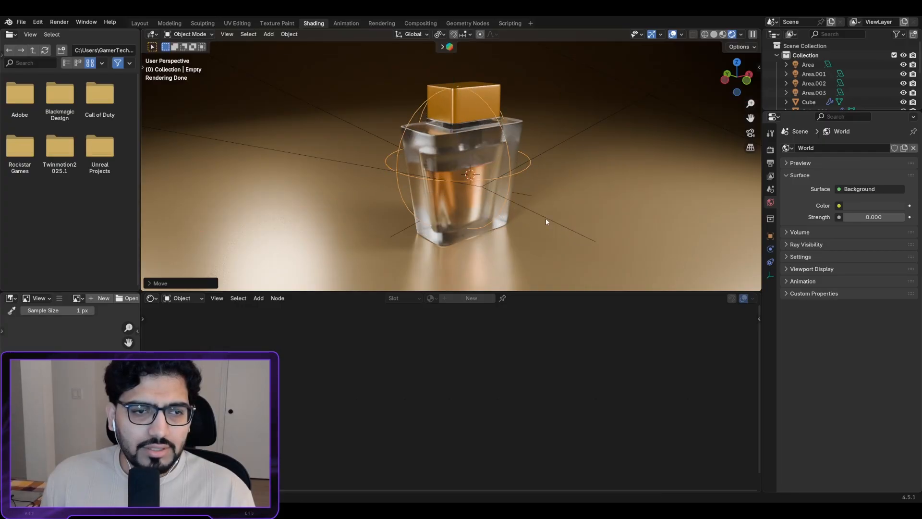
{"action": "scroll", "coordinate": [509, 185], "scroll_direction": "down", "scroll_amount": 2}
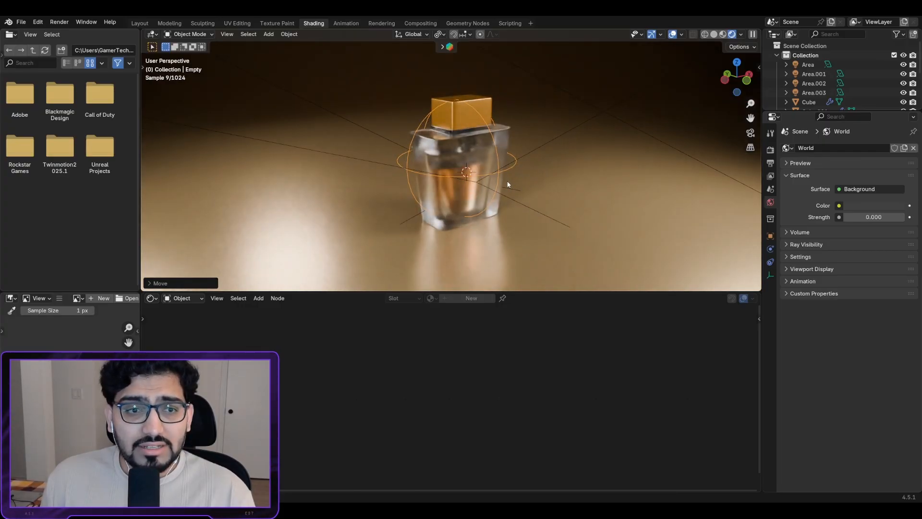
{"action": "scroll", "coordinate": [506, 184], "scroll_direction": "up", "scroll_amount": 2}
{"action": "scroll", "coordinate": [500, 187], "scroll_direction": "down", "scroll_amount": 1}
{"action": "scroll", "coordinate": [500, 186], "scroll_direction": "down", "scroll_amount": 4}
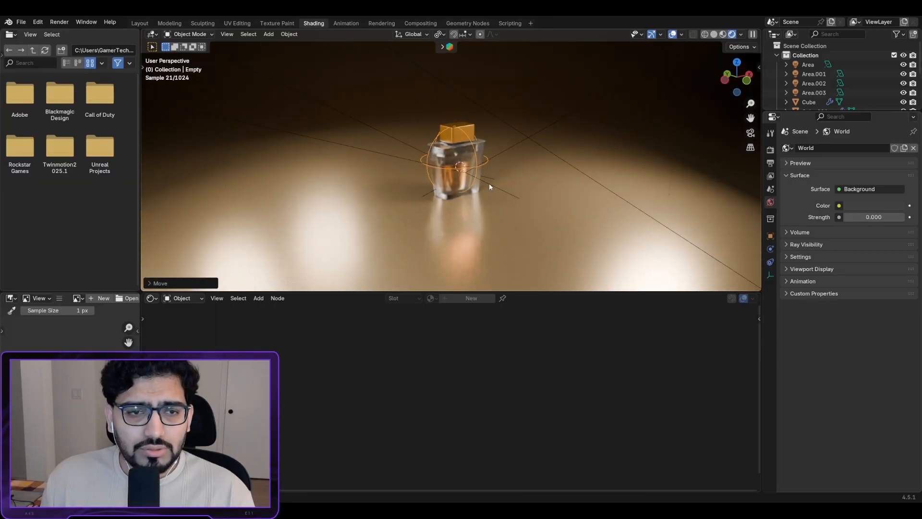
{"action": "scroll", "coordinate": [469, 197], "scroll_direction": "down", "scroll_amount": 1}
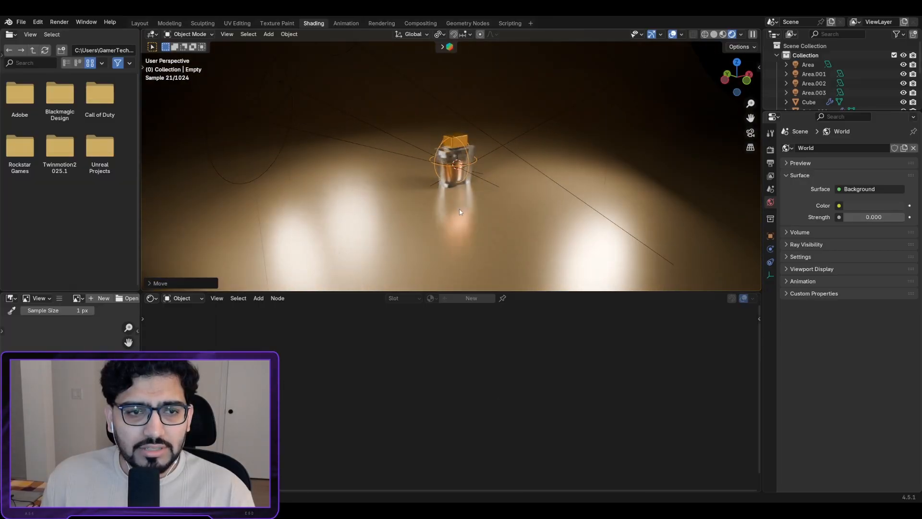
{"action": "right_click", "coordinate": [459, 238], "text": "shift"}
Step: Add a camera at the 3D cursor in front of the bottle and lift it along Z
{"action": "key", "text": "shift+a"}
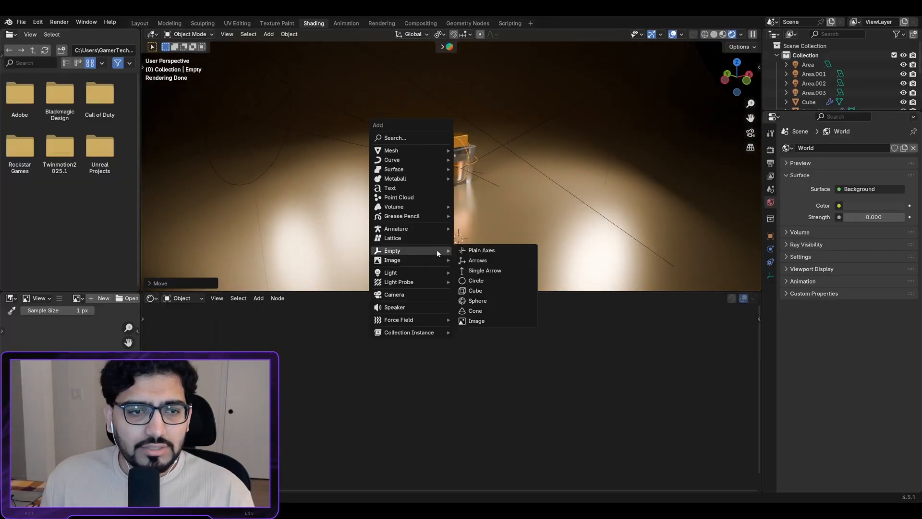
{"action": "left_click", "coordinate": [414, 296]}
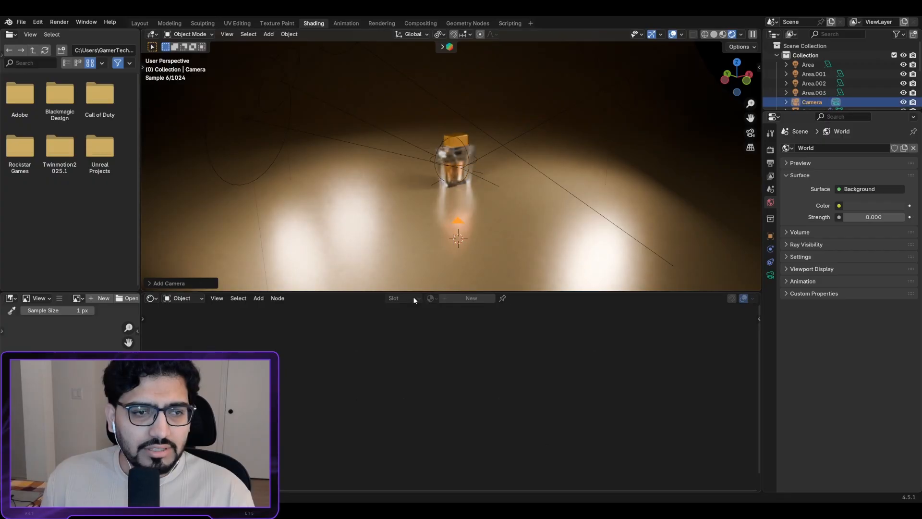
{"action": "key", "text": "g"}
{"action": "key", "text": "x"}
{"action": "key", "text": "z"}
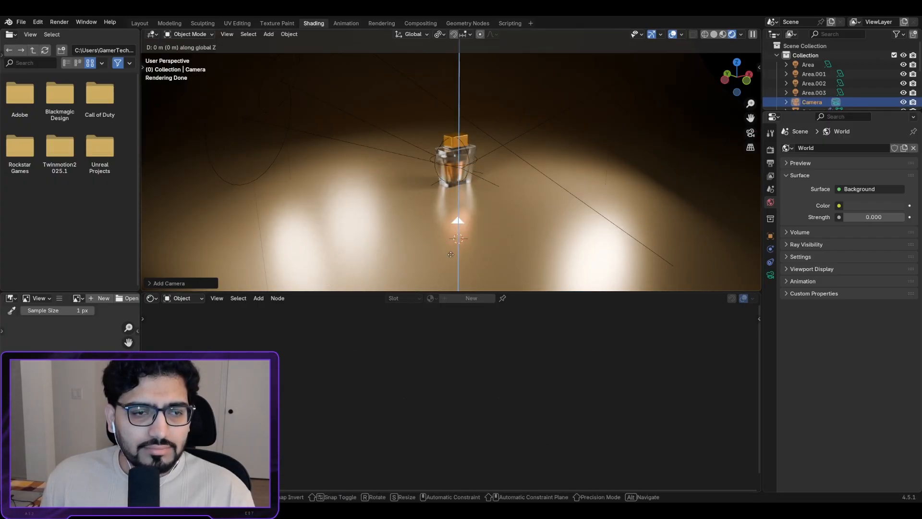
{"action": "left_click", "coordinate": [451, 205]}
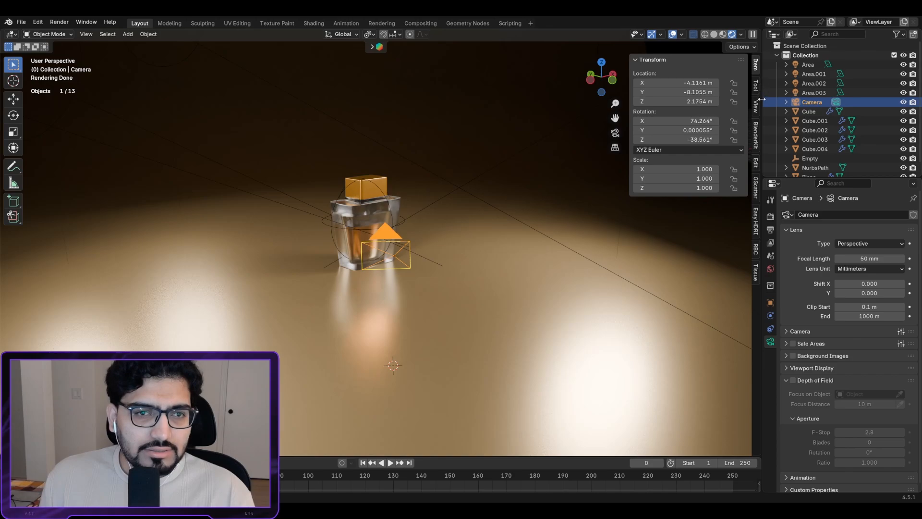
{"action": "mouse_move", "coordinate": [761, 99]}
{"action": "left_mouse_down"}
{"action": "mouse_move", "coordinate": [690, 107]}
{"action": "mouse_move", "coordinate": [788, 108]}
{"action": "mouse_move", "coordinate": [776, 109]}
{"action": "left_mouse_up"}
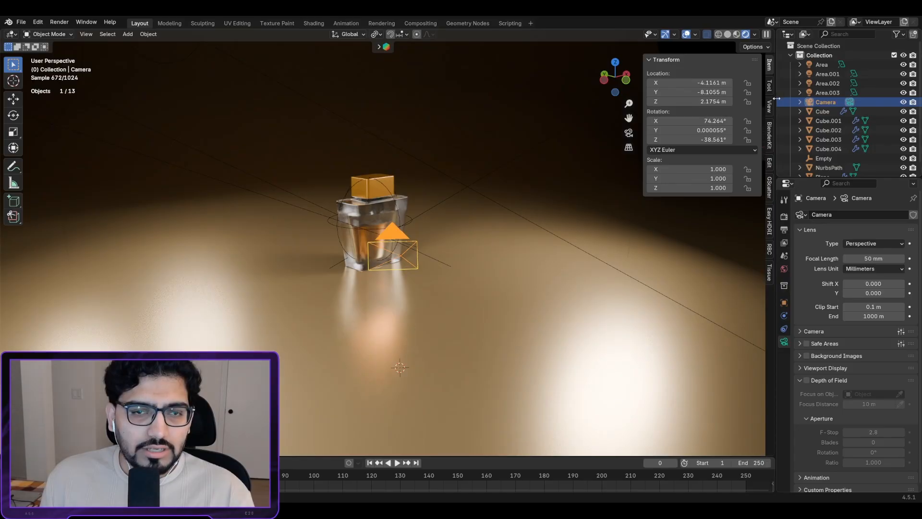
{"action": "right_click", "coordinate": [775, 98]}
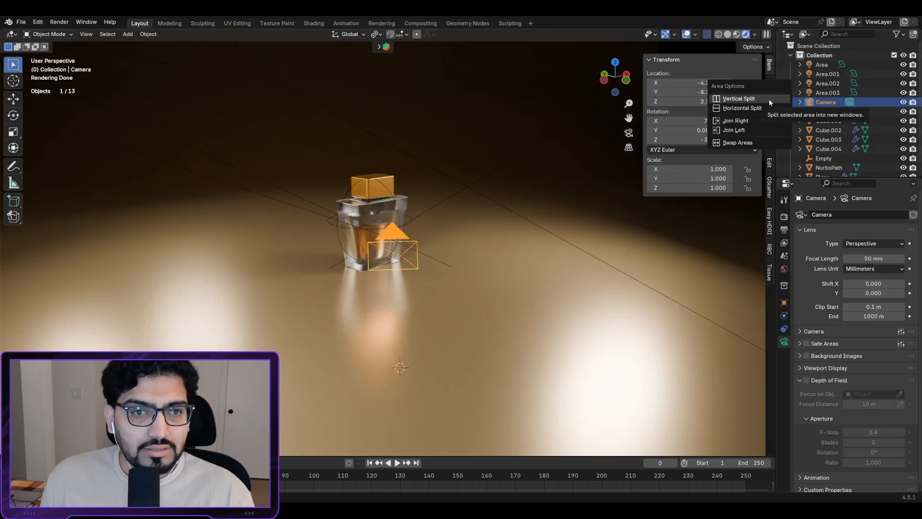
{"action": "left_click", "coordinate": [733, 98]}
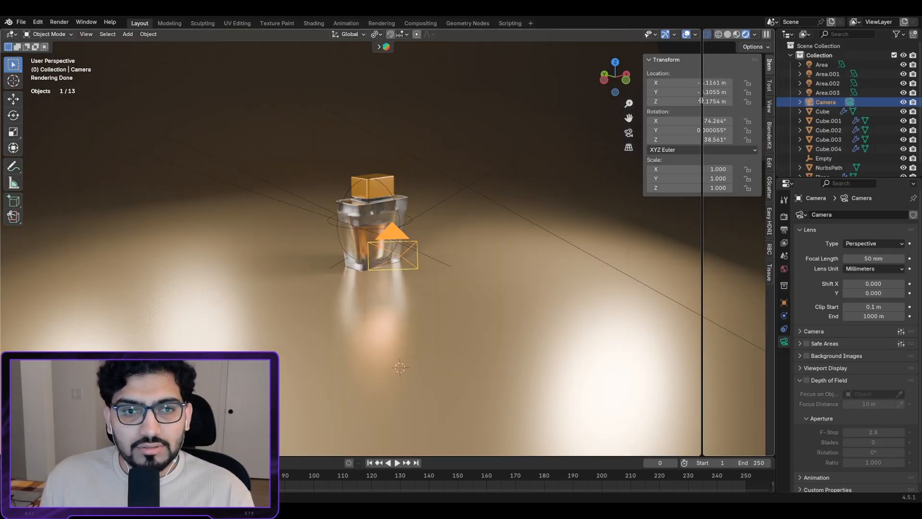
{"action": "left_click", "coordinate": [387, 118]}
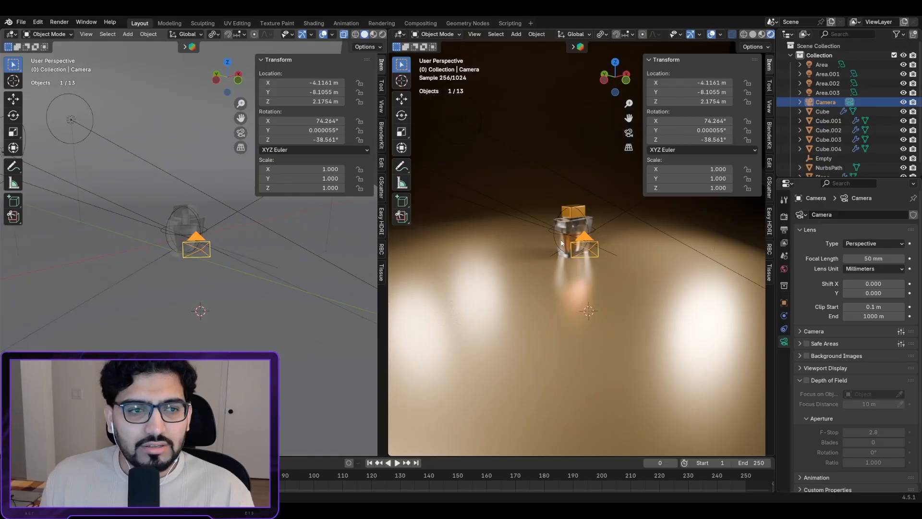
{"action": "middle_click_drag", "start_coordinate": [603, 244], "coordinate": [580, 245], "text": "shift"}
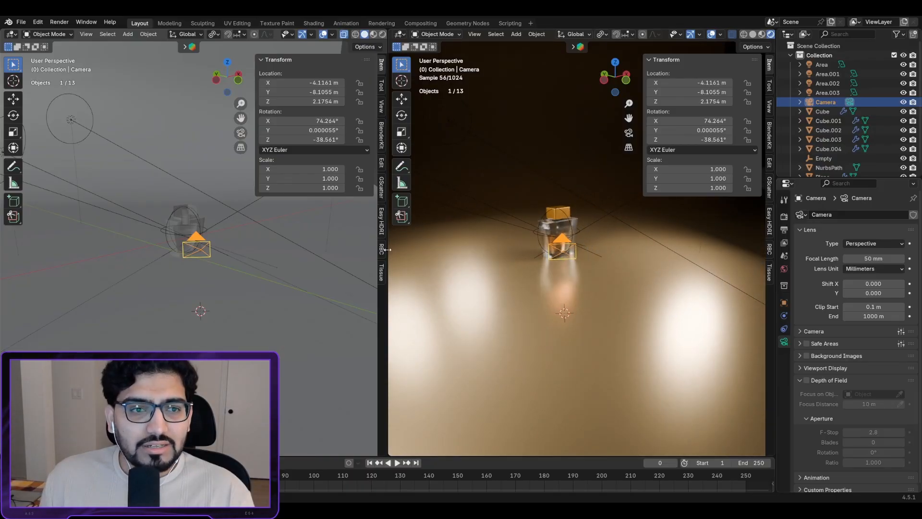
{"action": "mouse_move", "coordinate": [388, 252]}
{"action": "left_mouse_down"}
{"action": "mouse_move", "coordinate": [340, 252]}
{"action": "mouse_move", "coordinate": [372, 252]}
{"action": "left_mouse_up"}
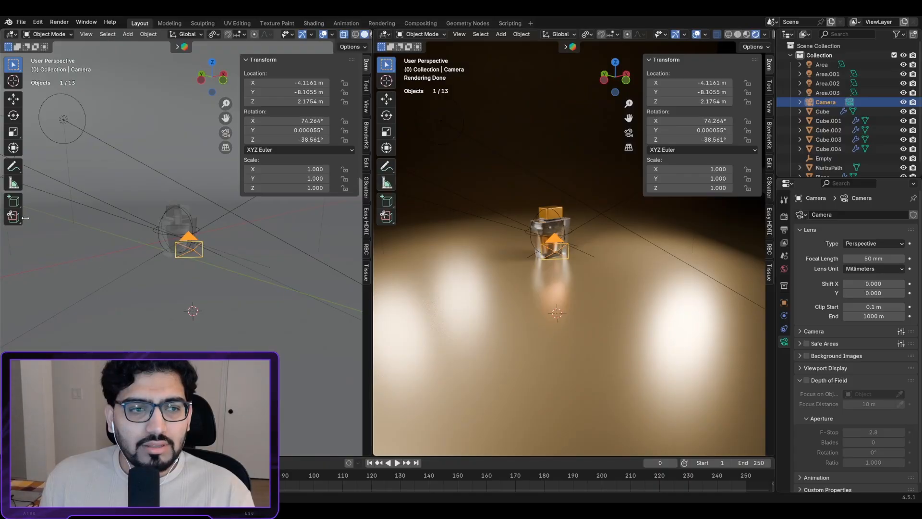
{"action": "middle_click_drag", "start_coordinate": [149, 258], "coordinate": [110, 251]}
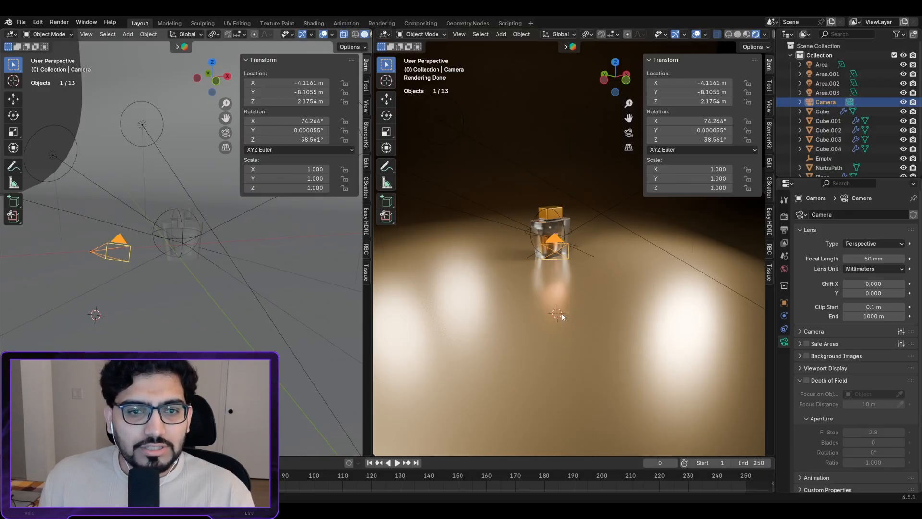
{"action": "left_click", "coordinate": [557, 258]}
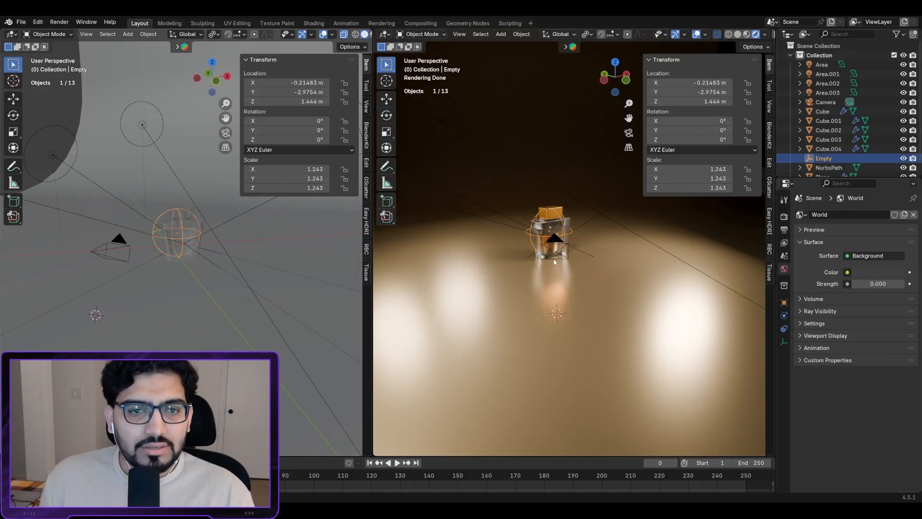
{"action": "left_click", "coordinate": [554, 260]}
{"action": "left_click", "coordinate": [553, 255]}
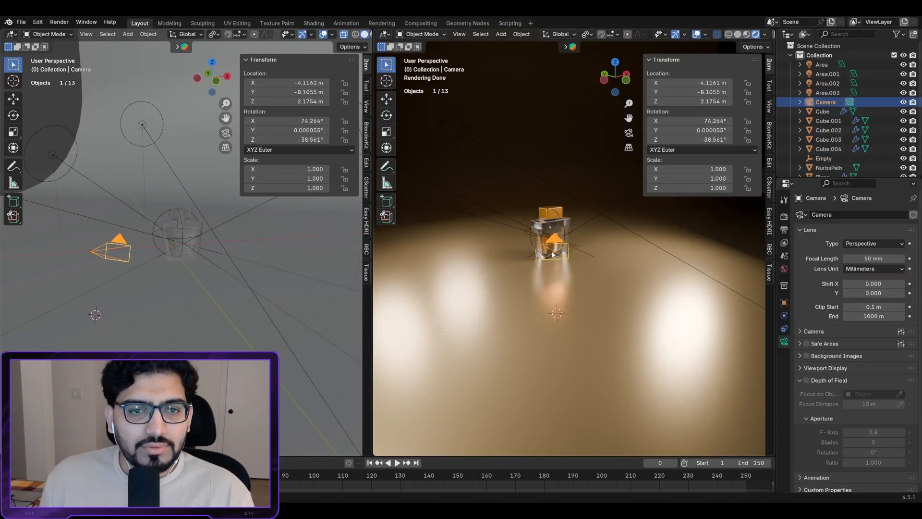
Step: Look through the scene camera in the right viewport and show the sidebar's View settings
{"action": "left_click", "coordinate": [629, 133]}
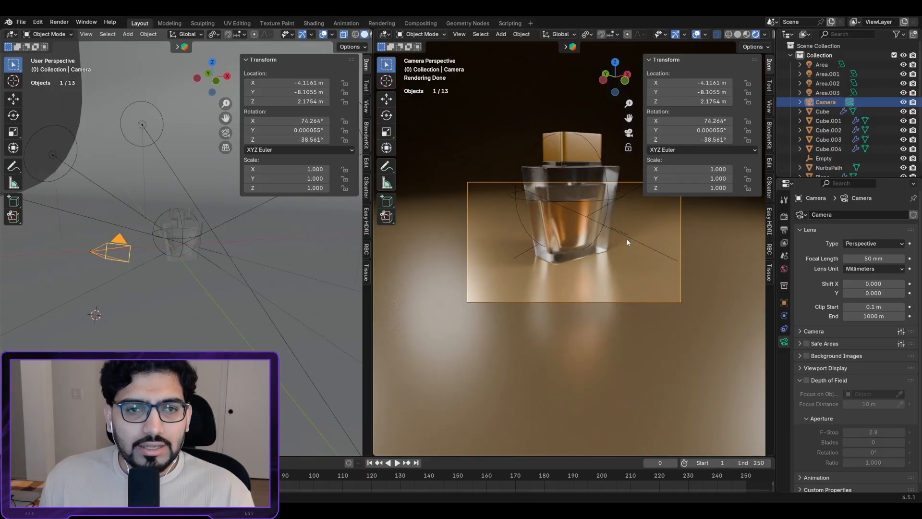
{"action": "scroll", "coordinate": [612, 244], "scroll_direction": "up", "scroll_amount": 4}
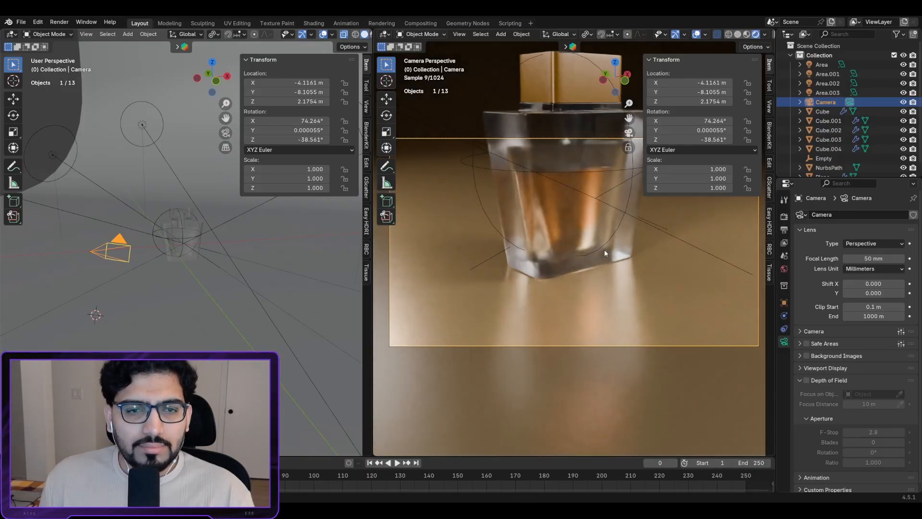
{"action": "scroll", "coordinate": [605, 250], "scroll_direction": "down", "scroll_amount": 1}
{"action": "scroll", "coordinate": [566, 203], "scroll_direction": "up", "scroll_amount": 1}
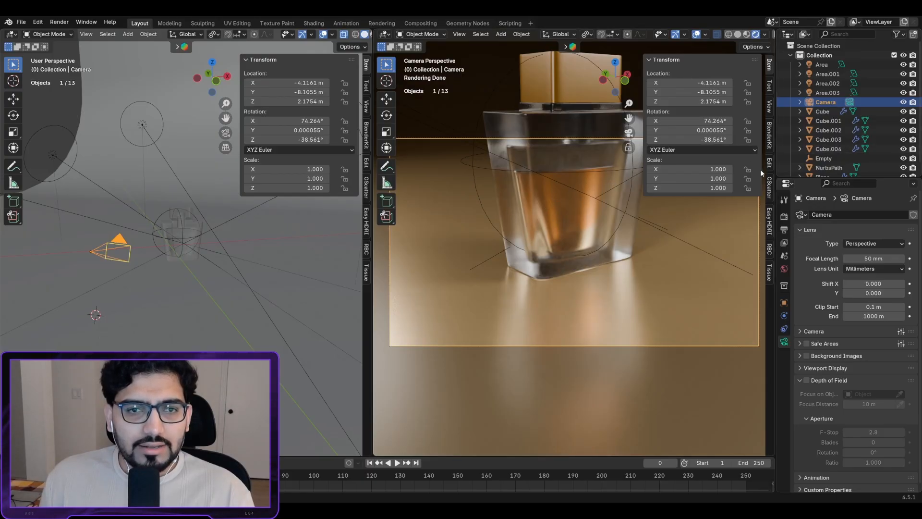
{"action": "key", "text": "n"}
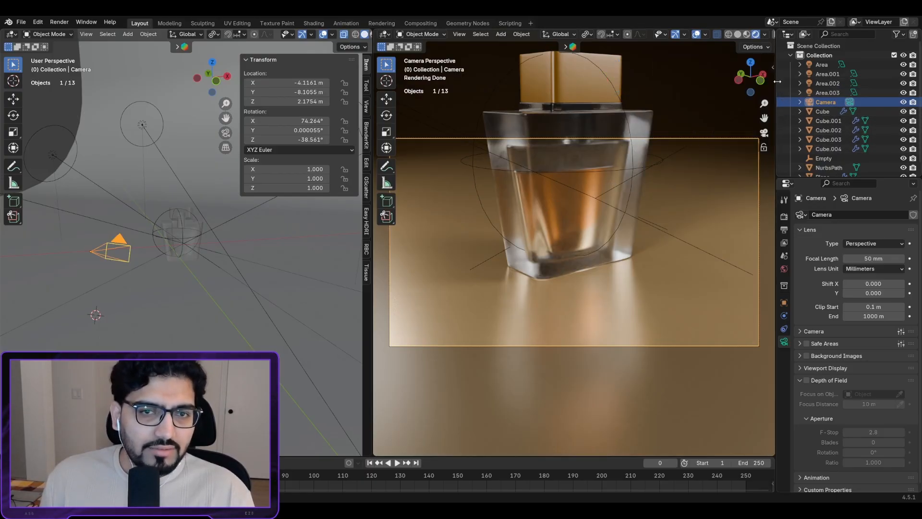
{"action": "left_click", "coordinate": [772, 67]}
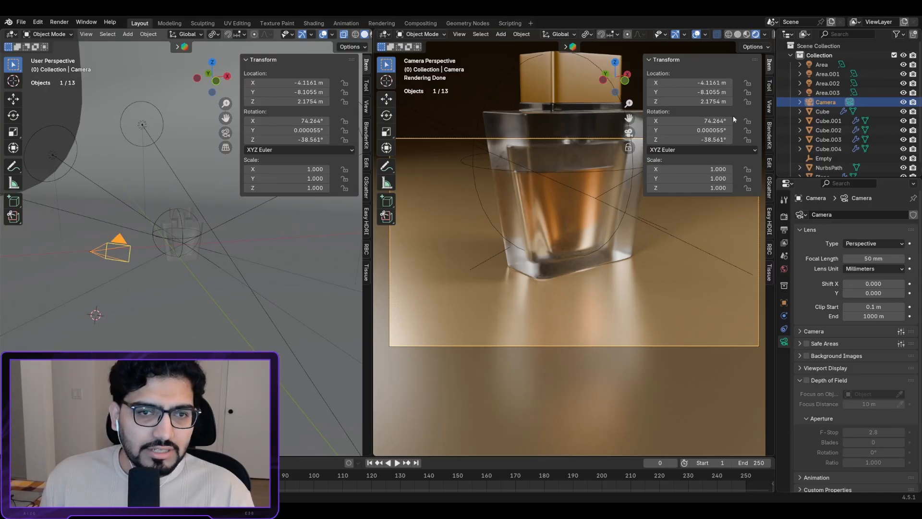
{"action": "left_click", "coordinate": [770, 107]}
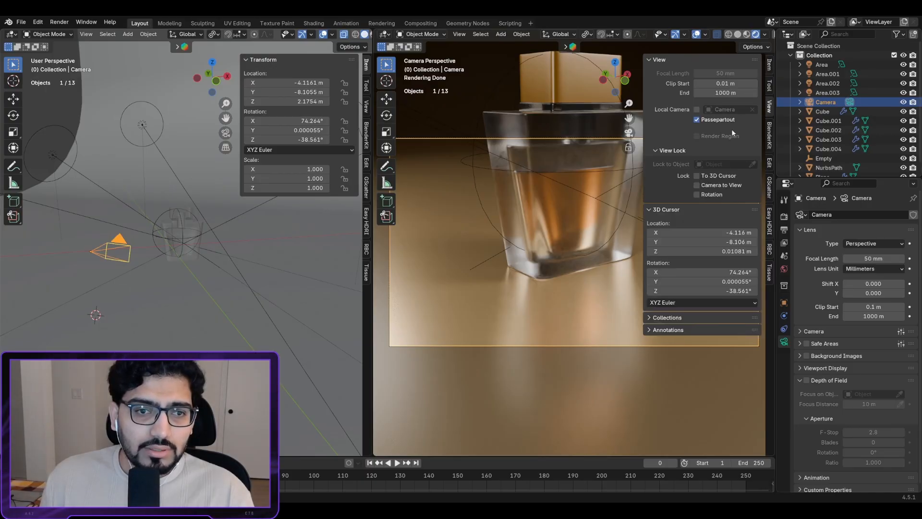
Step: Lock the camera to the view and frame the bottle, ending at X -5.0644, Y -10.524, Z 3.3003 m
{"action": "left_click", "coordinate": [696, 185]}
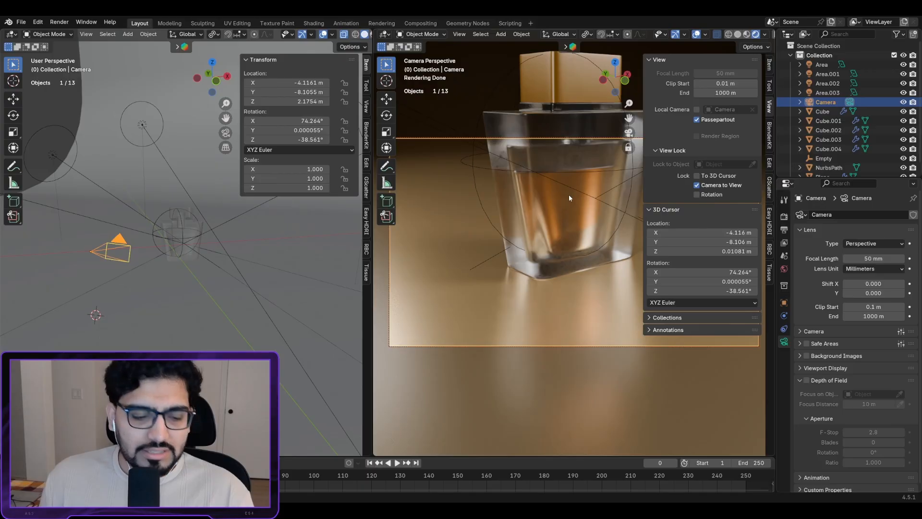
{"action": "middle_click_drag", "start_coordinate": [576, 191], "coordinate": [564, 250], "text": "shift"}
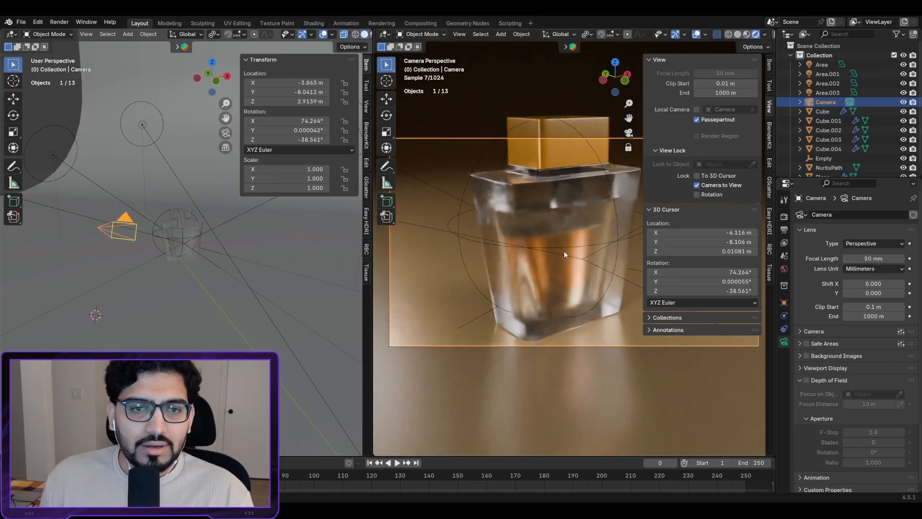
{"action": "scroll", "coordinate": [564, 251], "scroll_direction": "down", "scroll_amount": 2}
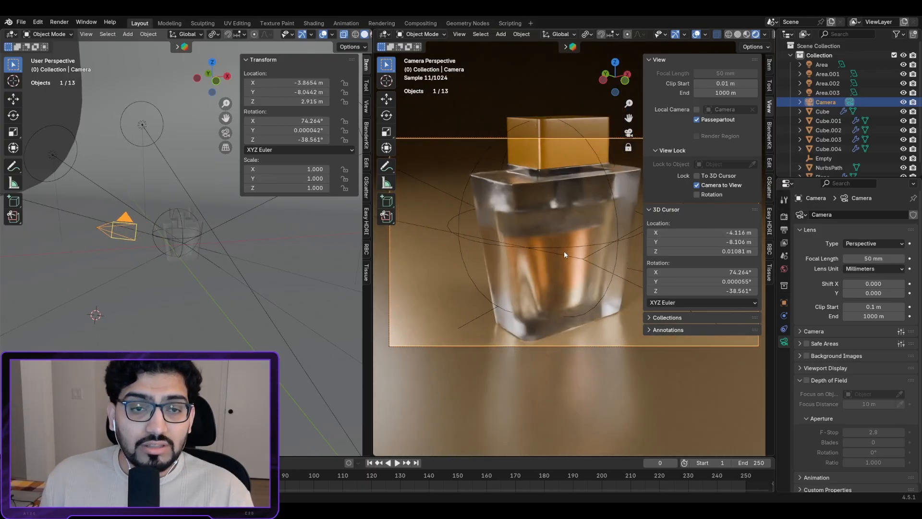
{"action": "left_click", "coordinate": [697, 185]}
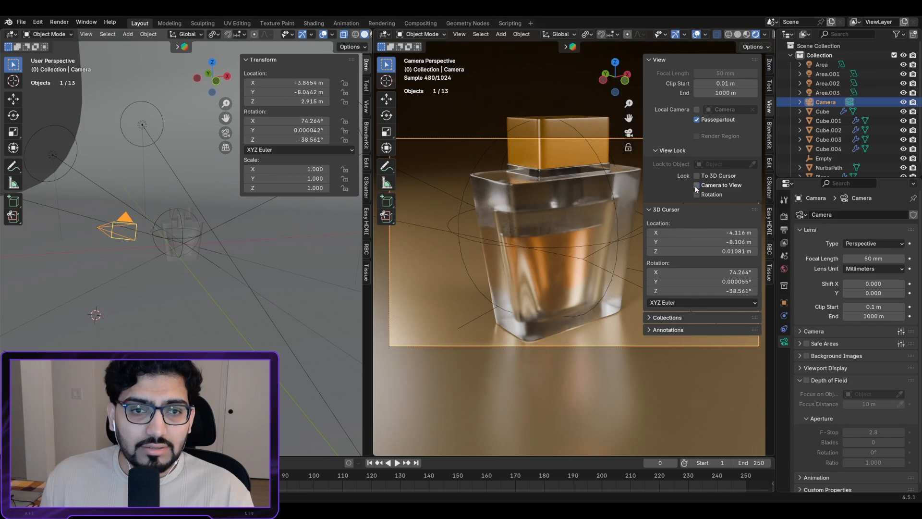
{"action": "scroll", "coordinate": [564, 222], "scroll_direction": "up", "scroll_amount": 2}
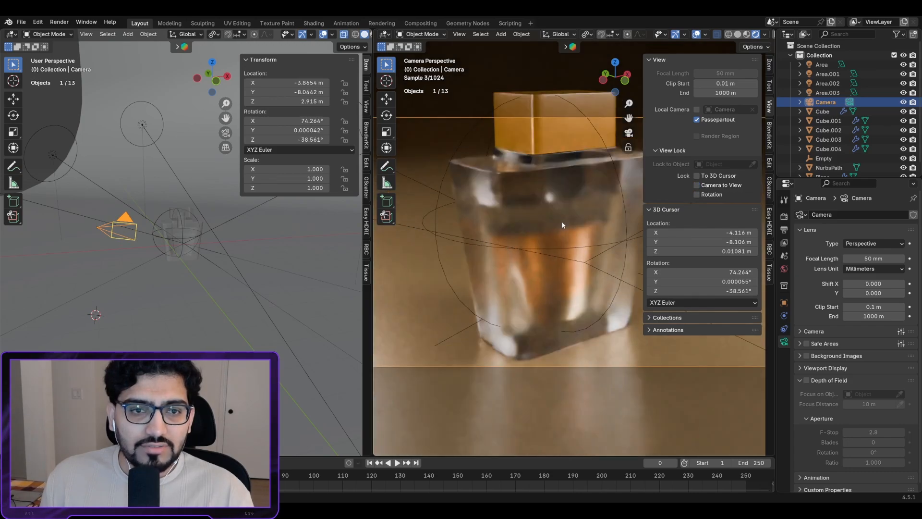
{"action": "scroll", "coordinate": [565, 228], "scroll_direction": "down", "scroll_amount": 3}
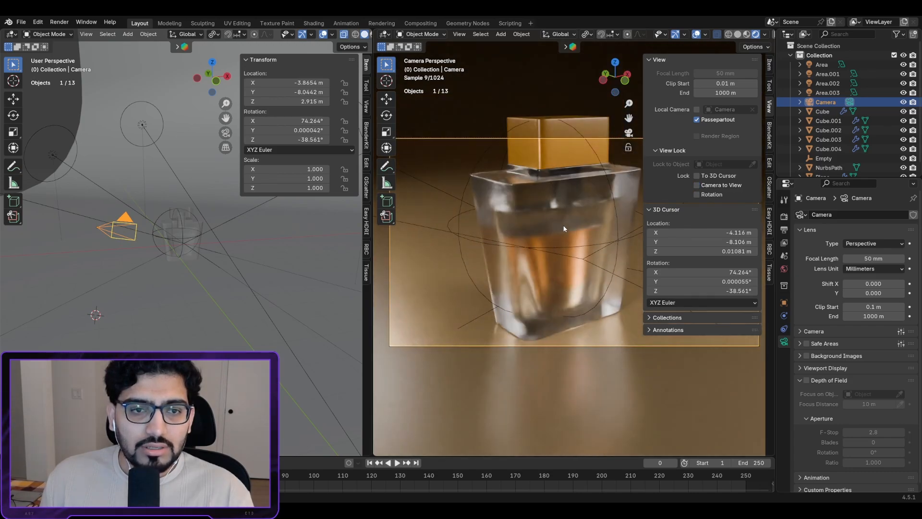
{"action": "scroll", "coordinate": [566, 229], "scroll_direction": "up", "scroll_amount": 2}
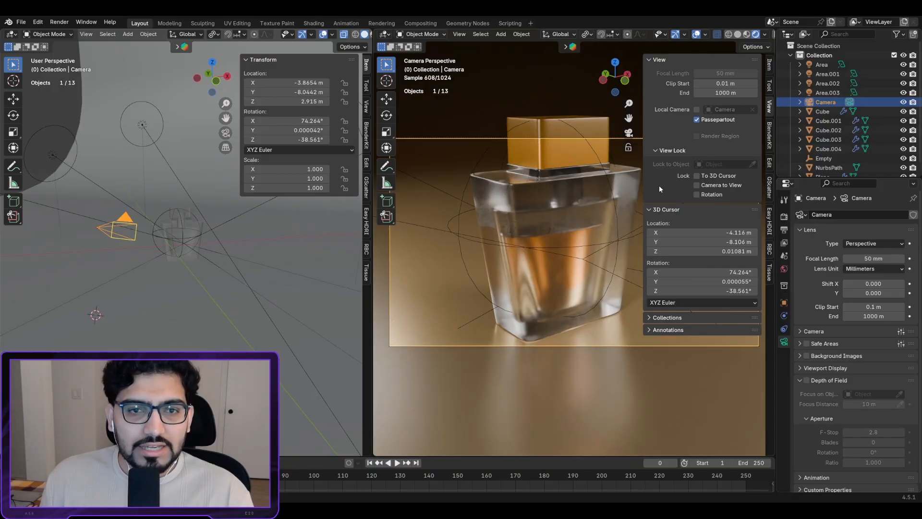
{"action": "left_click", "coordinate": [697, 185]}
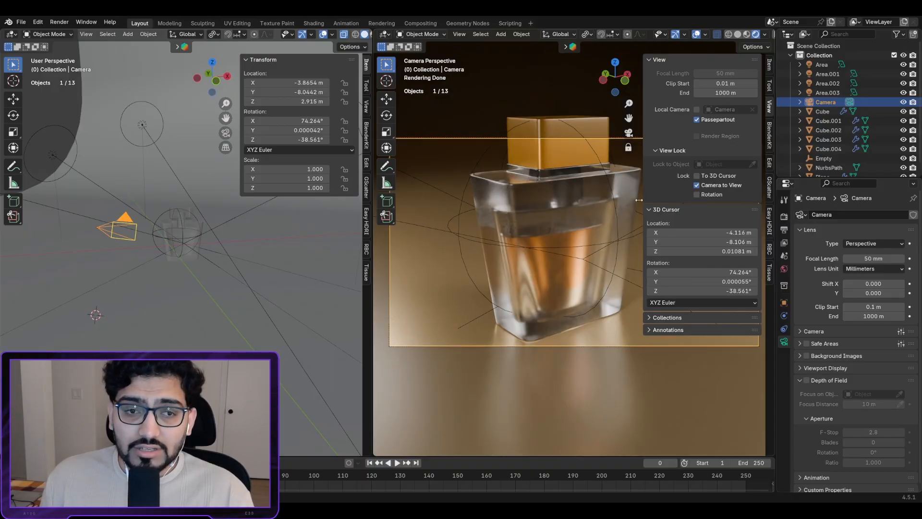
{"action": "scroll", "coordinate": [572, 202], "scroll_direction": "up", "scroll_amount": 1}
{"action": "scroll", "coordinate": [572, 202], "scroll_direction": "down", "scroll_amount": 3}
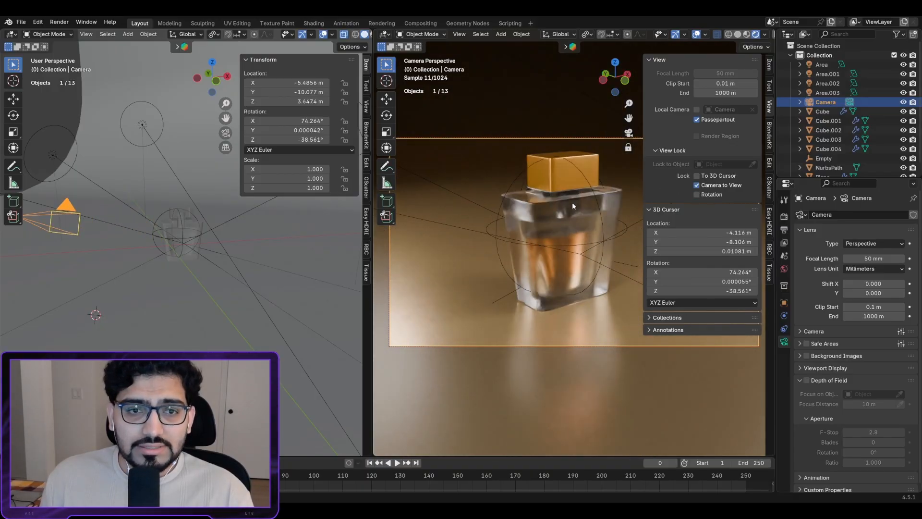
{"action": "middle_click_drag", "start_coordinate": [572, 201], "coordinate": [572, 223]}
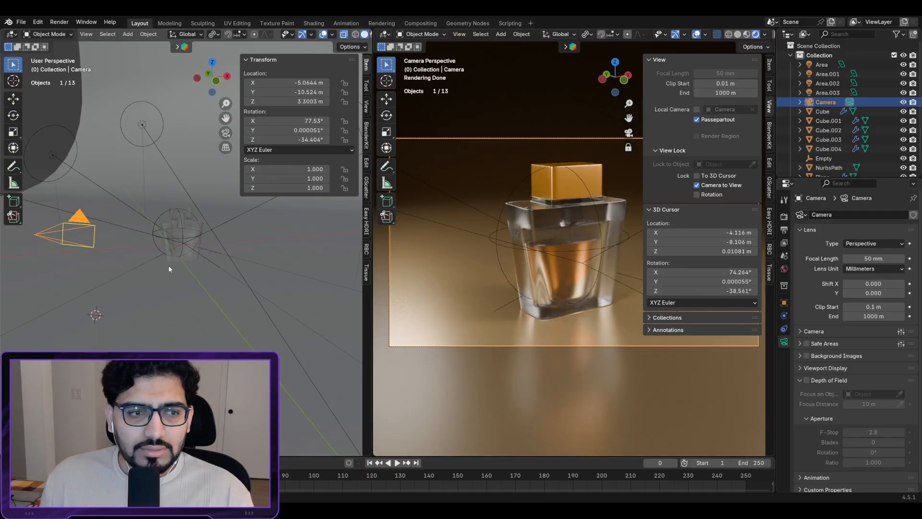
{"action": "scroll", "coordinate": [175, 282], "scroll_direction": "down", "scroll_amount": 5}
{"action": "middle_click_drag", "start_coordinate": [169, 258], "coordinate": [184, 285]}
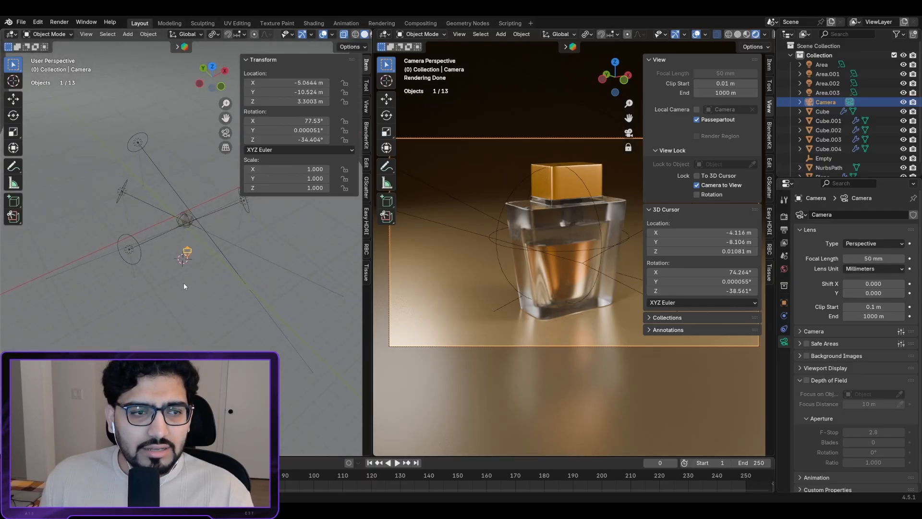
Step: Raise the Area.001 light's power to 3595.6 and reselect the Camera
{"action": "left_click", "coordinate": [244, 206]}
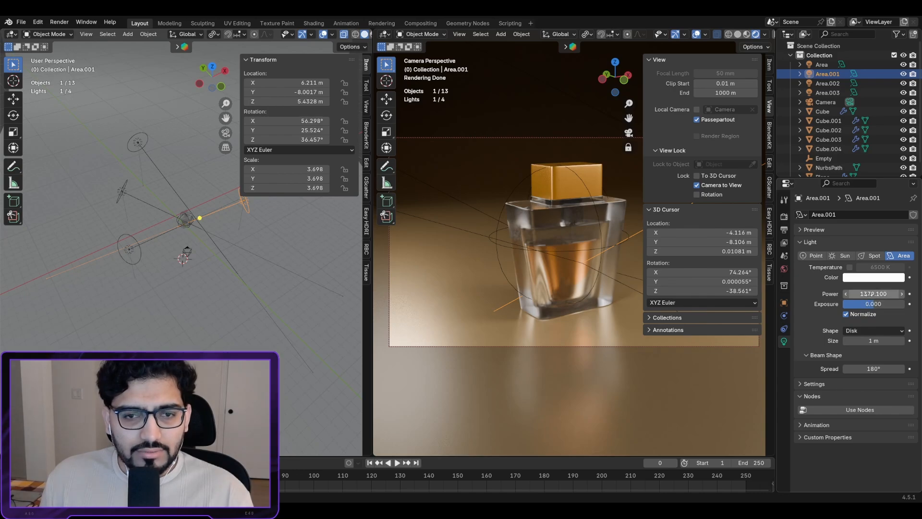
{"action": "left_click_drag", "start_coordinate": [873, 294], "coordinate": [911, 294]}
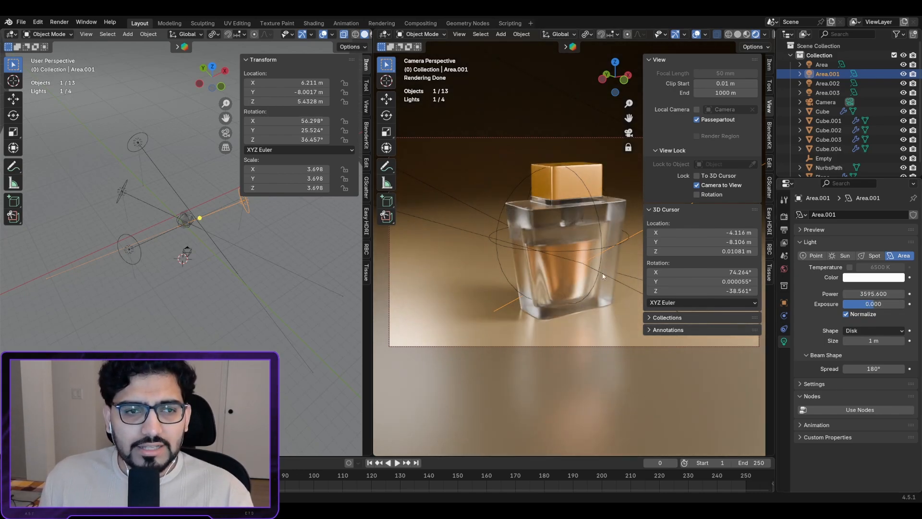
{"action": "left_click", "coordinate": [578, 138]}
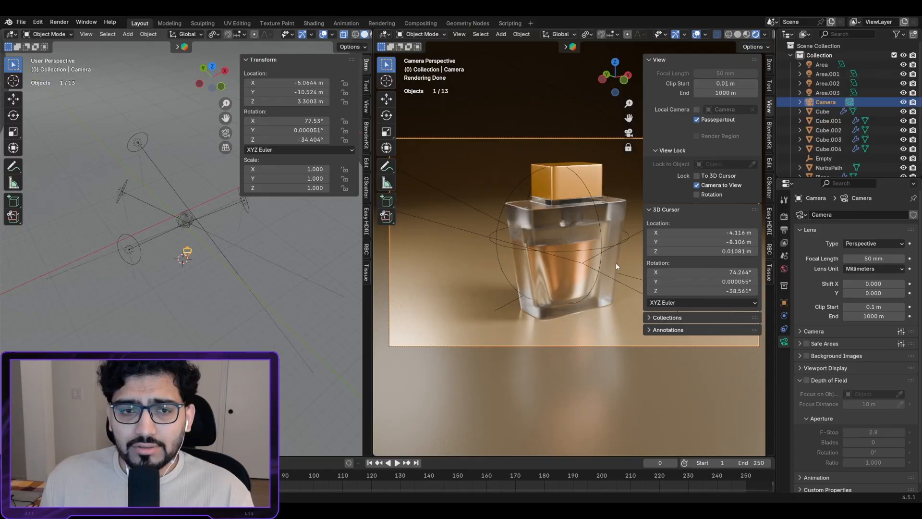
{"action": "left_click", "coordinate": [601, 224]}
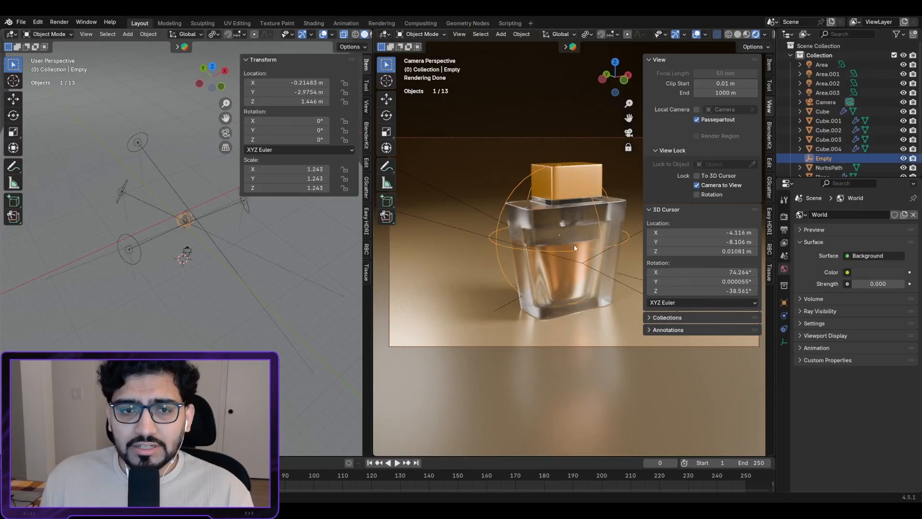
{"action": "left_click", "coordinate": [555, 346]}
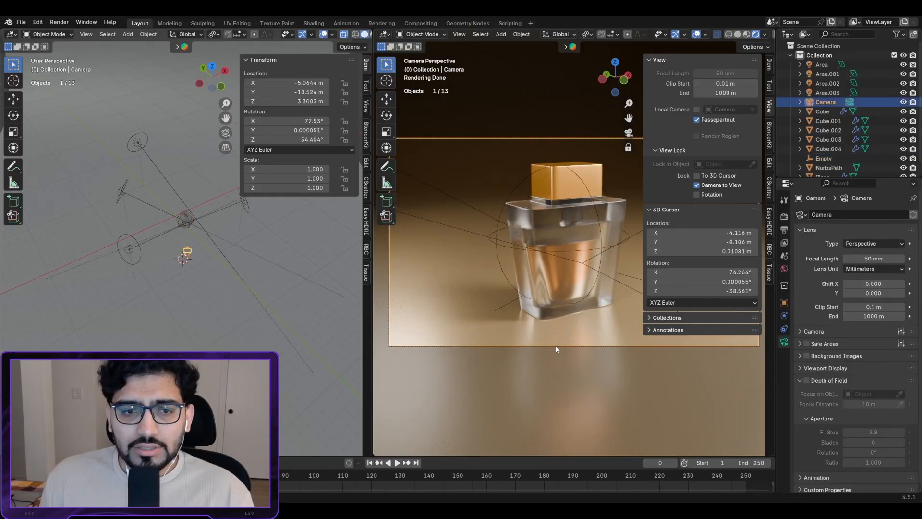
{"action": "left_click", "coordinate": [451, 144]}
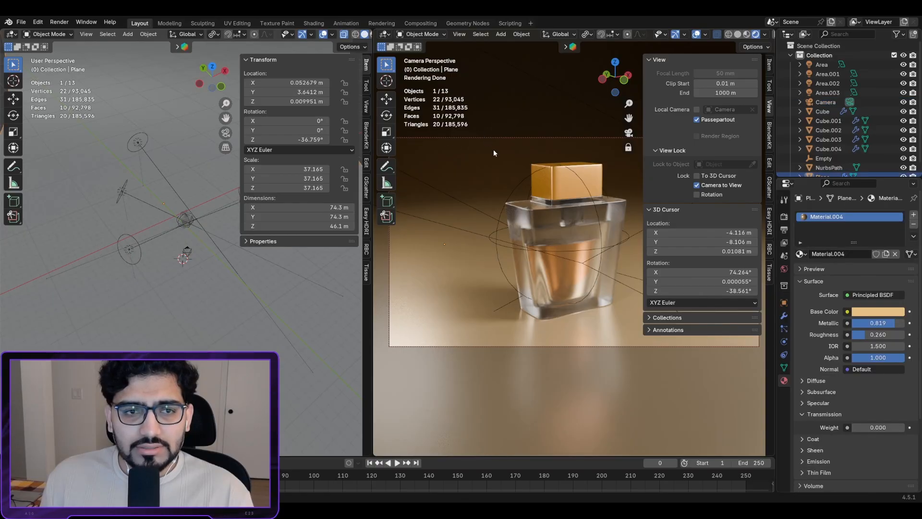
{"action": "left_click", "coordinate": [512, 138]}
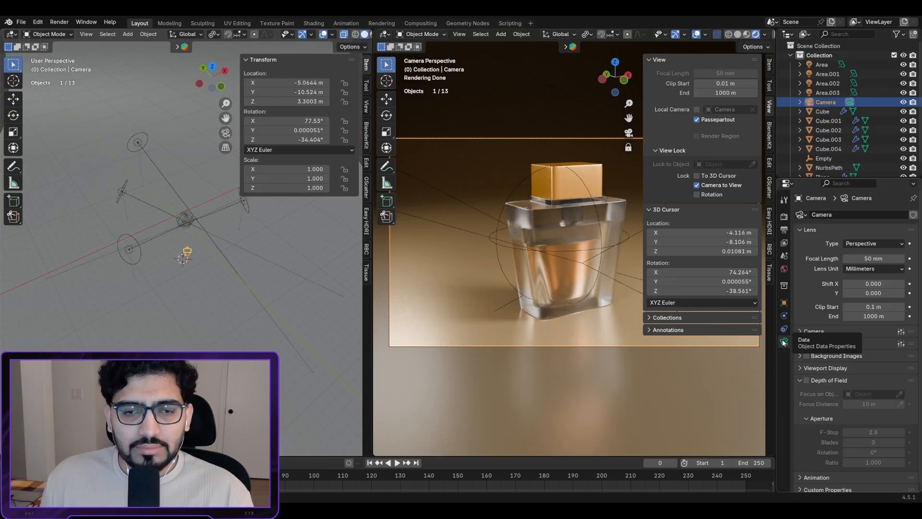
Step: After trying Orthographic and Panoramic, use a Perspective lens with a 47 mm focal length
{"action": "mouse_move", "coordinate": [873, 258]}
{"action": "left_mouse_down"}
{"action": "mouse_move", "coordinate": [888, 258]}
{"action": "mouse_move", "coordinate": [870, 258]}
{"action": "left_mouse_up"}
{"action": "left_click", "coordinate": [869, 244]}
{"action": "left_click", "coordinate": [873, 262]}
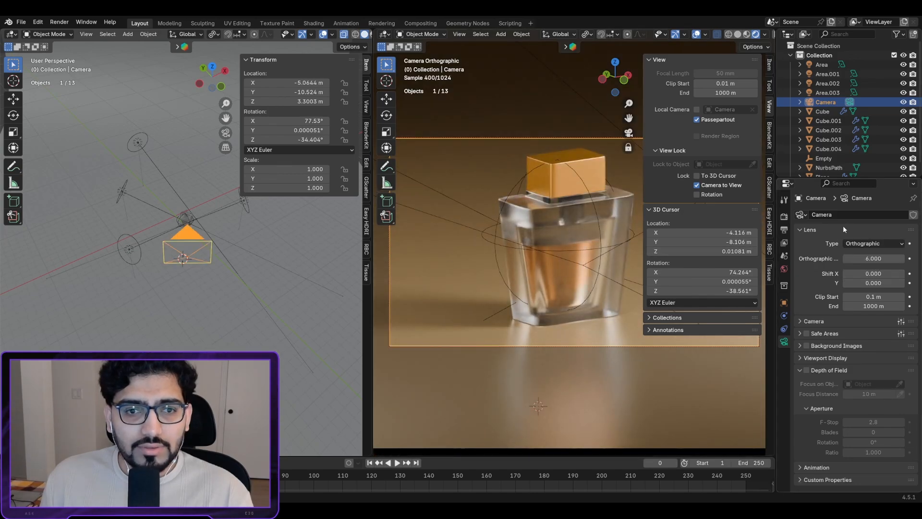
{"action": "left_click", "coordinate": [871, 244]}
{"action": "left_click", "coordinate": [870, 275]}
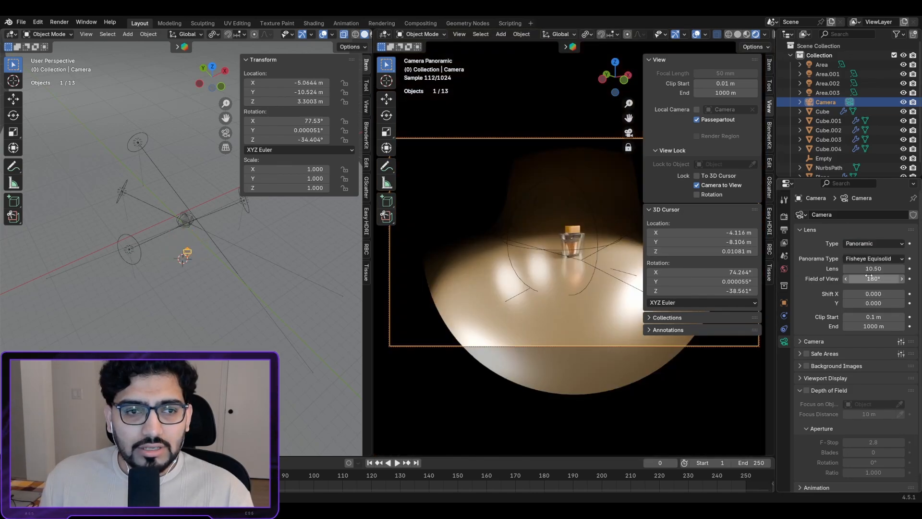
{"action": "left_click", "coordinate": [883, 245]}
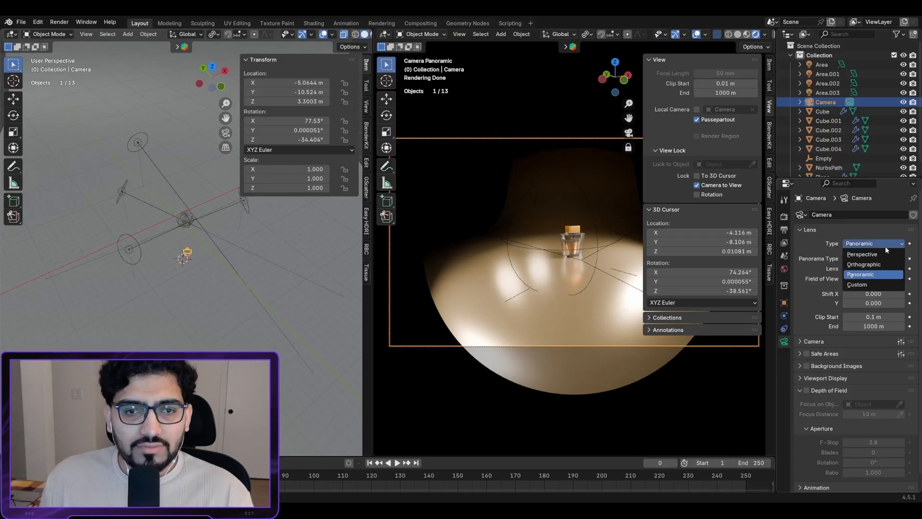
{"action": "left_click", "coordinate": [873, 250]}
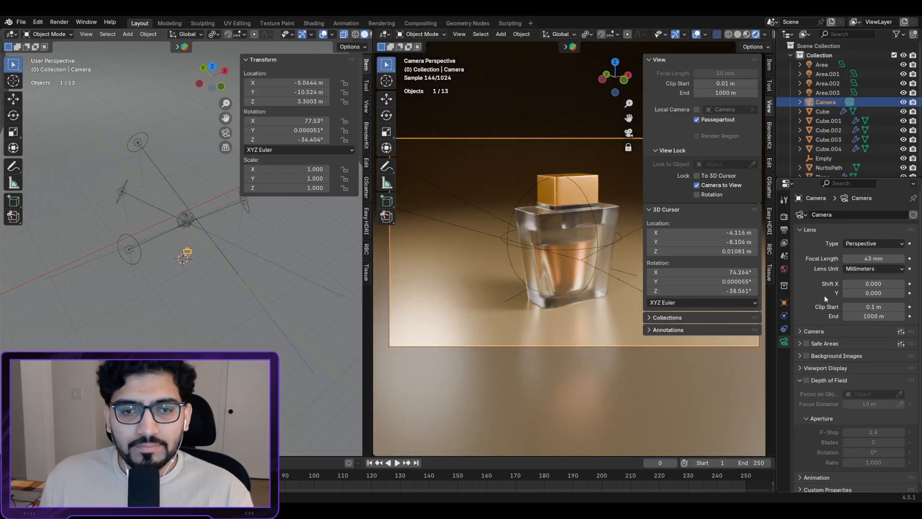
{"action": "left_click_drag", "start_coordinate": [893, 260], "coordinate": [896, 262]}
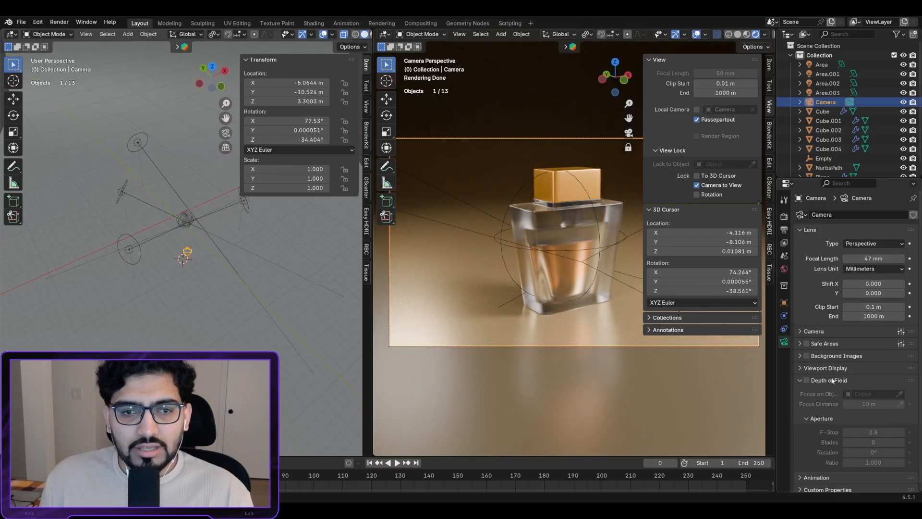
Step: Enable depth of field on the camera and set its focus object to the Empty
{"action": "left_click", "coordinate": [806, 381]}
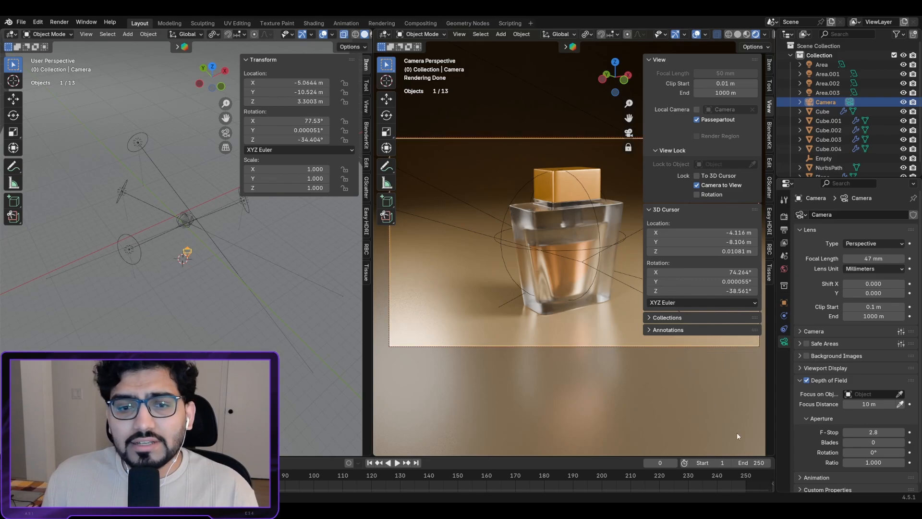
{"action": "left_click", "coordinate": [900, 395]}
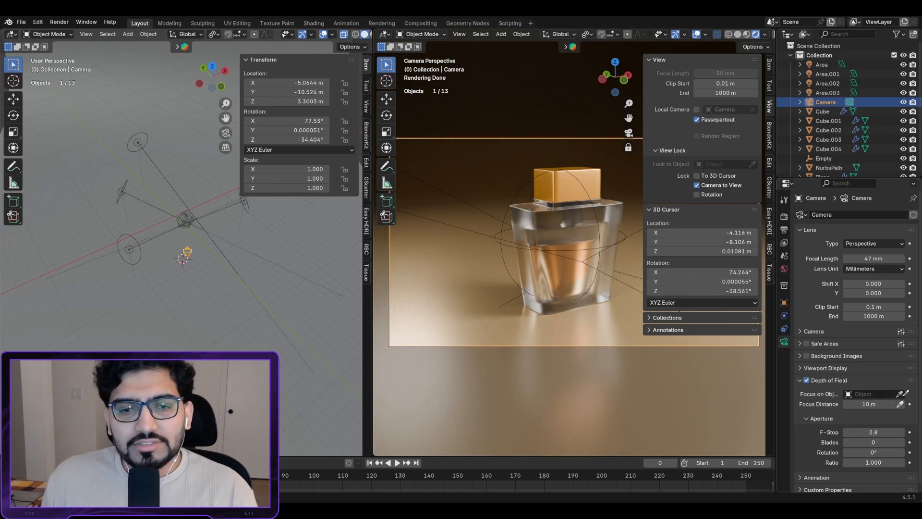
{"action": "left_click", "coordinate": [598, 226]}
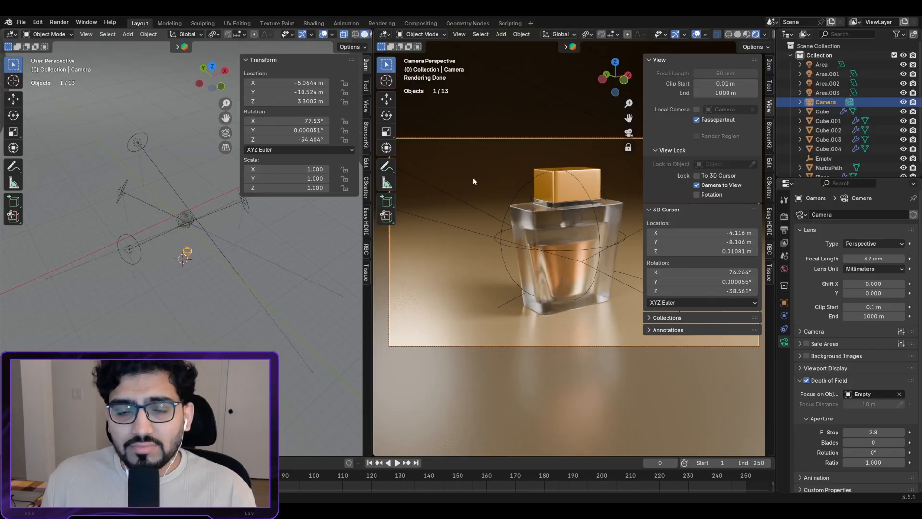
Step: Tune the camera aperture F-Stop down to 1.1 for a stronger background blur
{"action": "left_click_drag", "start_coordinate": [886, 434], "coordinate": [872, 434]}
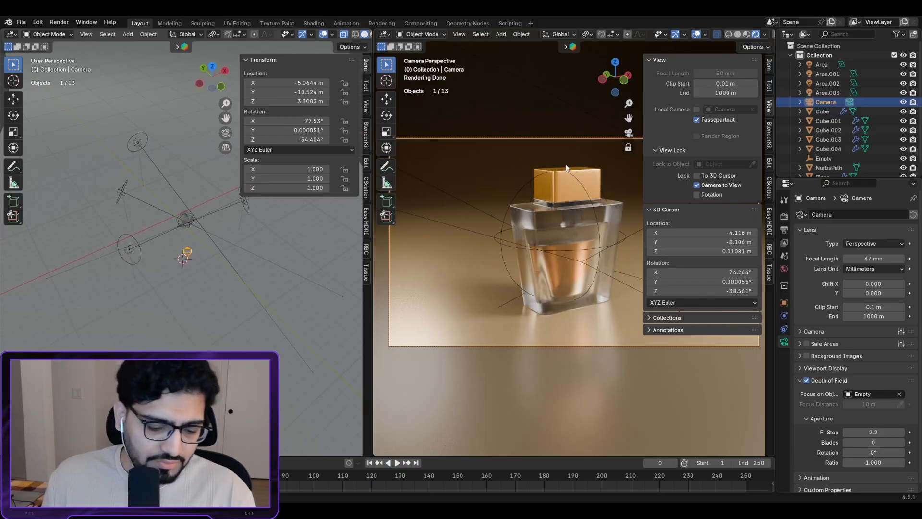
{"action": "key", "text": "n"}
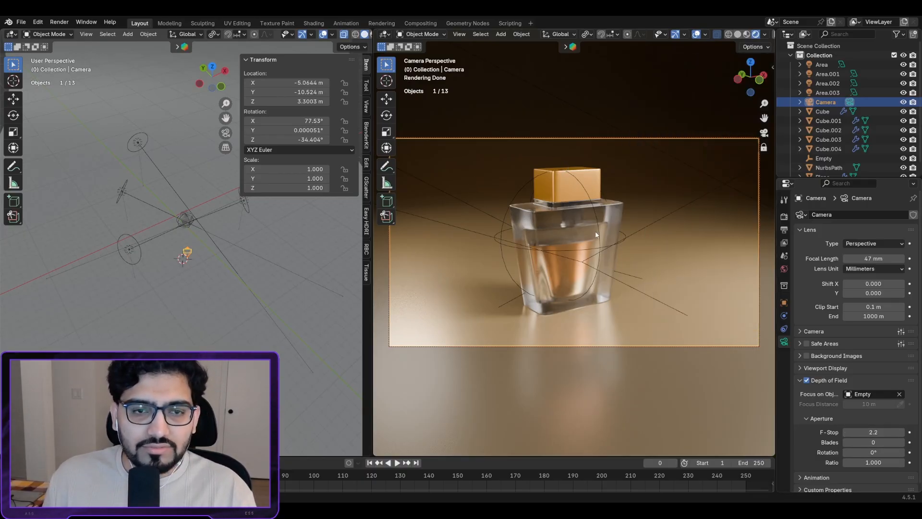
{"action": "left_click_drag", "start_coordinate": [873, 432], "coordinate": [845, 432]}
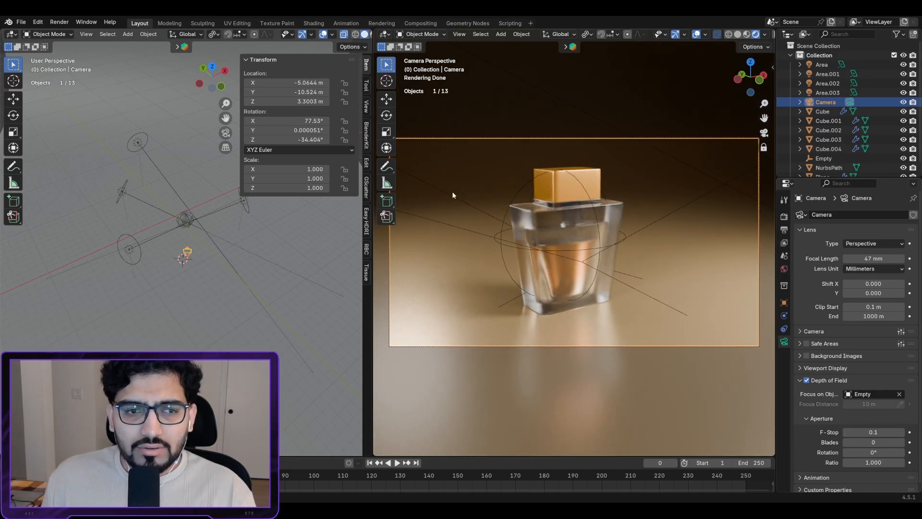
{"action": "left_click", "coordinate": [873, 431]}
{"action": "type", "text": "2"}
{"action": "key", "text": "Return"}
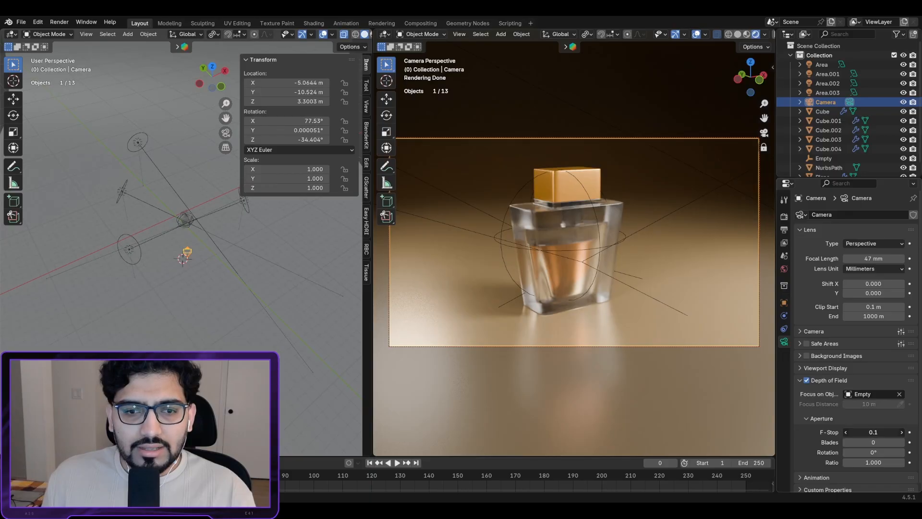
{"action": "left_click_drag", "start_coordinate": [873, 432], "coordinate": [910, 432]}
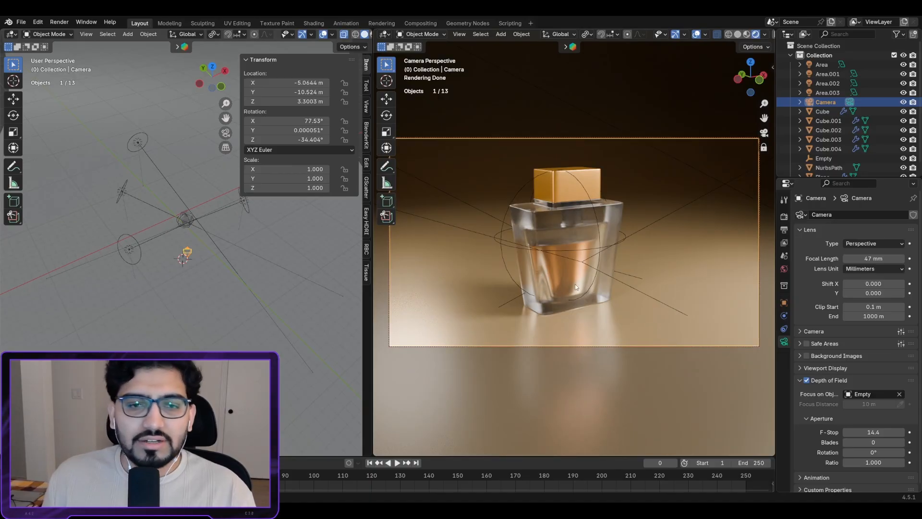
{"action": "mouse_move", "coordinate": [877, 433]}
{"action": "left_mouse_down"}
{"action": "mouse_move", "coordinate": [821, 432]}
{"action": "mouse_move", "coordinate": [864, 435]}
{"action": "left_mouse_up"}
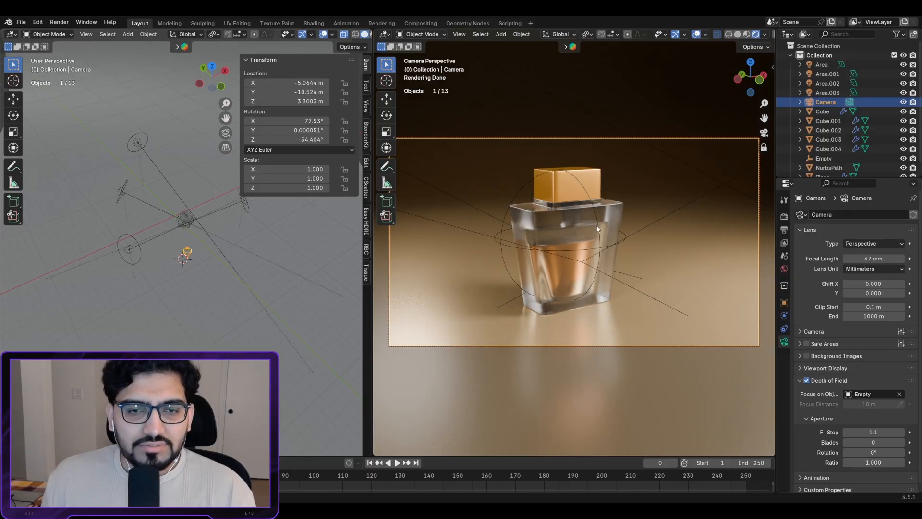
{"action": "key", "text": "n"}
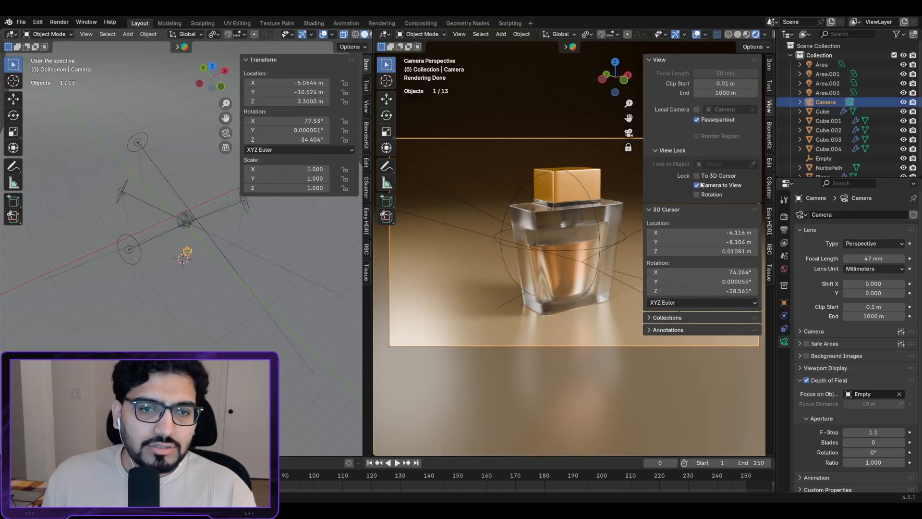
{"action": "key", "text": "n"}
{"action": "scroll", "coordinate": [580, 226], "scroll_direction": "up", "scroll_amount": 5}
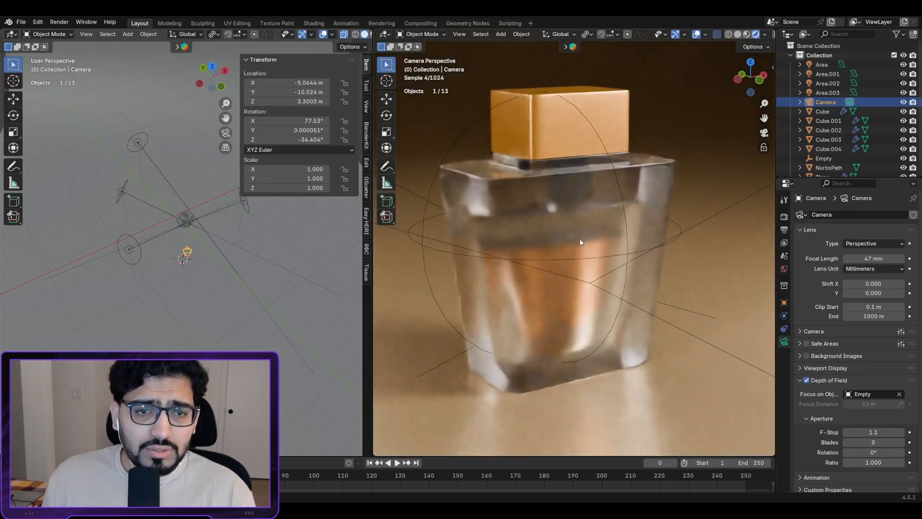
{"action": "scroll", "coordinate": [580, 242], "scroll_direction": "up", "scroll_amount": 2}
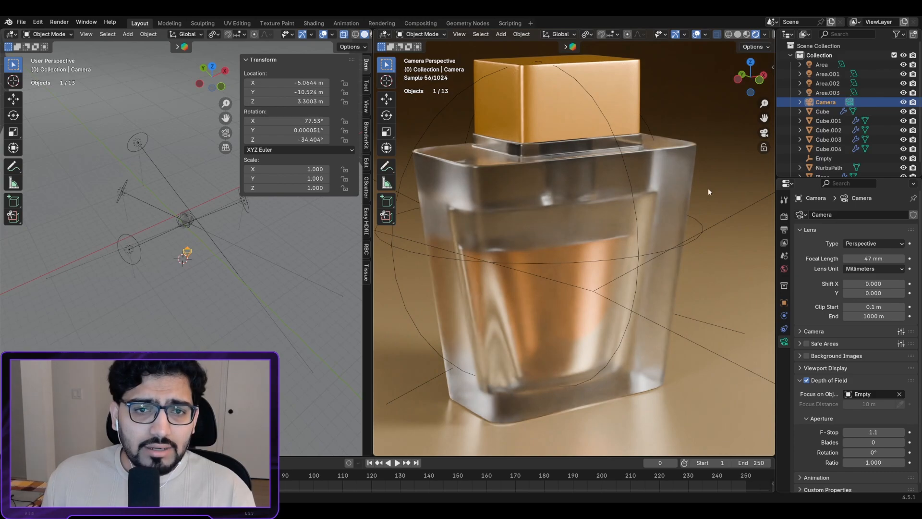
{"action": "scroll", "coordinate": [708, 191], "scroll_direction": "down", "scroll_amount": 4}
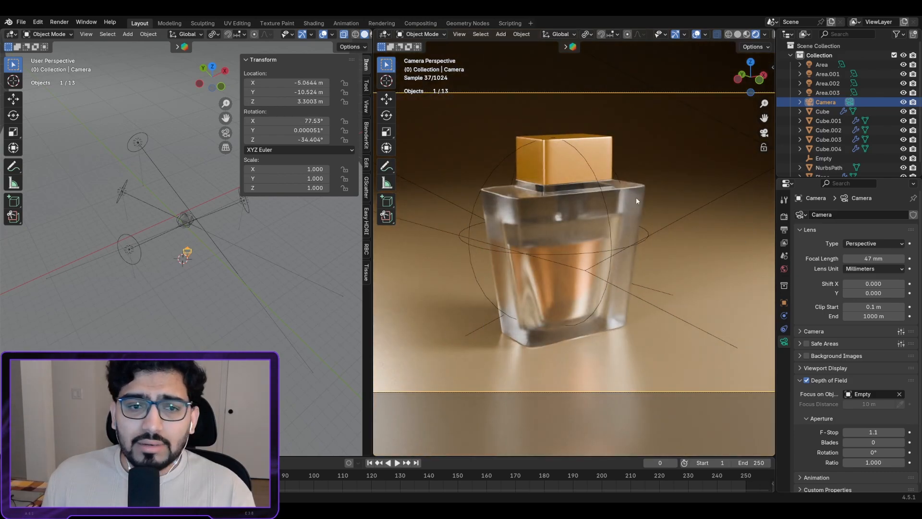
Step: Turn off View Lock's Camera to View and show the Cycles render sampling settings
{"action": "scroll", "coordinate": [616, 249], "scroll_direction": "down", "scroll_amount": 2}
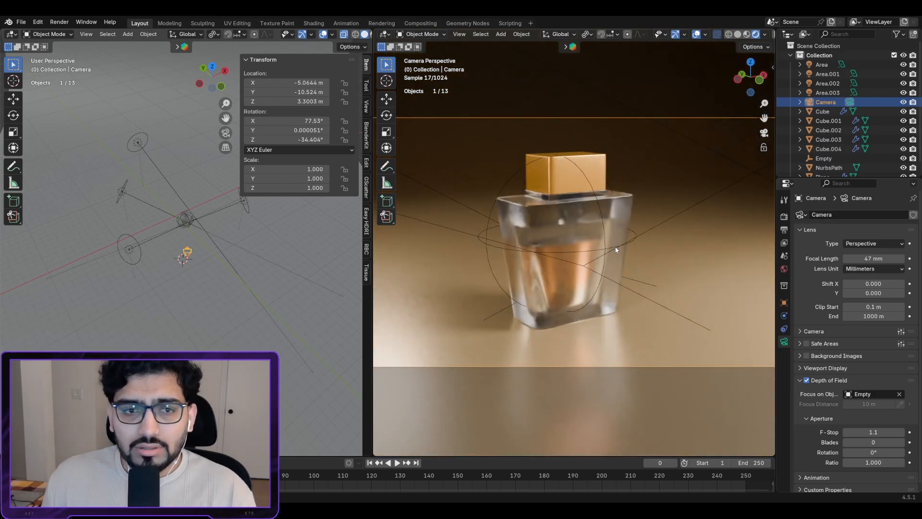
{"action": "scroll", "coordinate": [615, 249], "scroll_direction": "down", "scroll_amount": 2}
{"action": "key", "text": "n"}
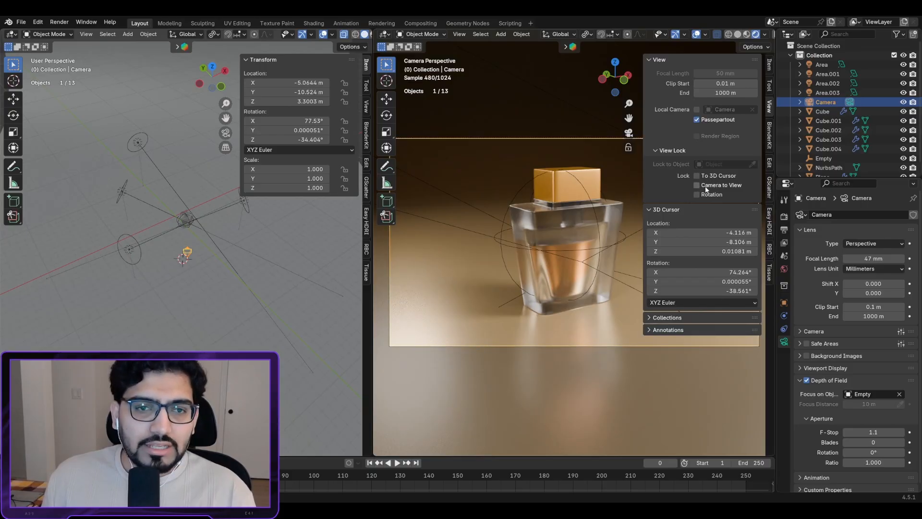
{"action": "left_click", "coordinate": [706, 188]}
{"action": "key", "text": "n"}
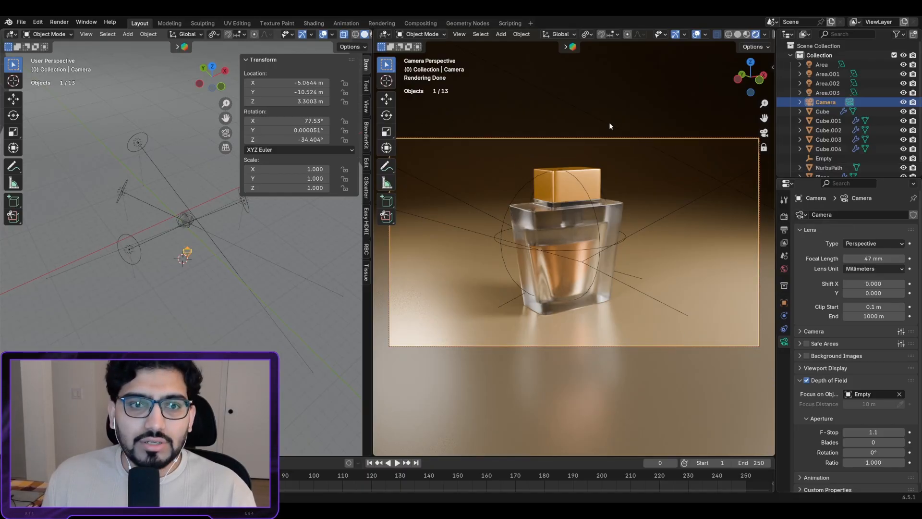
{"action": "left_click", "coordinate": [784, 217]}
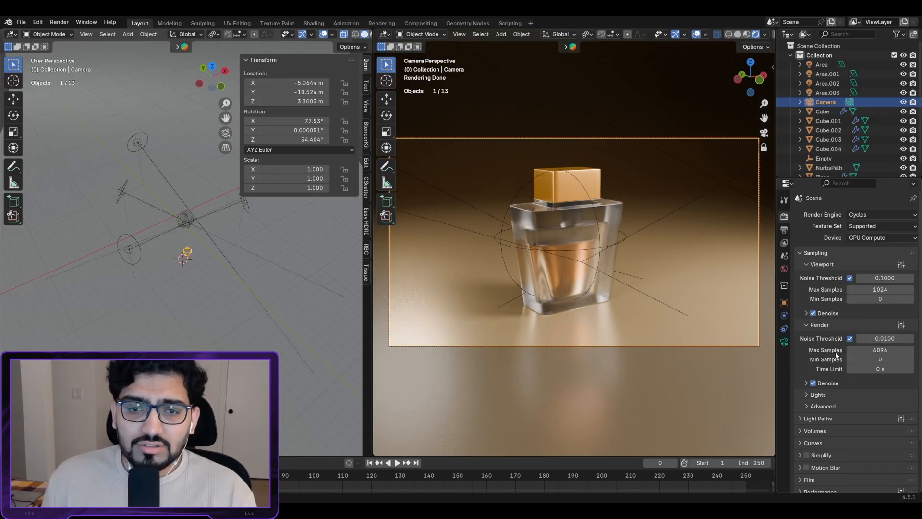
Step: Set render noise threshold to 0.1 and both render and viewport max samples to 512
{"action": "left_click", "coordinate": [882, 338]}
{"action": "type", "text": "0"}
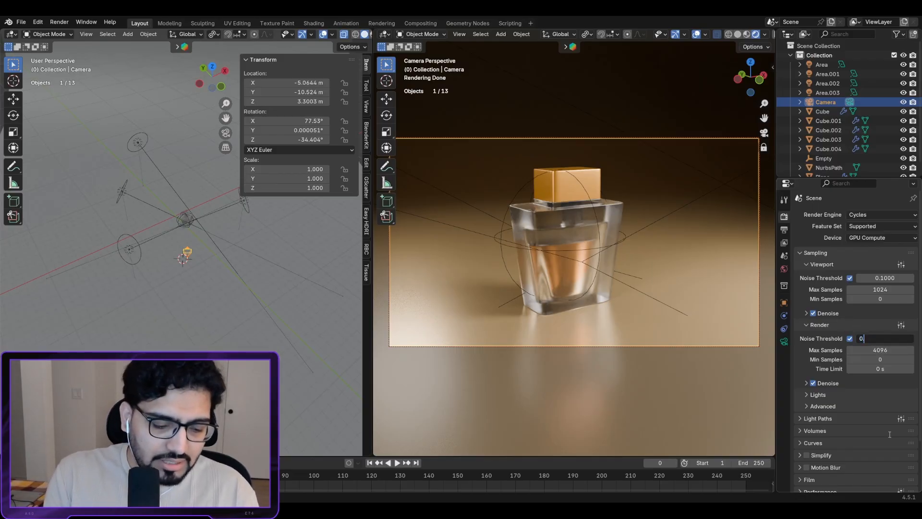
{"action": "type", "text": ".1"}
{"action": "key", "text": "Return"}
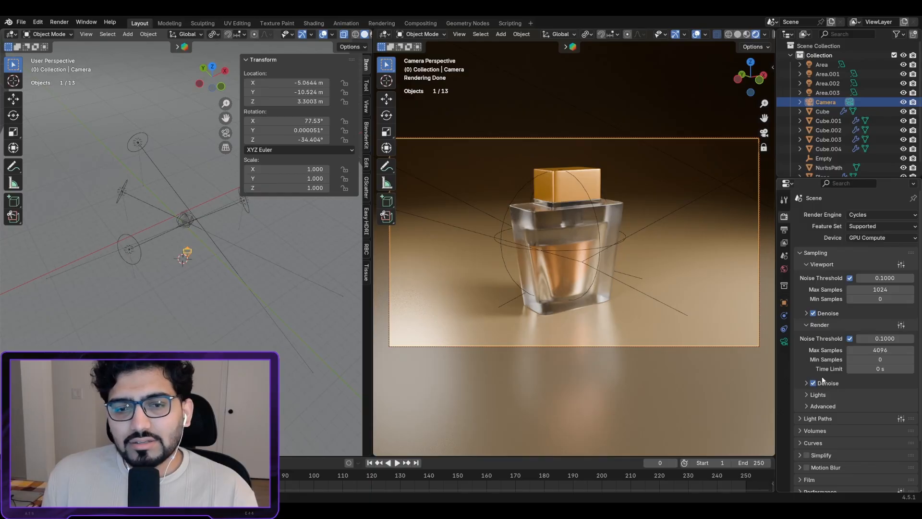
{"action": "left_click", "coordinate": [874, 350]}
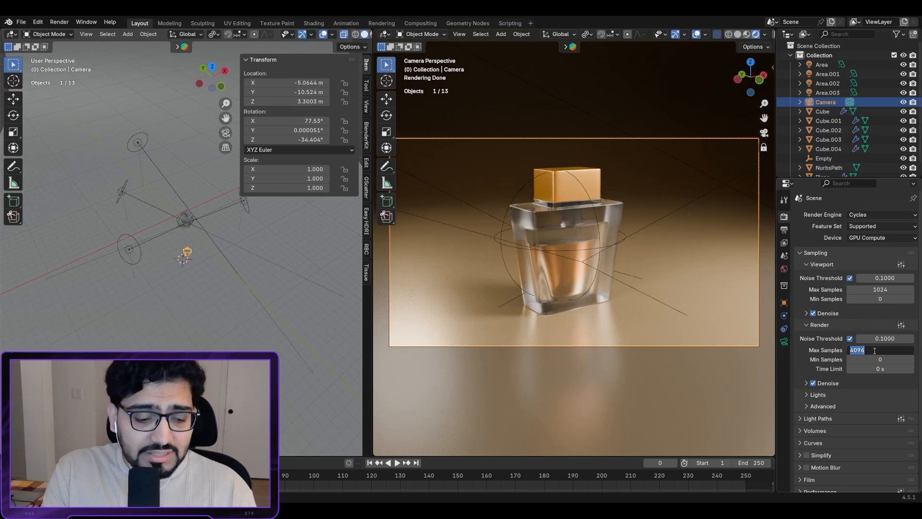
{"action": "type", "text": "512"}
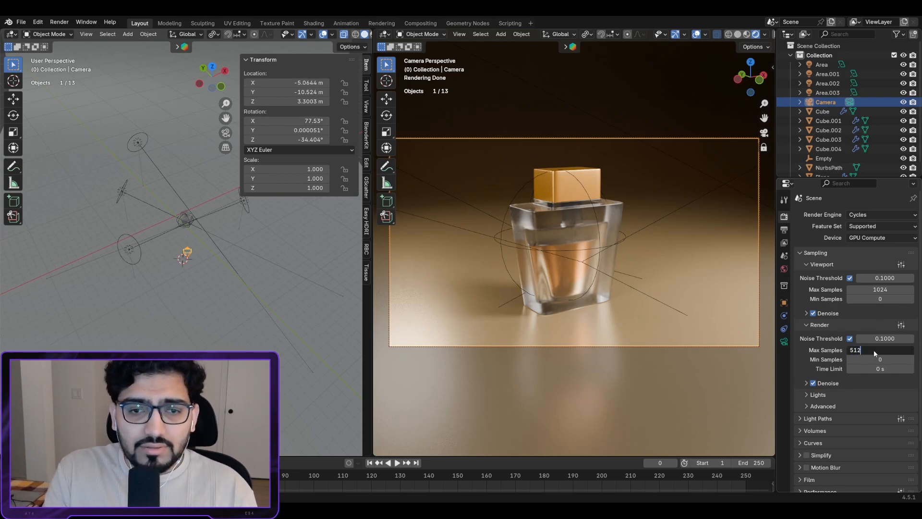
{"action": "key", "text": "Return"}
{"action": "left_click", "coordinate": [871, 290]}
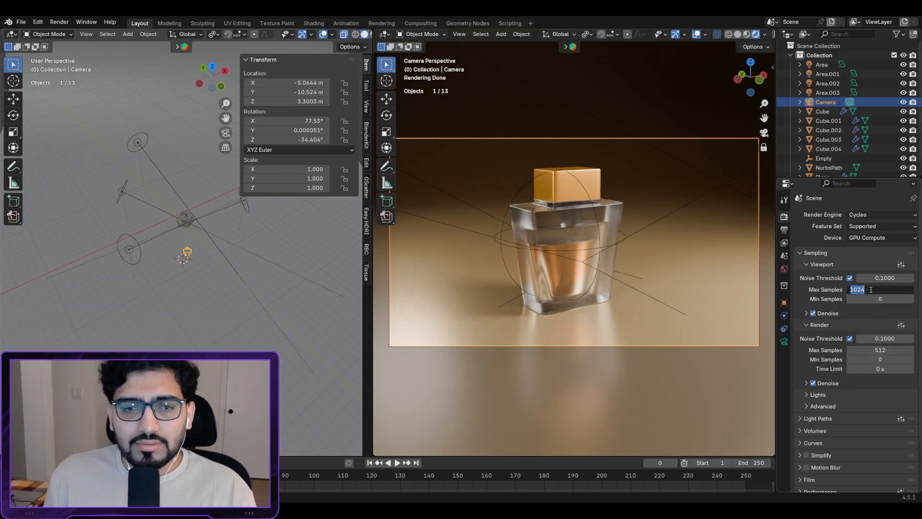
{"action": "type", "text": "512"}
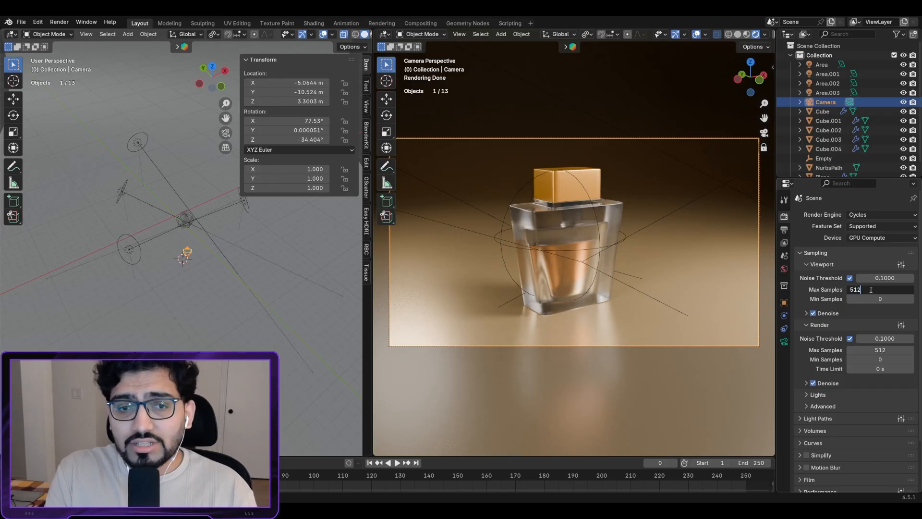
{"action": "key", "text": "Return"}
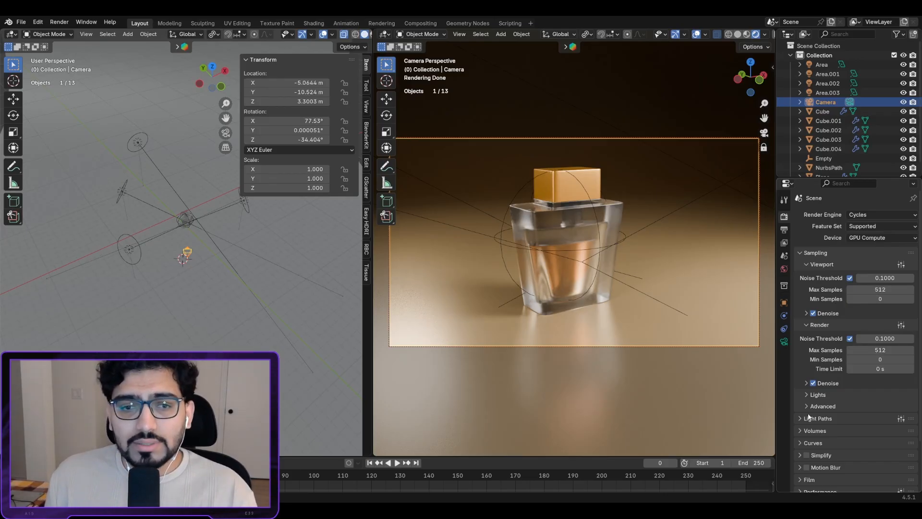
{"action": "scroll", "coordinate": [819, 396], "scroll_direction": "down", "scroll_amount": 3}
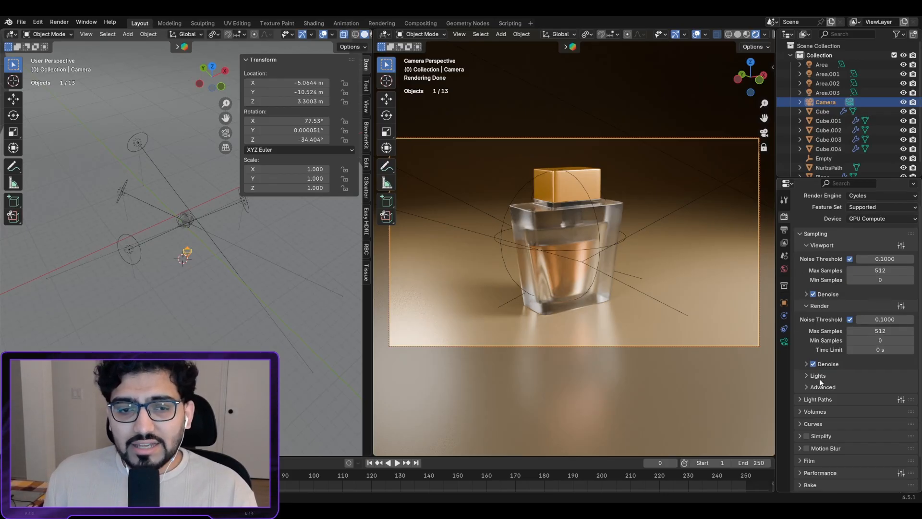
{"action": "scroll", "coordinate": [855, 292], "scroll_direction": "up", "scroll_amount": 3}
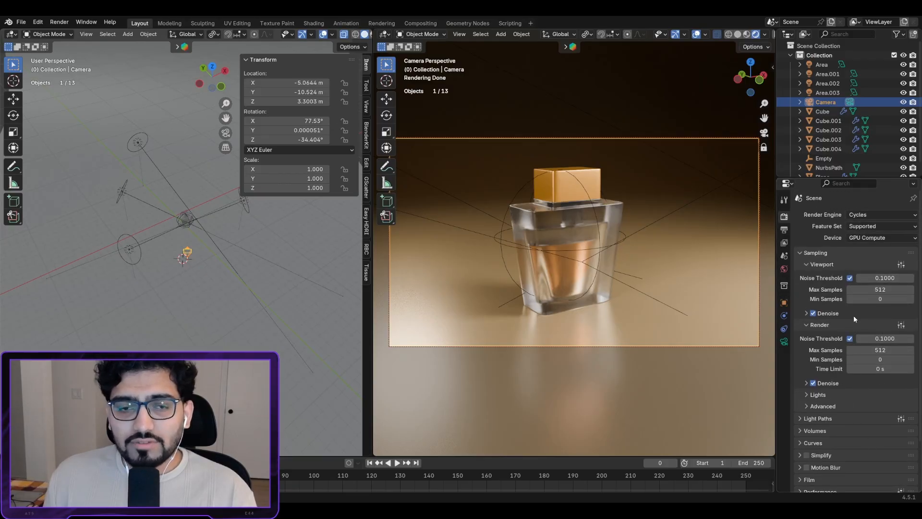
Step: Review Output properties: 1920 x 1080, frames 1–250 at 24 fps, 8-bit RGBA PNG to /tmp\
{"action": "left_click", "coordinate": [783, 232]}
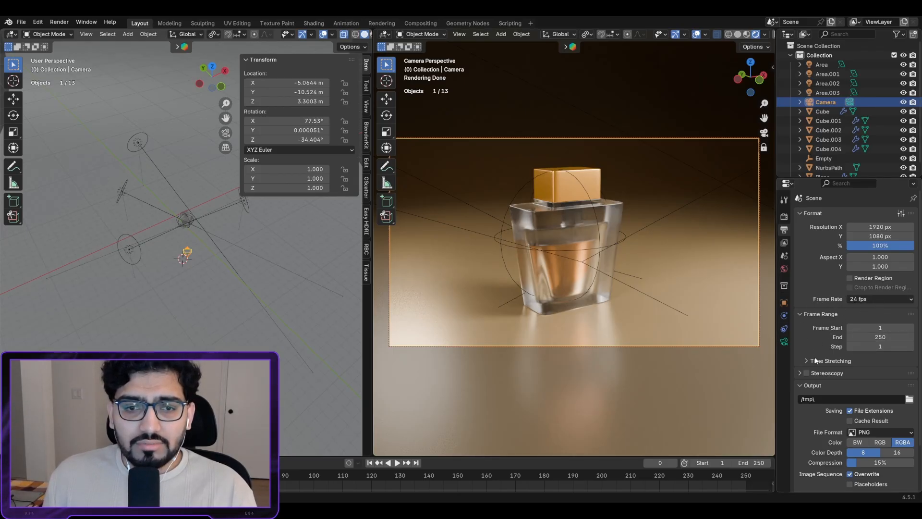
{"action": "scroll", "coordinate": [815, 361], "scroll_direction": "down", "scroll_amount": 2}
{"action": "scroll", "coordinate": [811, 394], "scroll_direction": "down", "scroll_amount": 1}
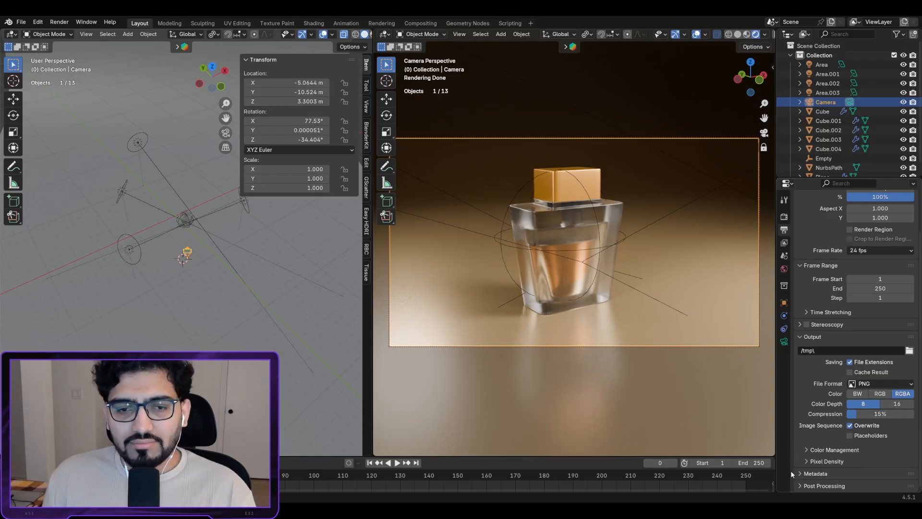
{"action": "scroll", "coordinate": [800, 483], "scroll_direction": "down", "scroll_amount": 2}
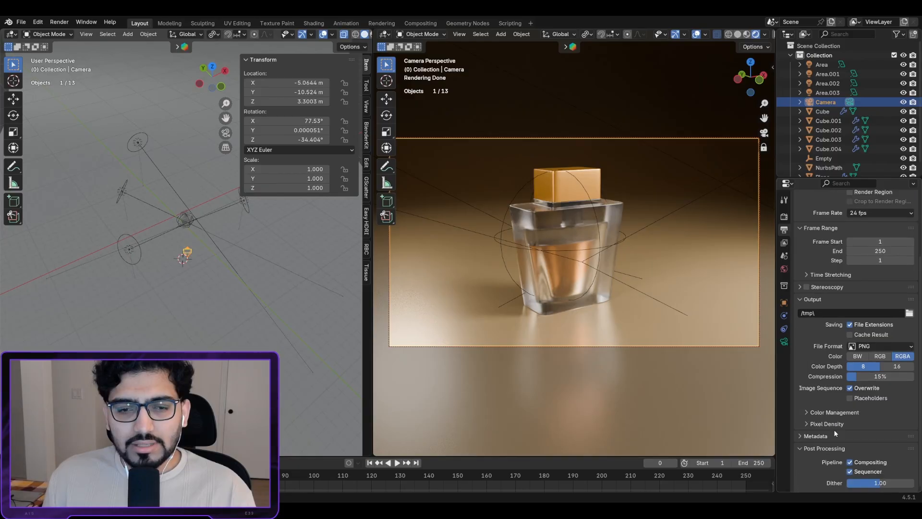
{"action": "scroll", "coordinate": [822, 466], "scroll_direction": "up", "scroll_amount": 3}
{"action": "left_click", "coordinate": [59, 22]}
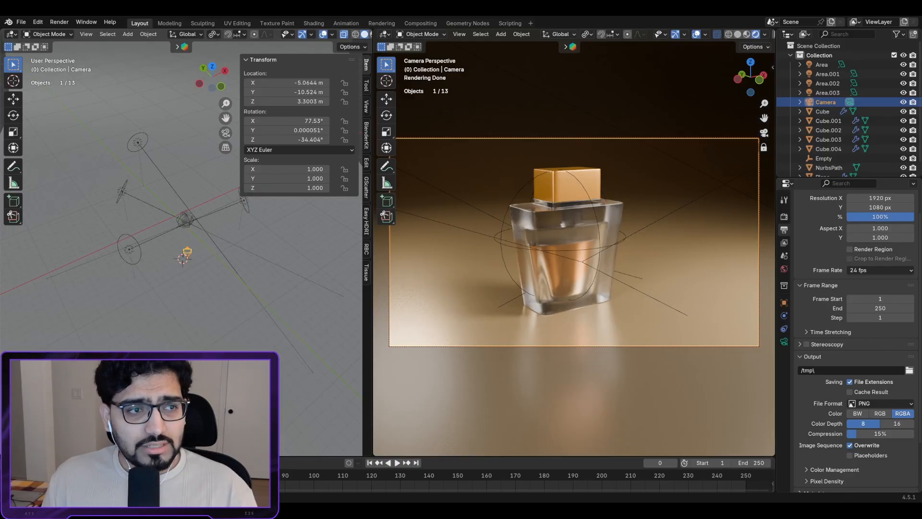
Step: Render a still image of the bottle using Render > Render Image
{"action": "left_click", "coordinate": [59, 22]}
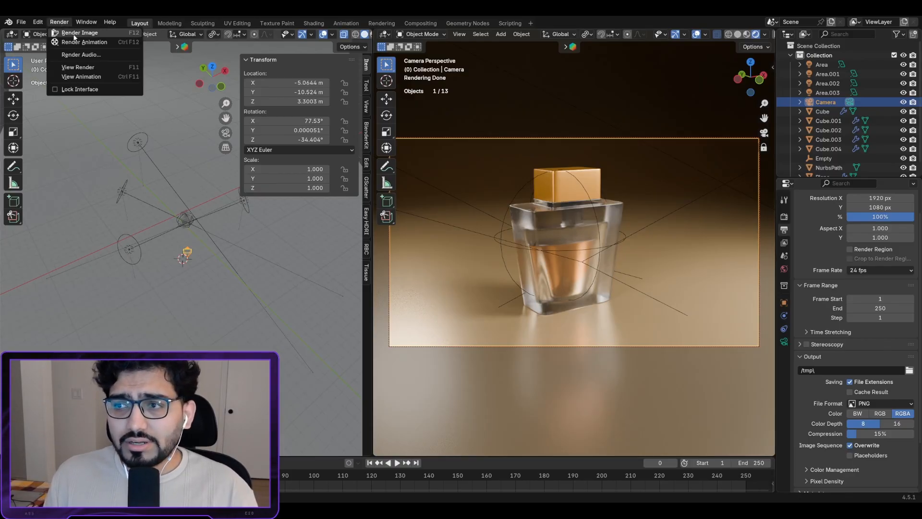
{"action": "left_click", "coordinate": [75, 36]}
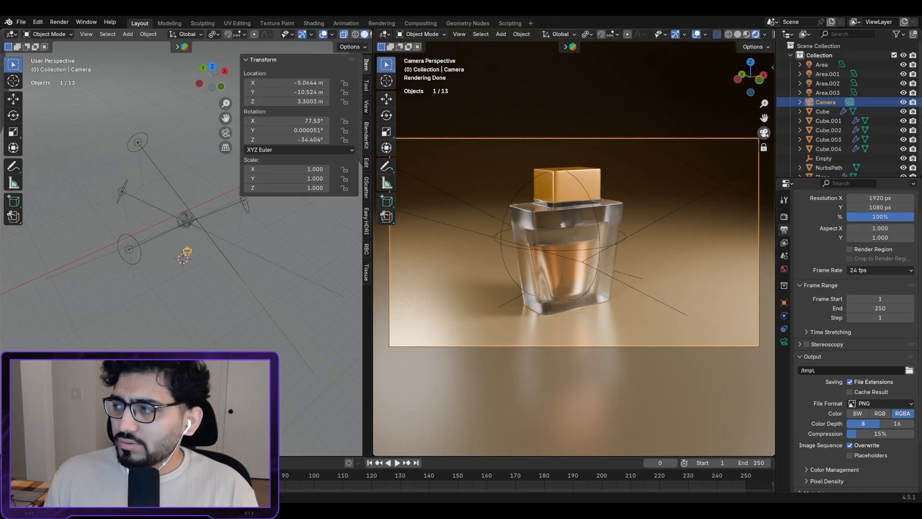
Step: Leave camera view, zoom in on the gold cap Cube.003 and enter Edit Mode
{"action": "left_click", "coordinate": [764, 133]}
{"action": "scroll", "coordinate": [537, 235], "scroll_direction": "up", "scroll_amount": 6}
{"action": "middle_click_drag", "start_coordinate": [612, 181], "coordinate": [562, 224], "text": "shift"}
{"action": "scroll", "coordinate": [582, 246], "scroll_direction": "up", "scroll_amount": 2}
{"action": "scroll", "coordinate": [618, 256], "scroll_direction": "up", "scroll_amount": 2}
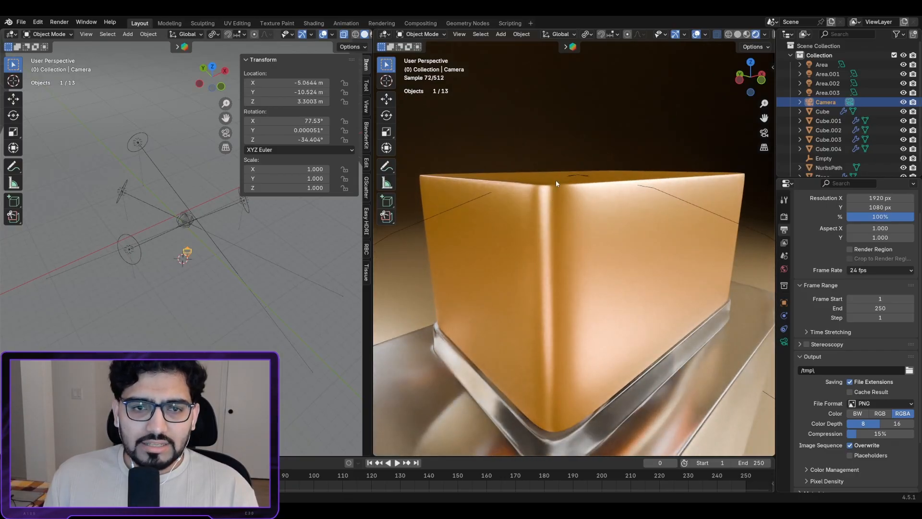
{"action": "left_click", "coordinate": [583, 208]}
{"action": "key", "text": "Tab"}
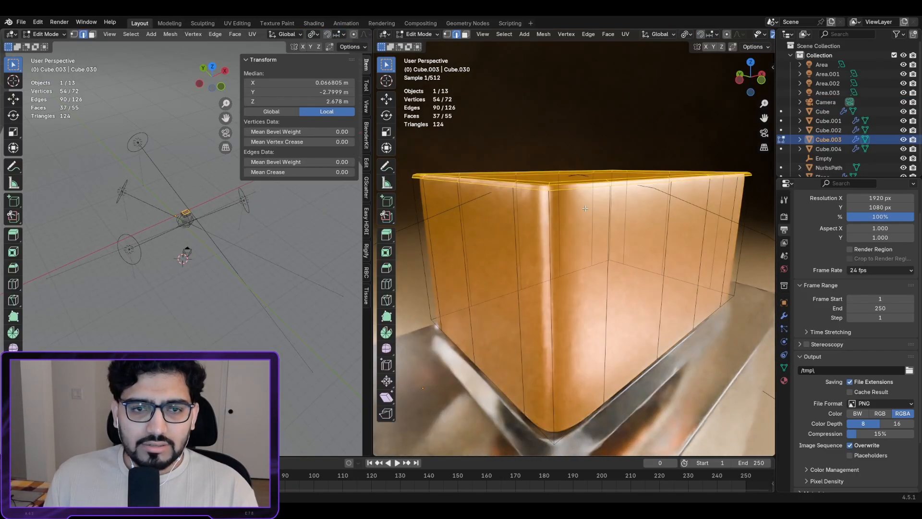
Step: Orbit around the cap and show its cAP material settings (Metallic 0.877, Roughness 0.272)
{"action": "middle_click_drag", "start_coordinate": [638, 185], "coordinate": [470, 146]}
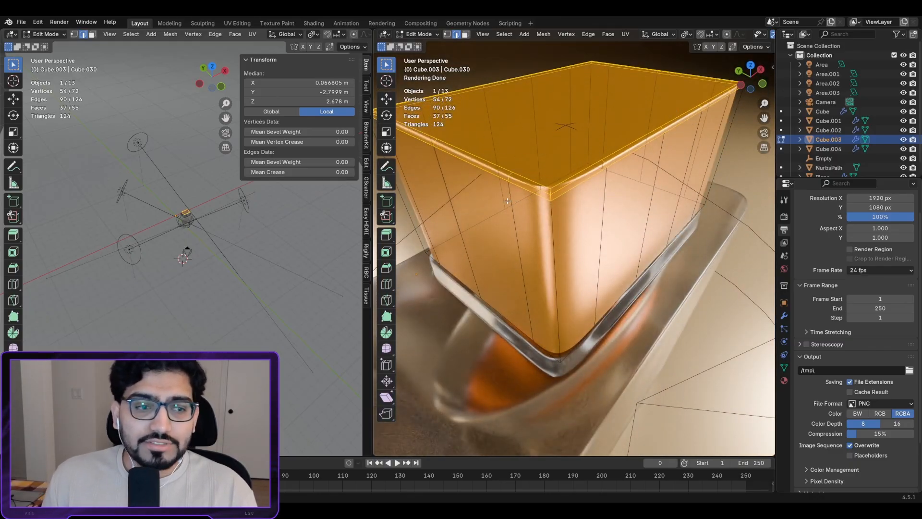
{"action": "middle_click_drag", "start_coordinate": [507, 202], "coordinate": [611, 168]}
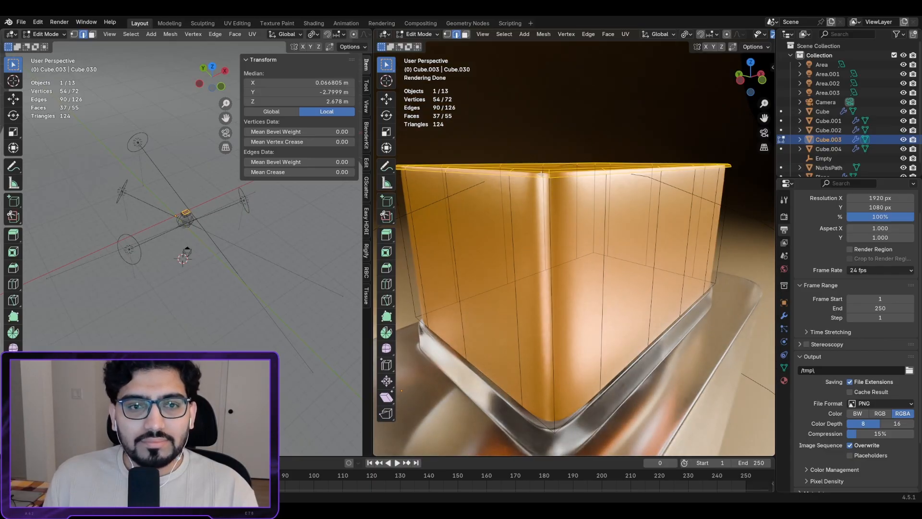
{"action": "middle_click_drag", "start_coordinate": [567, 222], "coordinate": [572, 261]}
{"action": "scroll", "coordinate": [591, 212], "scroll_direction": "up", "scroll_amount": 2}
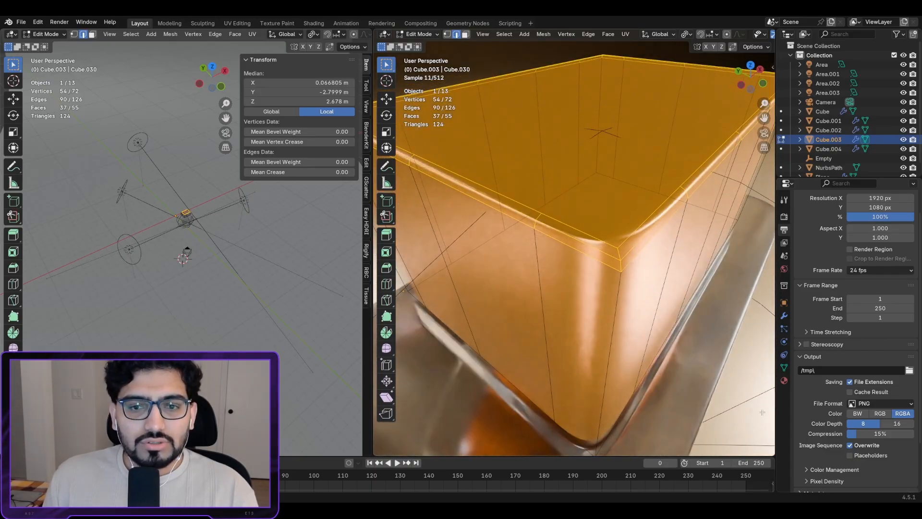
{"action": "left_click", "coordinate": [785, 380]}
{"action": "middle_click_drag", "start_coordinate": [586, 202], "coordinate": [570, 187]}
Step: Add a second material slot with new Material.005 assigned to the selected rim faces
{"action": "scroll", "coordinate": [822, 209], "scroll_direction": "up", "scroll_amount": 3}
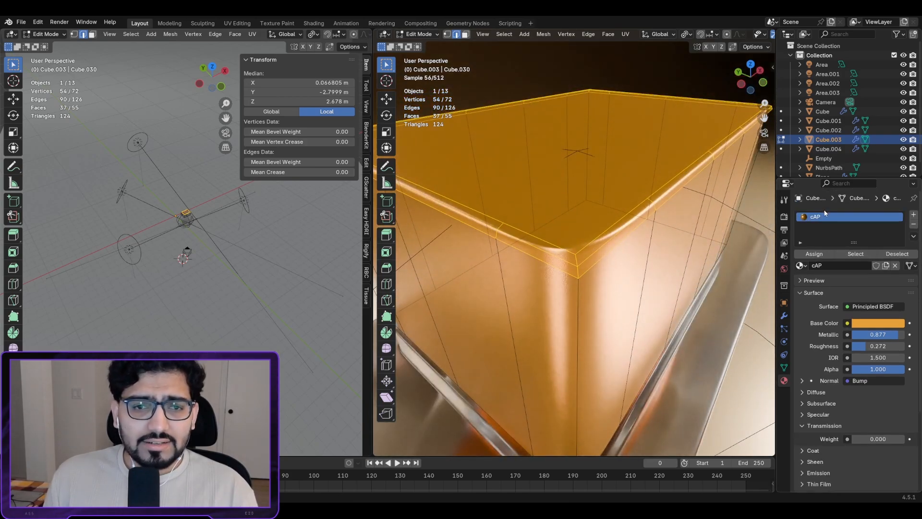
{"action": "left_click", "coordinate": [914, 216]}
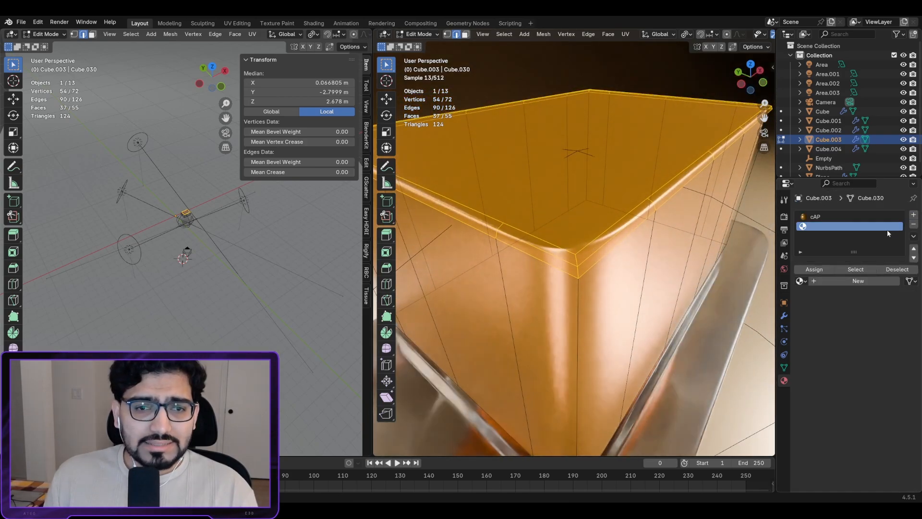
{"action": "middle_click_drag", "start_coordinate": [545, 180], "coordinate": [597, 156]}
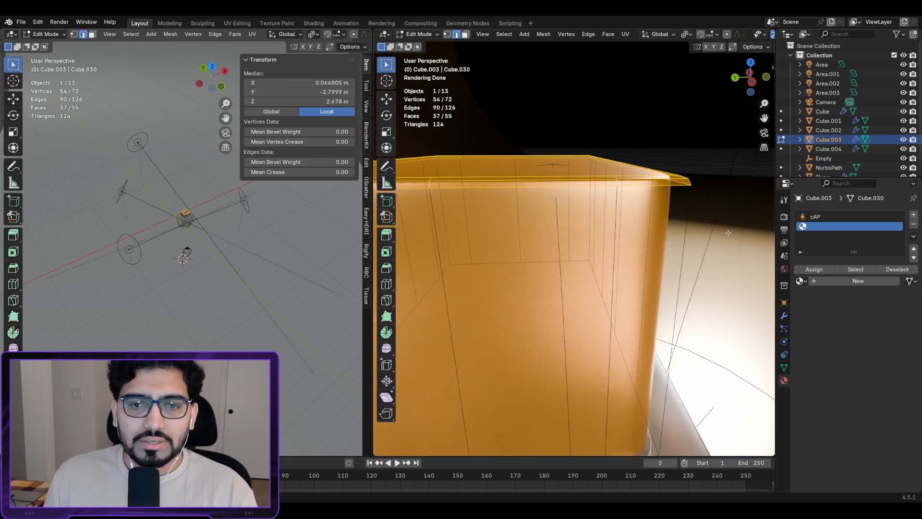
{"action": "left_click", "coordinate": [854, 284]}
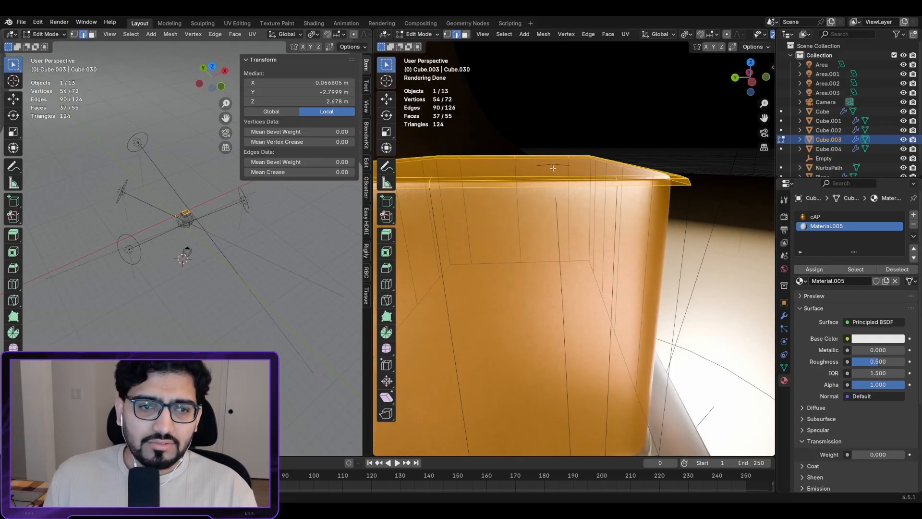
{"action": "left_click", "coordinate": [814, 269]}
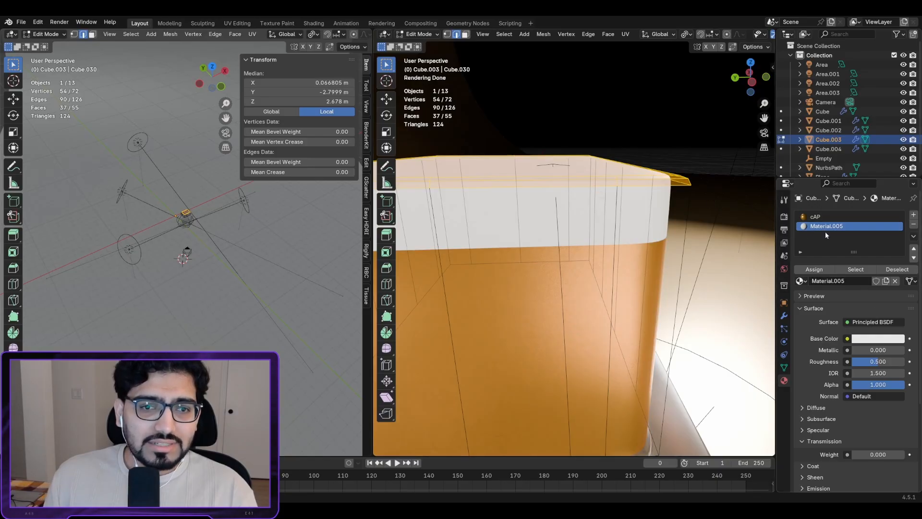
Step: Make Material.005 near-black (value 0.01) with Metallic 0.926 and Roughness 0.169
{"action": "left_click", "coordinate": [872, 338]}
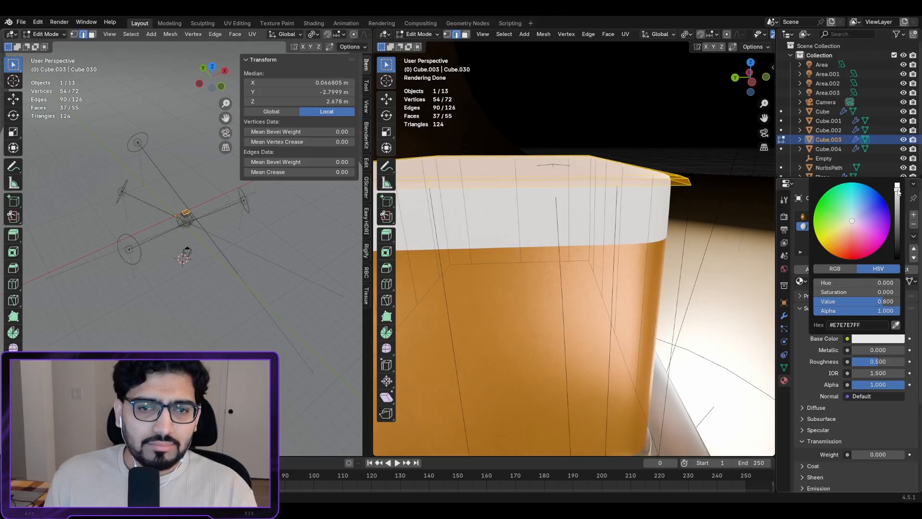
{"action": "left_click_drag", "start_coordinate": [897, 190], "coordinate": [896, 252]}
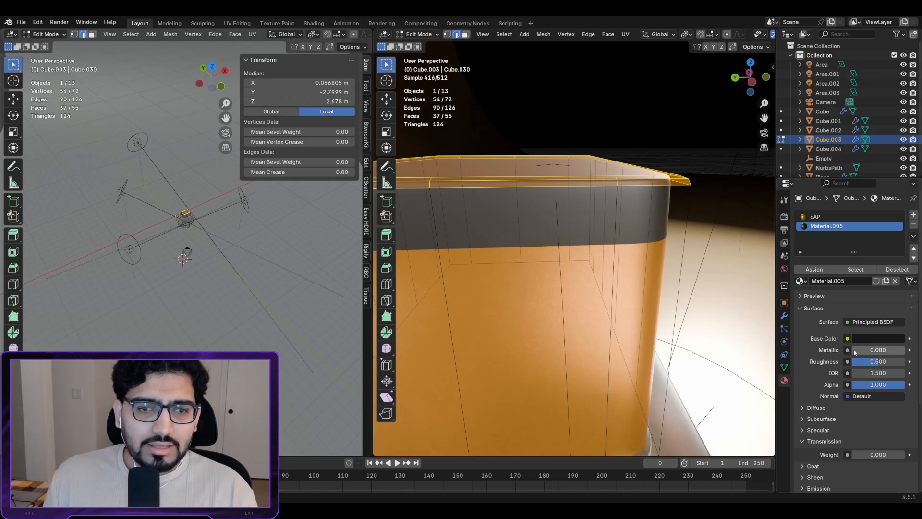
{"action": "left_click_drag", "start_coordinate": [855, 349], "coordinate": [877, 362]}
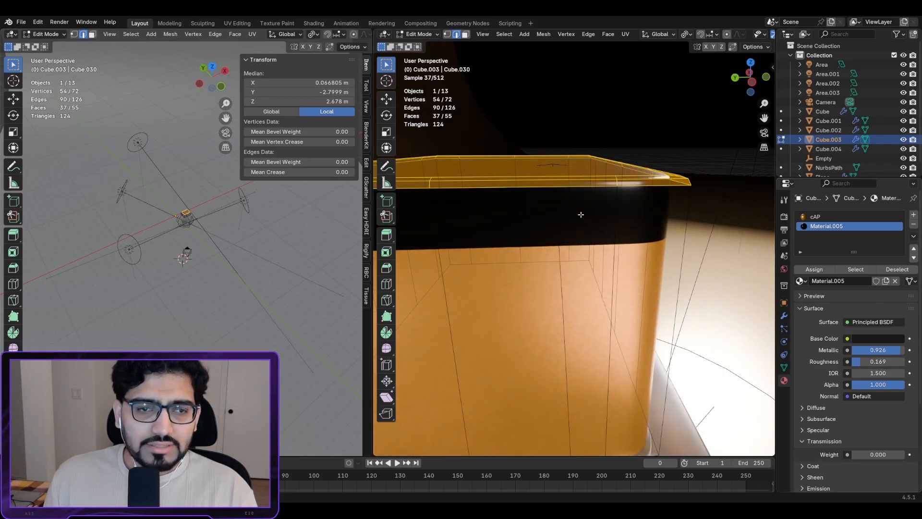
{"action": "middle_click_drag", "start_coordinate": [578, 212], "coordinate": [589, 266]}
{"action": "scroll", "coordinate": [576, 225], "scroll_direction": "down", "scroll_amount": 2}
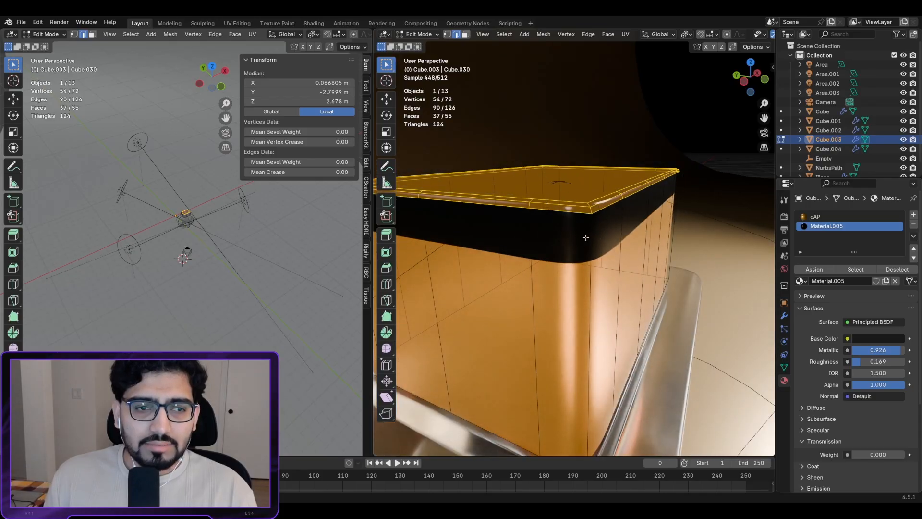
{"action": "middle_click_drag", "start_coordinate": [585, 237], "coordinate": [581, 222]}
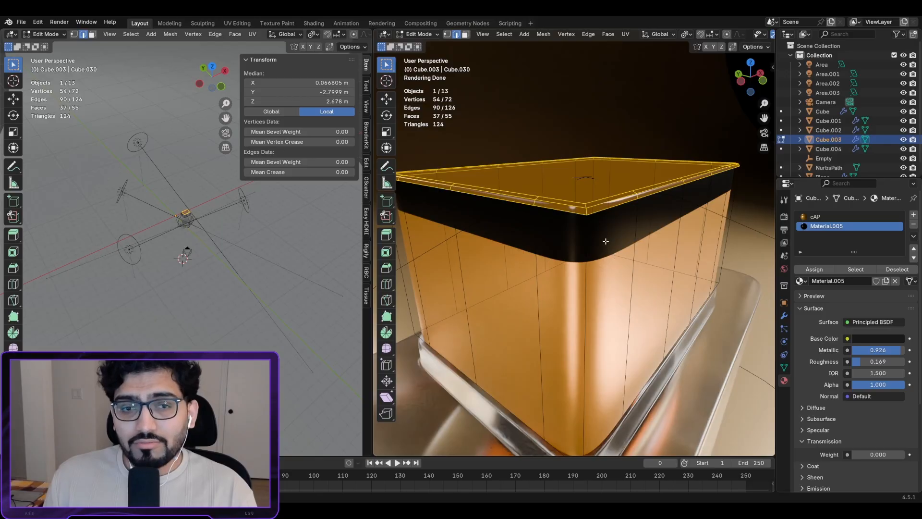
Step: Add a horizontal edge loop around the cap's sides, slid to factor -0.989 near the top
{"action": "middle_click_drag", "start_coordinate": [579, 241], "coordinate": [609, 293]}
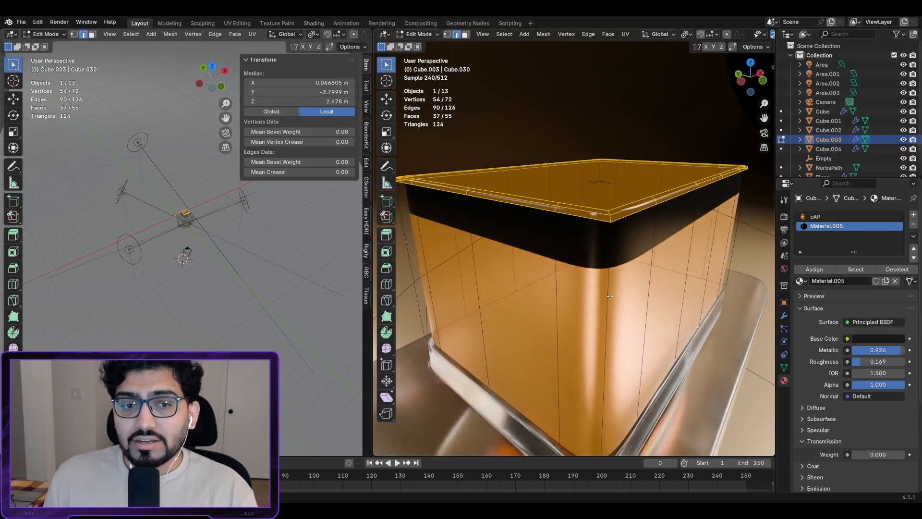
{"action": "scroll", "coordinate": [624, 239], "scroll_direction": "up", "scroll_amount": 1}
{"action": "middle_click_drag", "start_coordinate": [618, 238], "coordinate": [644, 249]}
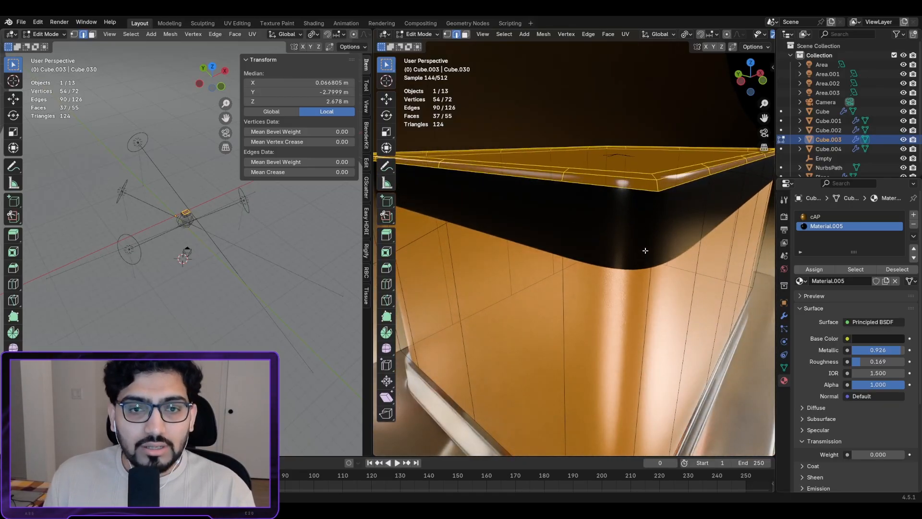
{"action": "key", "text": "ctrl+r"}
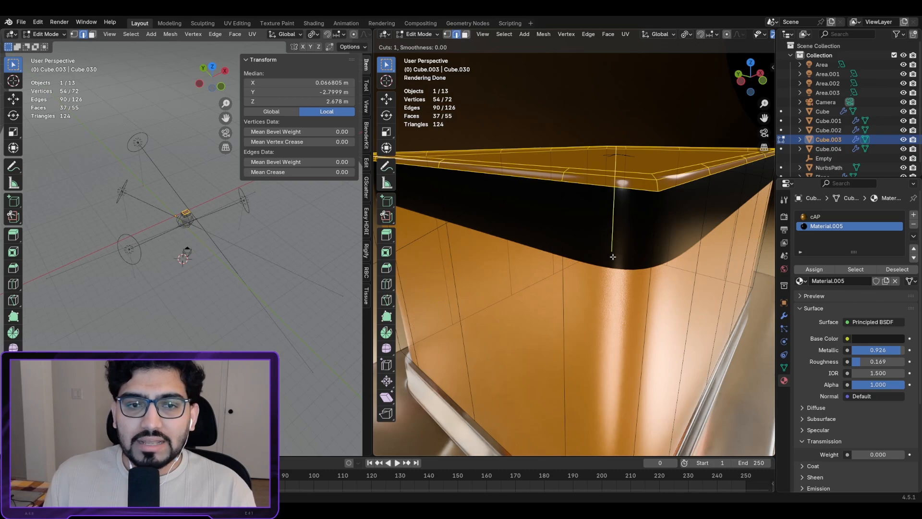
{"action": "left_click", "coordinate": [556, 266]}
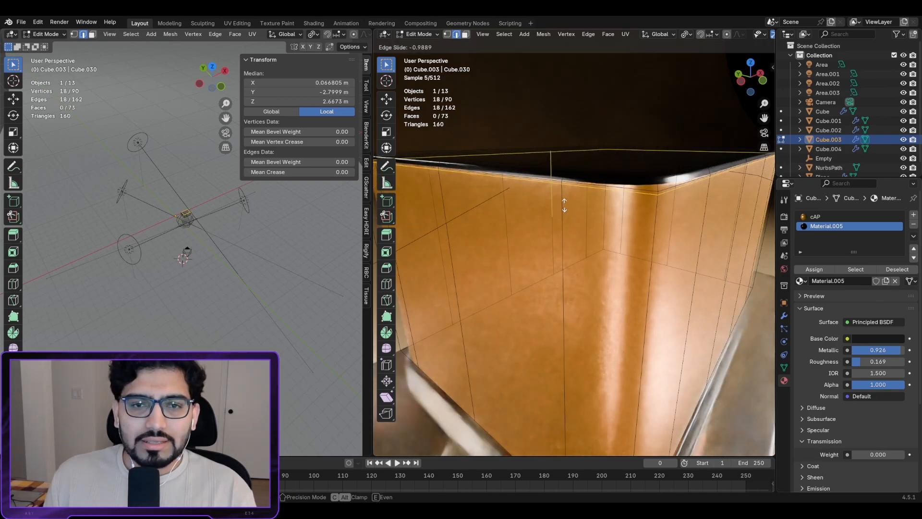
{"action": "left_click", "coordinate": [564, 204]}
{"action": "scroll", "coordinate": [623, 227], "scroll_direction": "down", "scroll_amount": 3}
{"action": "scroll", "coordinate": [624, 228], "scroll_direction": "down", "scroll_amount": 2}
{"action": "middle_click_drag", "start_coordinate": [672, 230], "coordinate": [639, 235]}
{"action": "scroll", "coordinate": [646, 230], "scroll_direction": "down", "scroll_amount": 2}
{"action": "scroll", "coordinate": [639, 235], "scroll_direction": "down", "scroll_amount": 3}
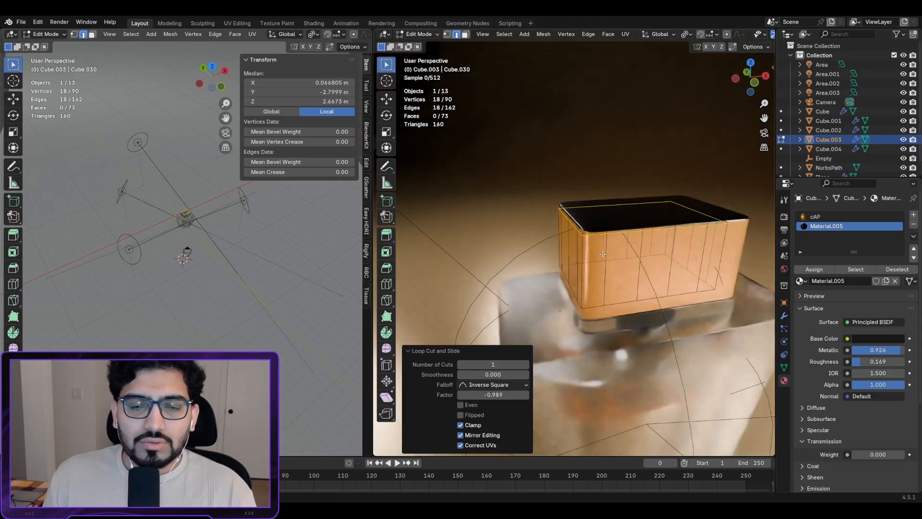
{"action": "middle_click_drag", "start_coordinate": [569, 270], "coordinate": [684, 274]}
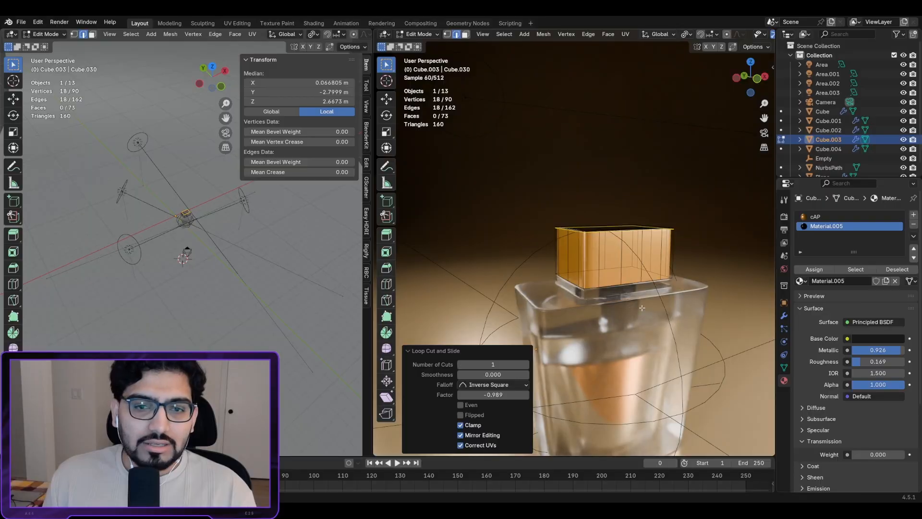